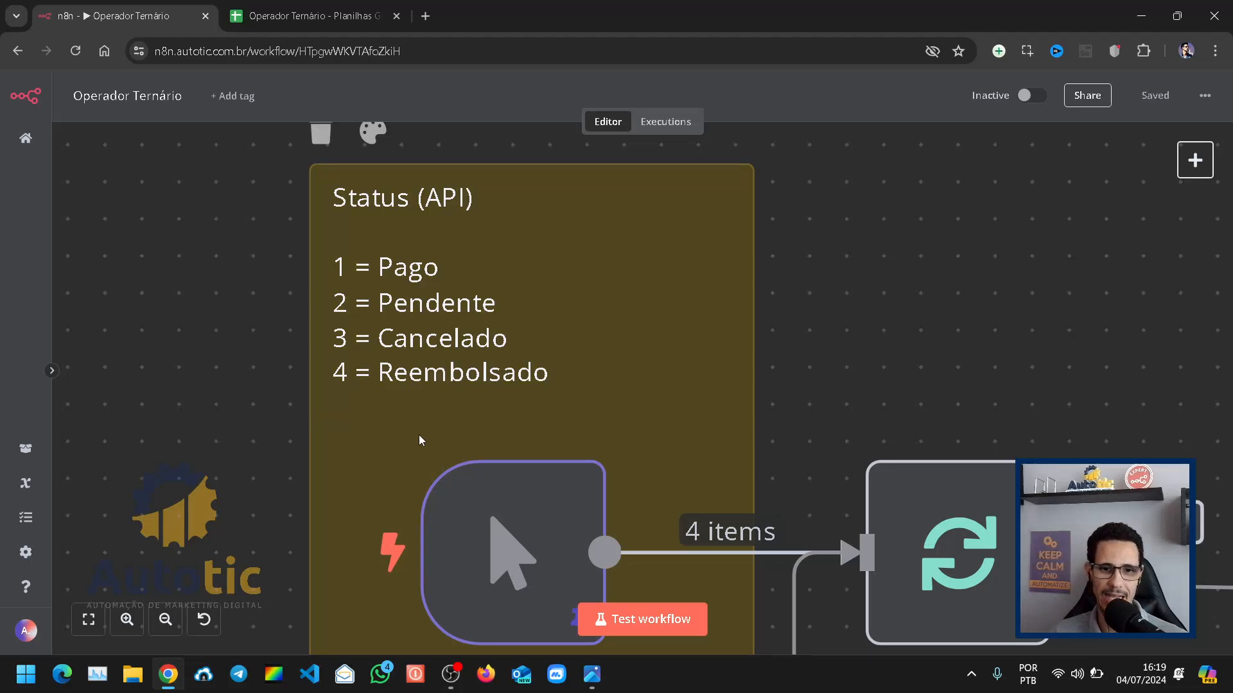
# Step: Disconnect the Start node from Para cada pedido and move the loop, Google Sheets and wait nodes below it
pyautogui.scroll(-3, 250, 429)
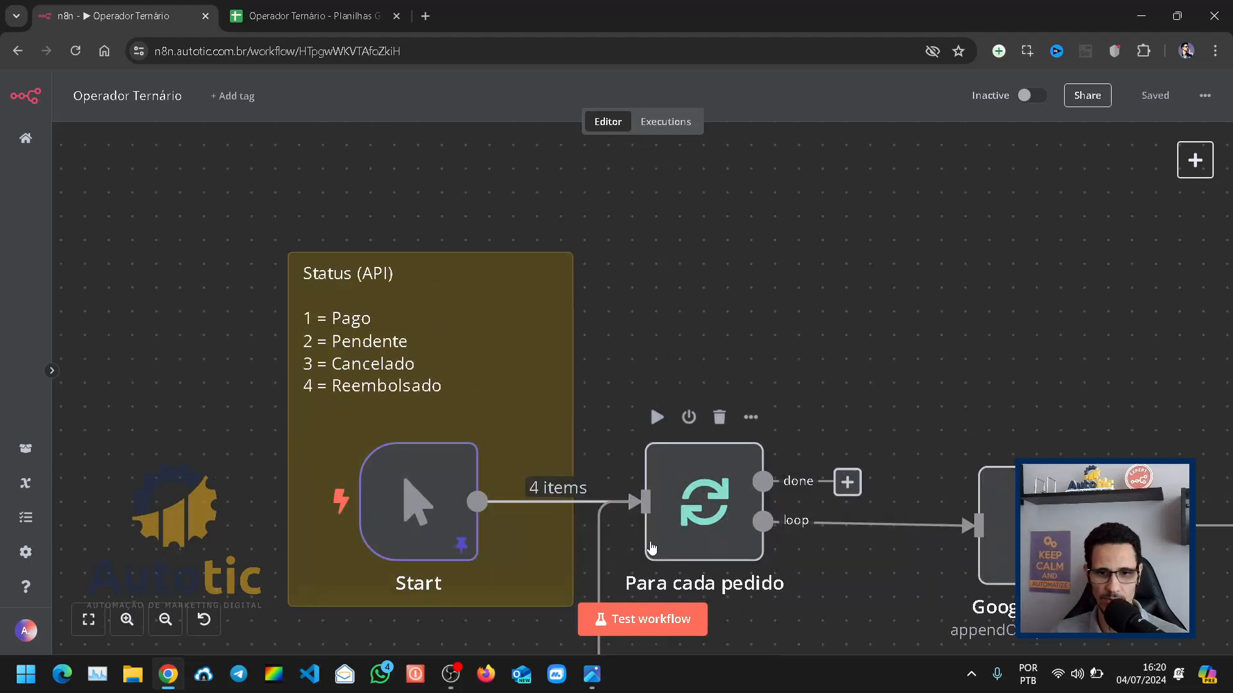
pyautogui.scroll(-3, 628, 511)
pyautogui.moveTo(334, 493); pyautogui.dragTo(309, 449)
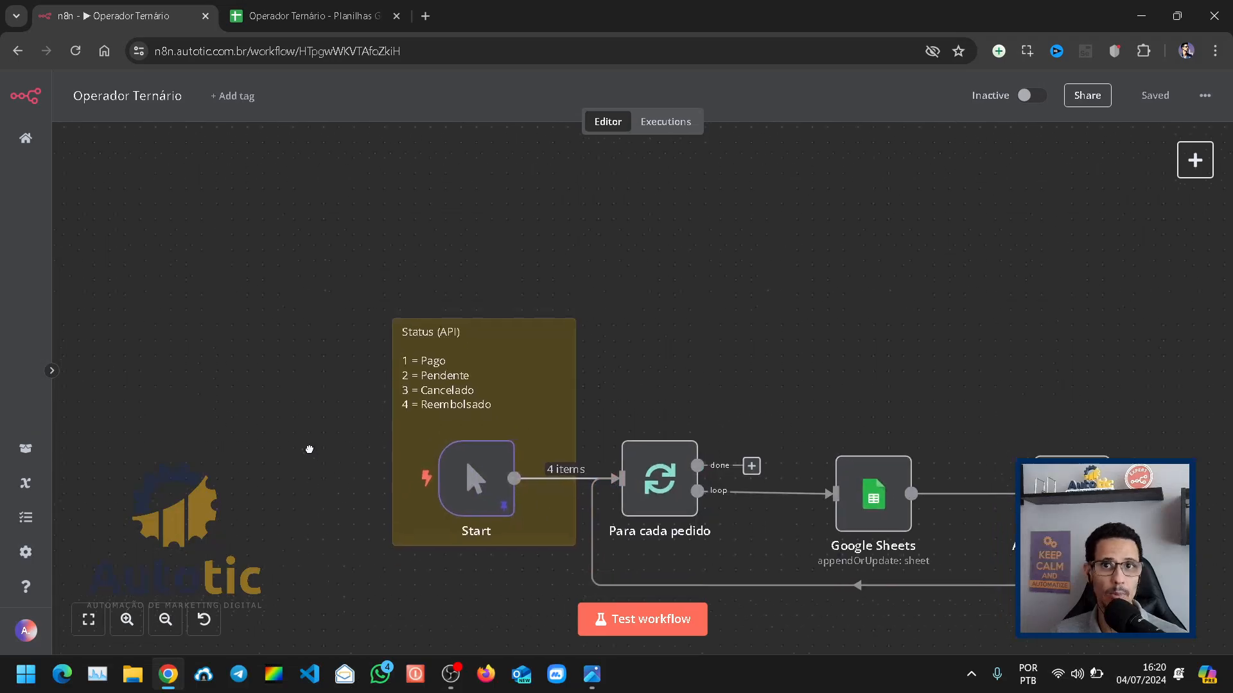
pyautogui.scroll(2, 345, 481)
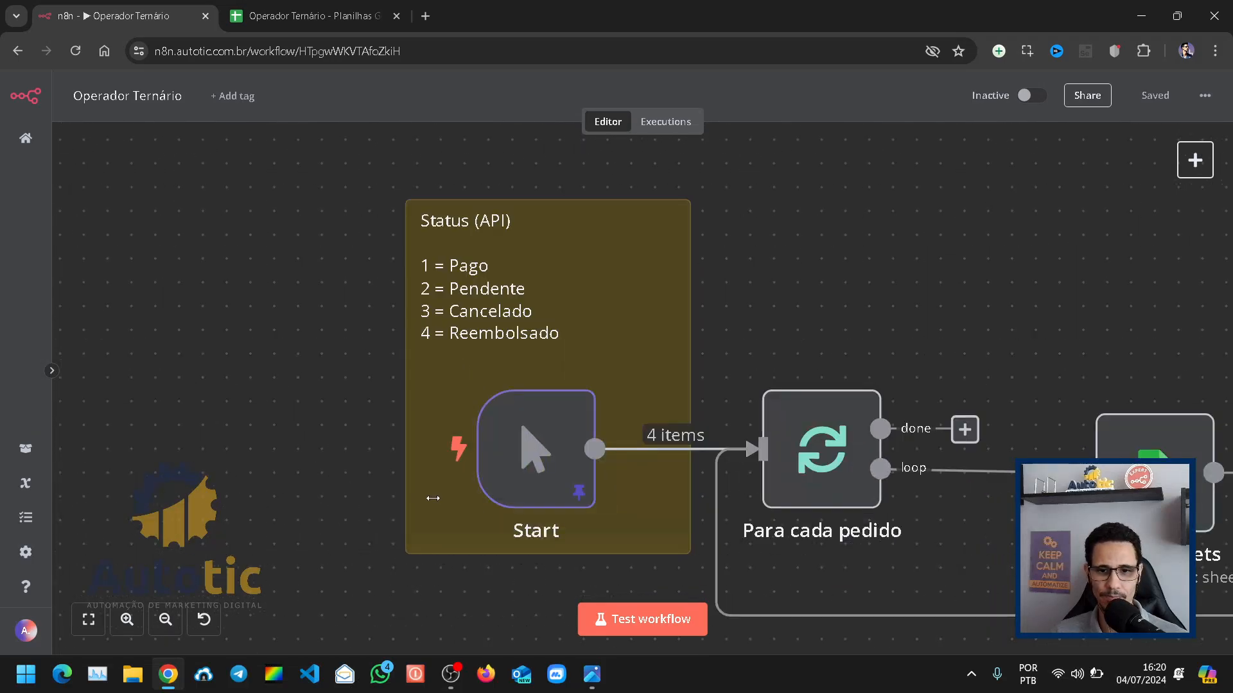
pyautogui.click(687, 455)
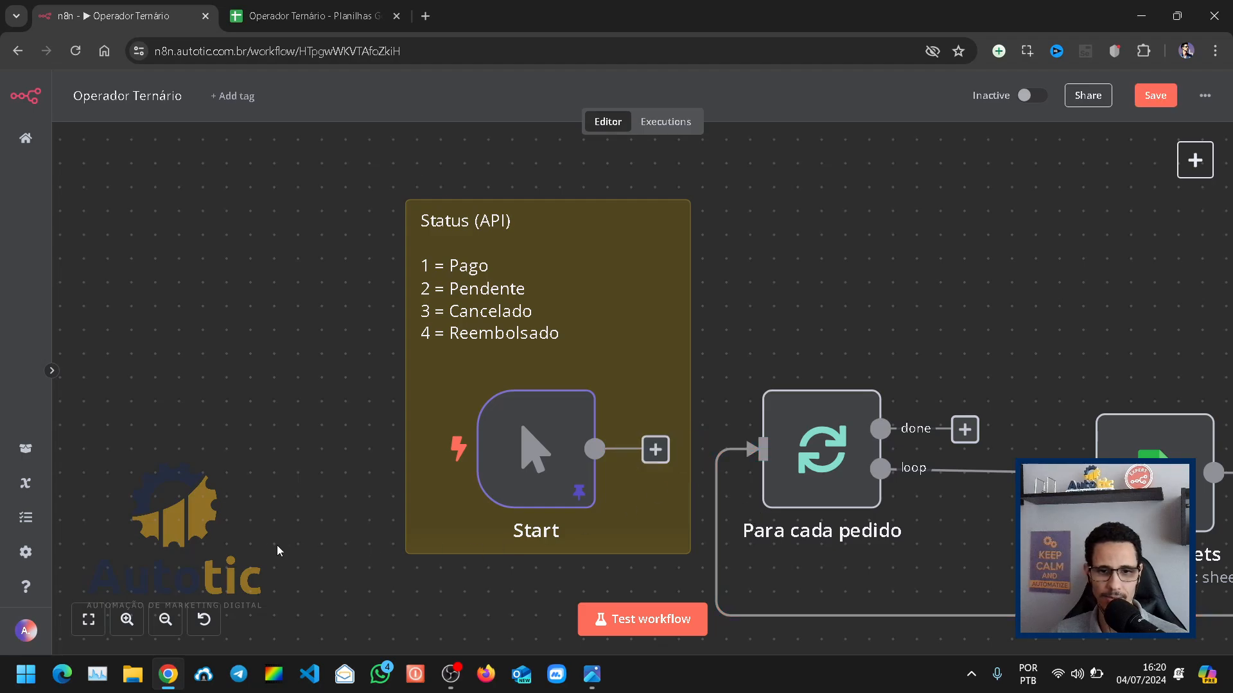
pyautogui.click(88, 619)
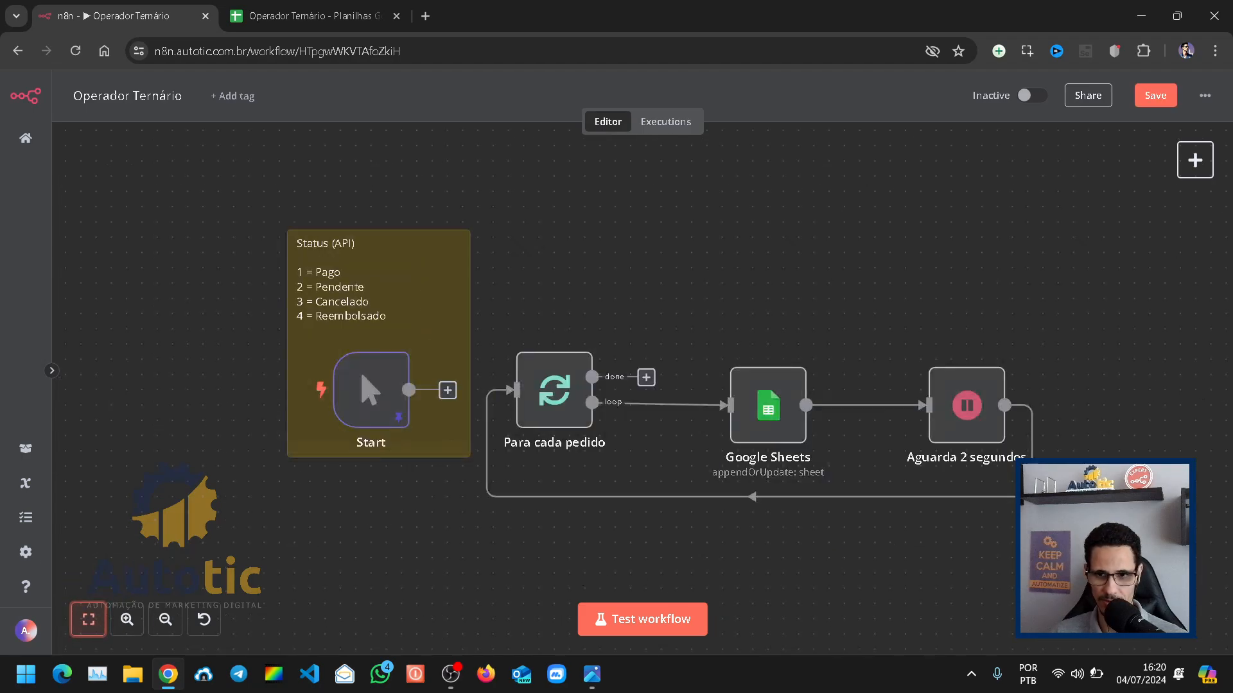
pyautogui.moveTo(1101, 504); pyautogui.dragTo(466, 319)
pyautogui.moveTo(565, 403); pyautogui.dragTo(580, 571)
# Step: Open the Start node and review its pinned order data
pyautogui.doubleClick(376, 397)
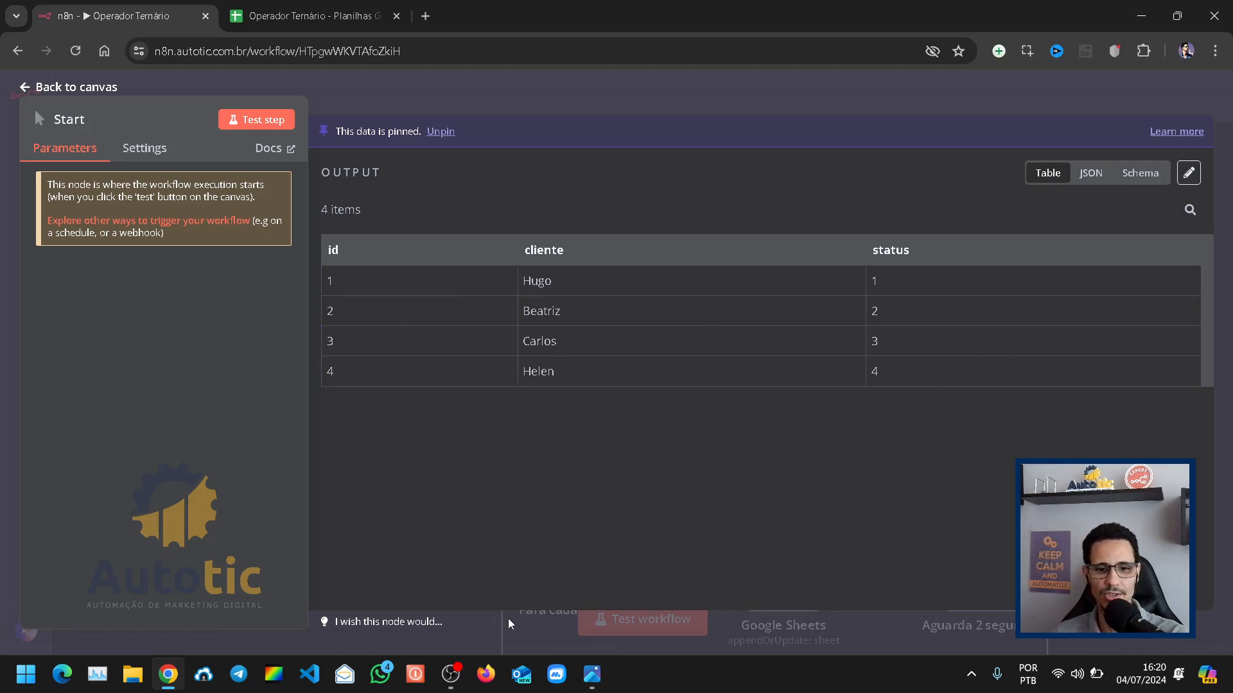
pyautogui.click(451, 674)
pyautogui.click(452, 674)
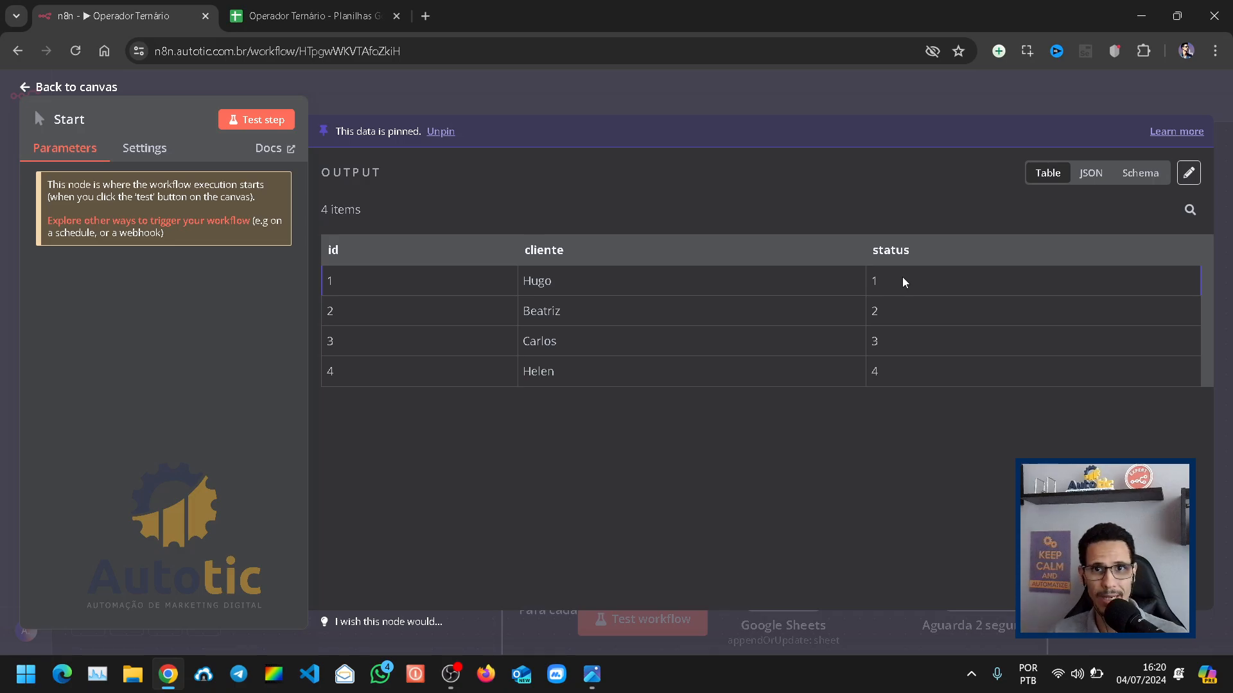
# Step: Examine the column headers of the Pedidos sheet in the Operador Ternário Google Sheets file, and return to the n8n workflow
pyautogui.click(305, 19)
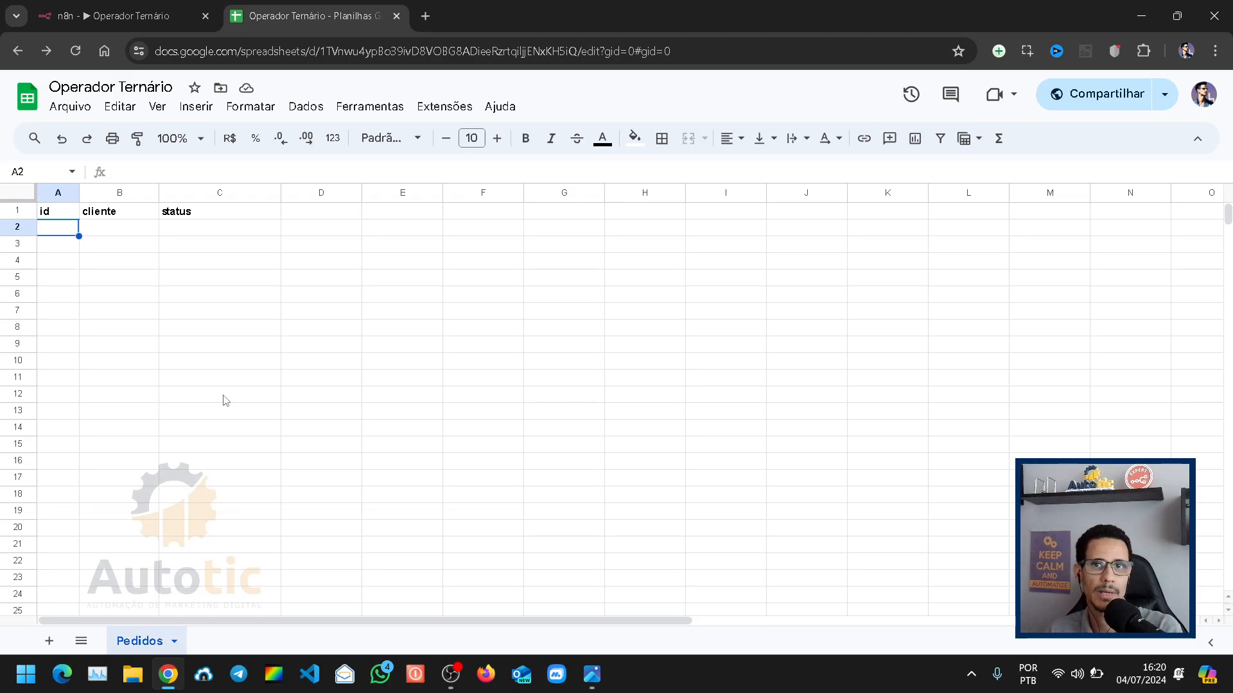
pyautogui.click(164, 231)
pyautogui.click(151, 287)
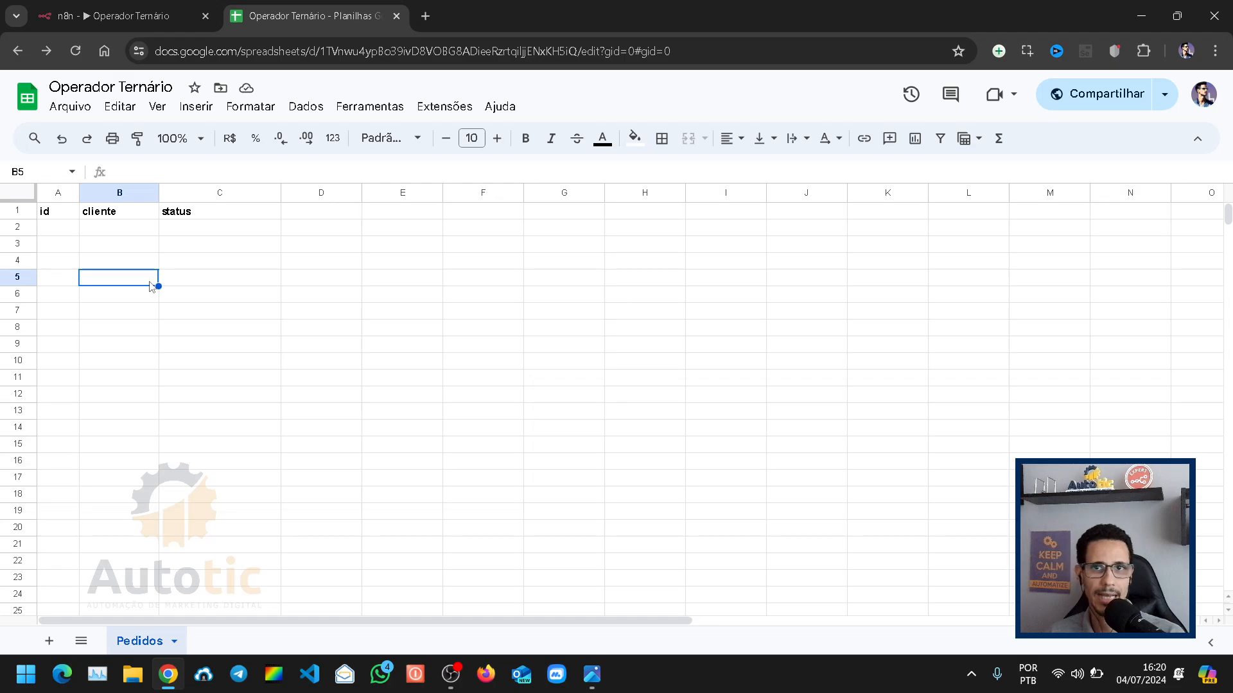
pyautogui.click(120, 20)
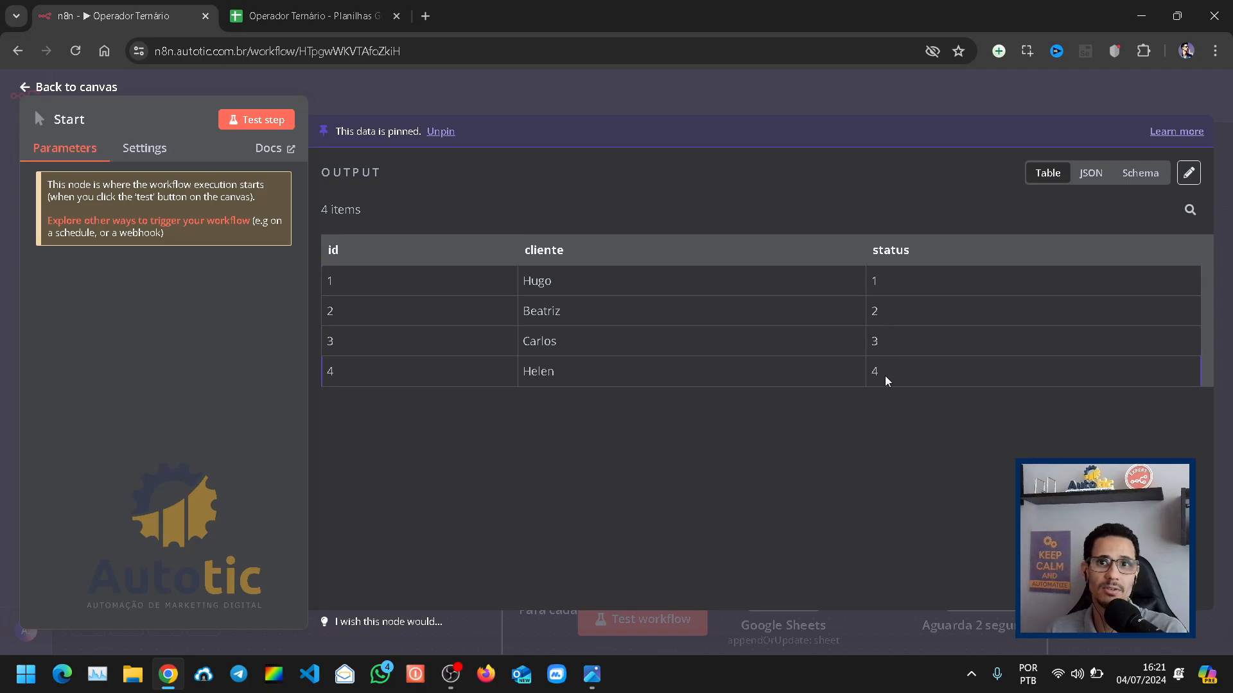
# Step: Close the Start node's details and move the loop, Google Sheets and wait nodes back beside Start, reconnecting Start to Para cada pedido
pyautogui.click(739, 101)
pyautogui.scroll(-1, 585, 409)
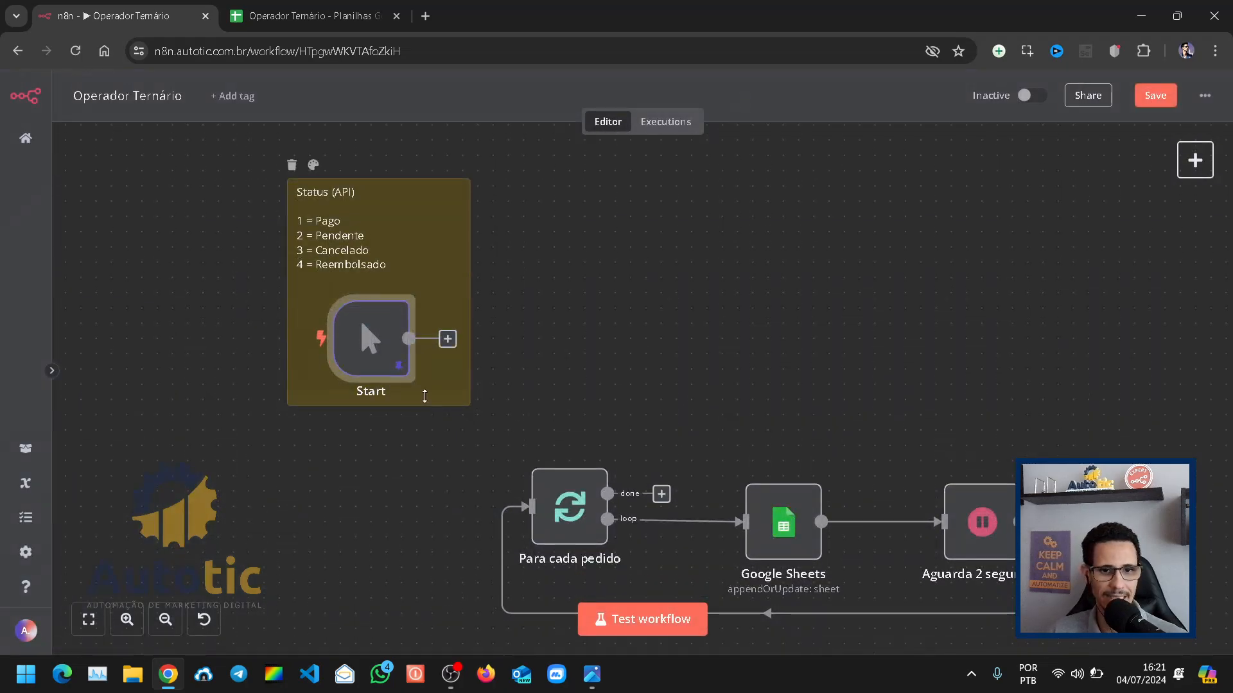
pyautogui.scroll(-1, 935, 541)
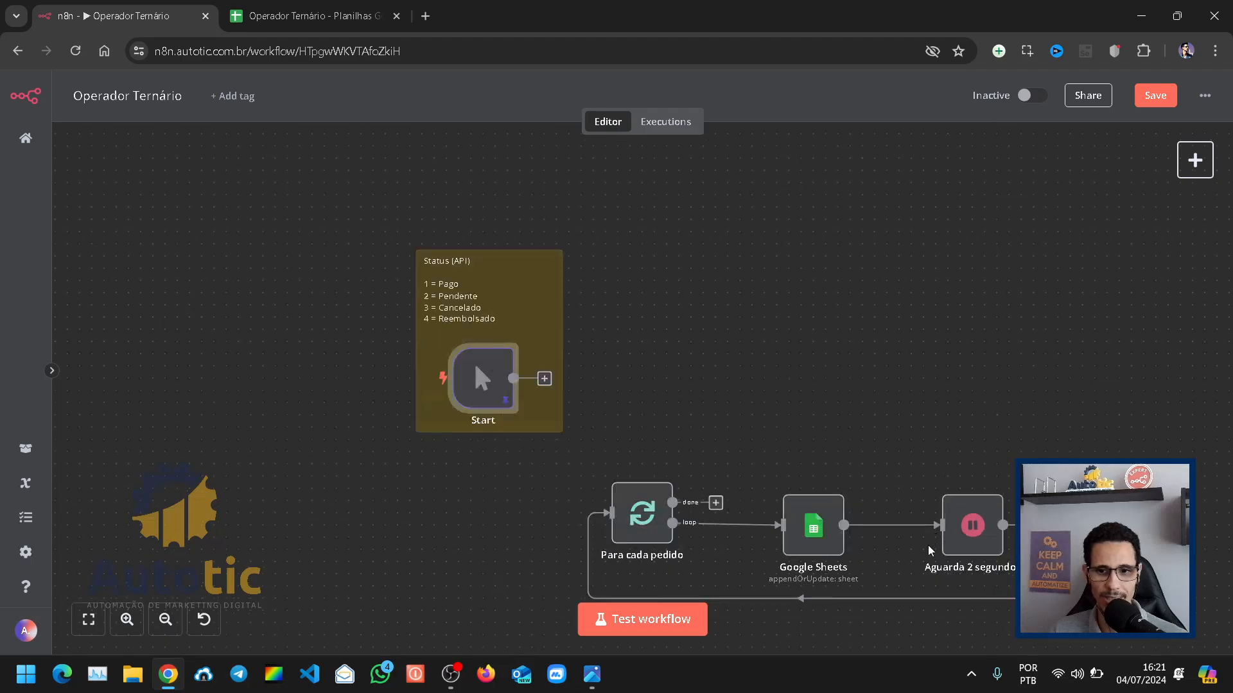
pyautogui.moveTo(1066, 606); pyautogui.dragTo(578, 440)
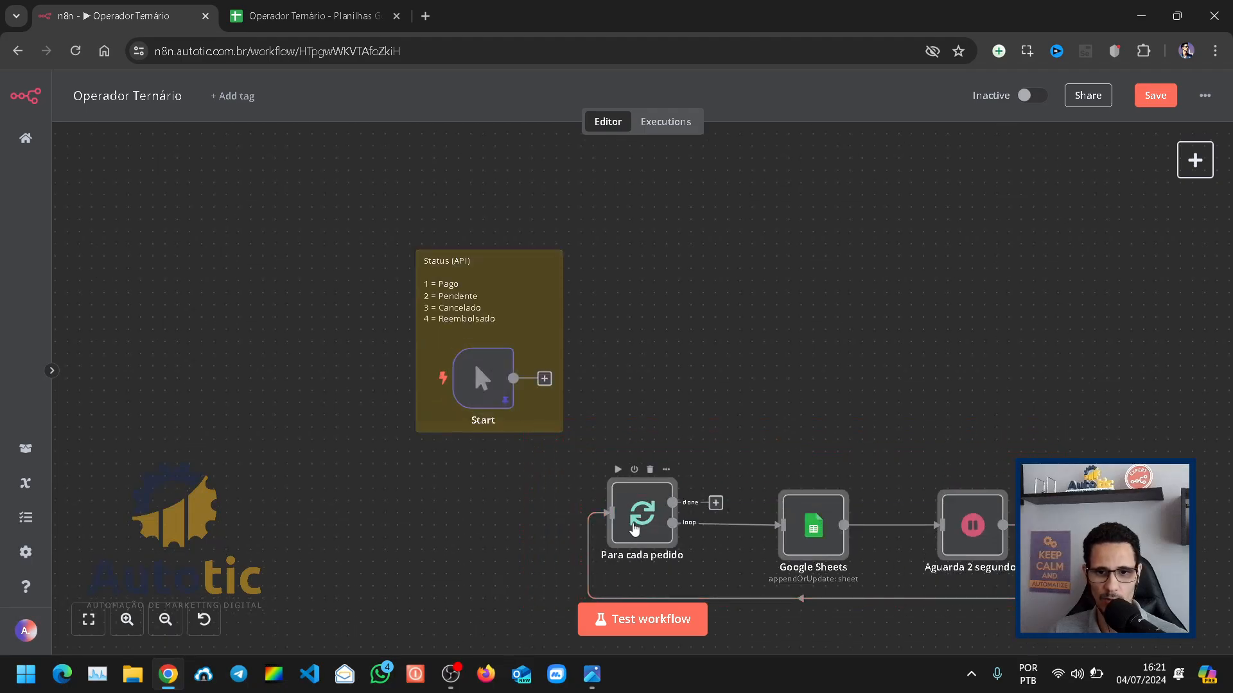
pyautogui.moveTo(632, 533); pyautogui.dragTo(586, 378)
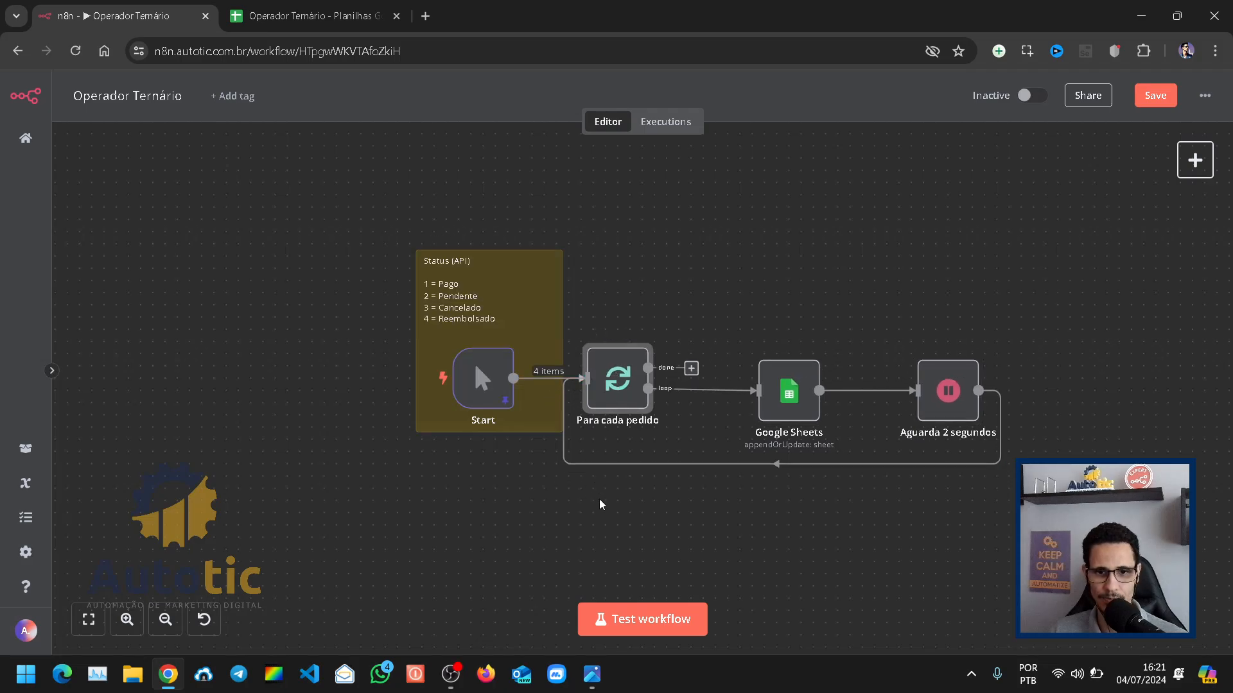
# Step: Rename the Google Sheets node as Salva pedido
pyautogui.click(87, 620)
pyautogui.doubleClick(743, 425)
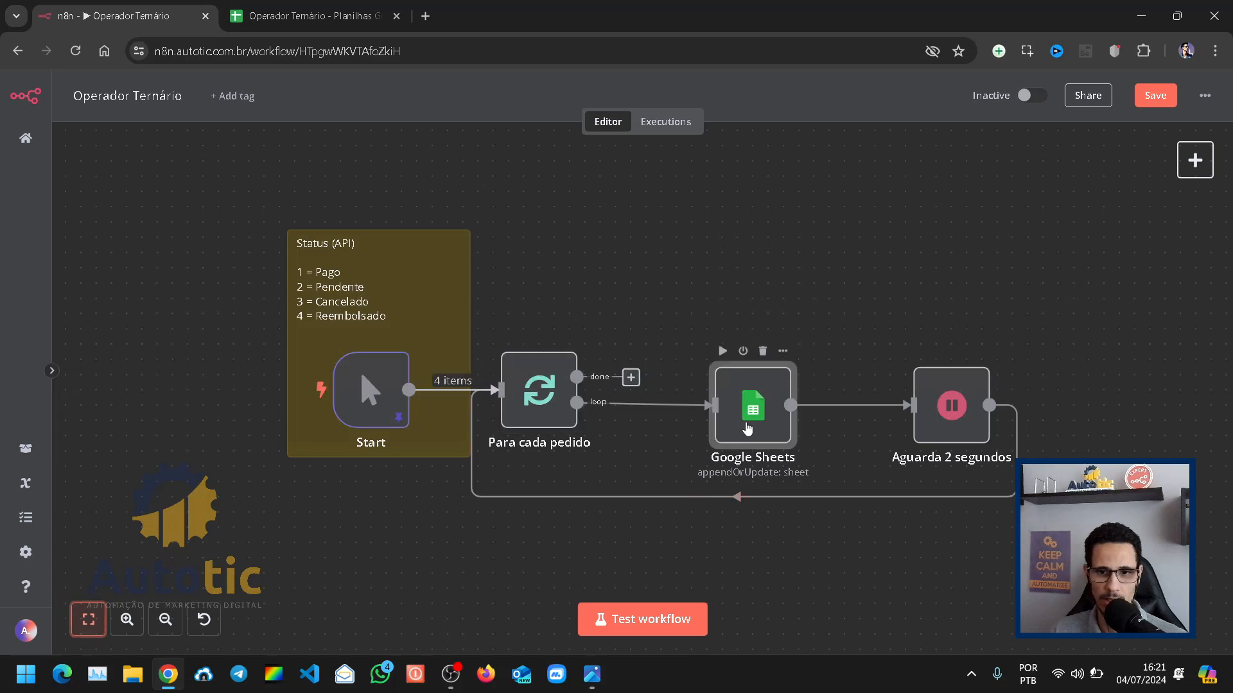
pyautogui.scroll(-3, 703, 542)
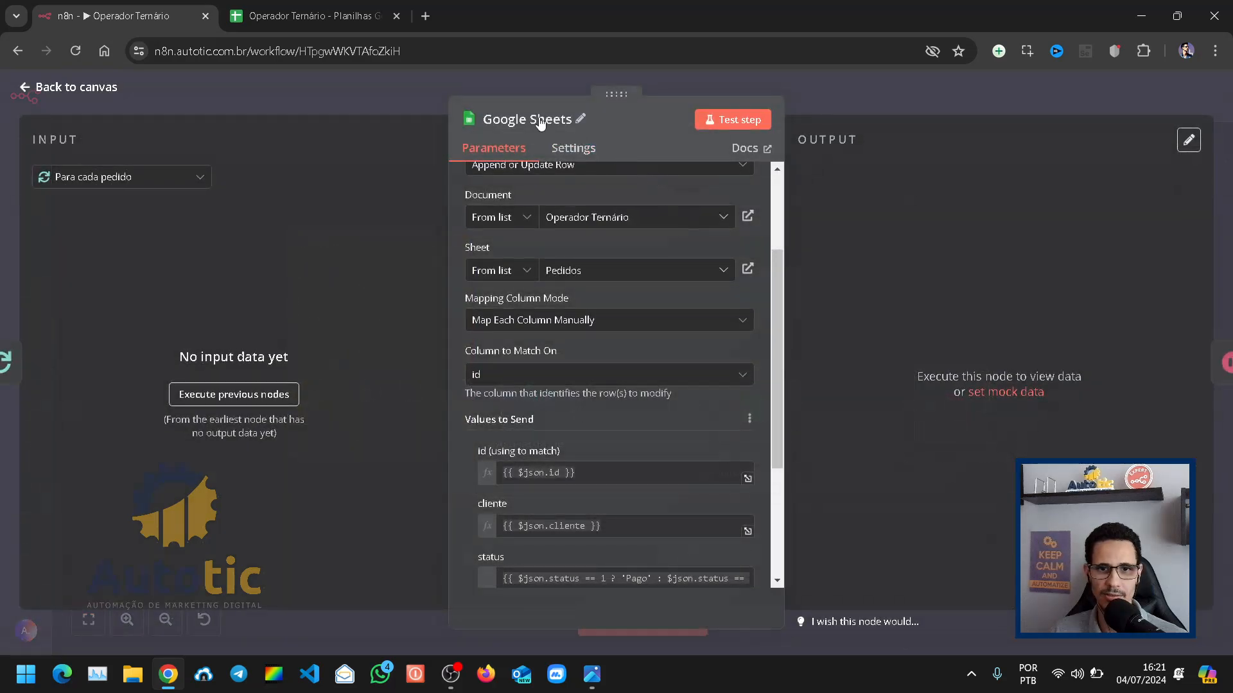
pyautogui.click(620, 118)
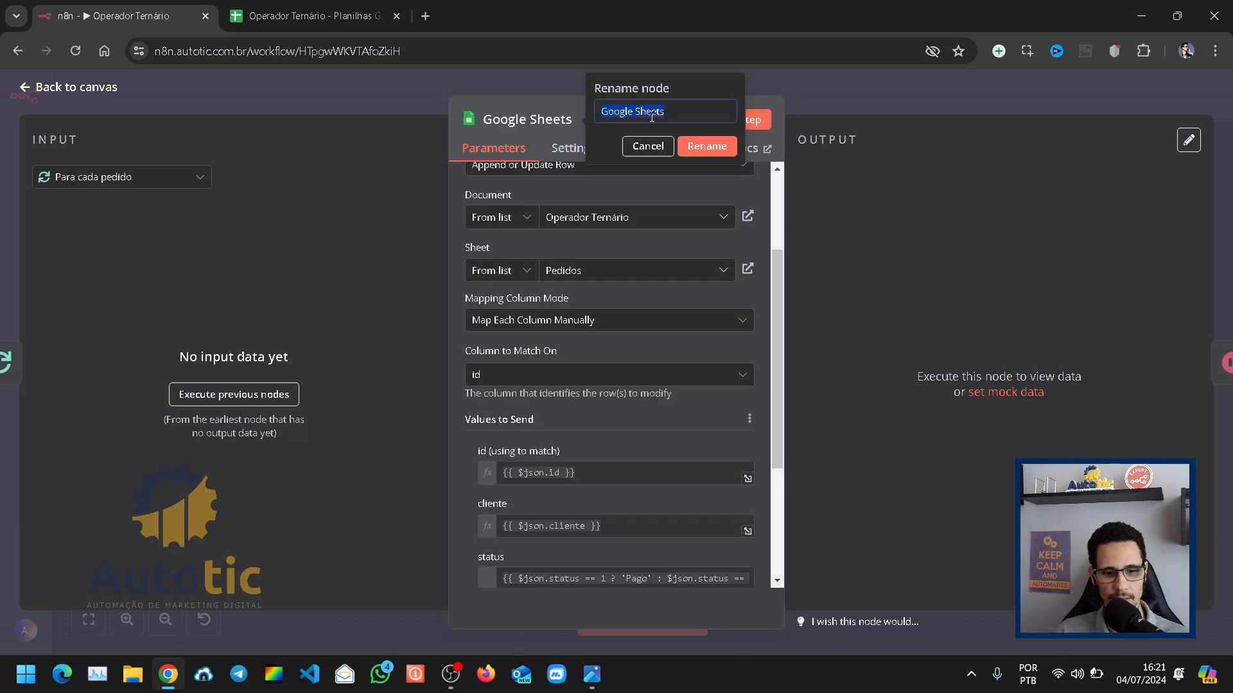
pyautogui.write('Sa')
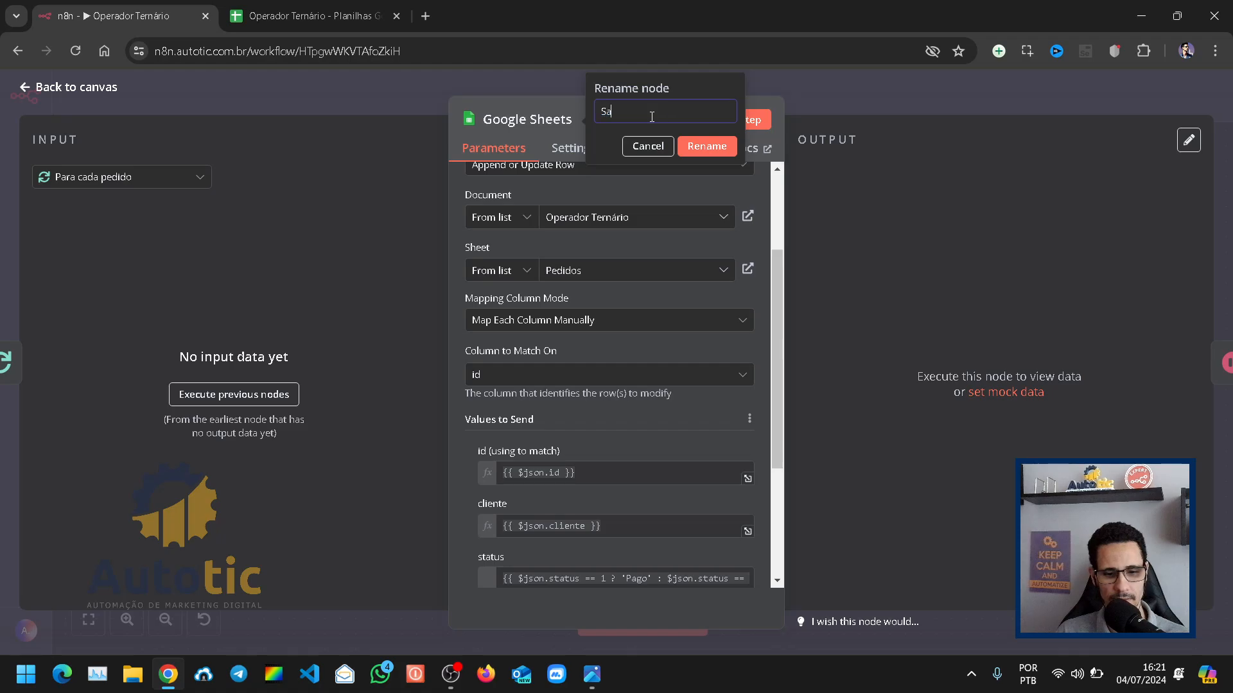
pyautogui.write('lva pedido')
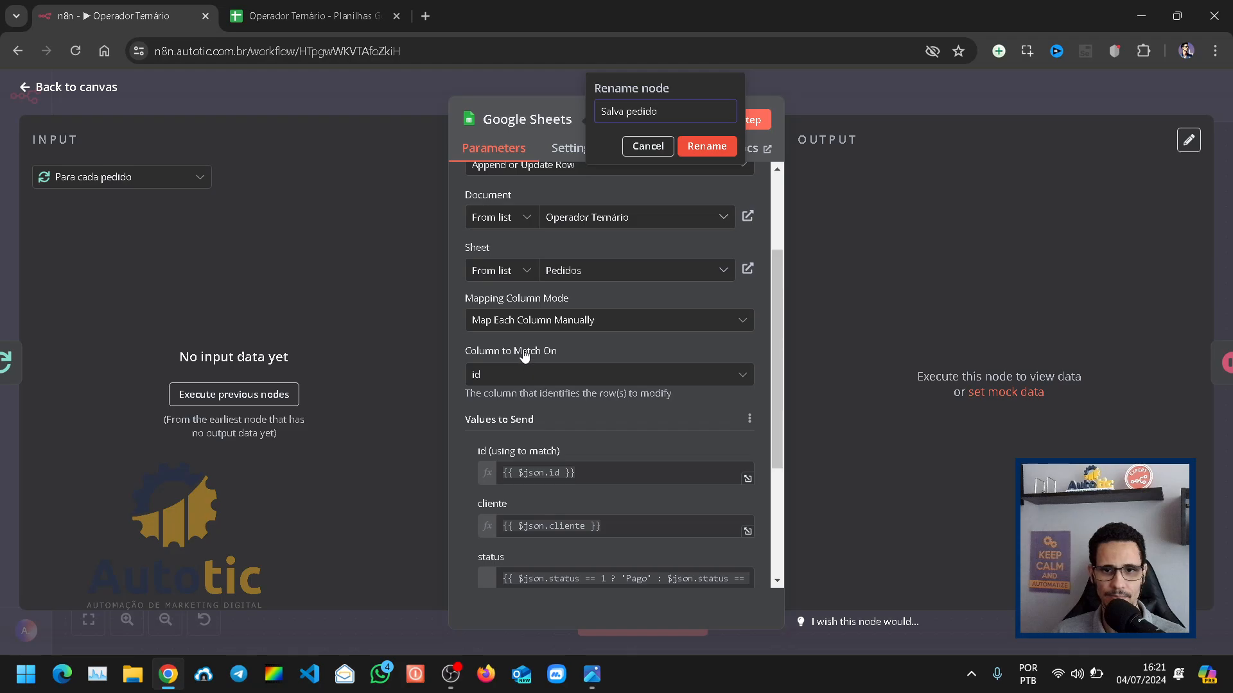
pyautogui.press('Return')
# Step: Cut the ternary expression from the status column of Salva pedido and keep it in a new Notepad note
pyautogui.scroll(-3, 605, 415)
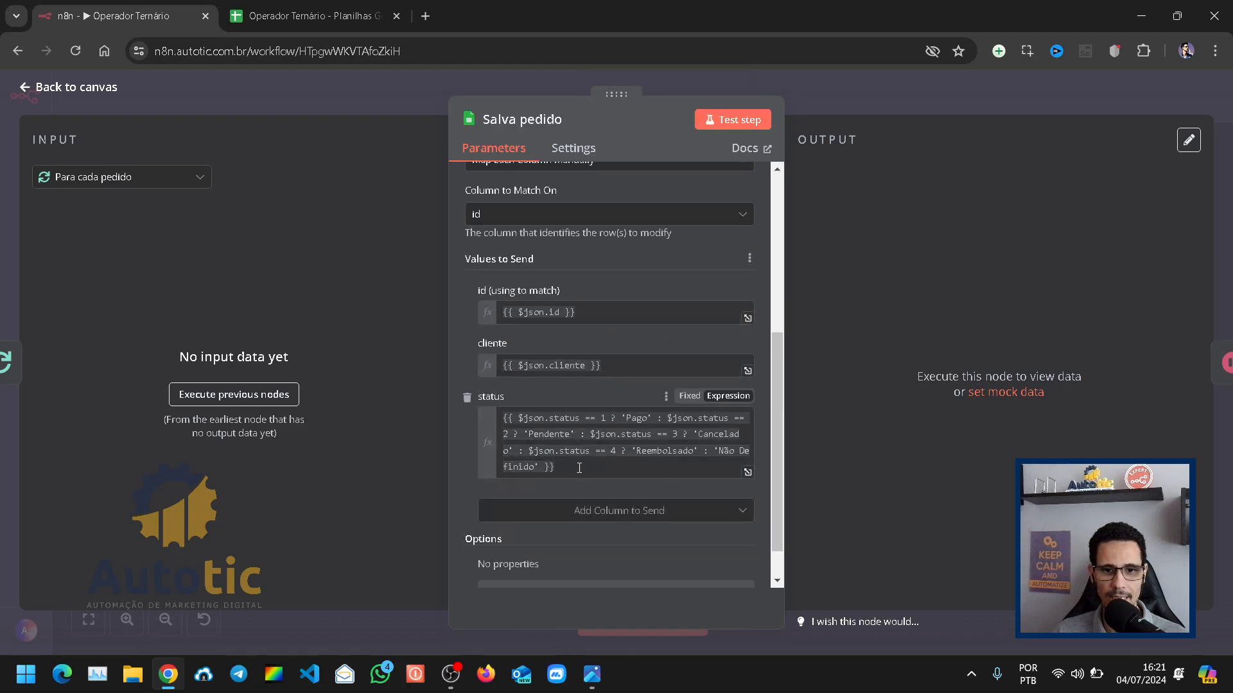
pyautogui.moveTo(580, 468); pyautogui.dragTo(421, 382)
pyautogui.hotkey('ctrl', 'c')
pyautogui.press('BackSpace')
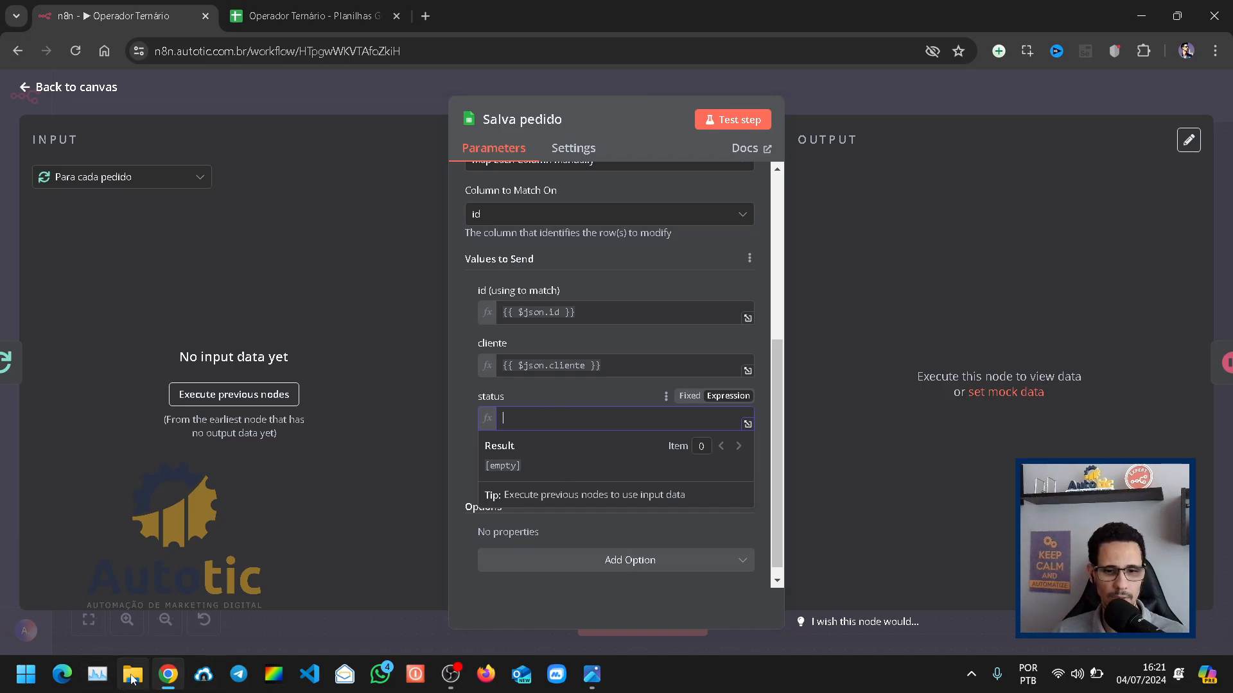
pyautogui.click(27, 686)
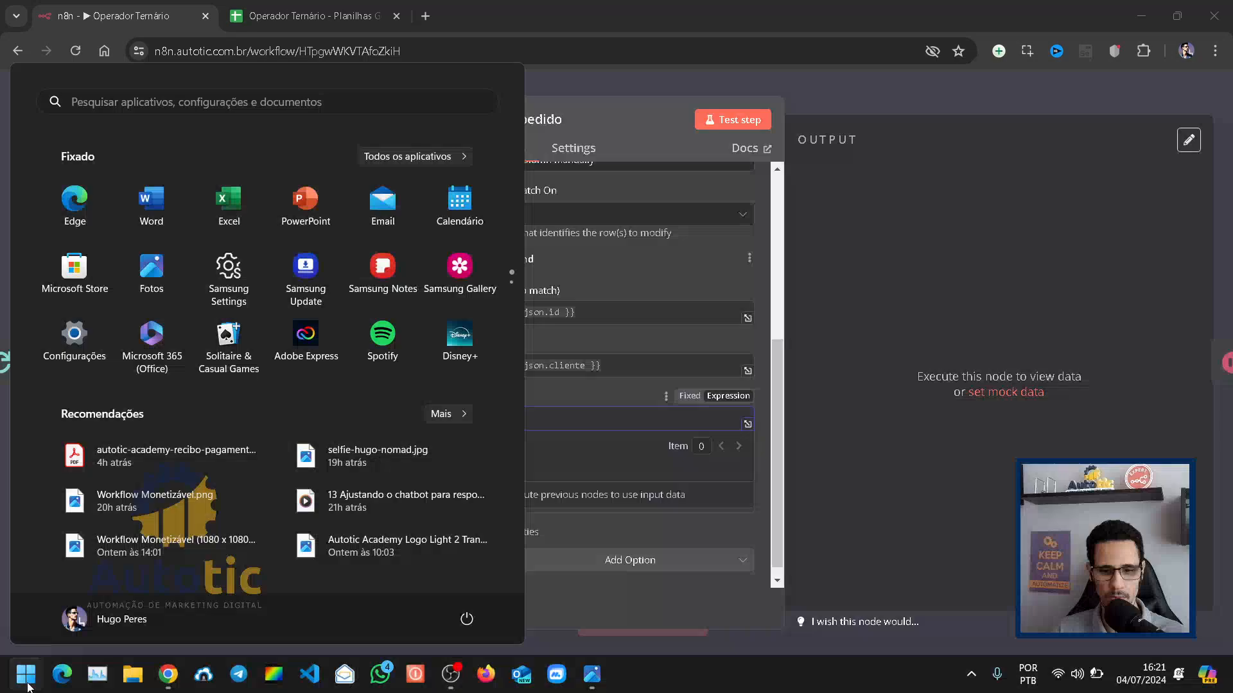
pyautogui.write('bloc')
pyautogui.press('Return')
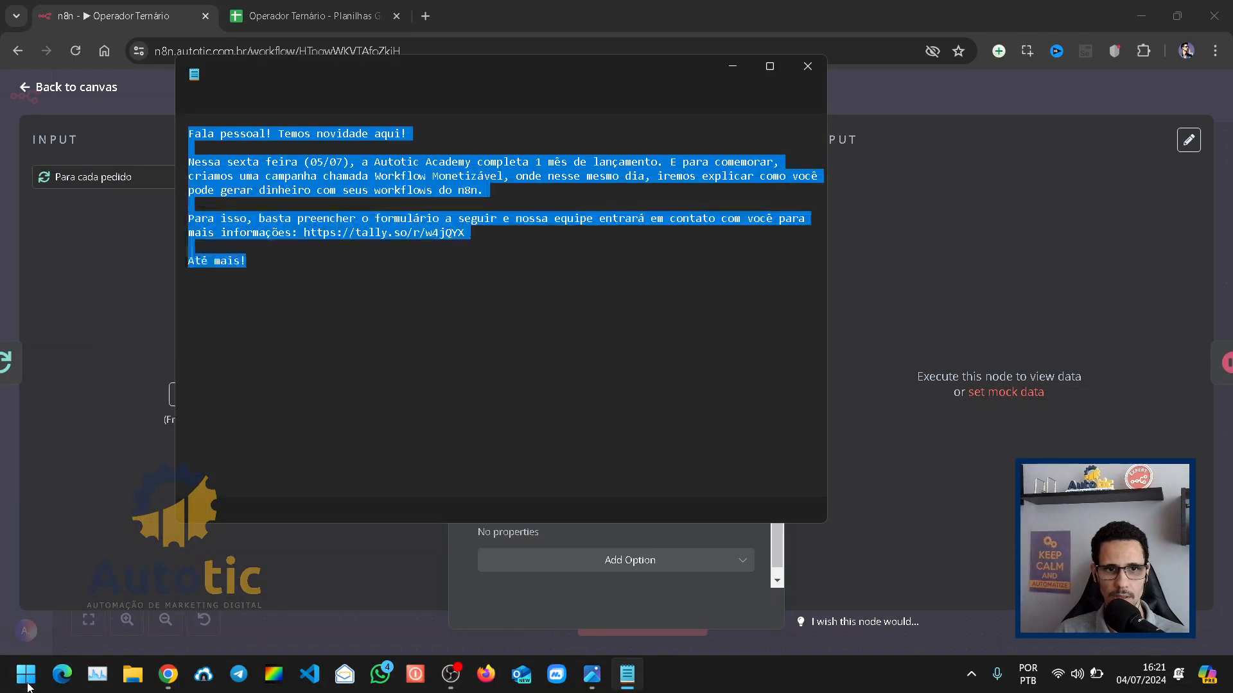
pyautogui.hotkey('ctrl', 'v')
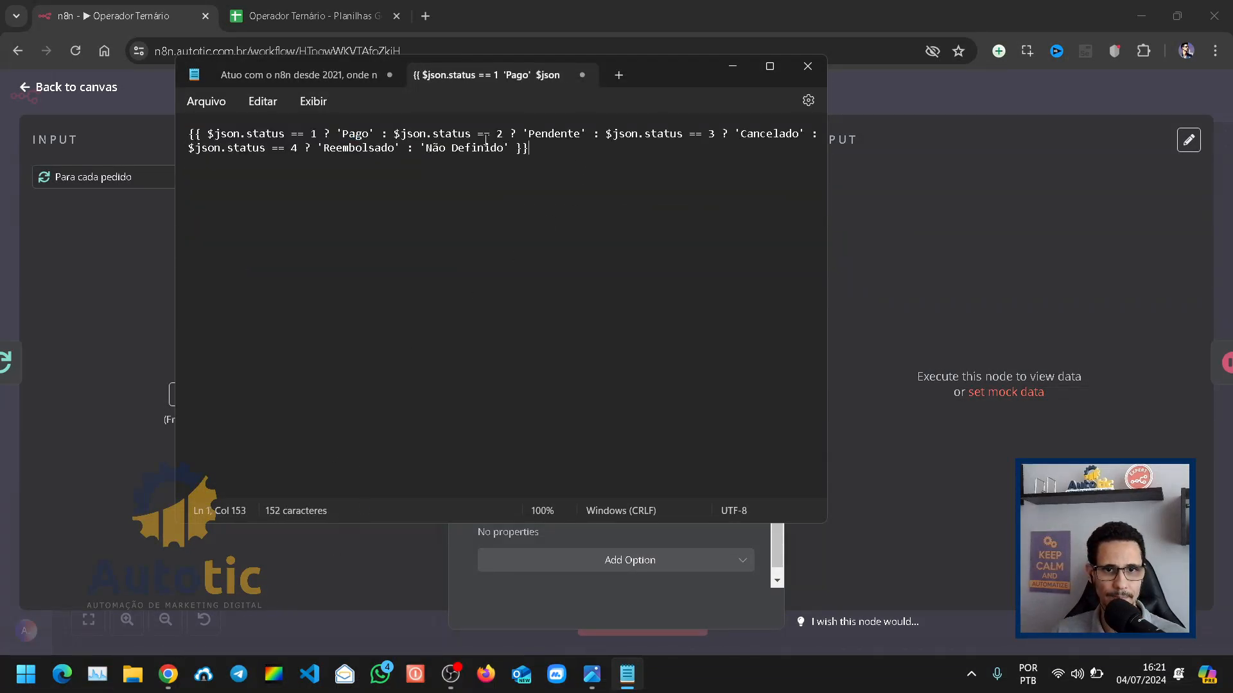
pyautogui.click(732, 67)
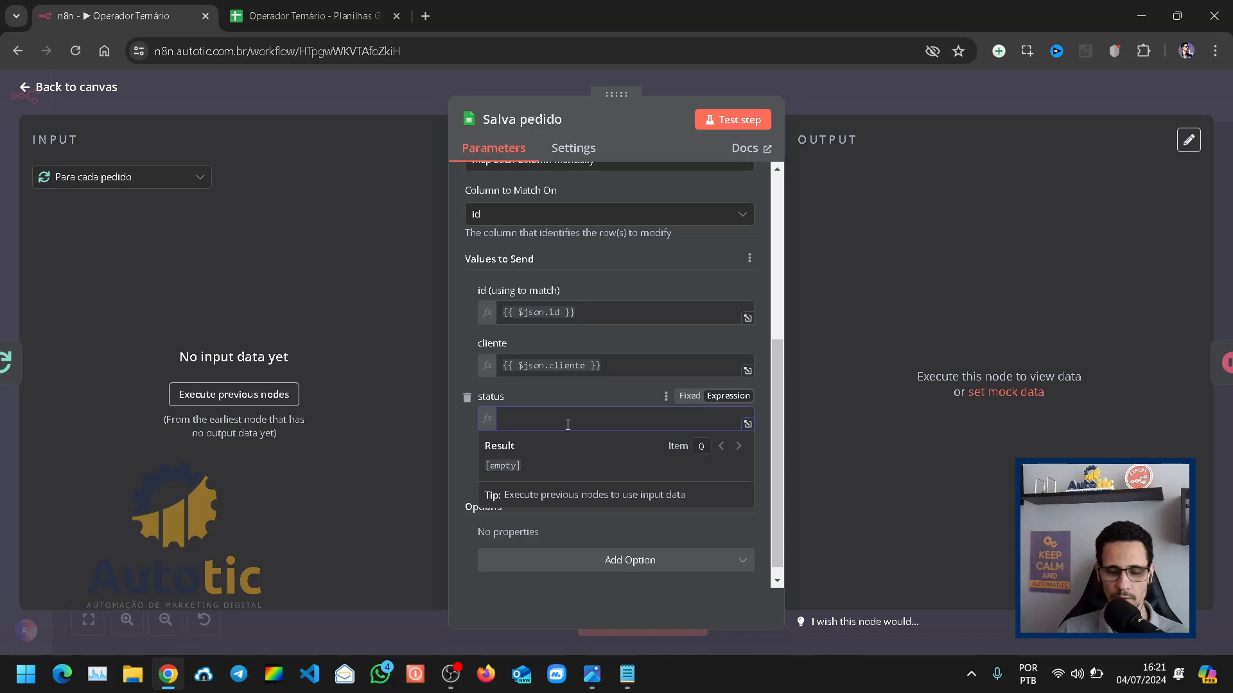
# Step: Set the status column value to the expression {{ $json.status }}
pyautogui.write('{{ ')
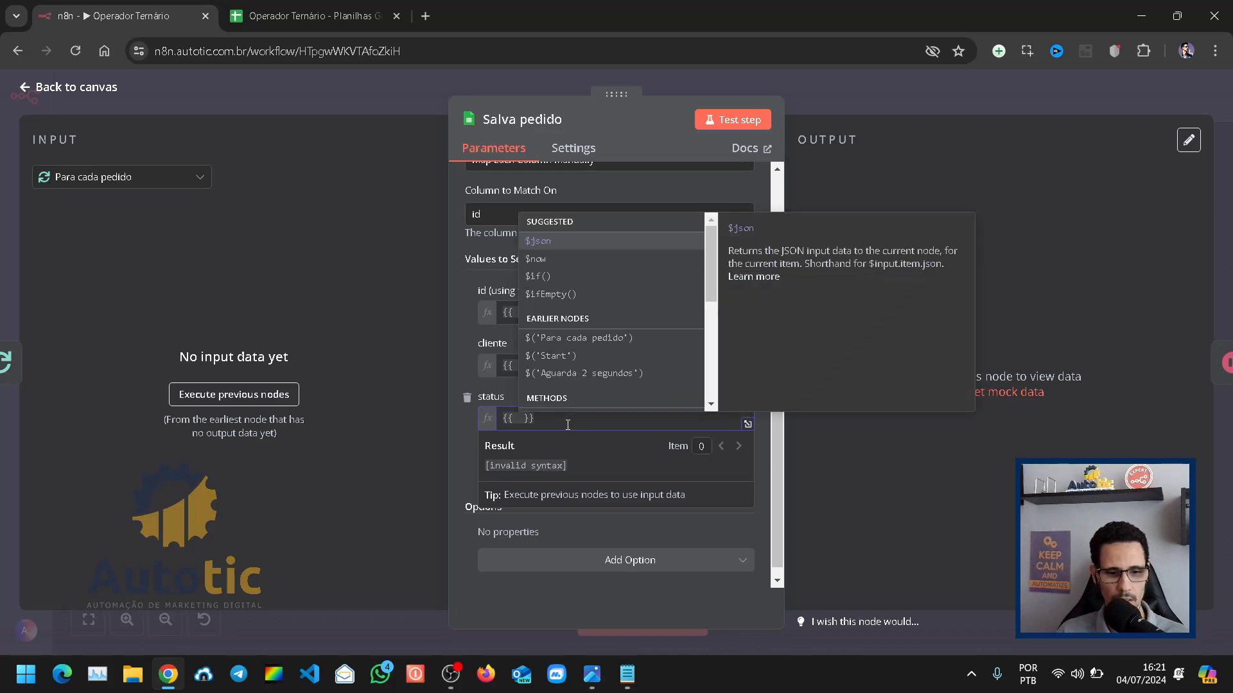
pyautogui.write('$js')
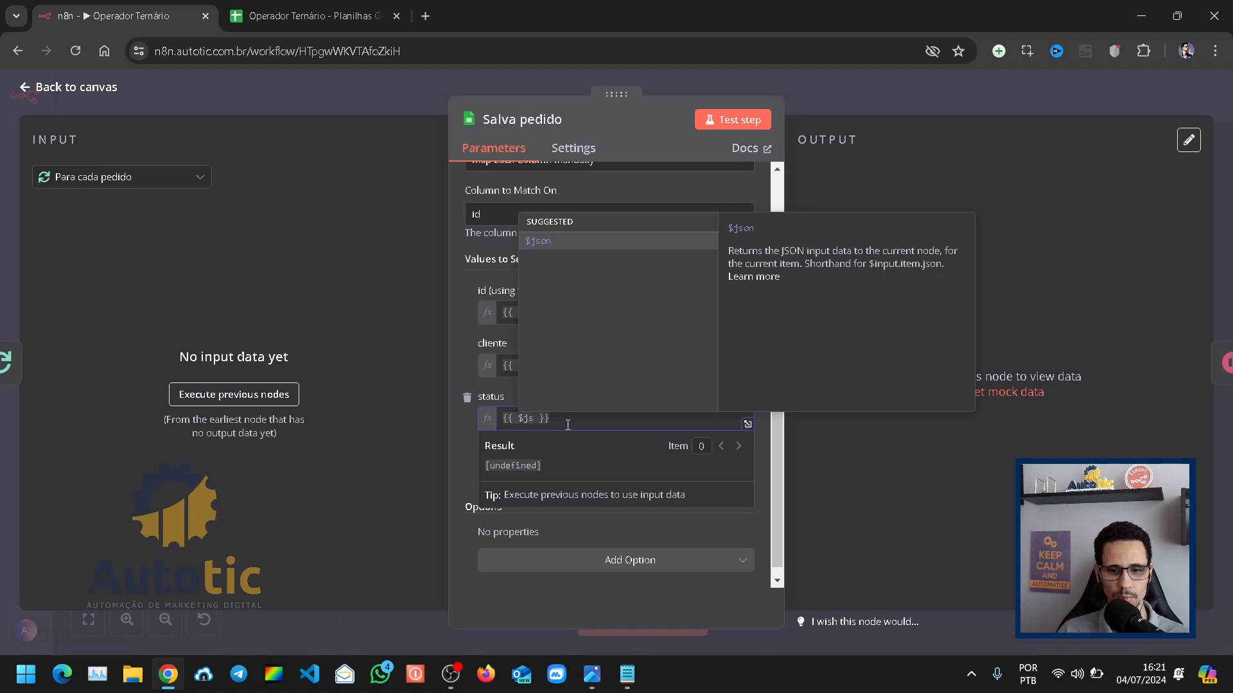
pyautogui.press('Return')
pyautogui.write('.status')
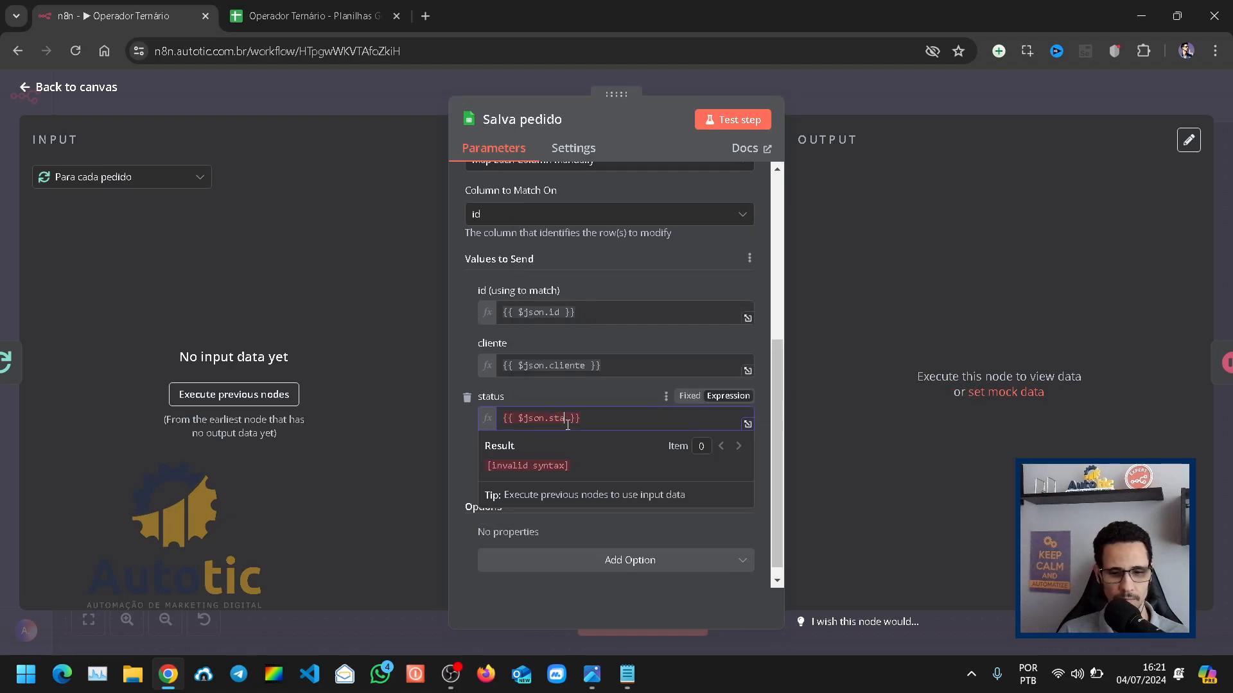
pyautogui.click(376, 298)
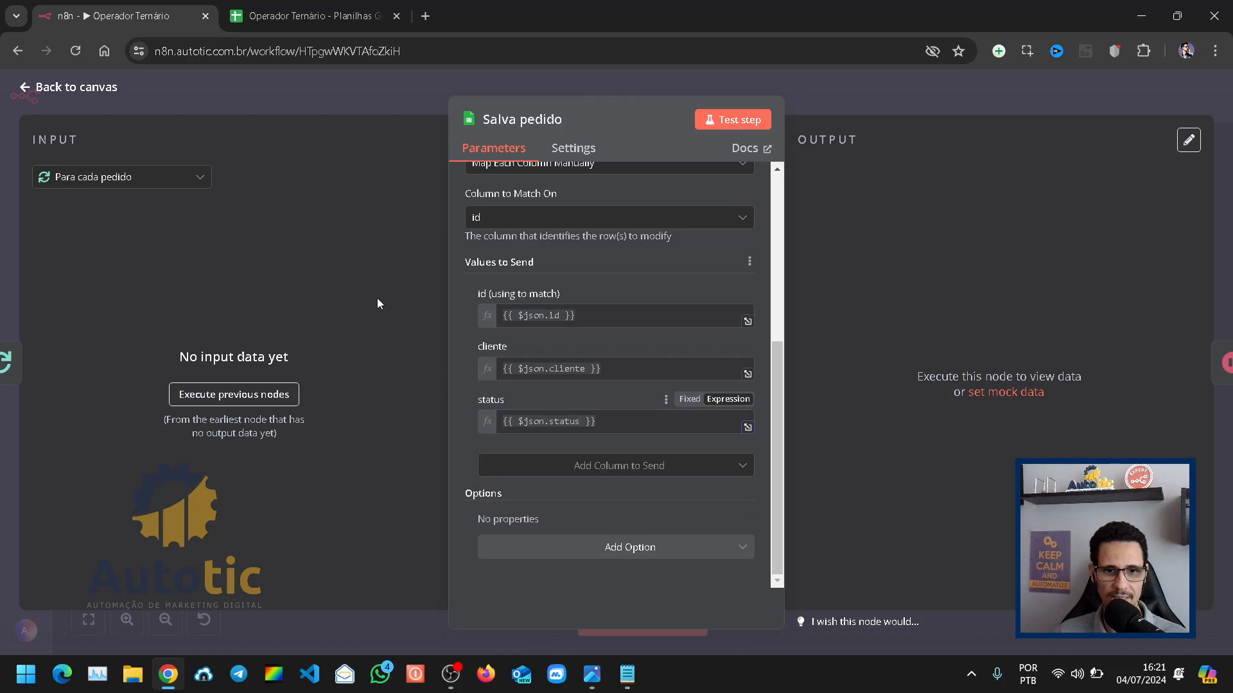
# Step: Close the node's details, save the workflow and run a test execution
pyautogui.click(890, 103)
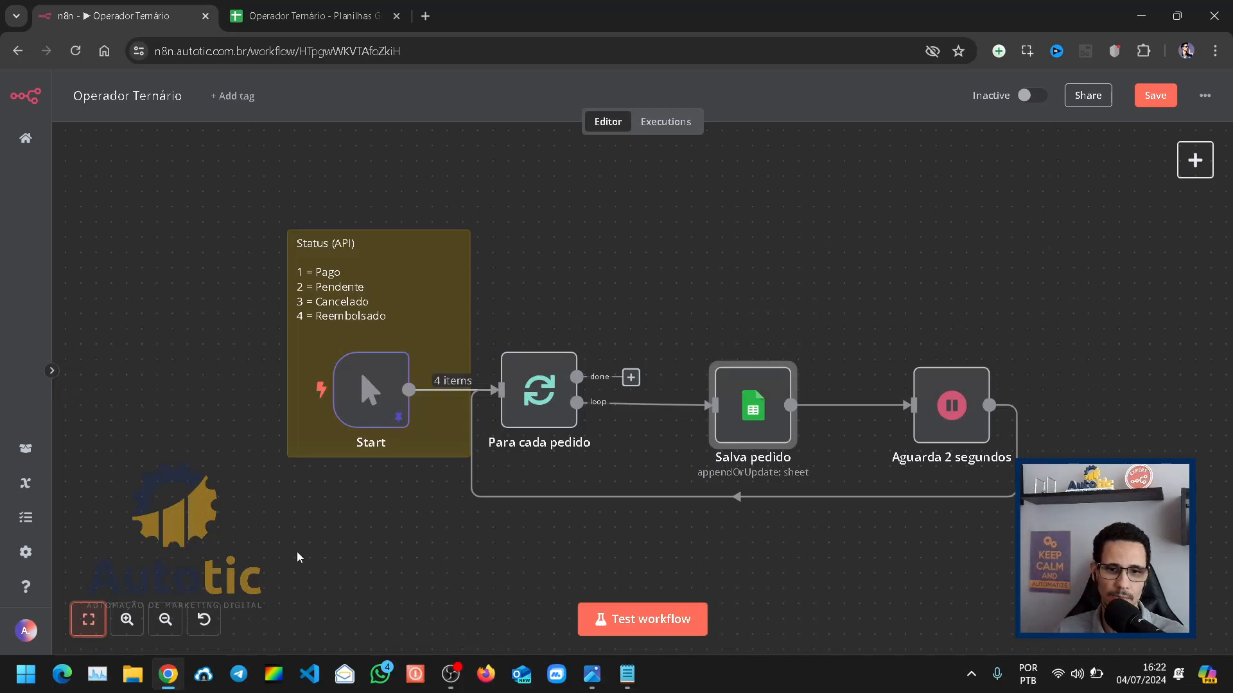
pyautogui.hotkey('ctrl', 's')
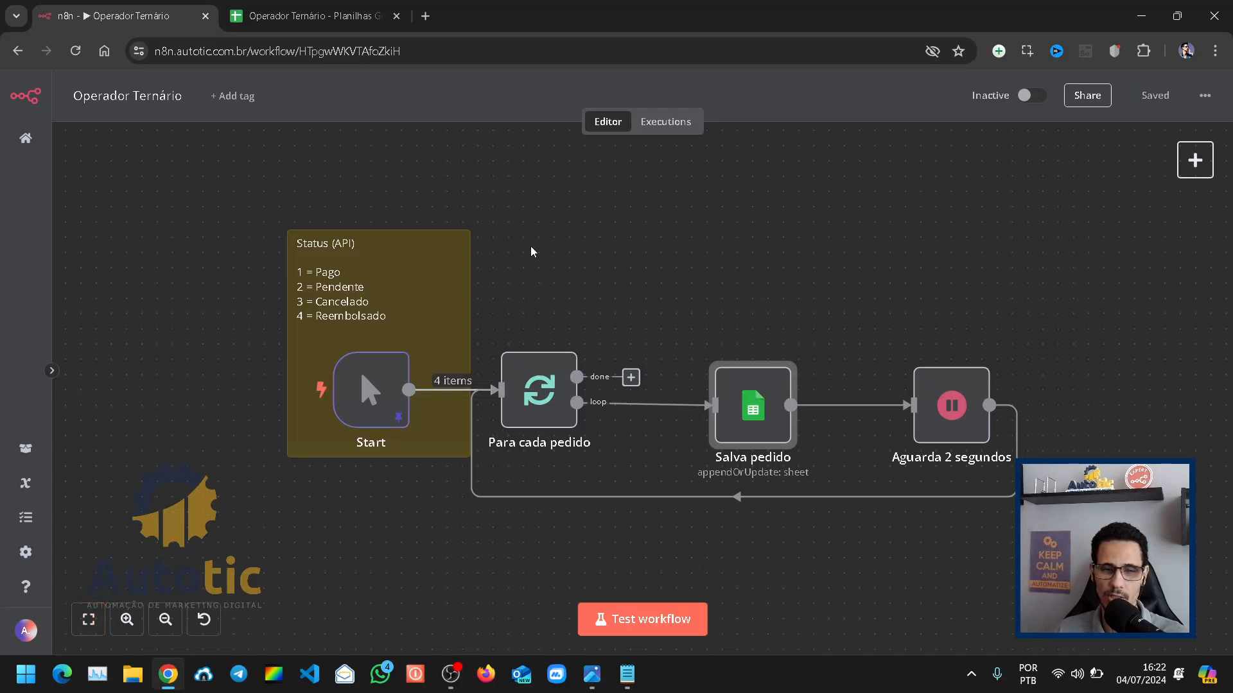
pyautogui.click(647, 628)
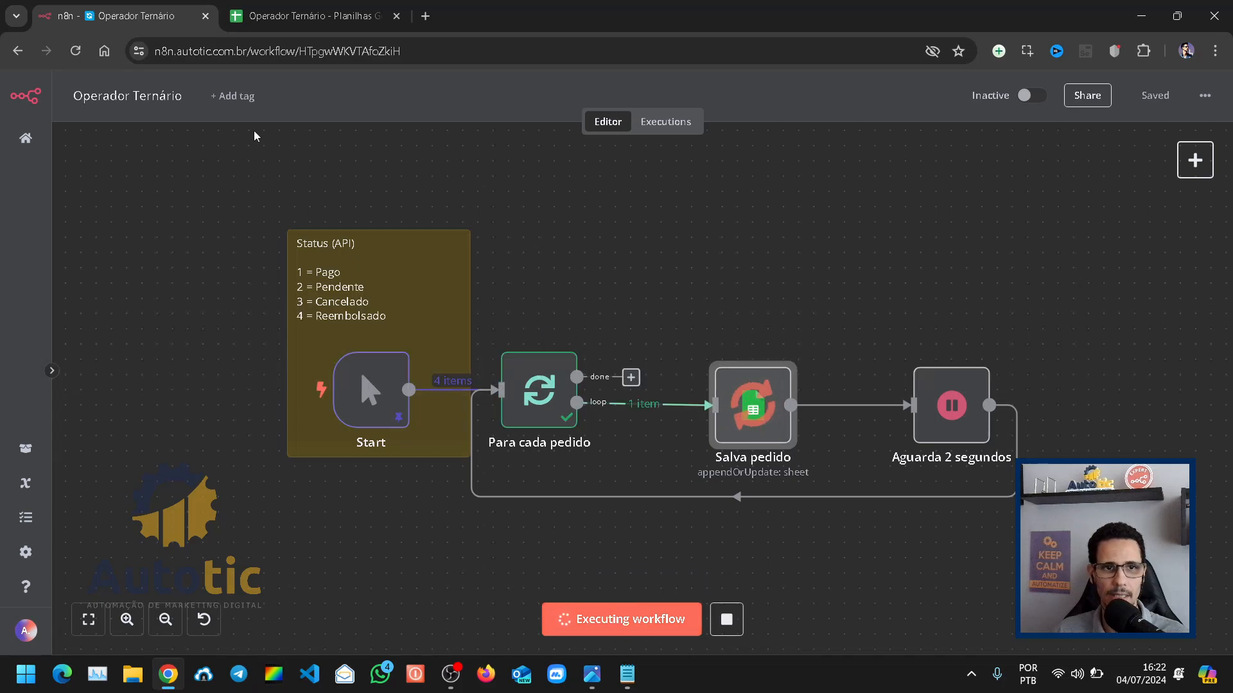
# Step: Inspect the order rows and status values written to the Pedidos sheet in Google Sheets
pyautogui.click(310, 20)
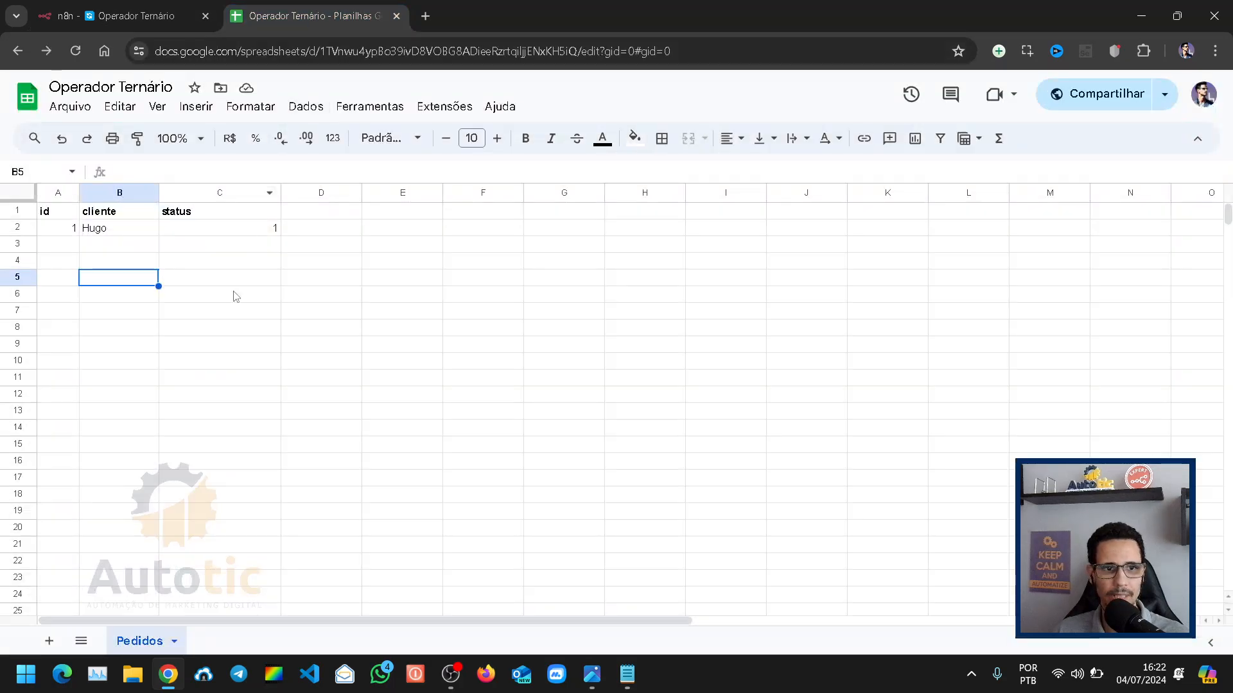
pyautogui.click(121, 314)
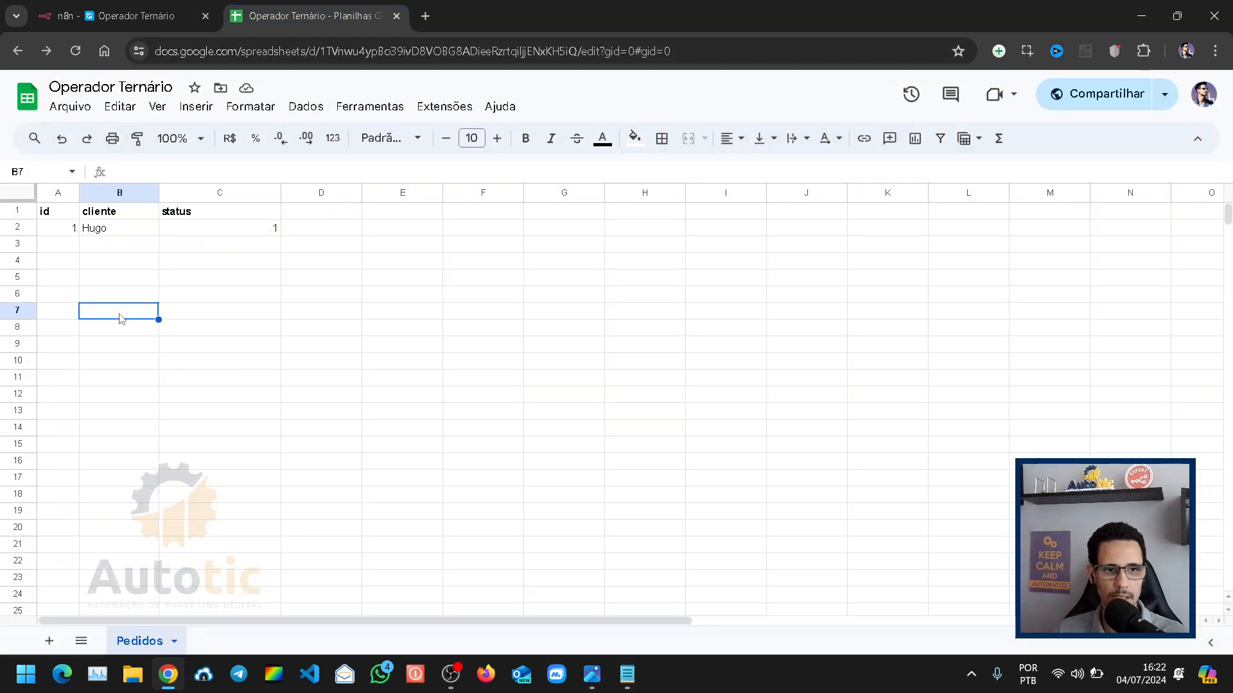
pyautogui.click(103, 233)
pyautogui.click(225, 232)
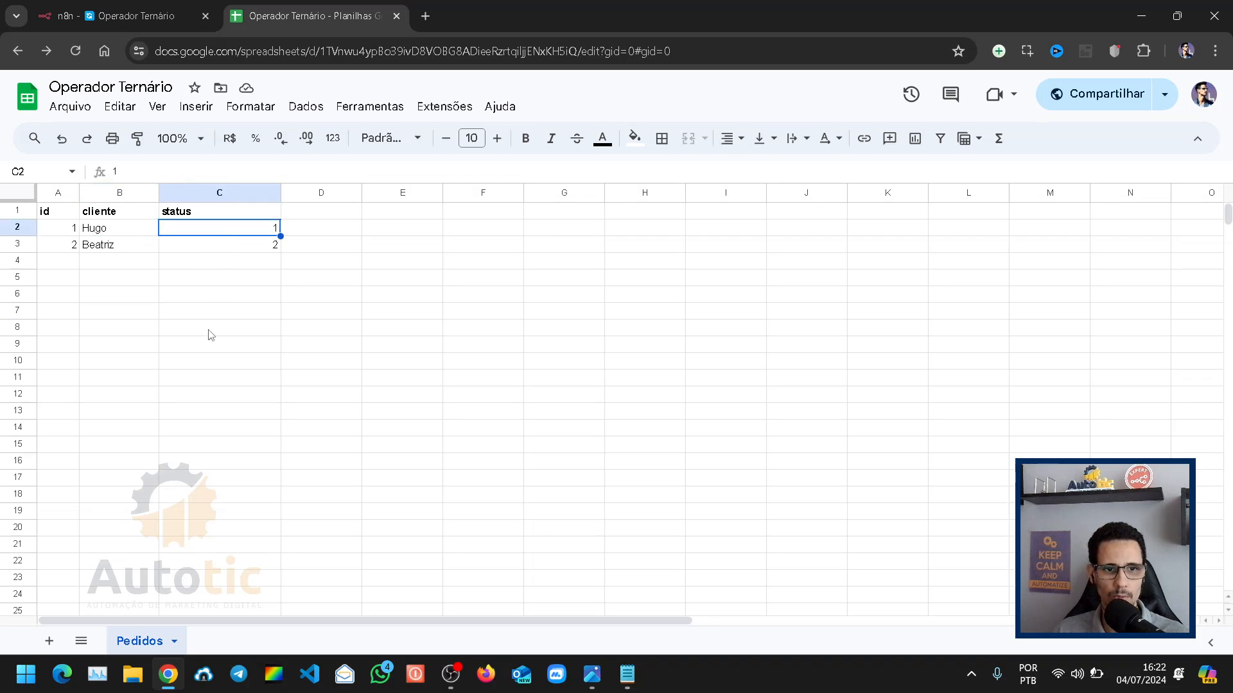
# Step: Check the numeric status values in column C as further orders are added to the Pedidos sheet
pyautogui.click(226, 311)
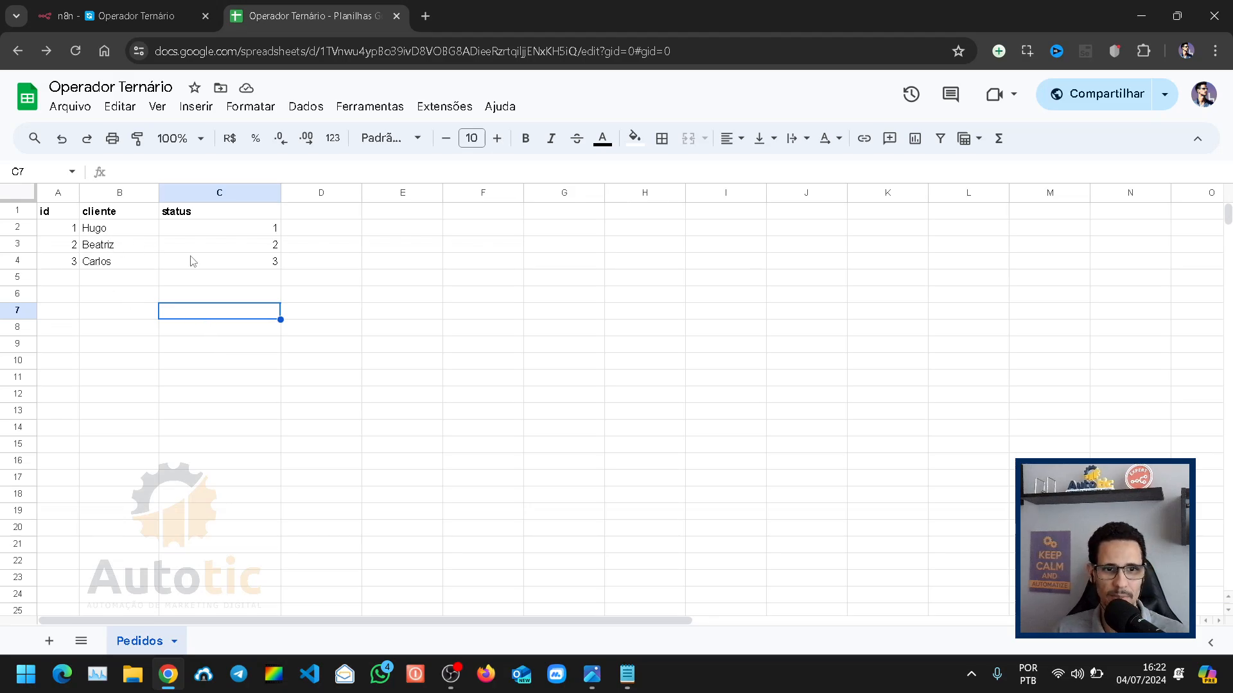
pyautogui.click(246, 249)
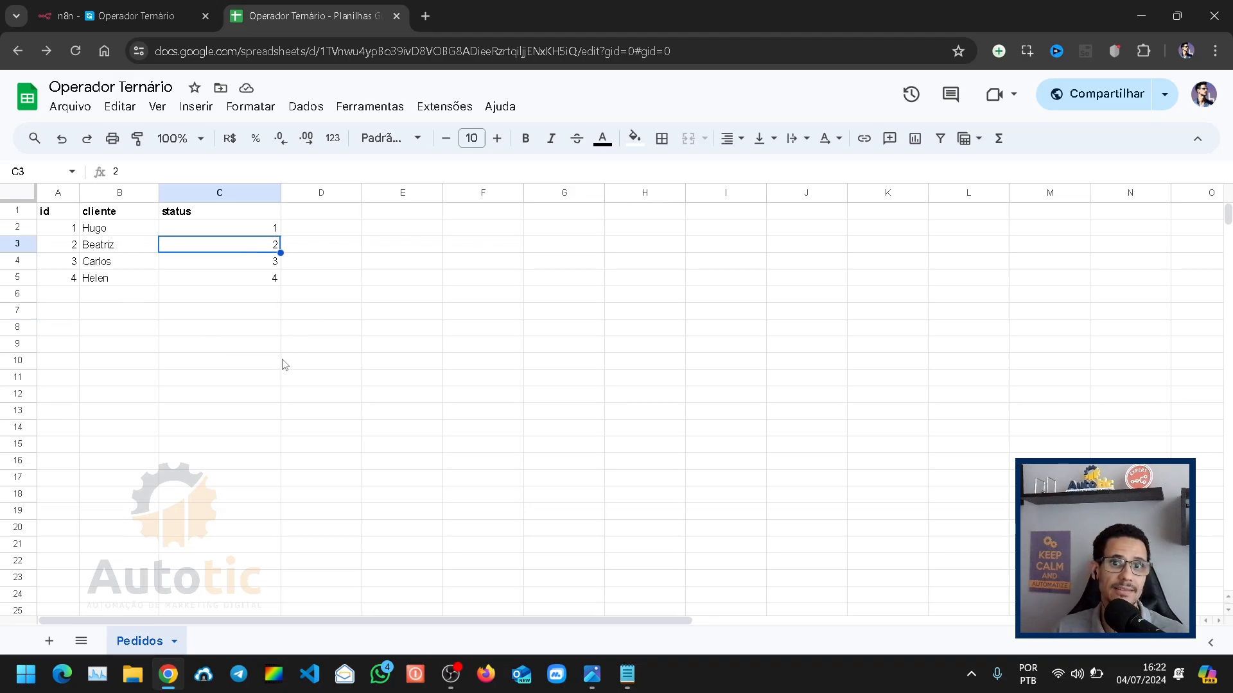
pyautogui.click(187, 264)
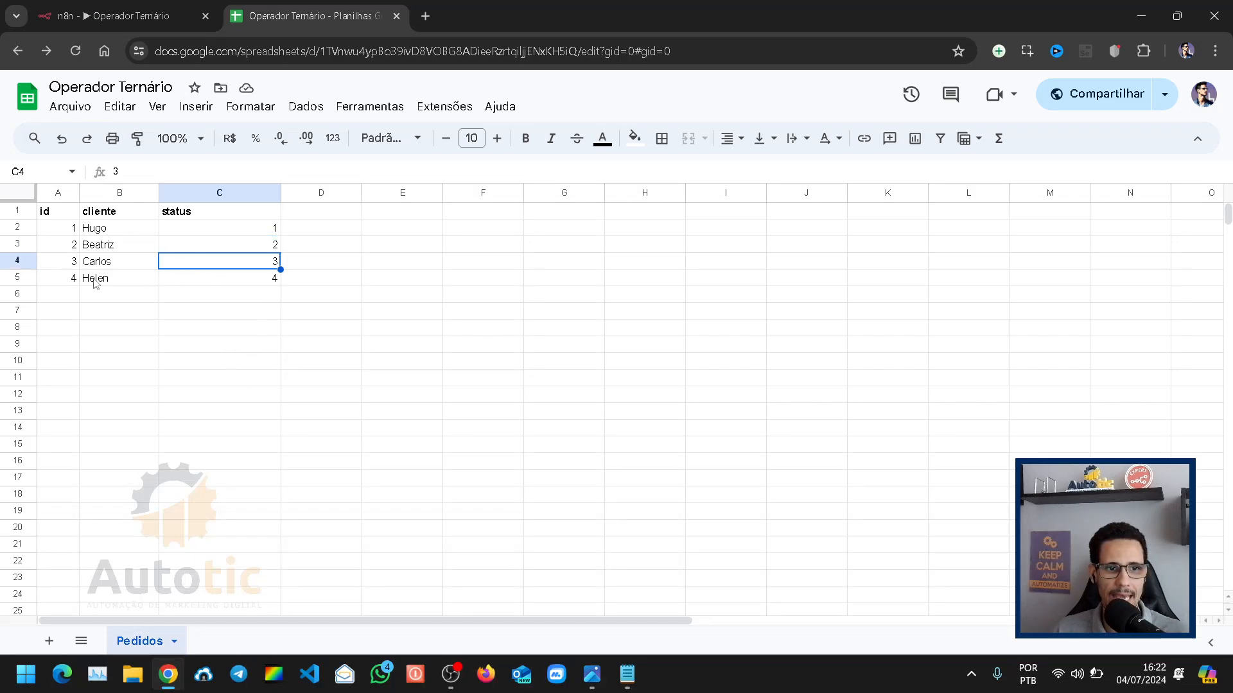
pyautogui.moveTo(448, 685)
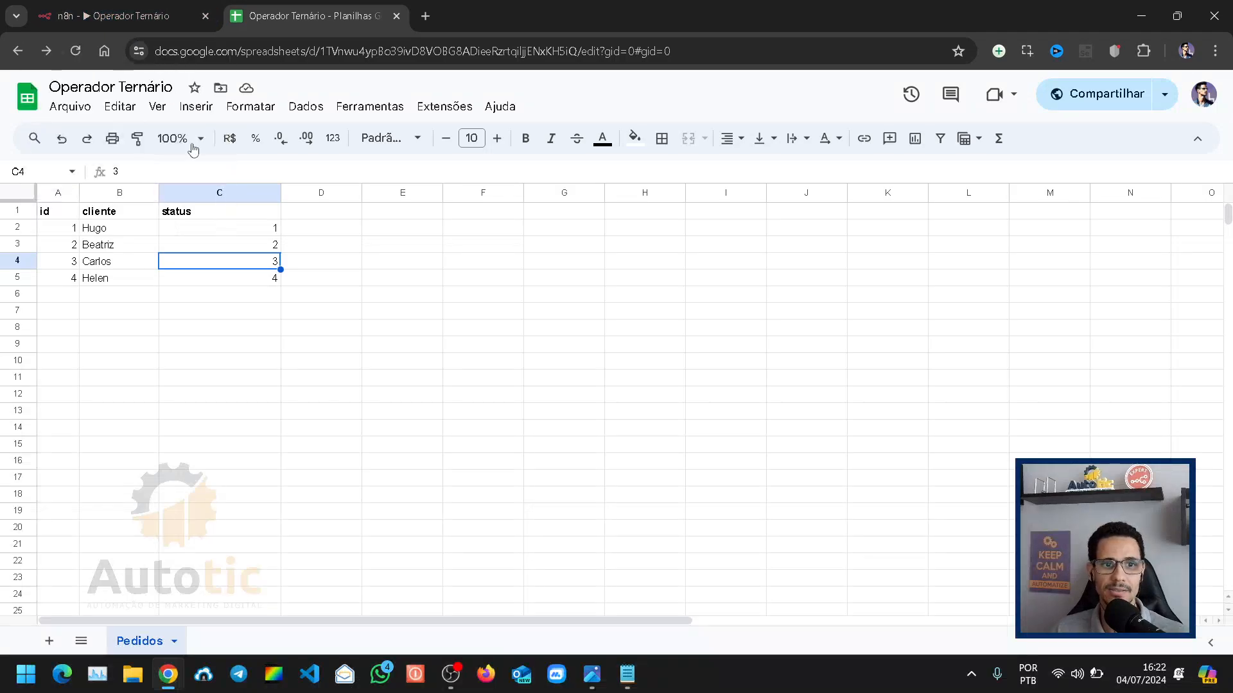
pyautogui.click(233, 232)
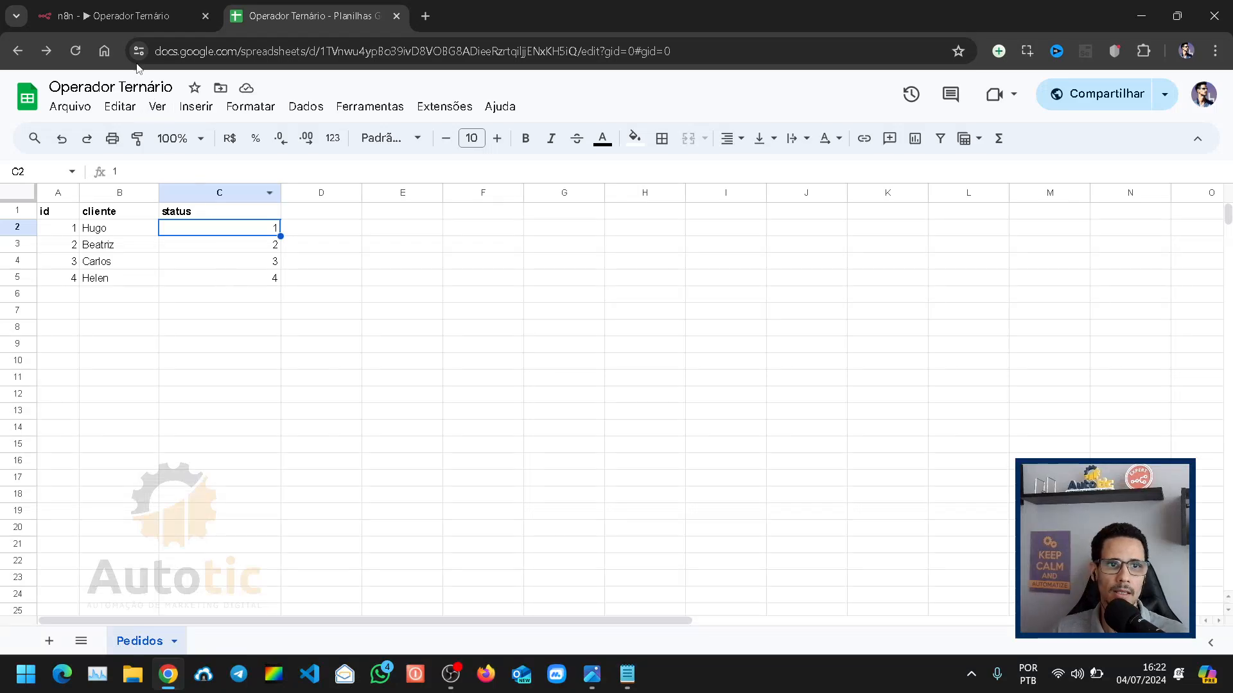
# Step: Return to the n8n workflow and shift Salva pedido and Aguarda 2 segundos rightward to open a gap after Para cada pedido
pyautogui.click(139, 9)
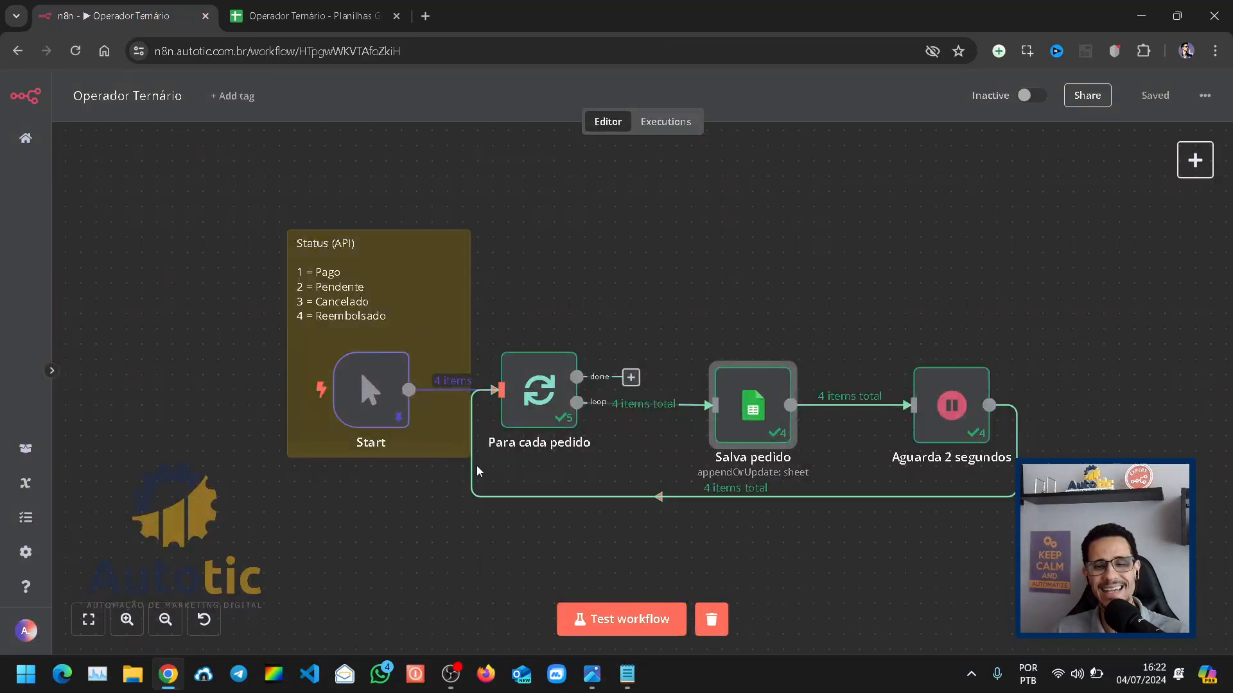
pyautogui.moveTo(519, 491)
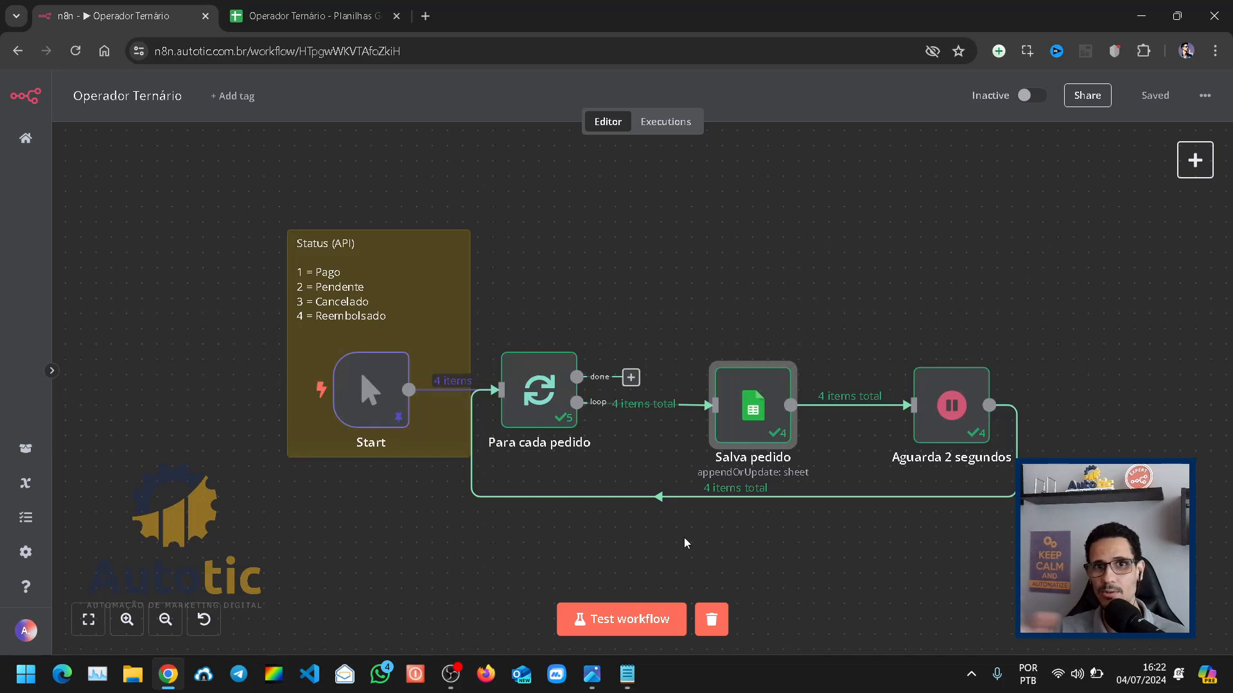
pyautogui.click(89, 619)
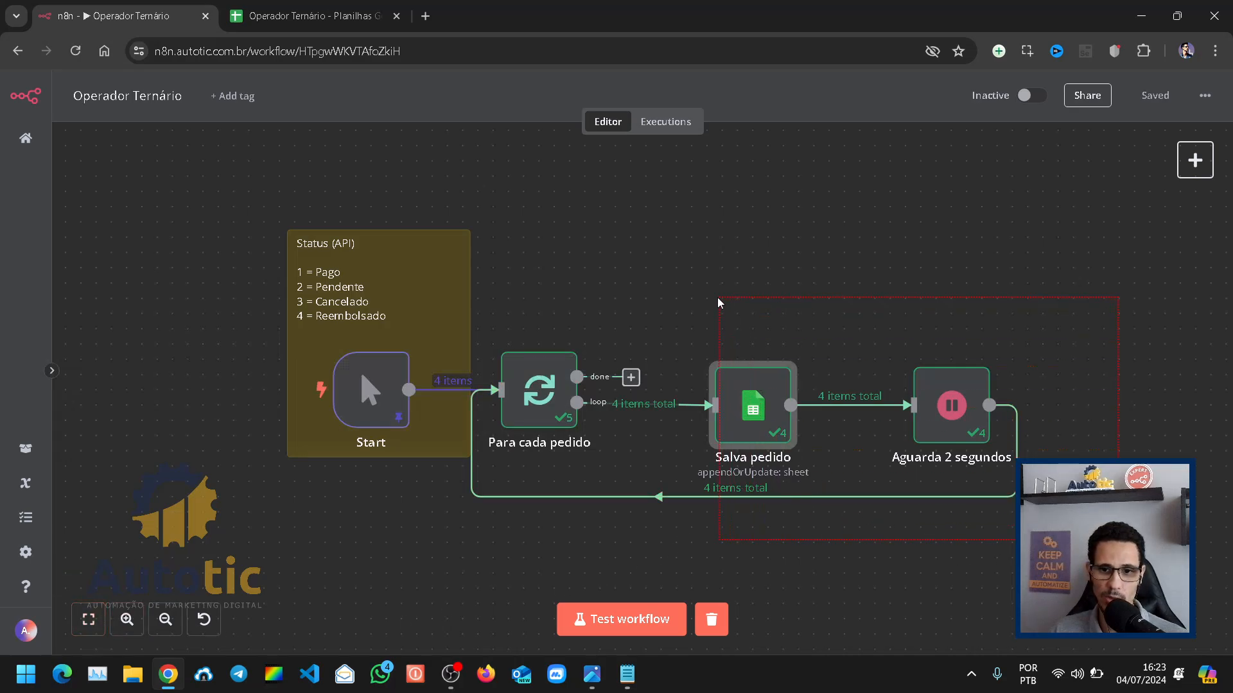
pyautogui.moveTo(752, 411); pyautogui.dragTo(798, 411)
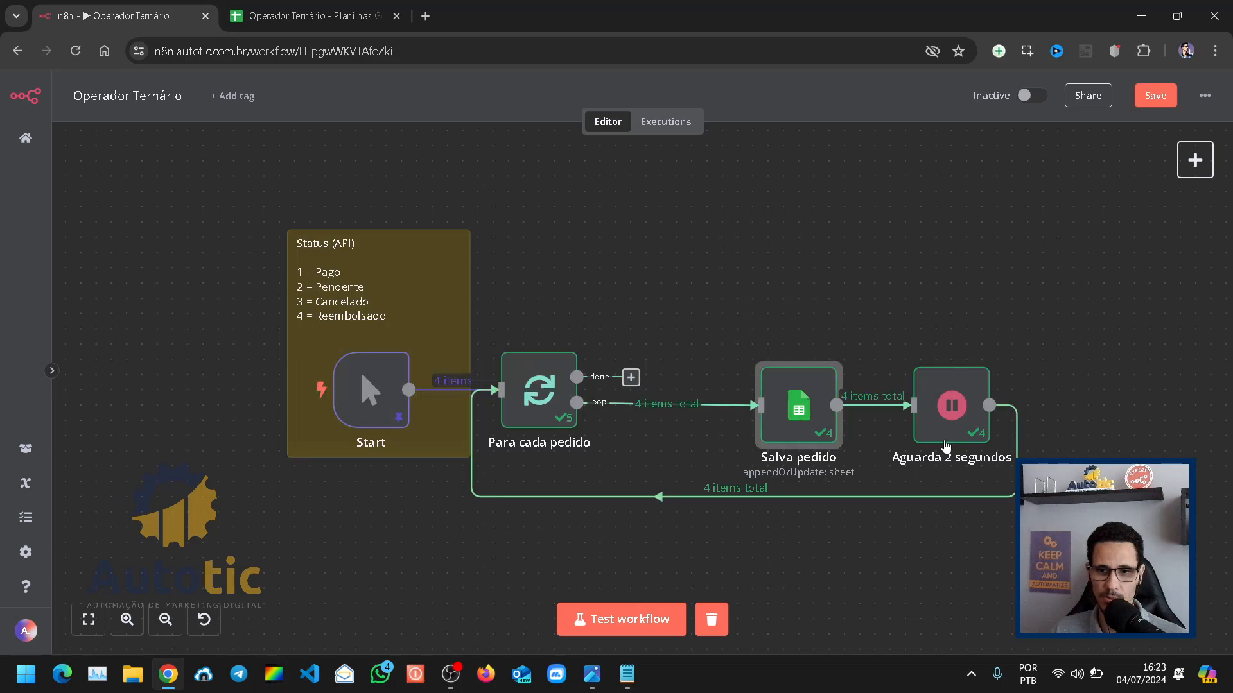
pyautogui.moveTo(946, 445); pyautogui.dragTo(1069, 445)
pyautogui.moveTo(812, 427); pyautogui.dragTo(943, 418)
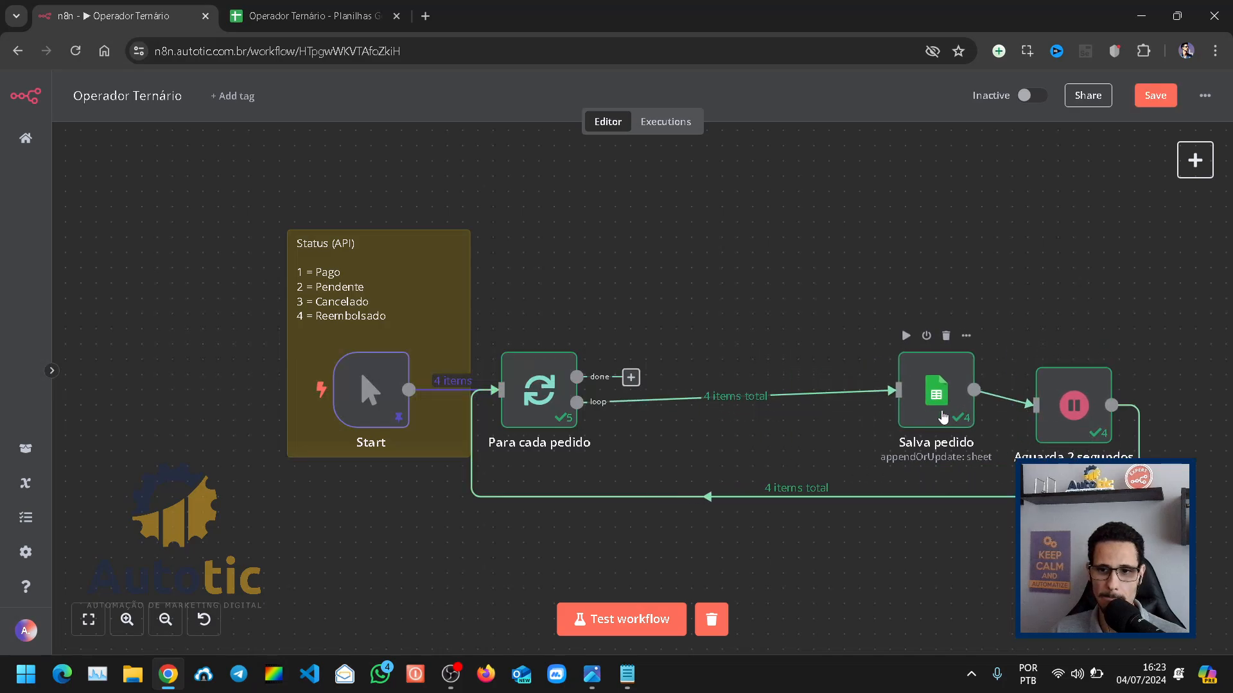
pyautogui.moveTo(1073, 431); pyautogui.dragTo(1119, 431)
pyautogui.moveTo(936, 399); pyautogui.dragTo(953, 414)
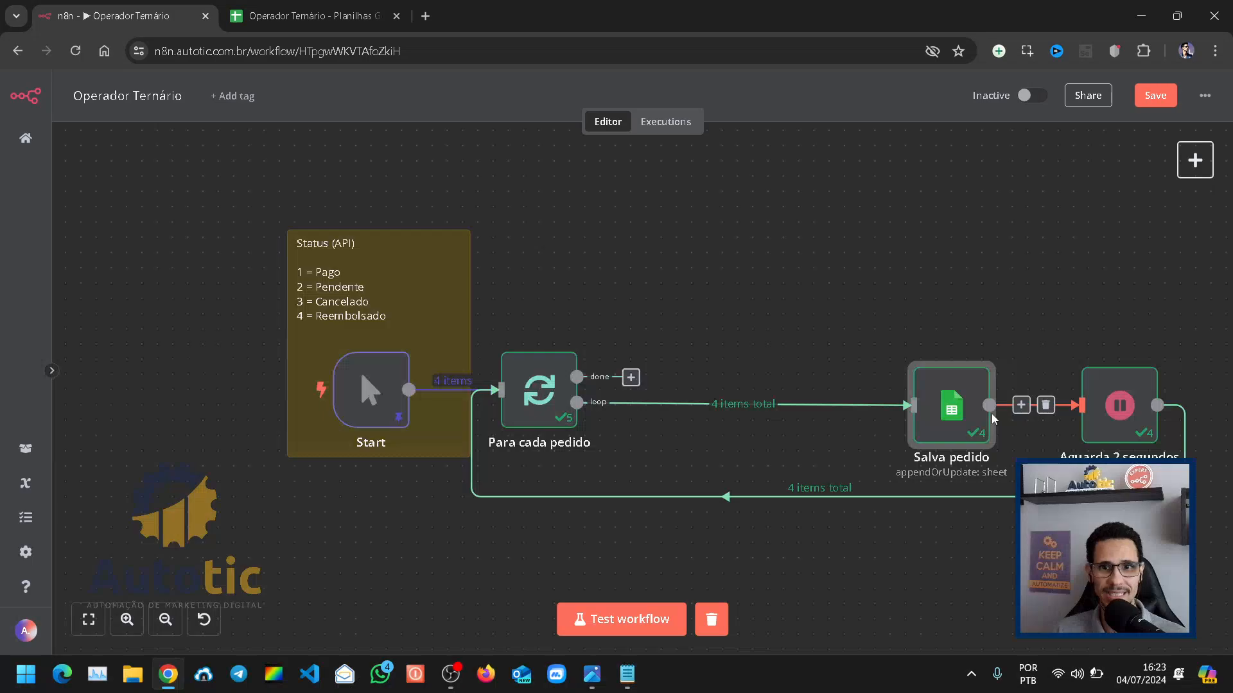
# Step: Replace the connection between the loop output of Para cada pedido and Salva pedido with a new Switch node on that output
pyautogui.click(730, 404)
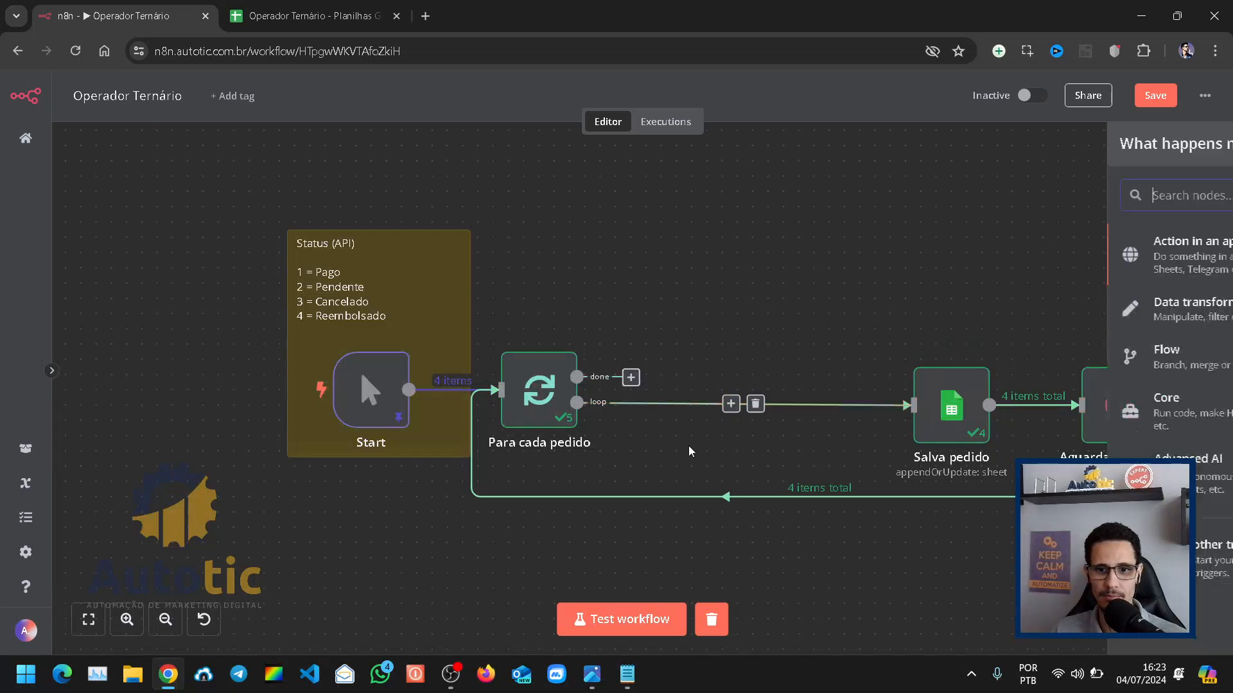
pyautogui.click(694, 302)
pyautogui.click(755, 404)
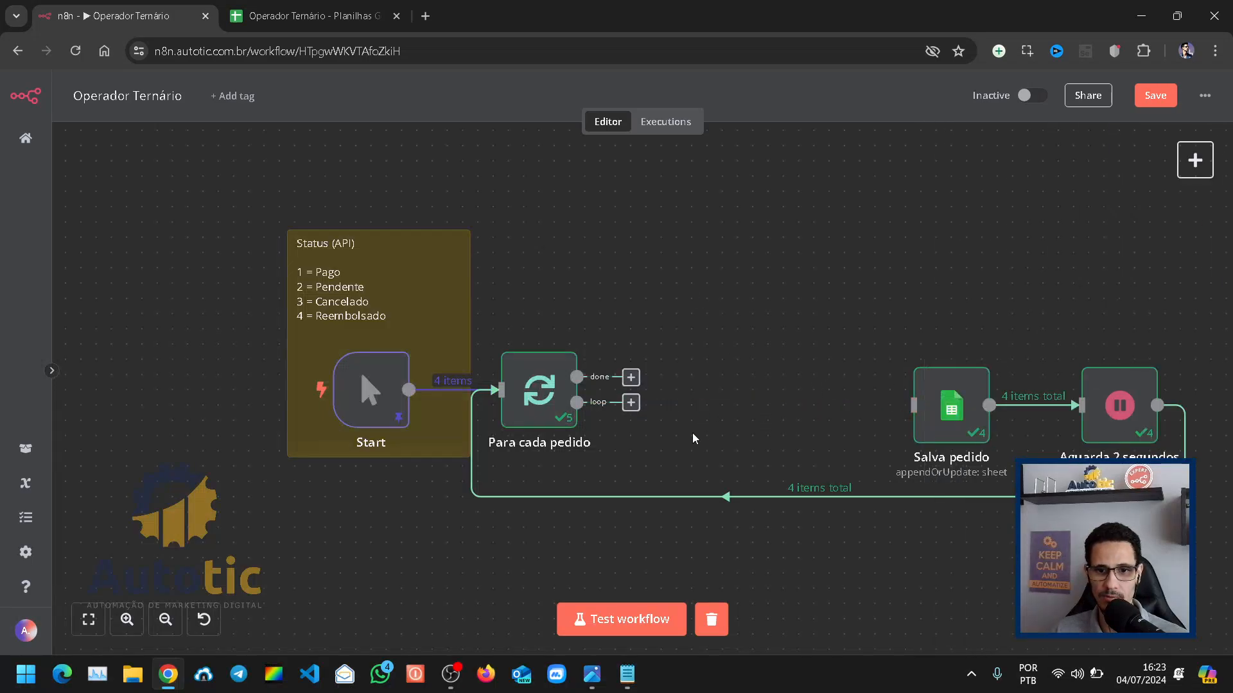
pyautogui.click(631, 403)
pyautogui.write('swi')
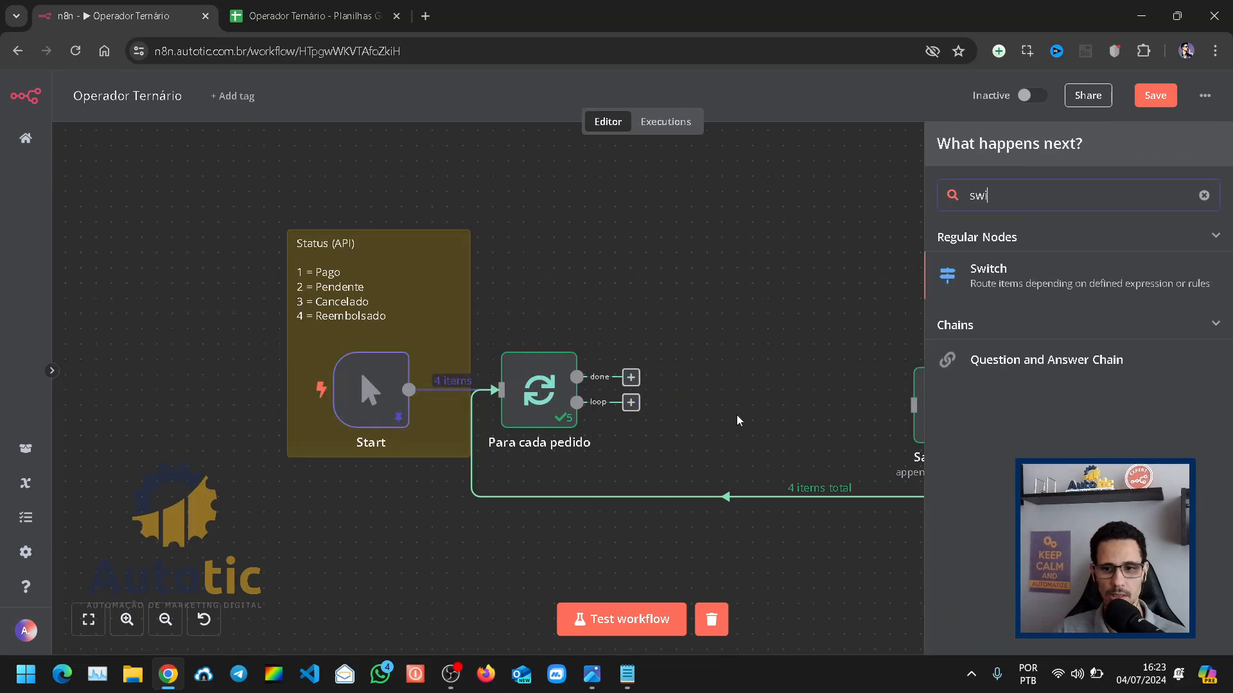
pyautogui.click(995, 277)
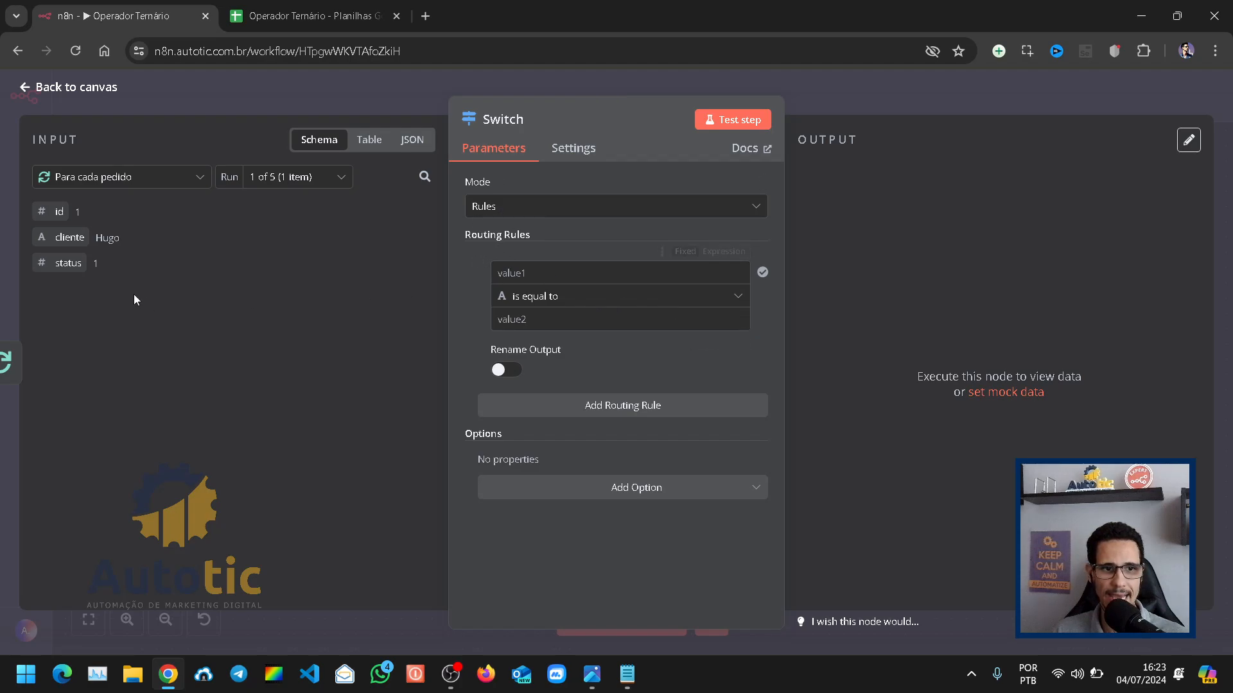
# Step: Set the Switch's first routing rule to check that {{ $json.status }} as a number is equal to 1
pyautogui.moveTo(62, 264); pyautogui.dragTo(558, 271)
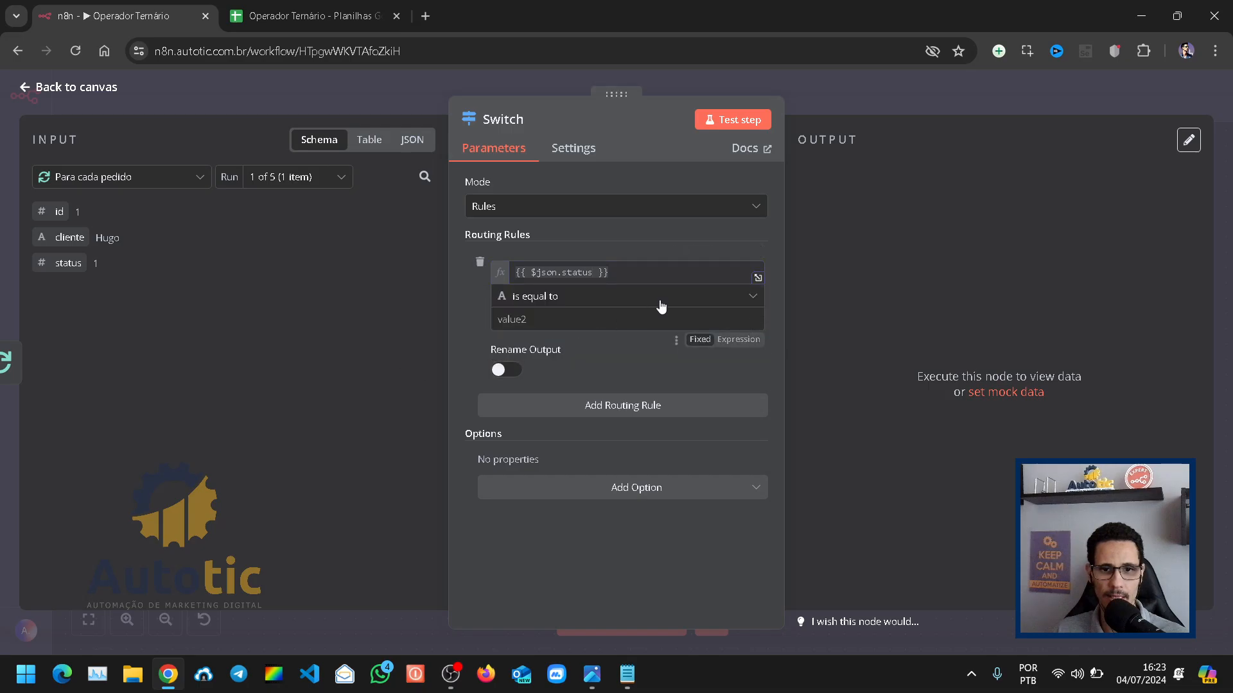
pyautogui.click(581, 305)
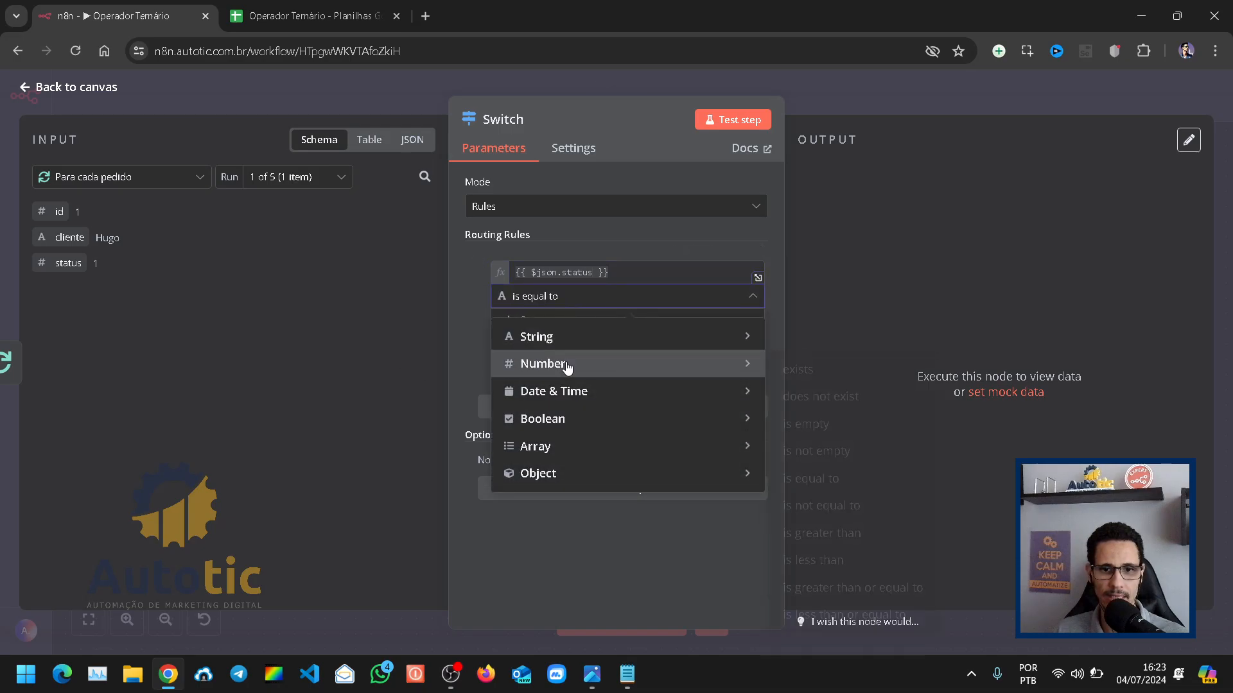
pyautogui.moveTo(630, 372)
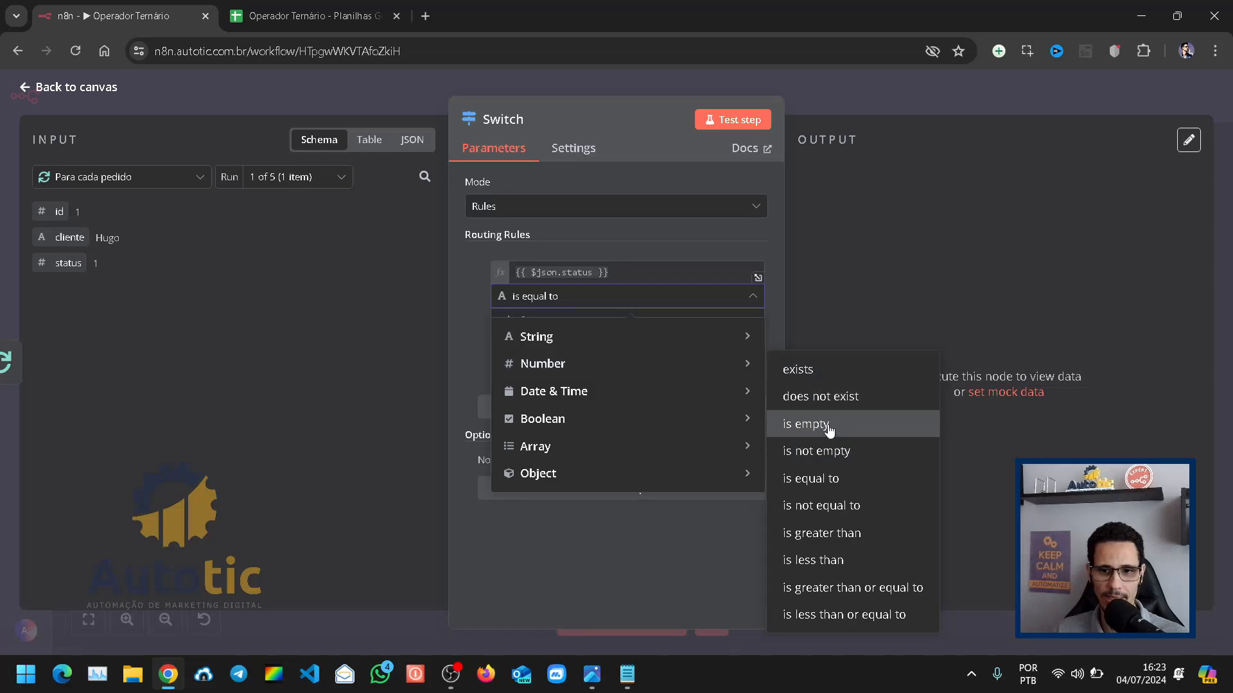
pyautogui.click(812, 479)
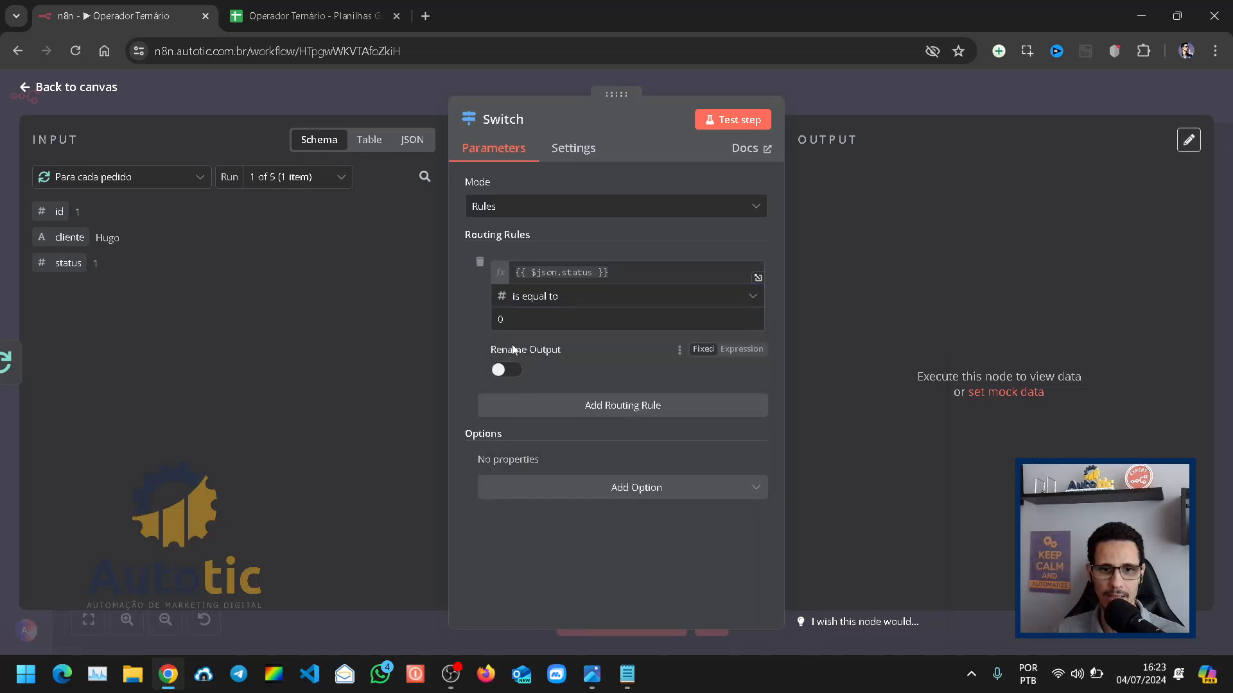
pyautogui.click(531, 318)
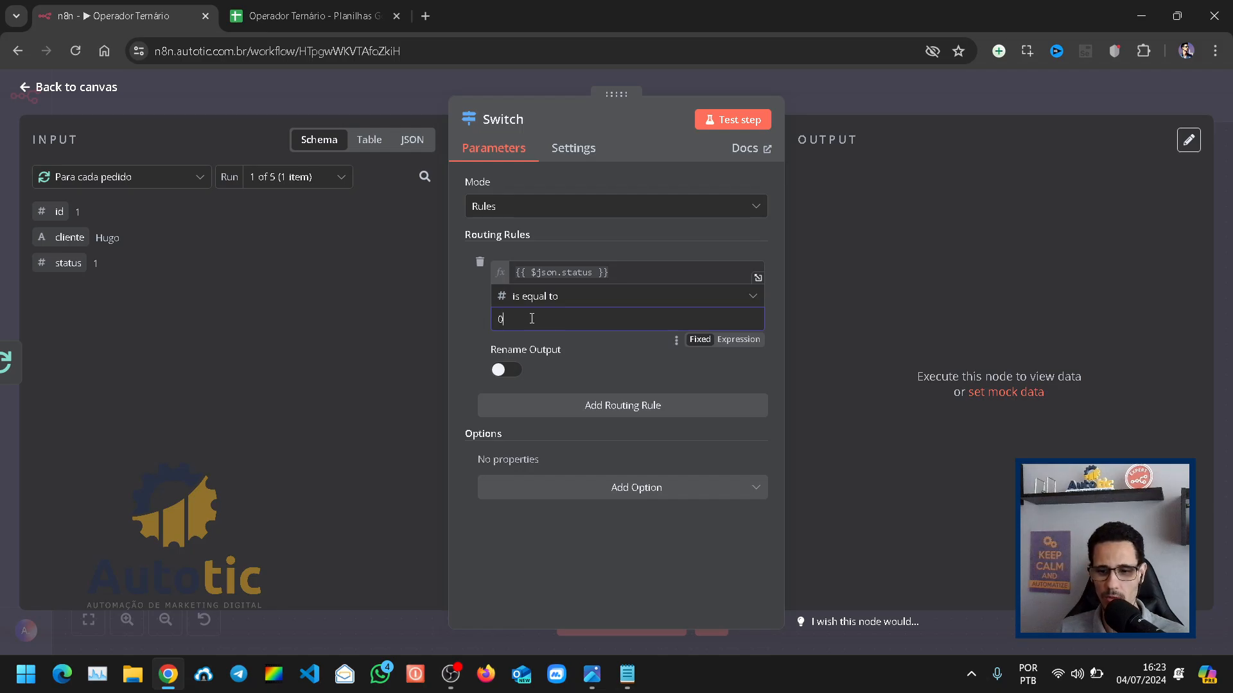
pyautogui.press('BackSpace')
pyautogui.write('1')
pyautogui.click(388, 364)
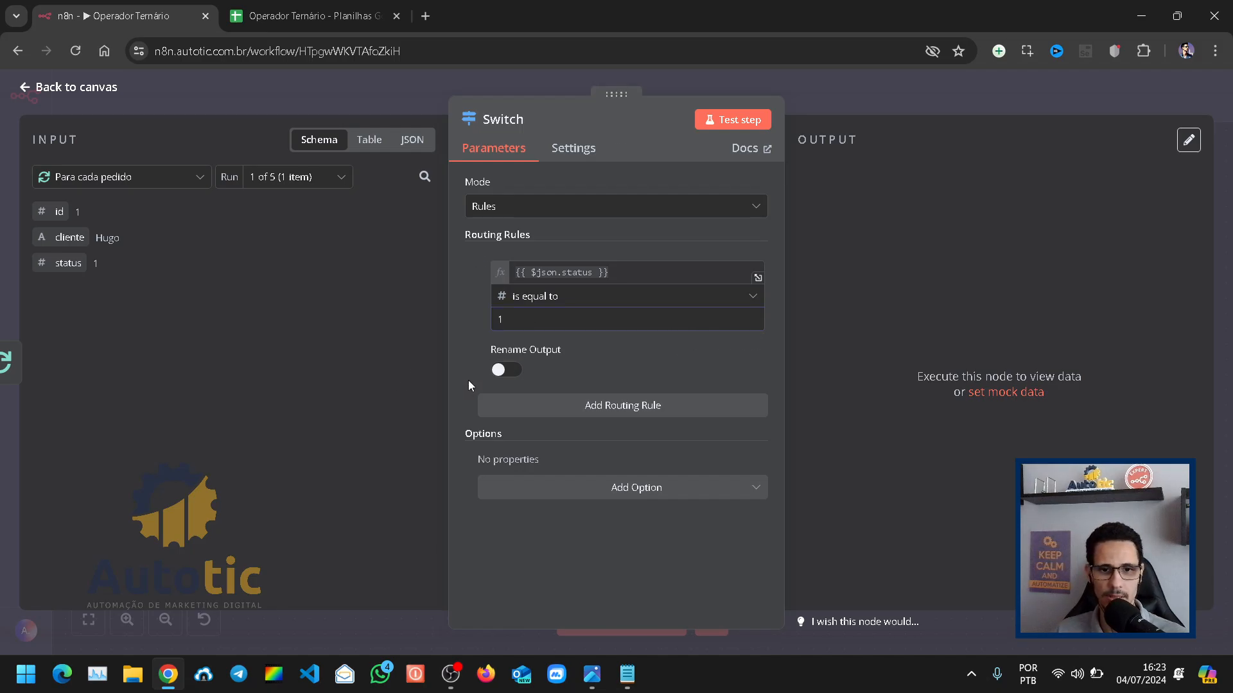
# Step: Rename the first routing rule's output to Pago
pyautogui.click(503, 371)
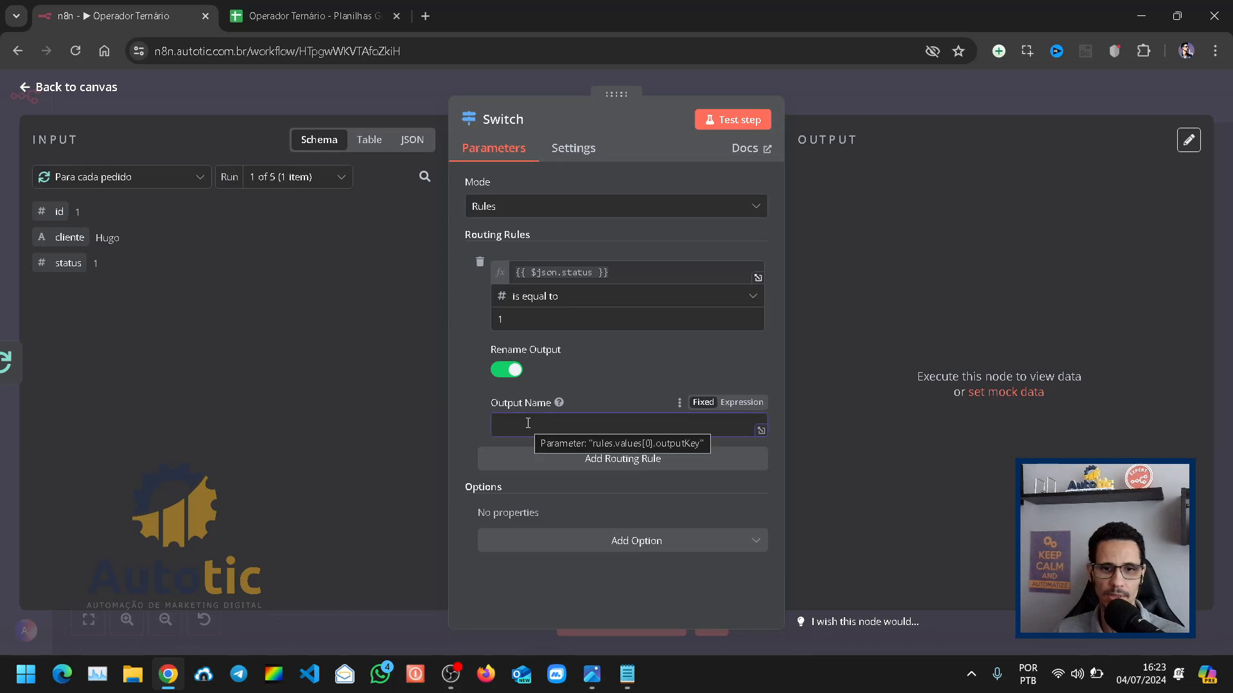
pyautogui.write('Pago')
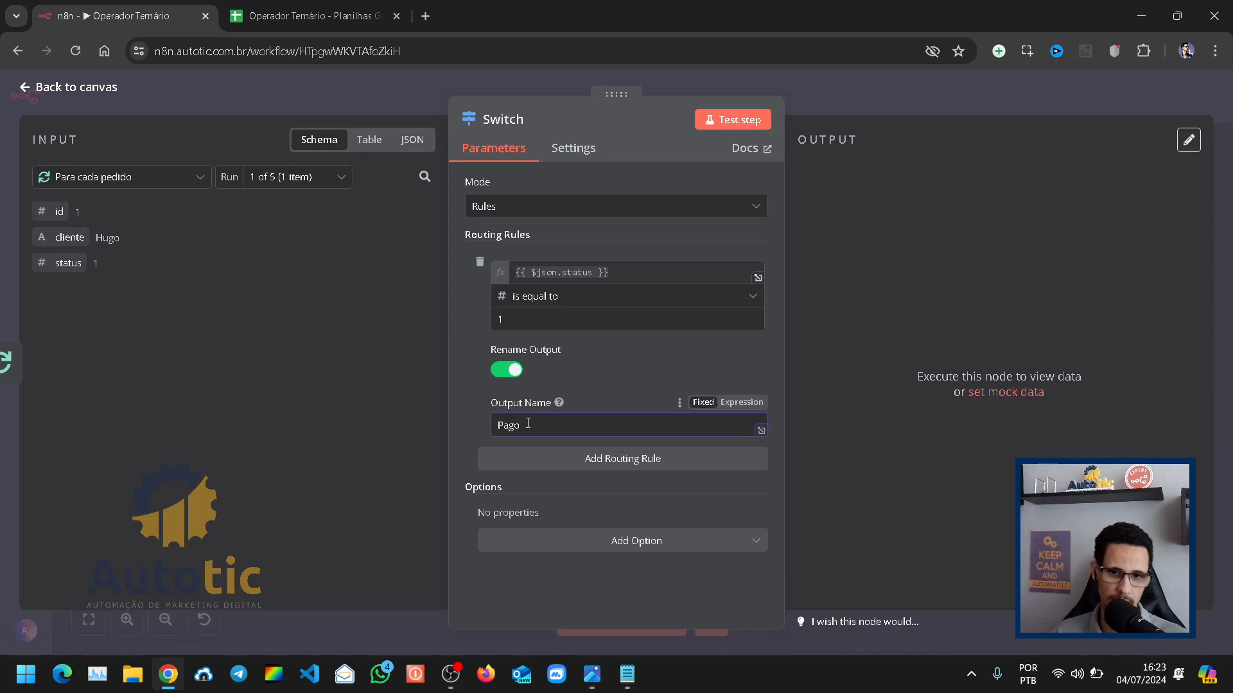
pyautogui.click(461, 439)
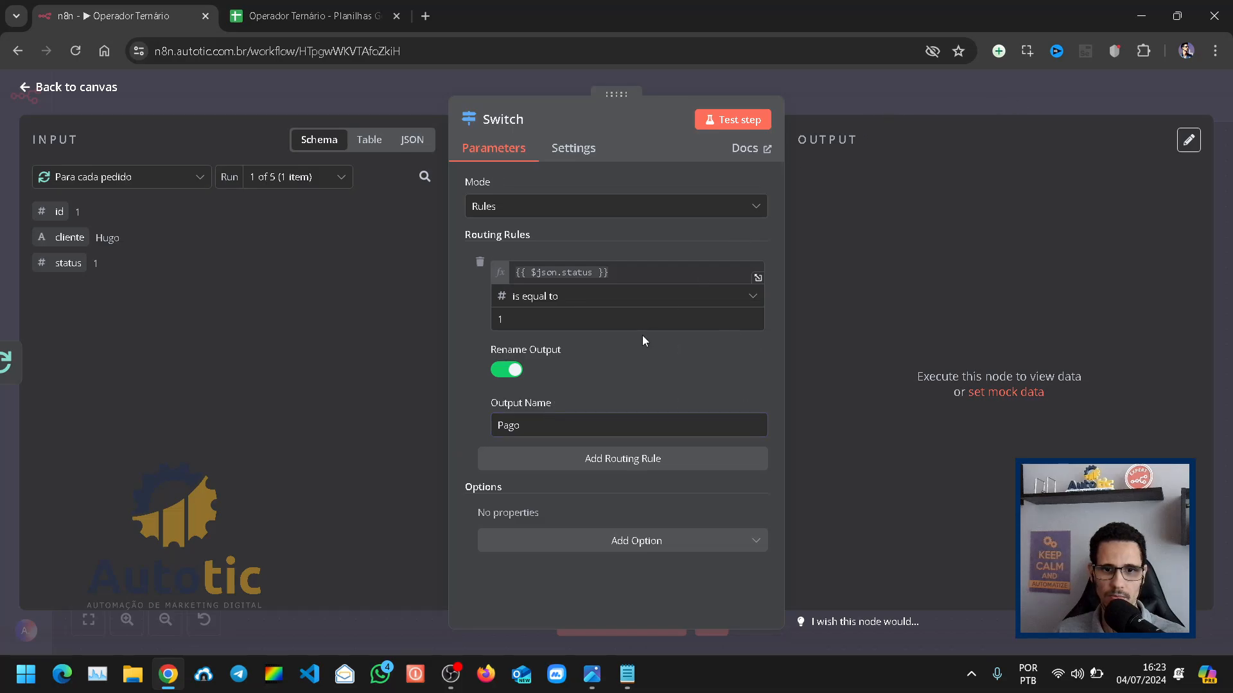
# Step: Add a second routing rule and reuse the first rule's expression {{ $json.status }} as its first value
pyautogui.click(647, 460)
pyautogui.scroll(-3, 478, 424)
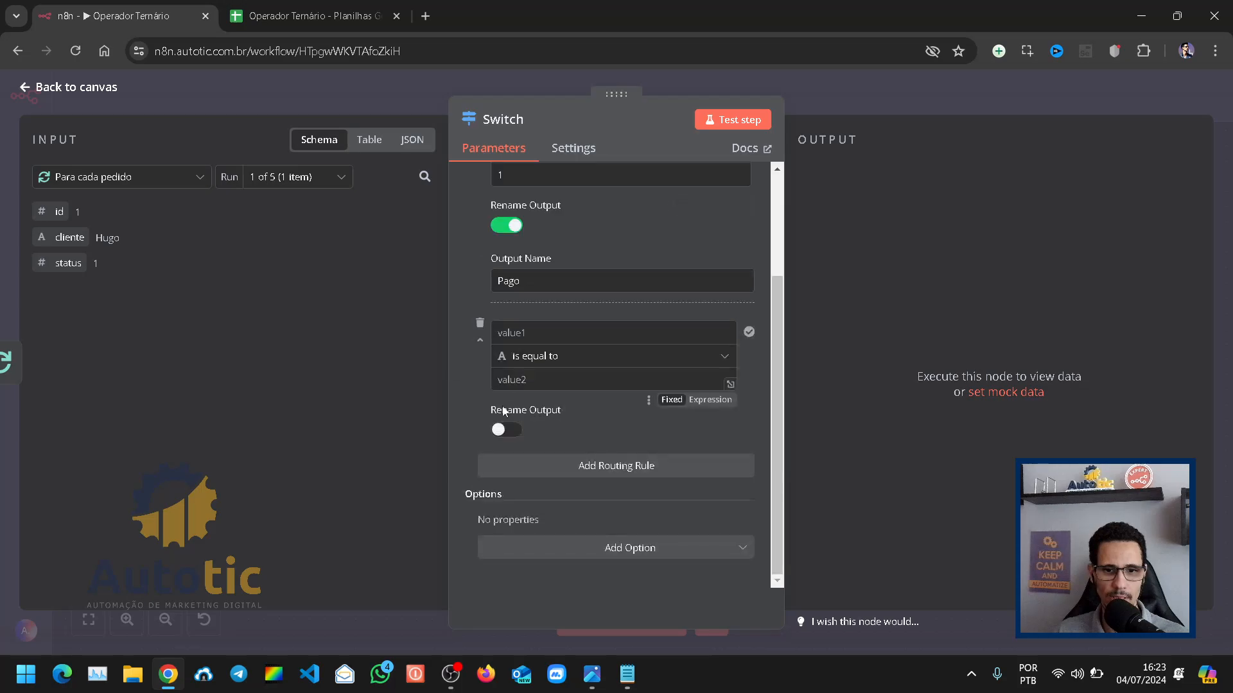
pyautogui.click(550, 337)
pyautogui.scroll(1, 527, 436)
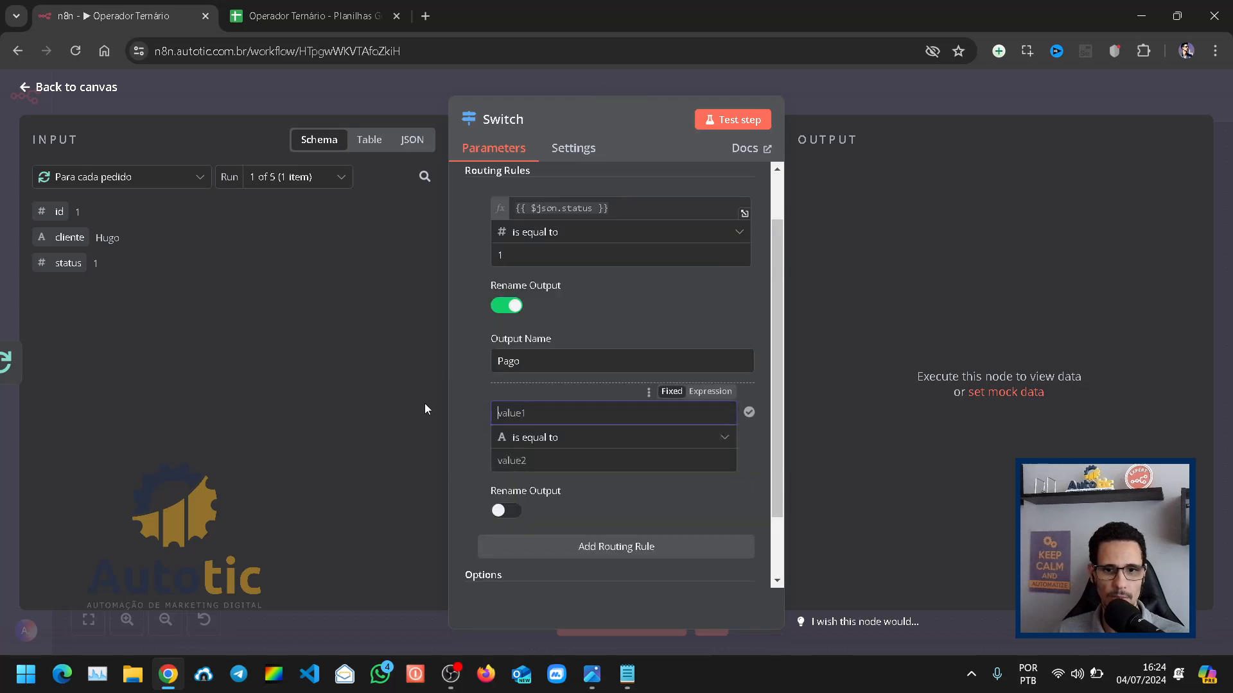
pyautogui.click(622, 207)
pyautogui.click(464, 340)
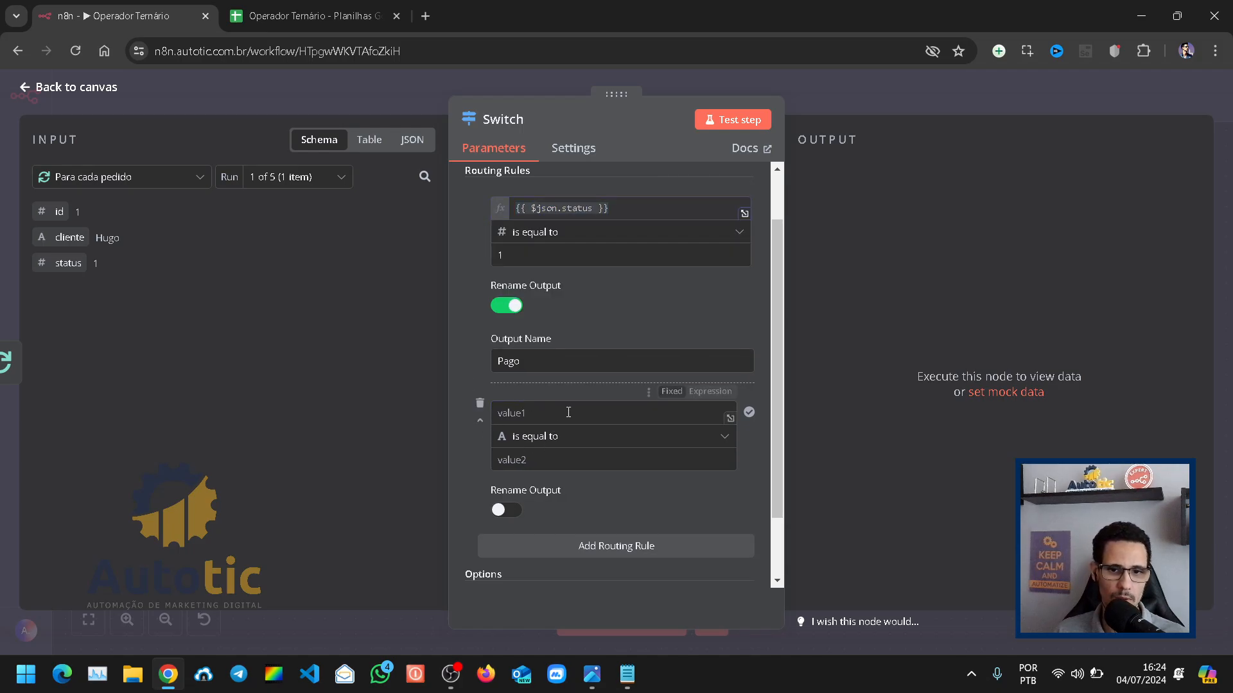
pyautogui.click(710, 391)
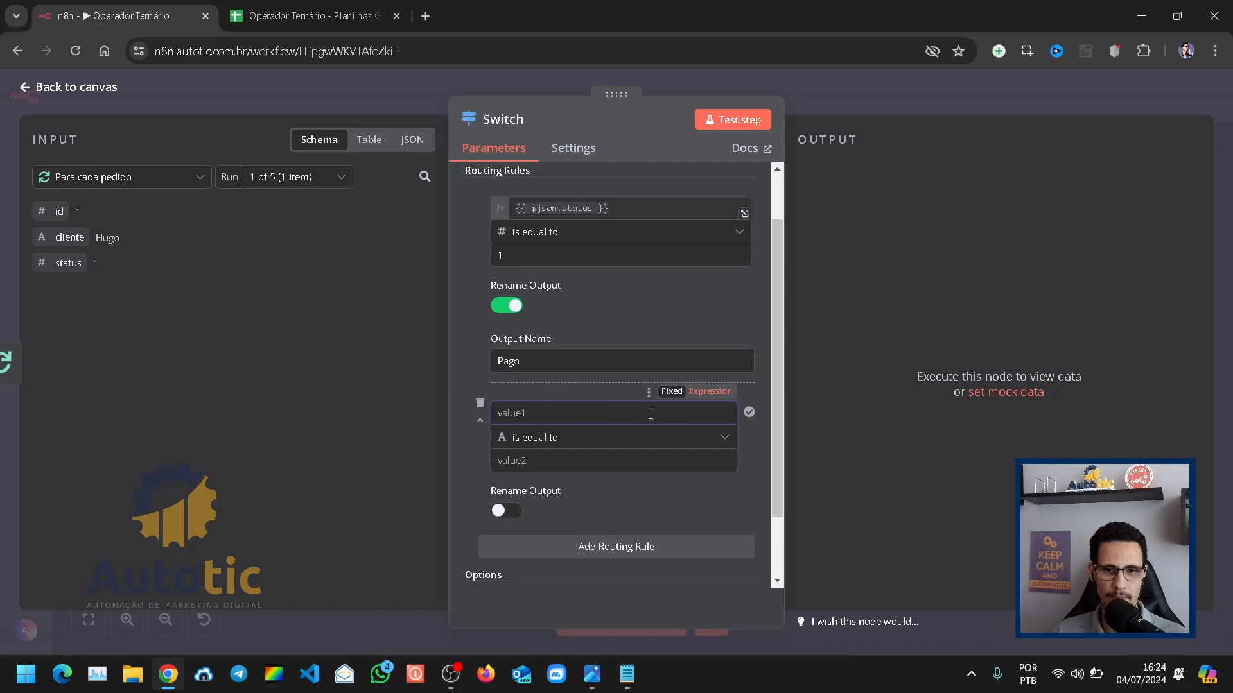
pyautogui.write('{{ $json.status }}')
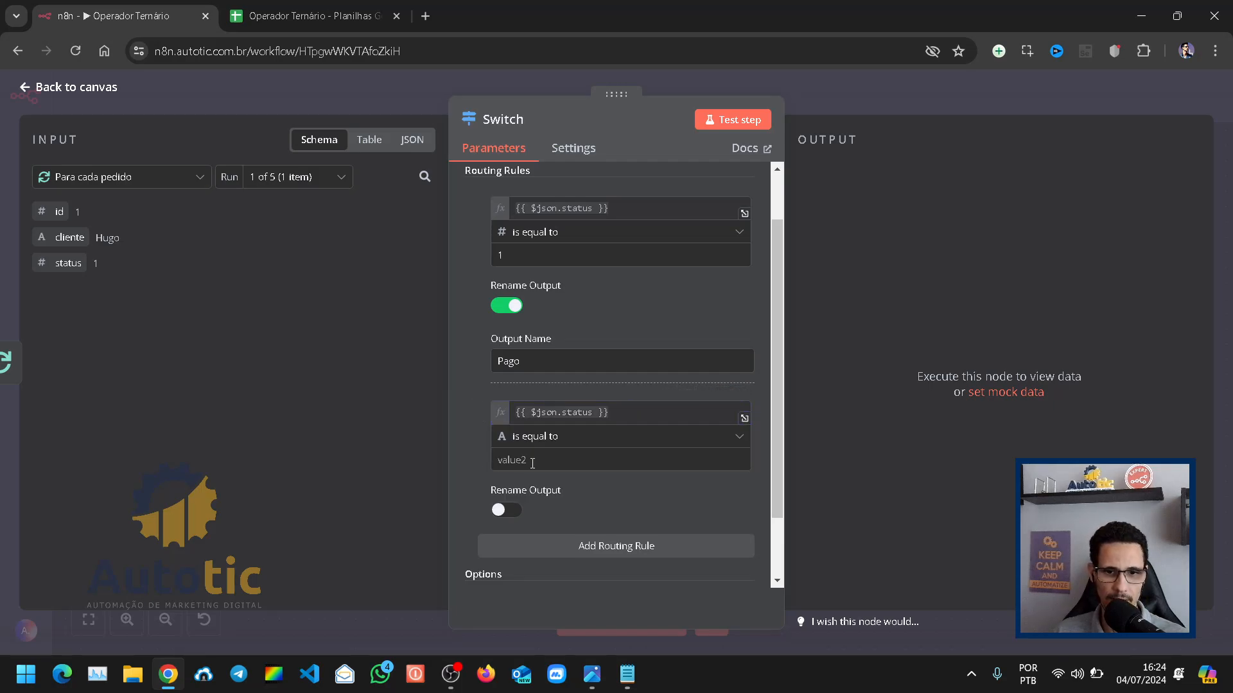
# Step: Make the second rule check that the number is equal to 2 and rename its output to Pendente
pyautogui.click(581, 436)
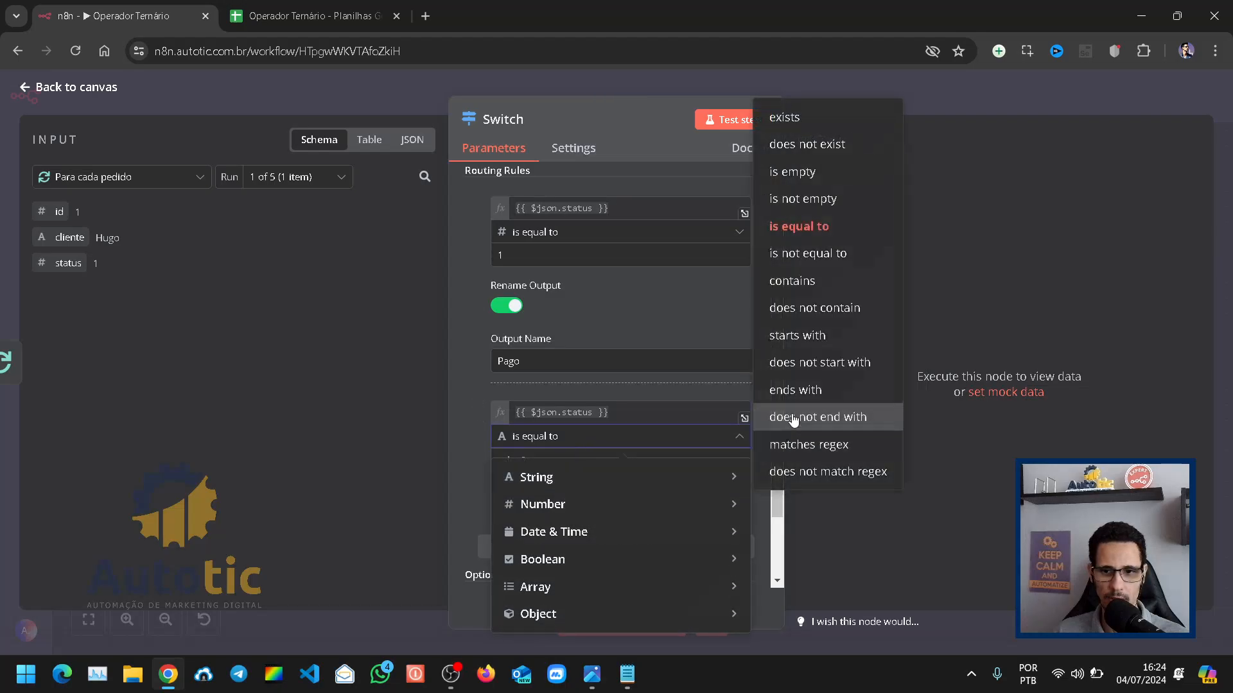
pyautogui.moveTo(692, 507)
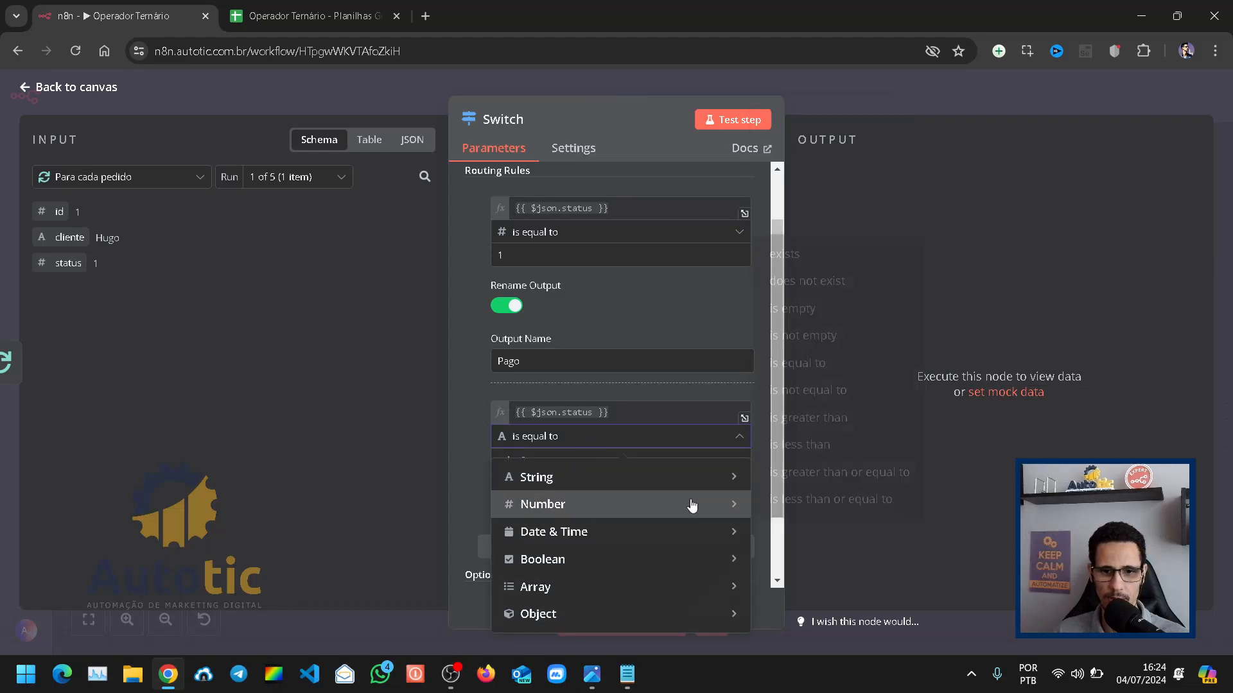
pyautogui.click(793, 364)
pyautogui.doubleClick(496, 458)
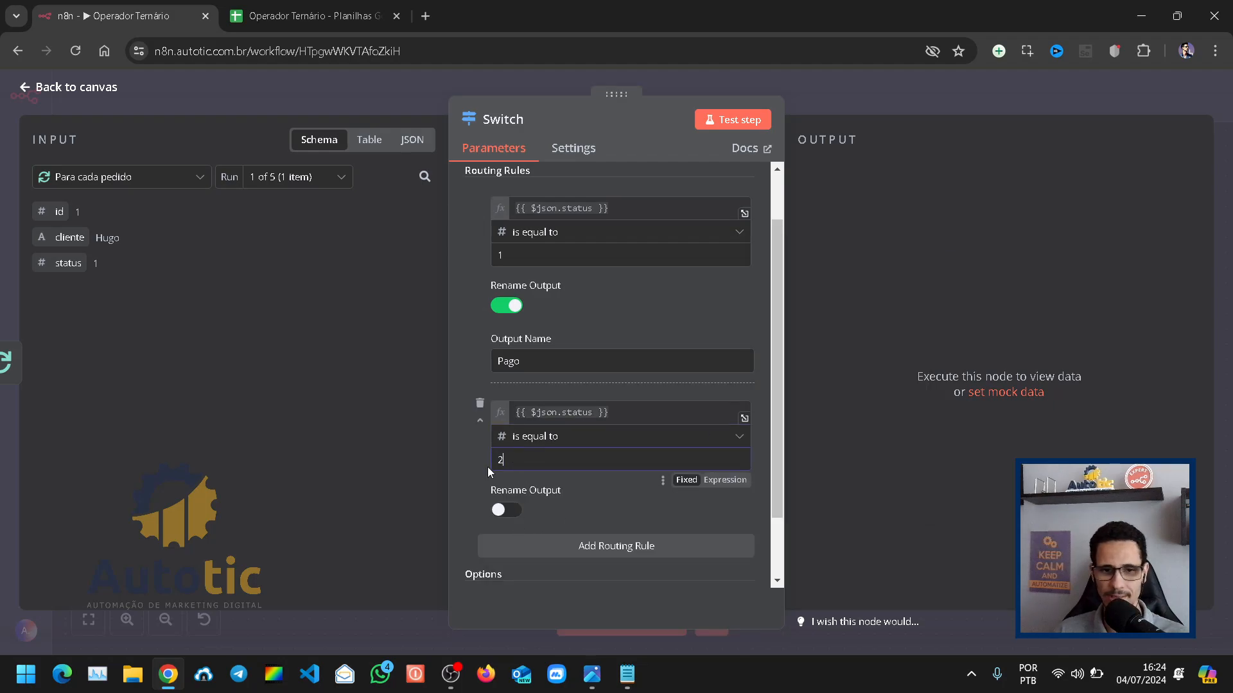
pyautogui.click(506, 509)
pyautogui.click(538, 563)
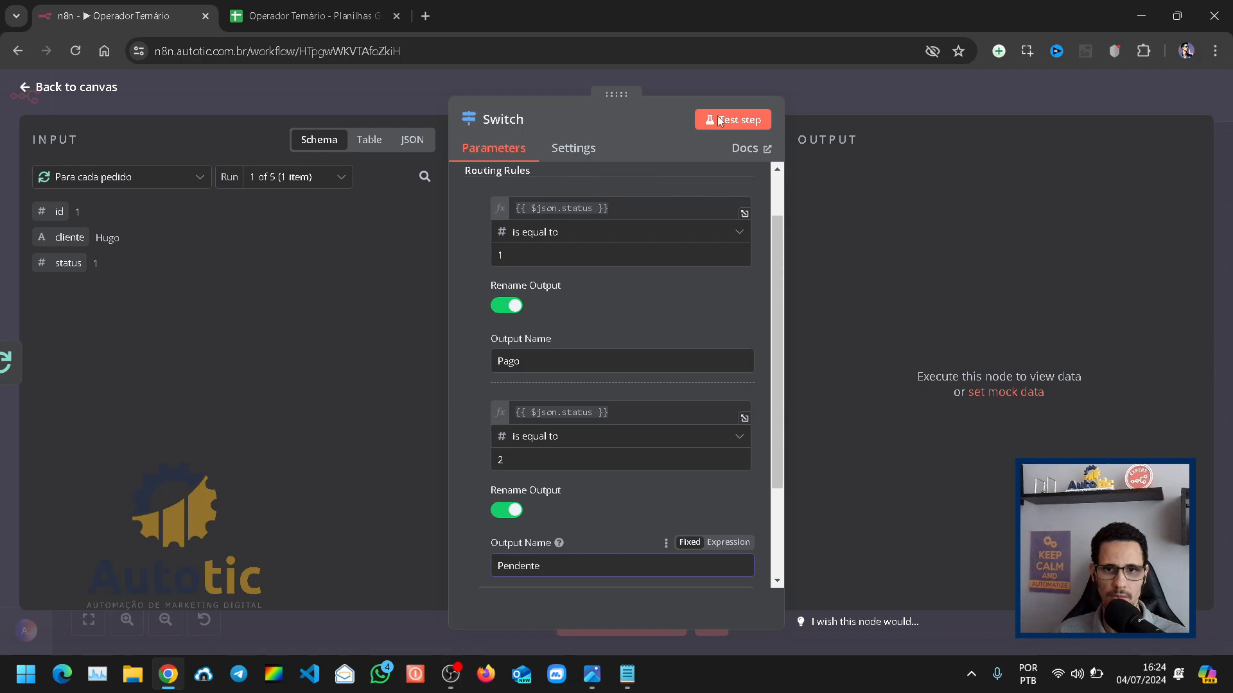
# Step: Close the Switch settings and move the node to the free area above the gap between Para cada pedido and Salva pedido
pyautogui.click(869, 95)
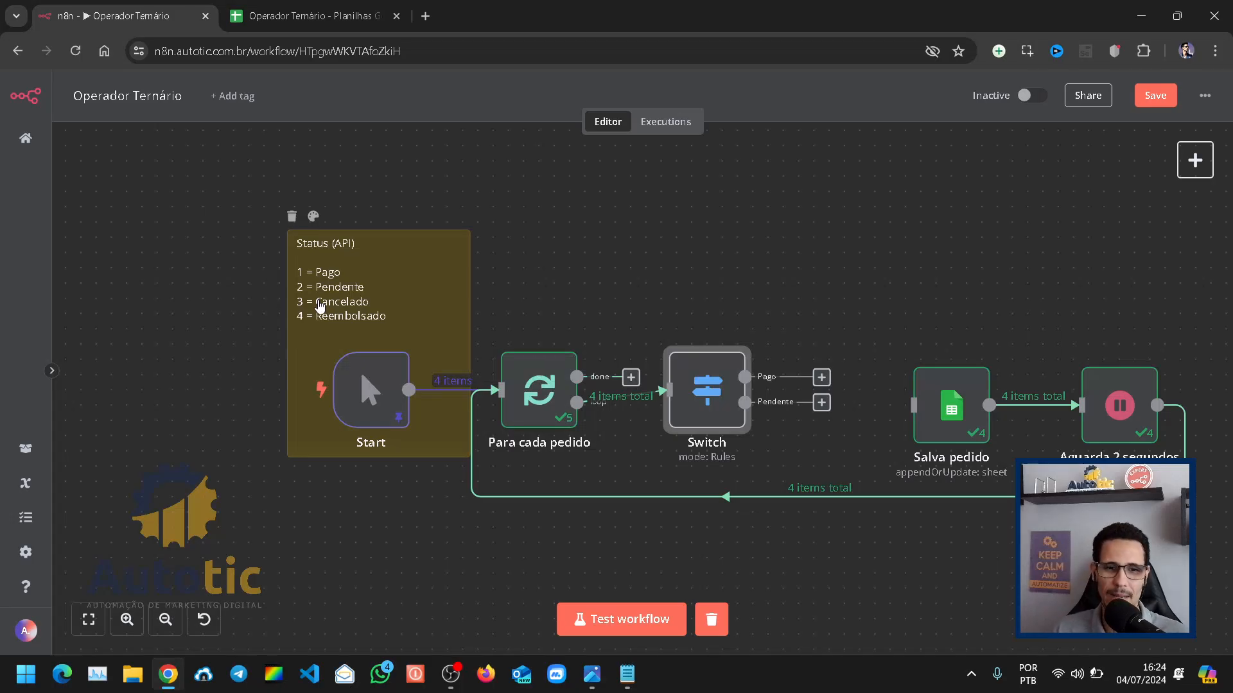
pyautogui.moveTo(707, 409); pyautogui.dragTo(796, 312)
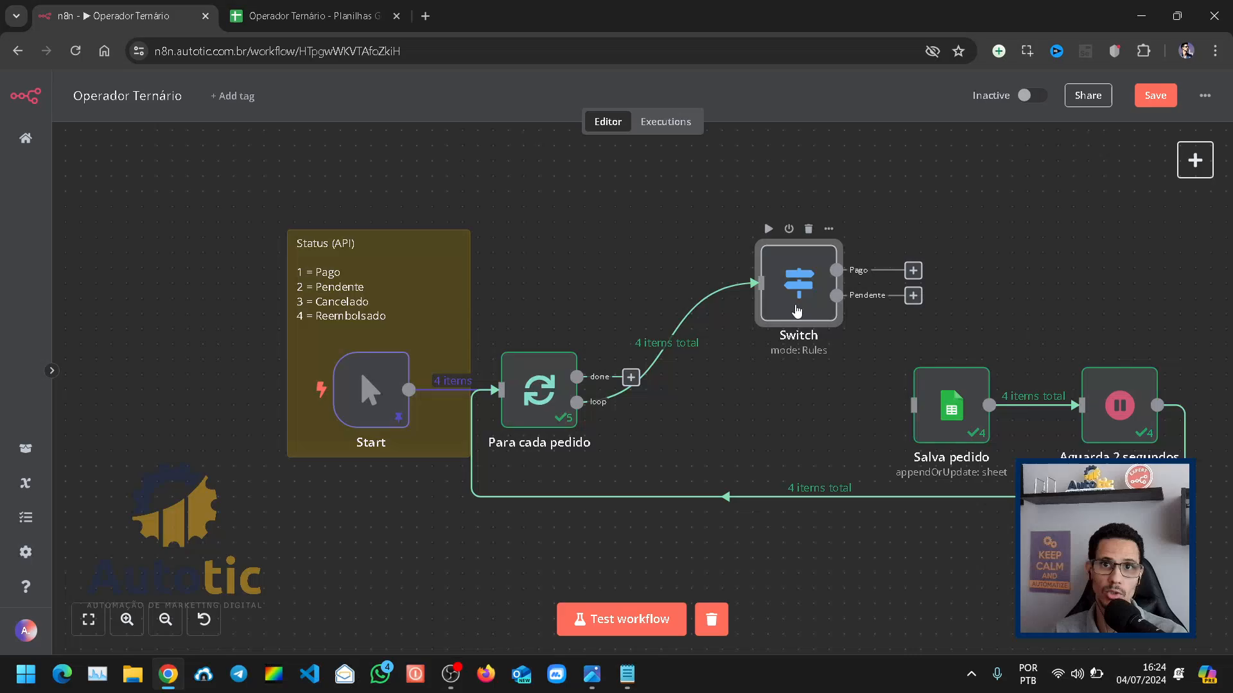
# Step: Move Switch nearer to Para cada pedido and add an Edit Fields (Set) node to its Pago output
pyautogui.moveTo(796, 310); pyautogui.dragTo(745, 337)
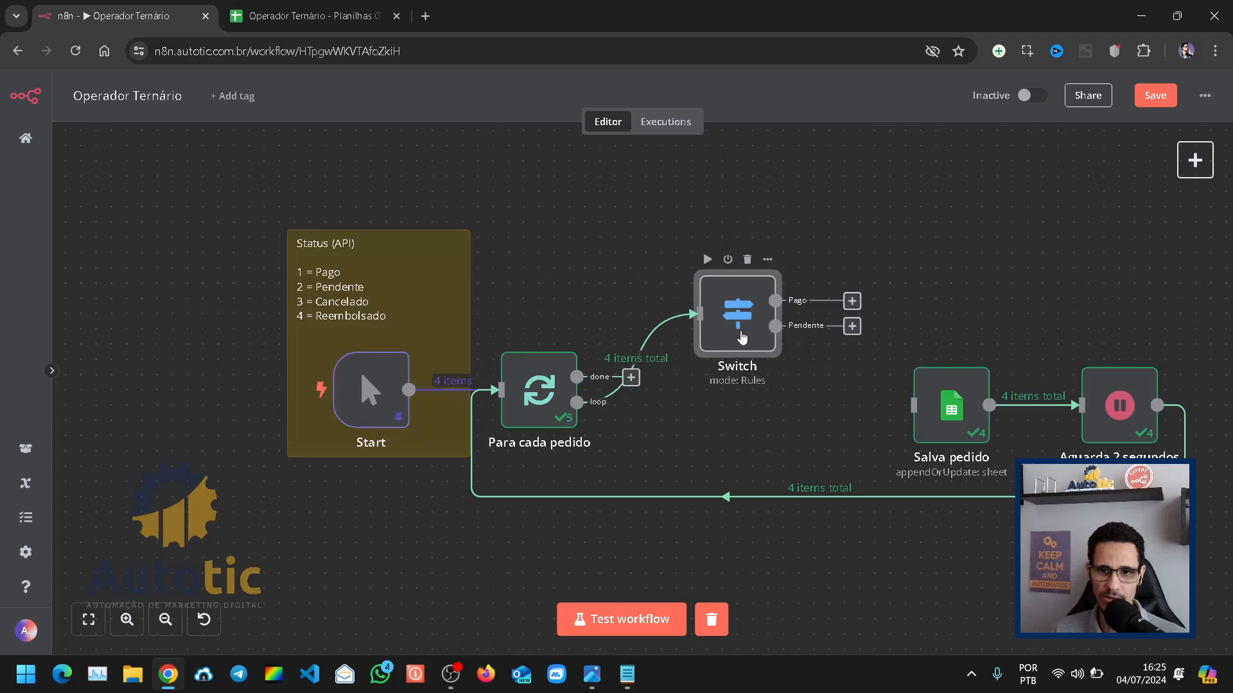
pyautogui.click(852, 301)
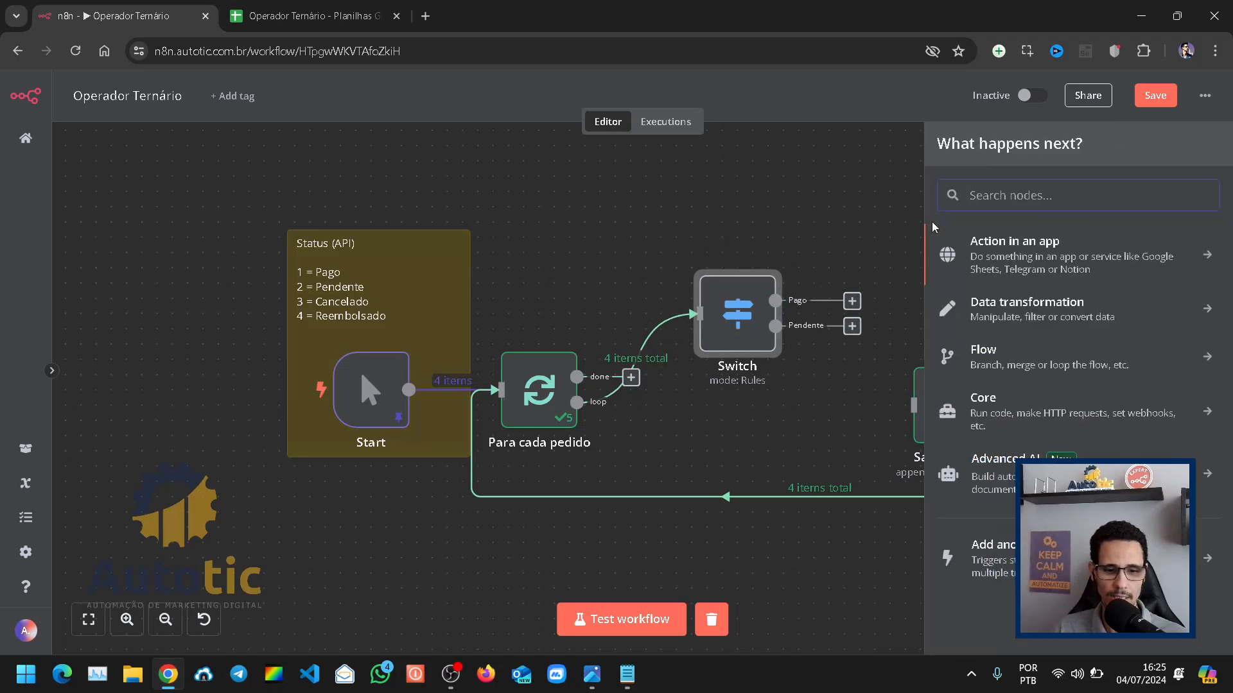
pyautogui.write('set')
pyautogui.click(1001, 249)
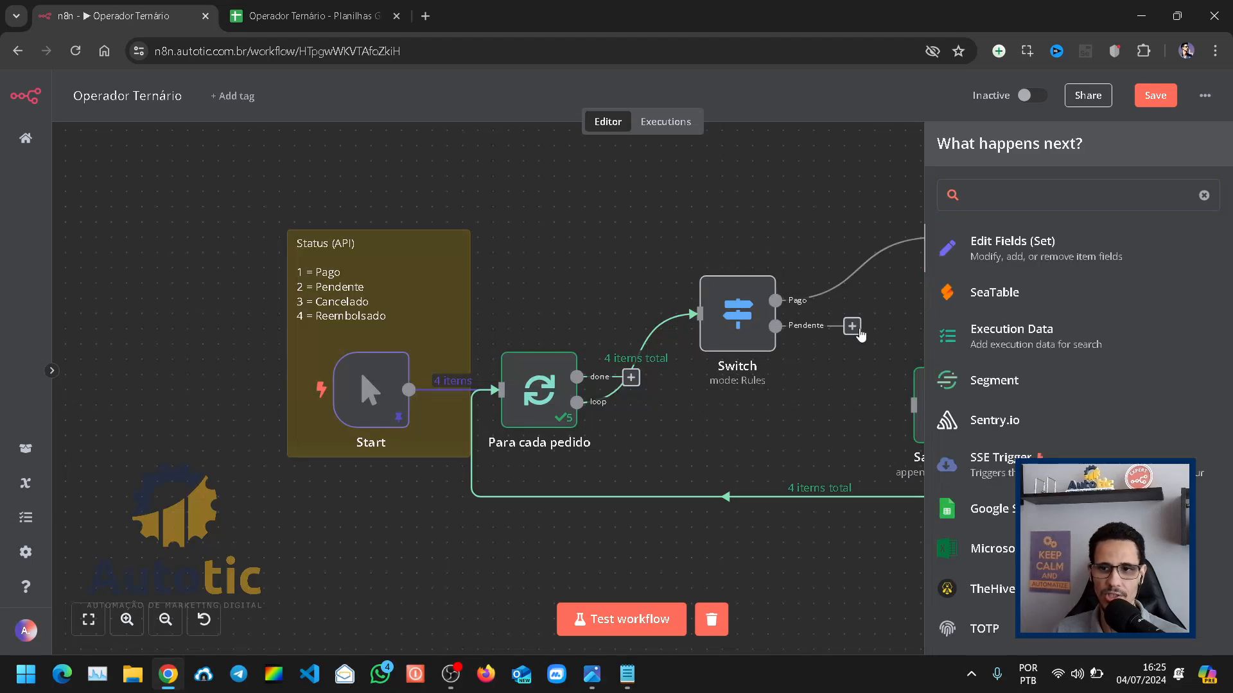
# Step: Map a string field named status with the value Pago in the new Edit Fields node and return to the canvas
pyautogui.click(616, 350)
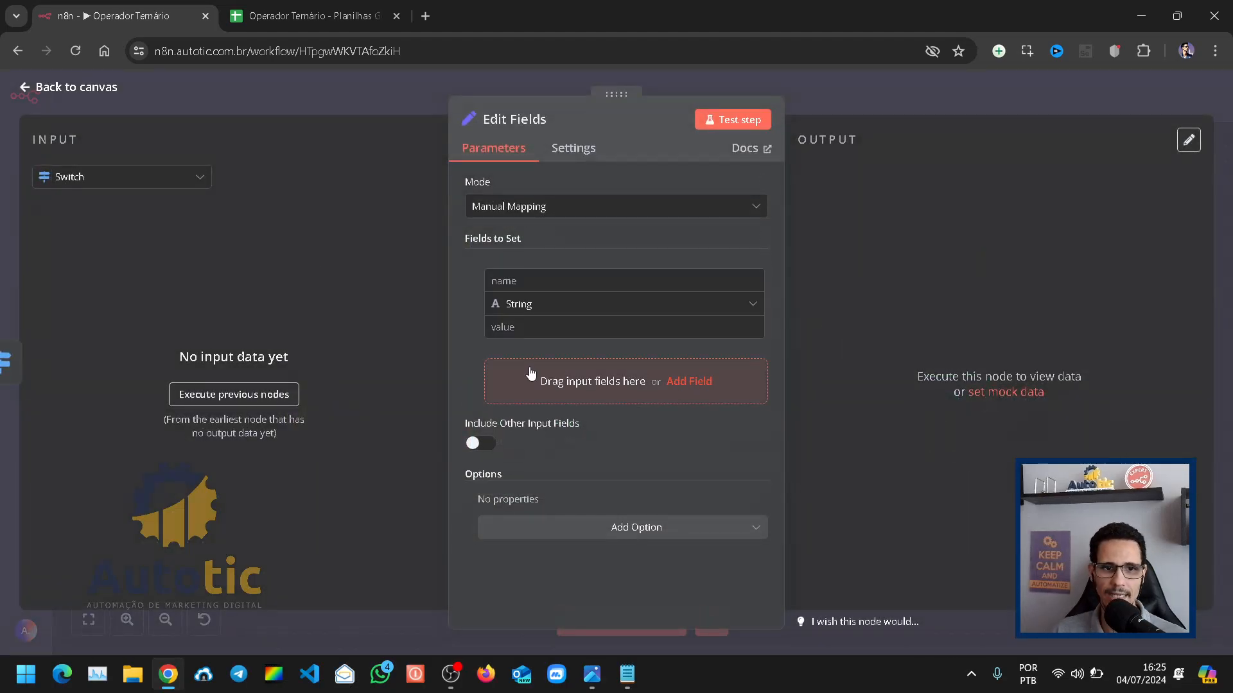
pyautogui.write('s')
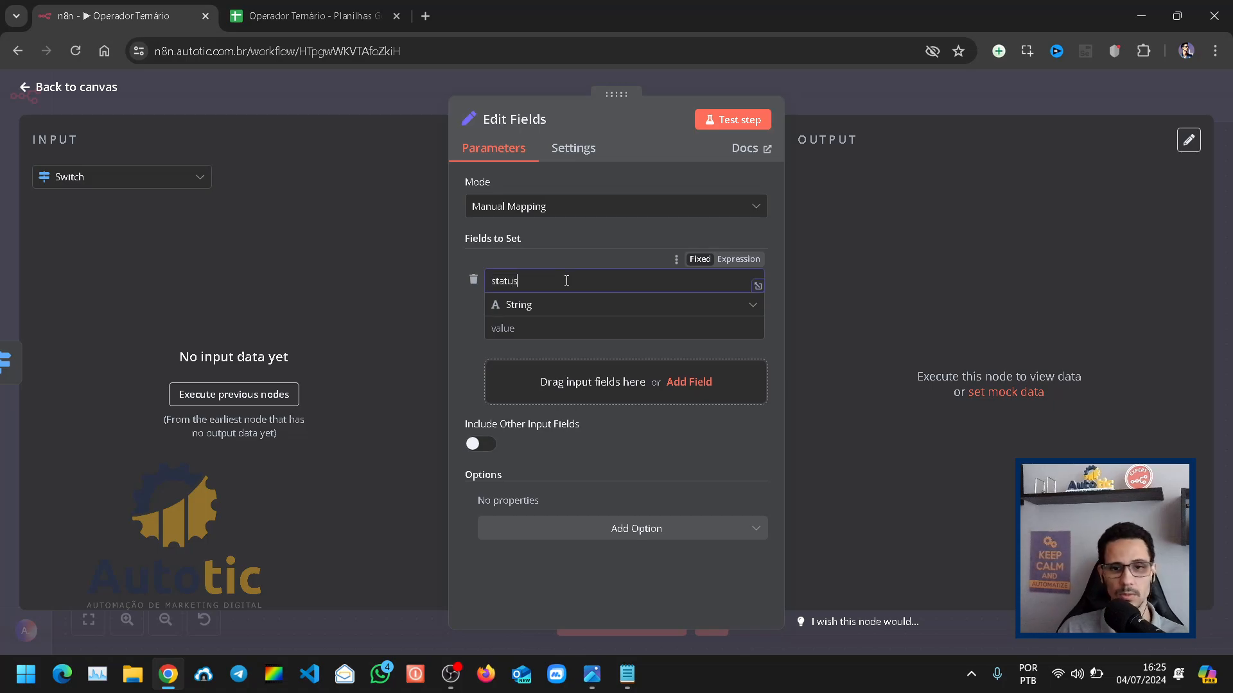
pyautogui.write('tatus')
pyautogui.click(535, 326)
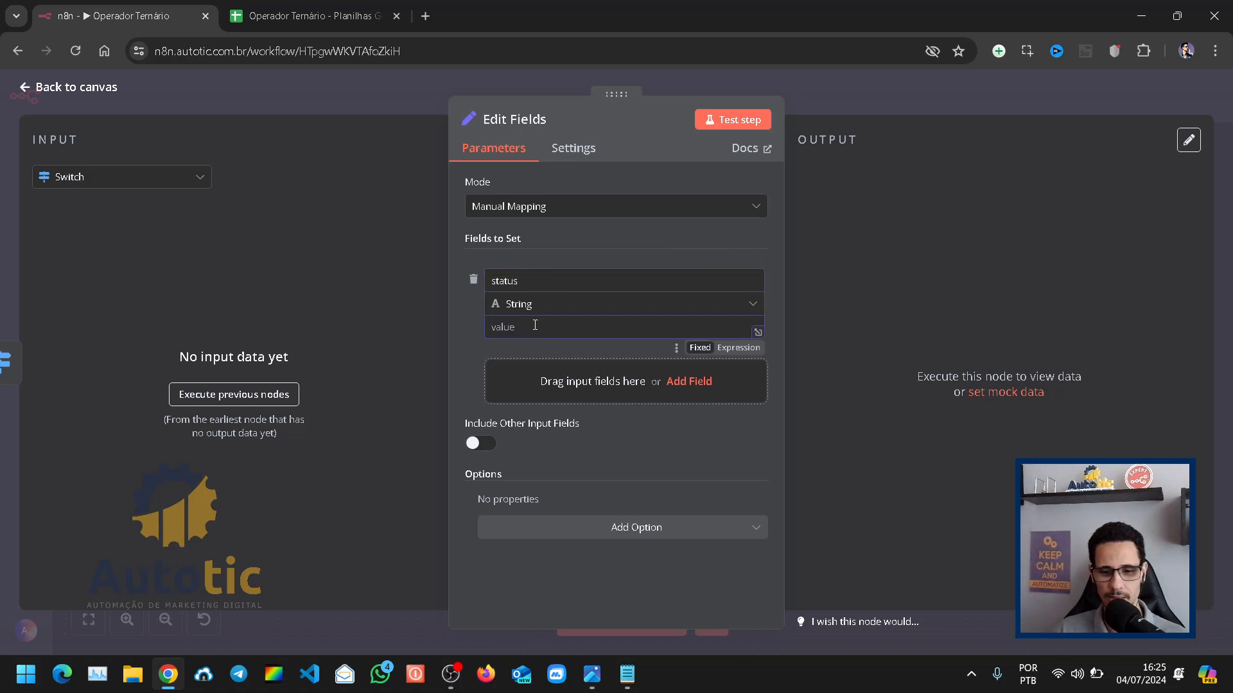
pyautogui.write('Pago')
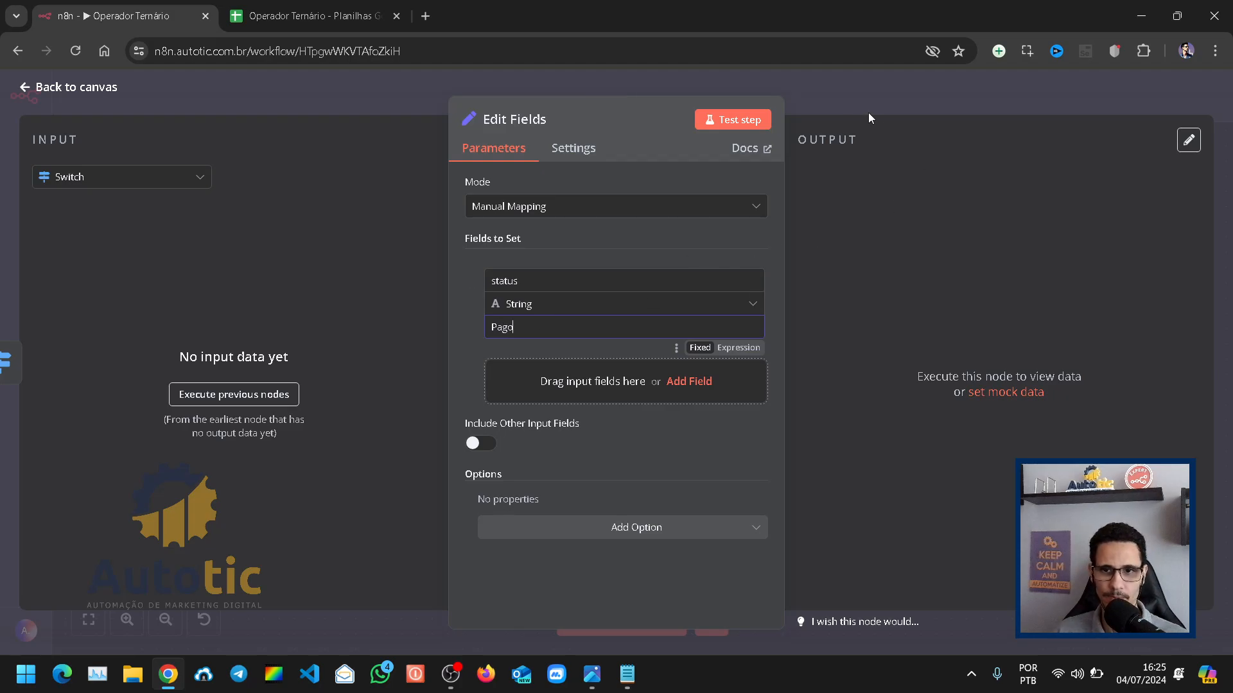
pyautogui.click(846, 93)
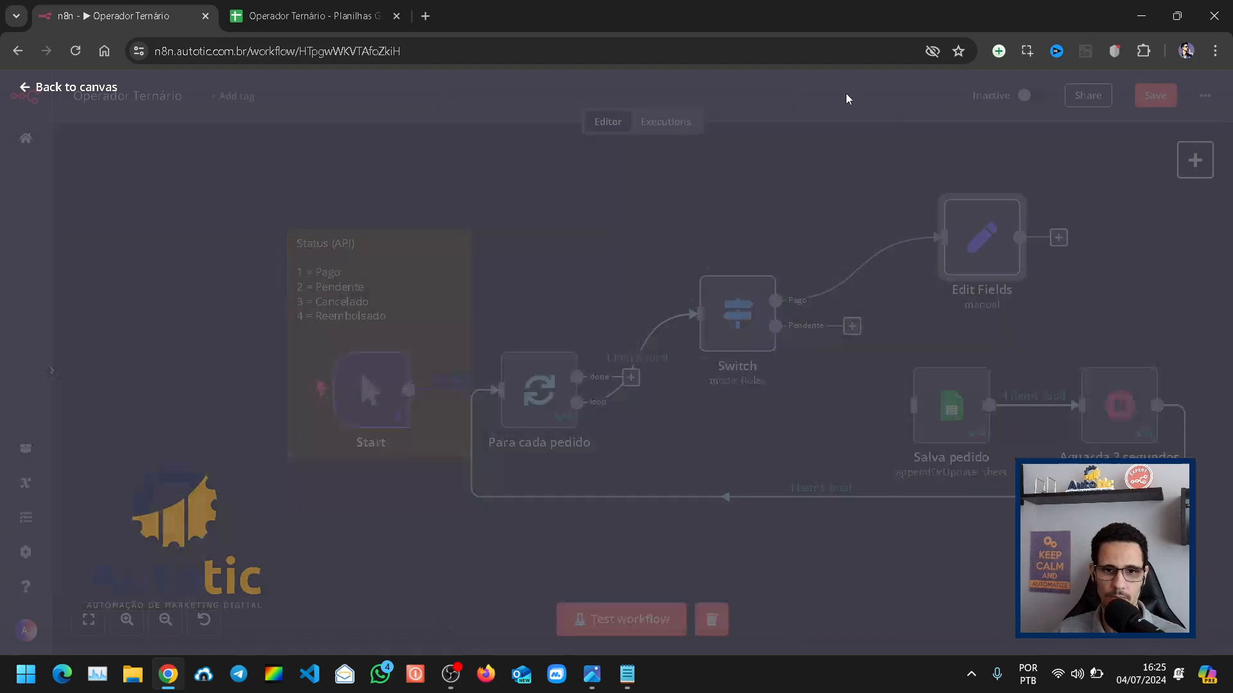
# Step: Shift Switch closer to Para cada pedido and paste a copy of the Edit Fields node below the Pendente output
pyautogui.moveTo(715, 333); pyautogui.dragTo(669, 333)
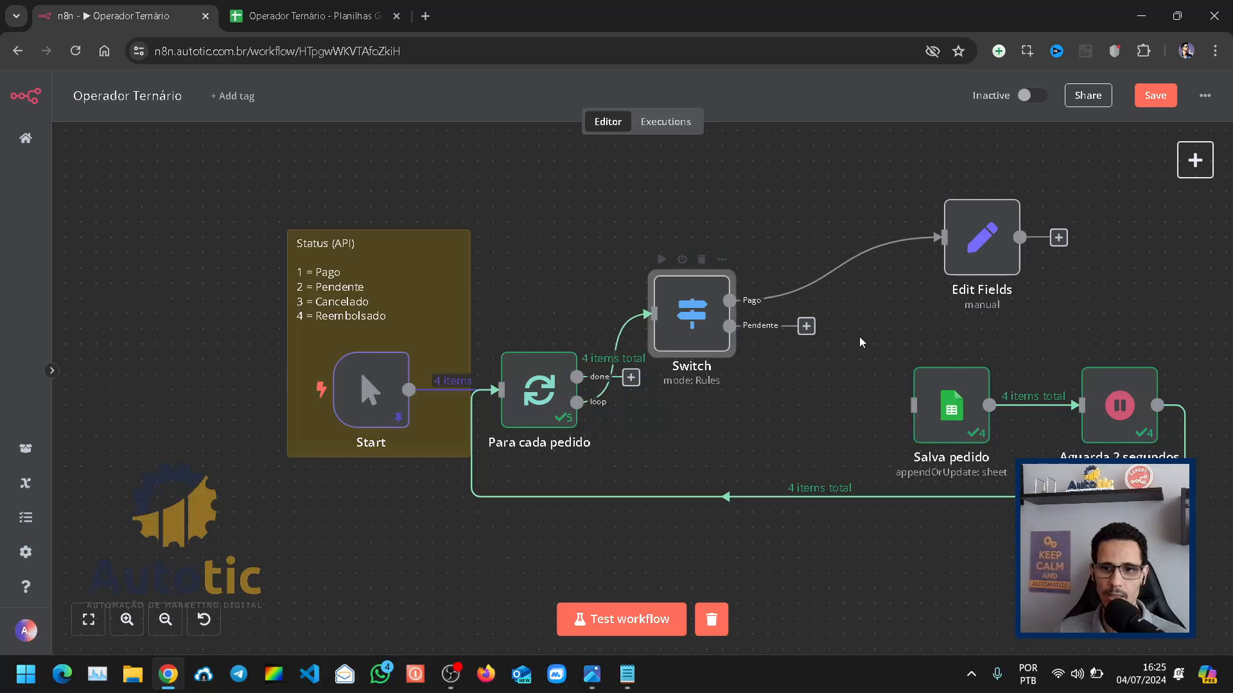
pyautogui.hotkey('ctrl', 'v')
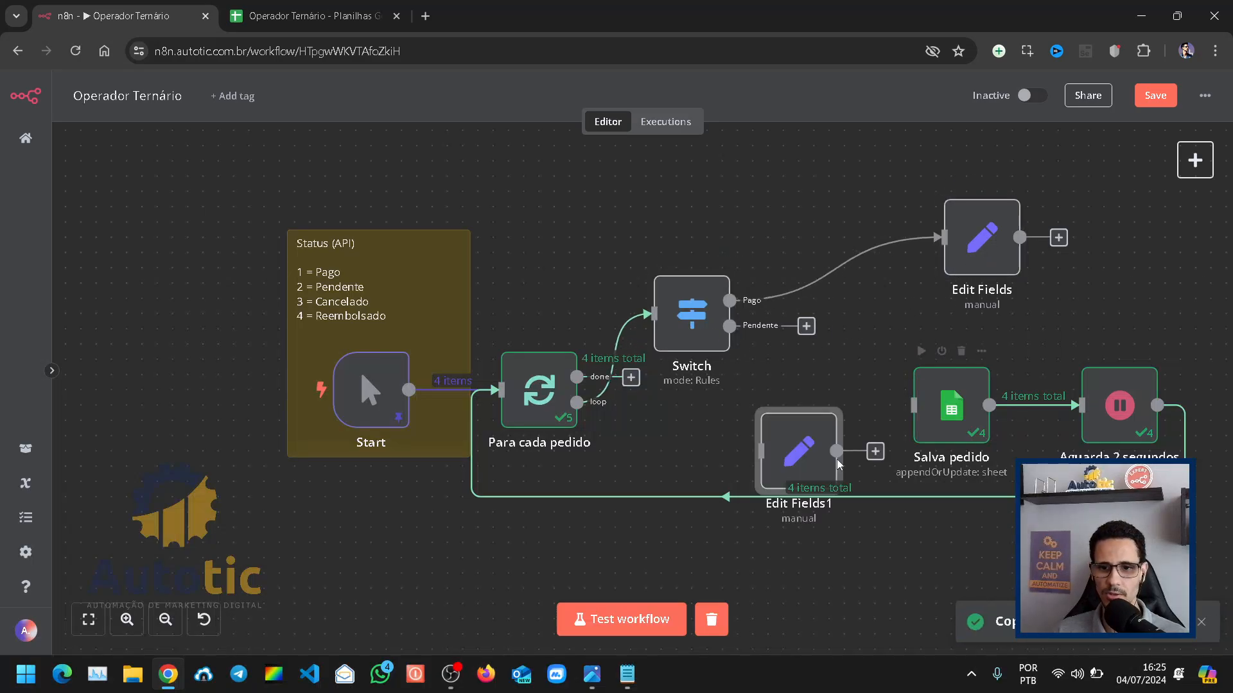
pyautogui.moveTo(812, 436); pyautogui.dragTo(828, 388)
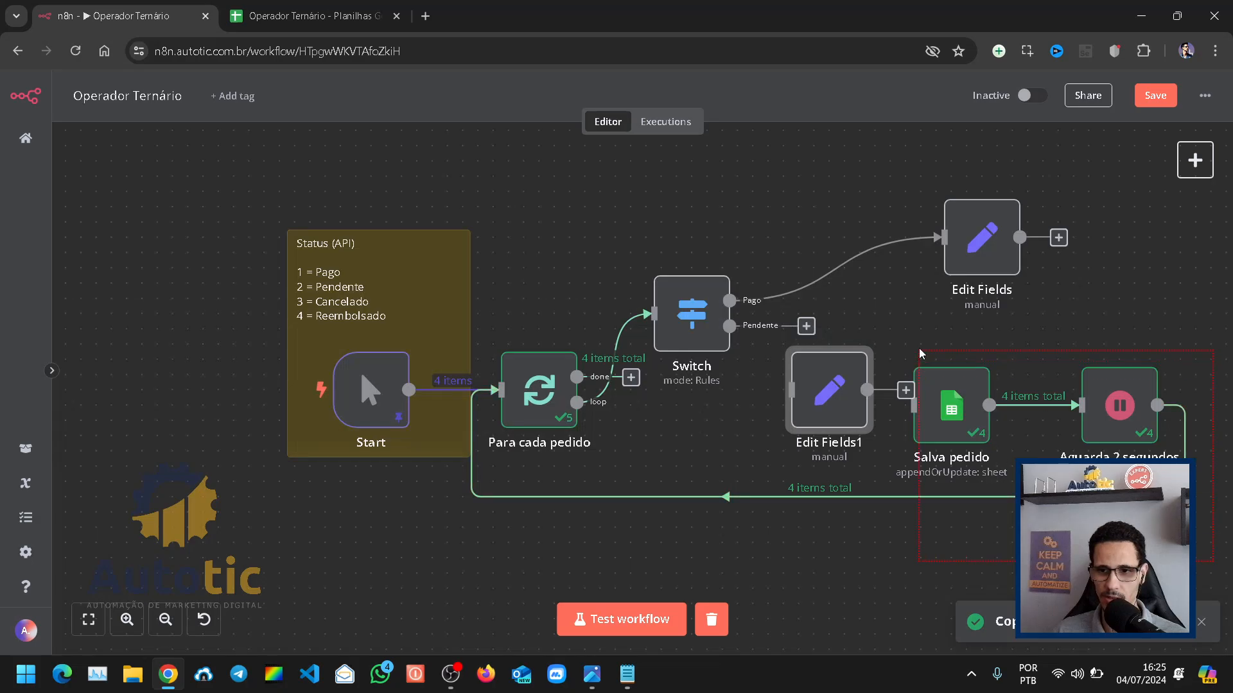
# Step: Move Salva pedido and Aguarda 2 segundos farther along the flow to free space for the Edit Fields nodes
pyautogui.moveTo(919, 349); pyautogui.dragTo(919, 350)
pyautogui.moveTo(948, 411)
pyautogui.mouseDown()
pyautogui.moveTo(1104, 413)
pyautogui.moveTo(962, 427)
pyautogui.mouseUp()
pyautogui.moveTo(1138, 439); pyautogui.dragTo(1230, 437)
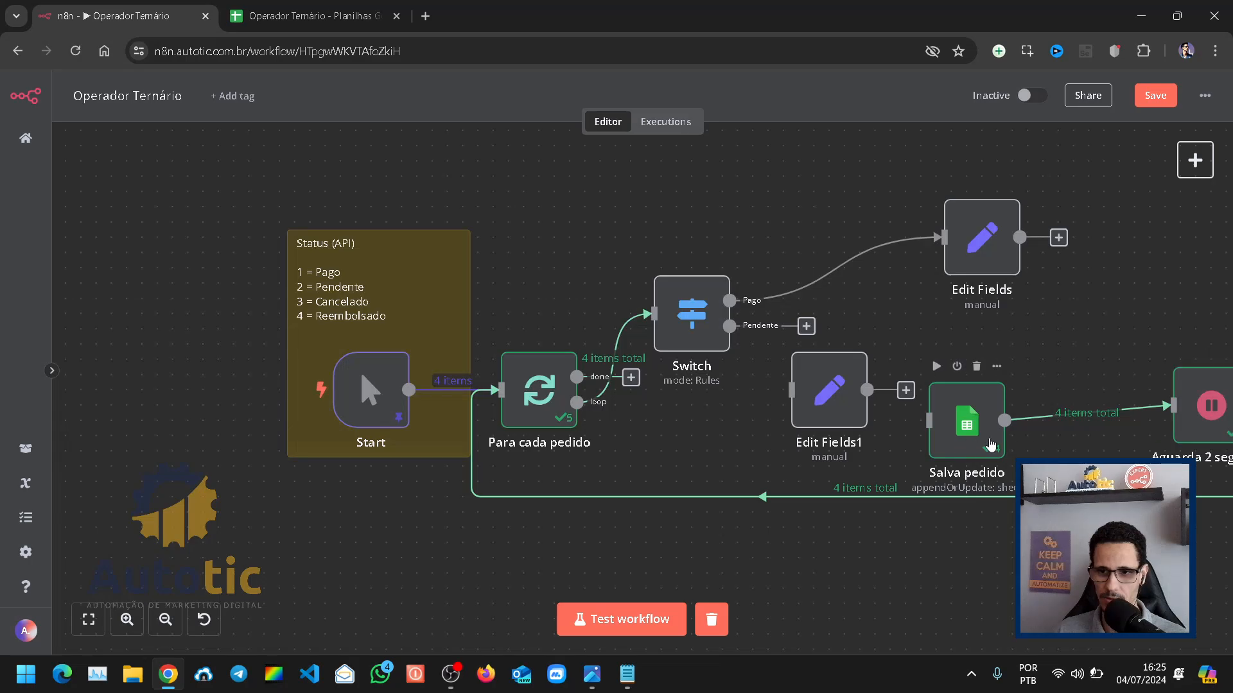
pyautogui.moveTo(970, 424); pyautogui.dragTo(1077, 409)
# Step: Place the two Edit Fields nodes one above the other beyond Switch and connect the Pendente output to the copy
pyautogui.moveTo(957, 258); pyautogui.dragTo(850, 213)
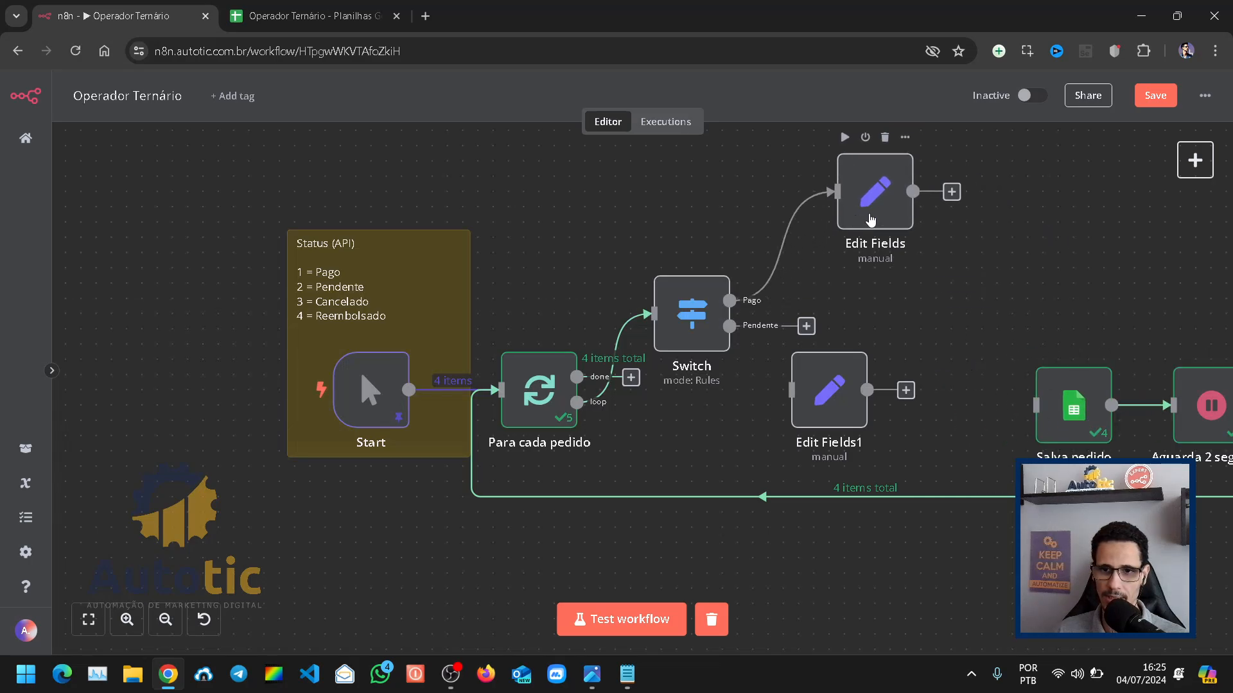
pyautogui.moveTo(835, 411); pyautogui.dragTo(912, 337)
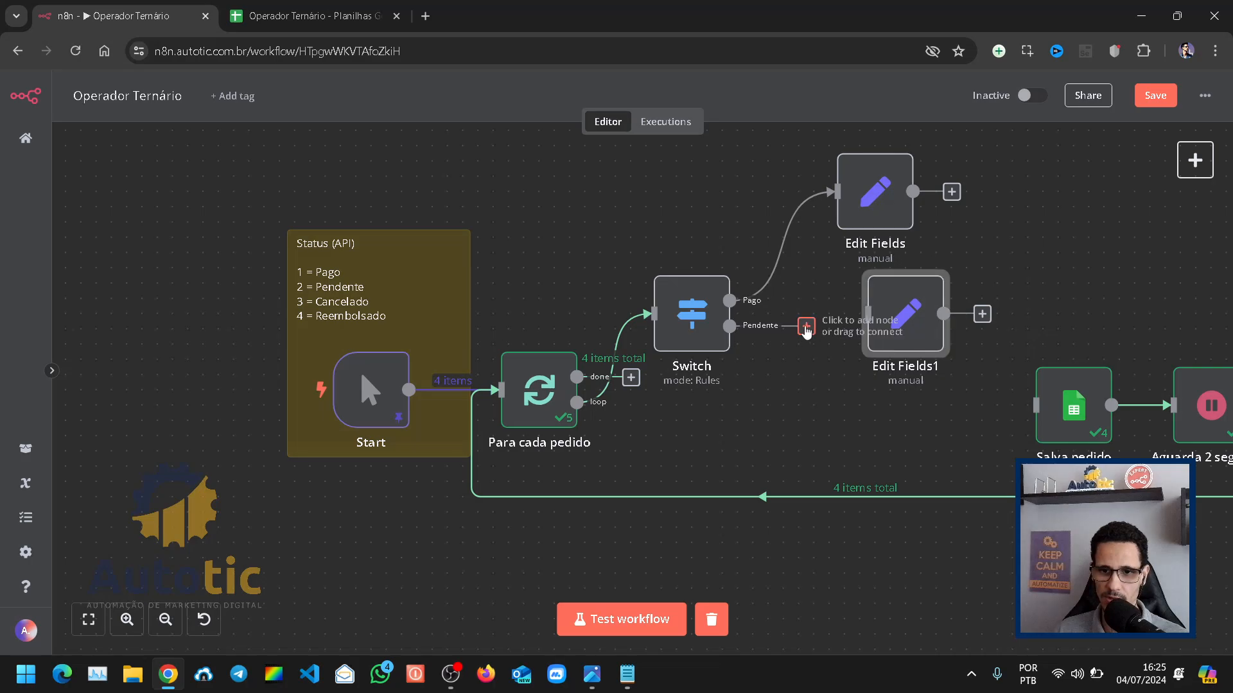
pyautogui.moveTo(807, 326); pyautogui.dragTo(854, 341)
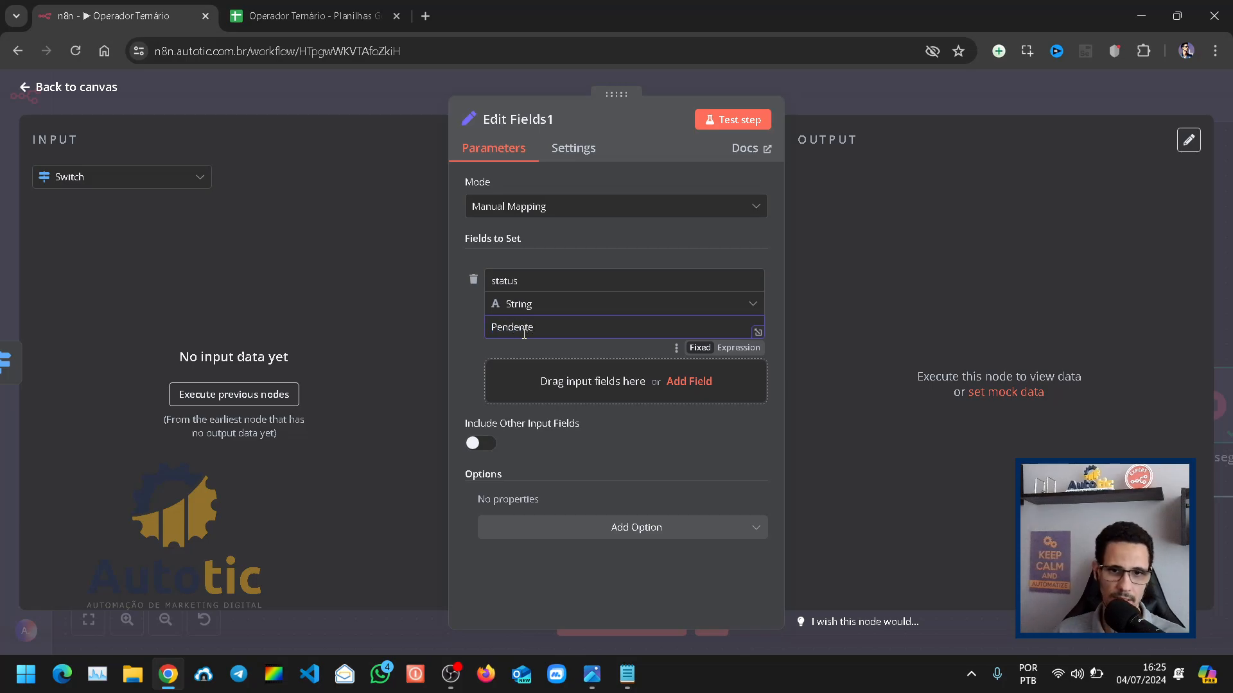
# Step: Turn on Include Other Input Fields in both the Pendente and the Pago Edit Fields nodes
pyautogui.click(475, 444)
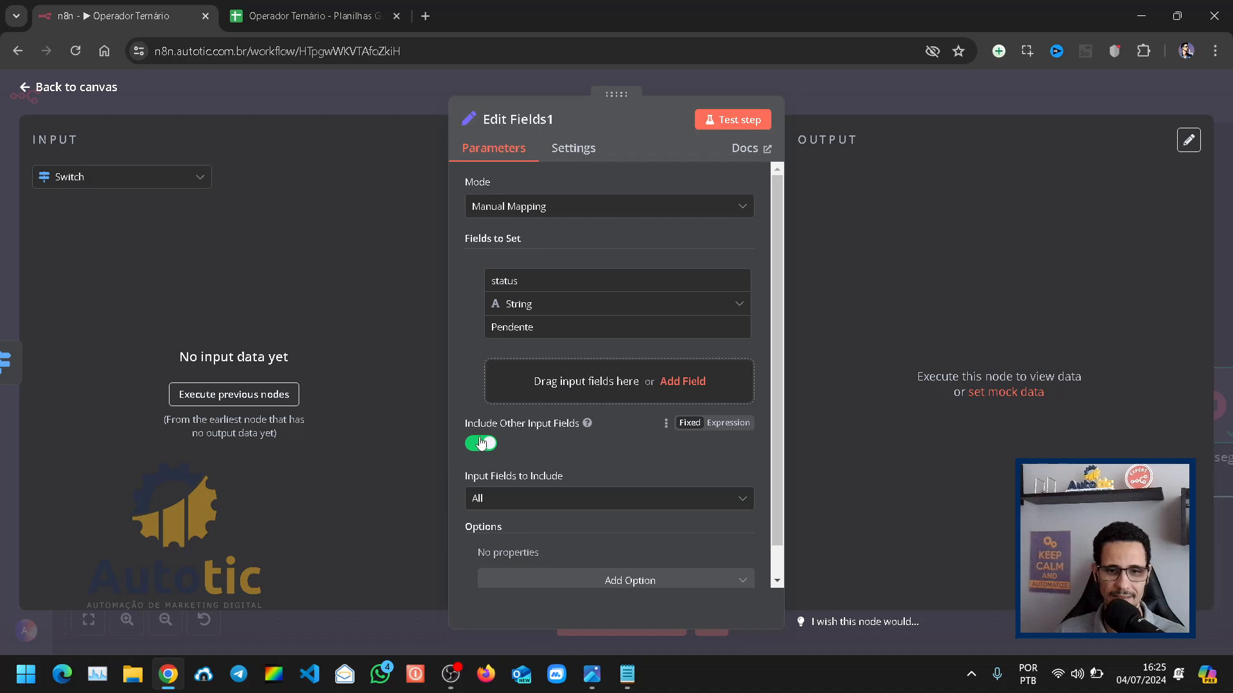
pyautogui.click(848, 96)
pyautogui.doubleClick(883, 231)
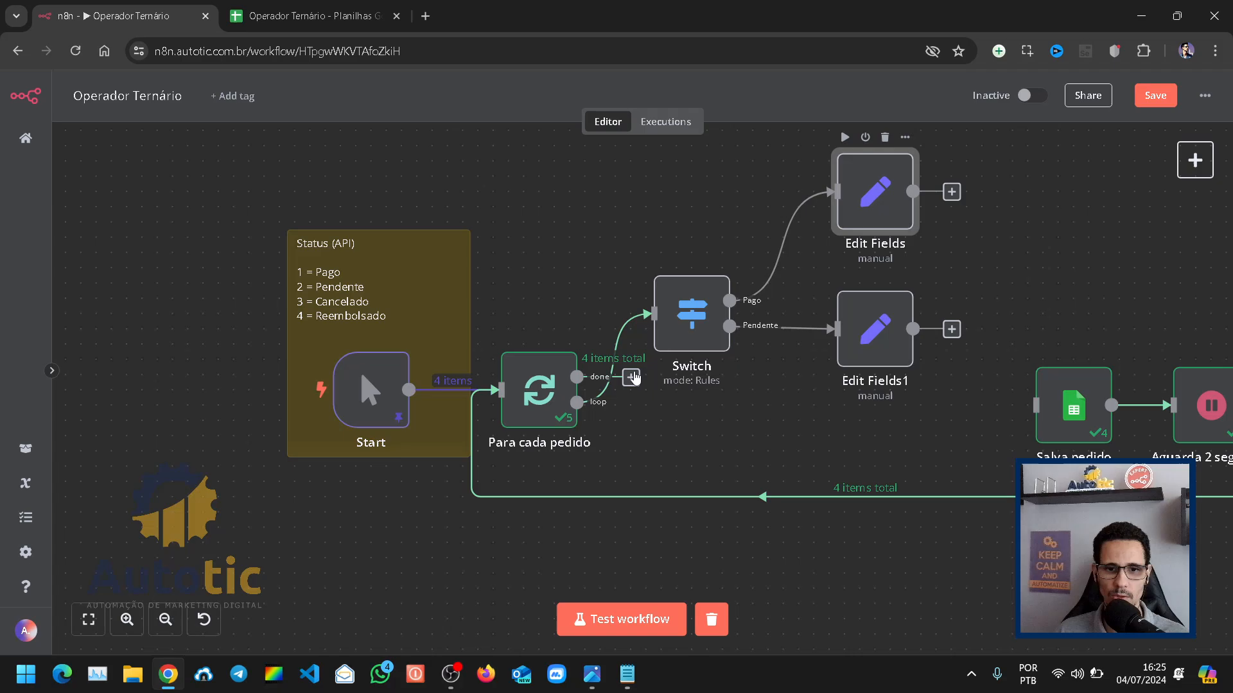
pyautogui.click(475, 443)
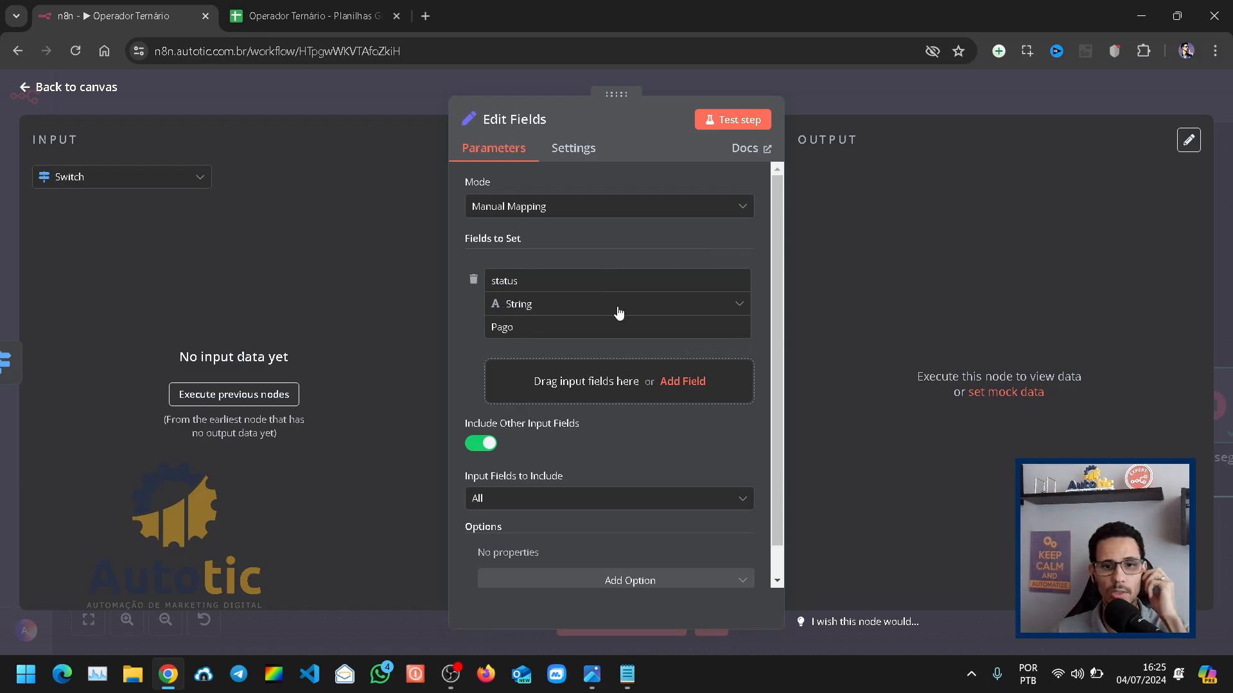
pyautogui.moveTo(529, 323); pyautogui.dragTo(441, 368)
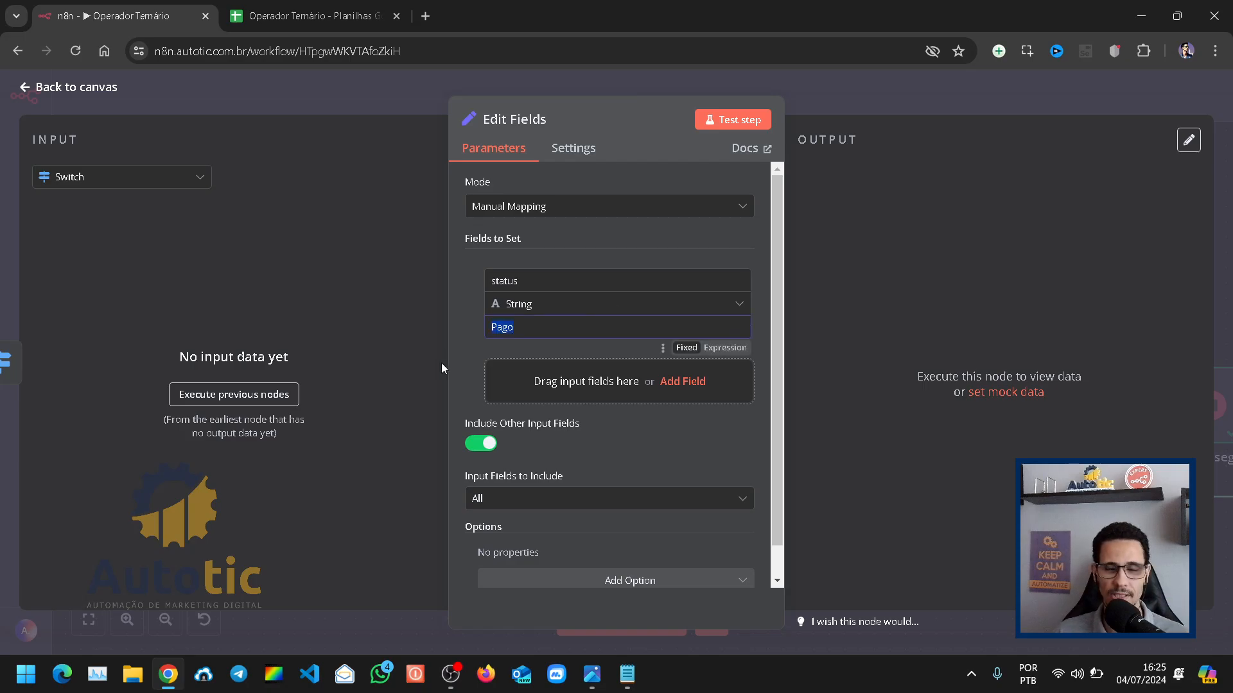
pyautogui.click(858, 92)
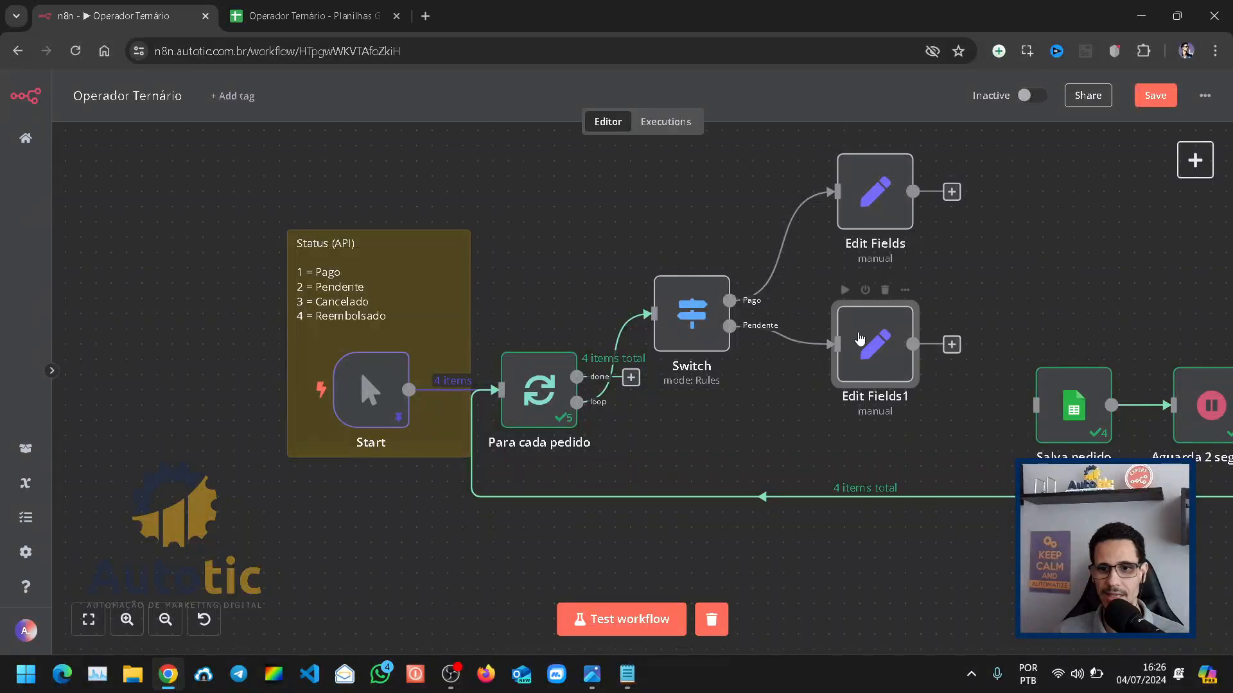
# Step: Adjust the vertical positions of the two Edit Fields nodes so one sits above and one below the Switch outputs
pyautogui.moveTo(861, 340); pyautogui.dragTo(859, 371)
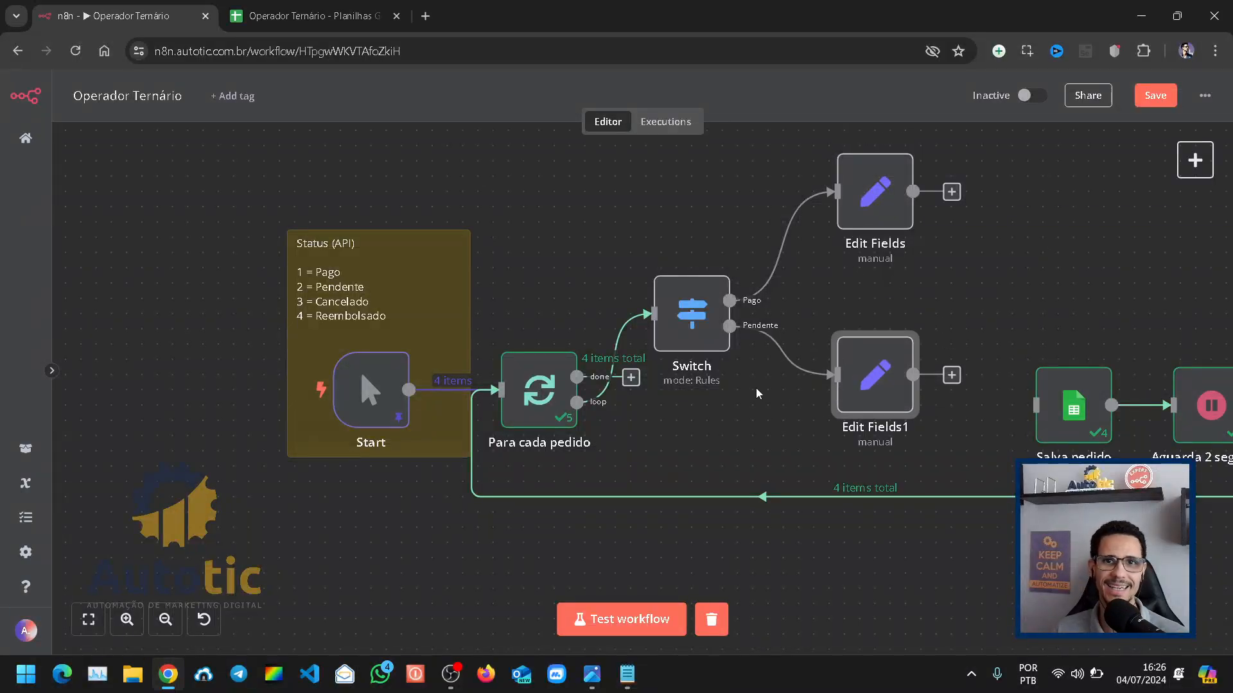
pyautogui.moveTo(876, 190); pyautogui.dragTo(873, 233)
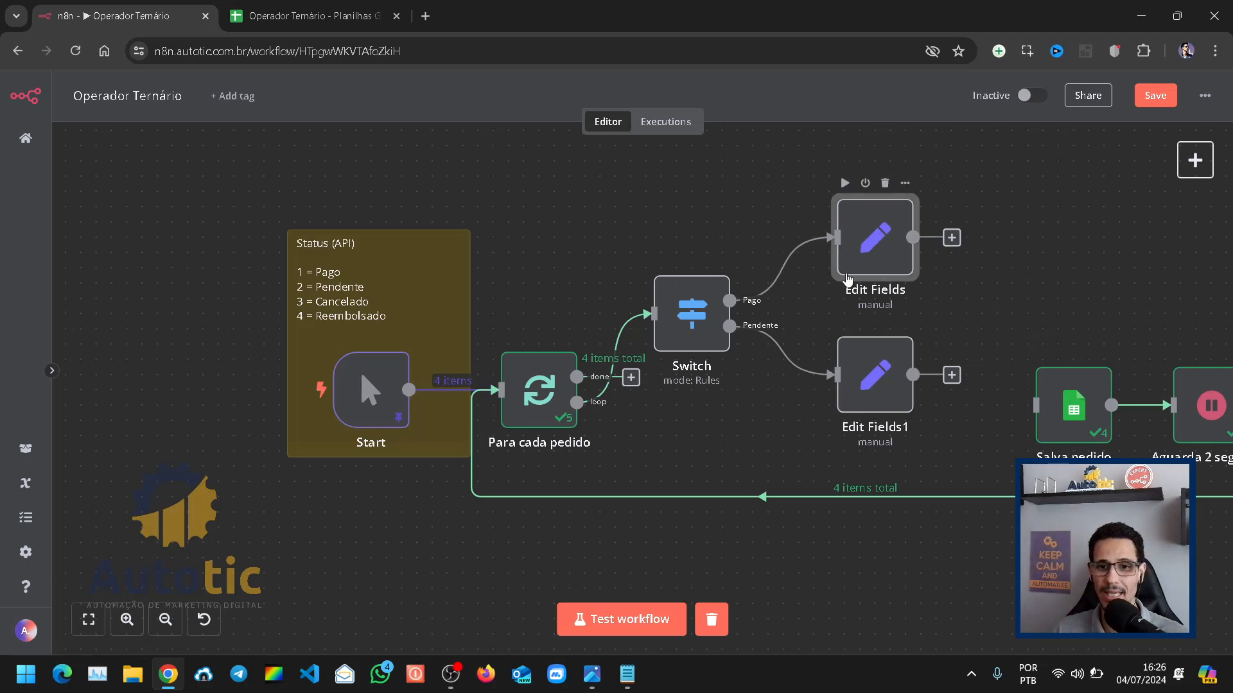
pyautogui.click(88, 620)
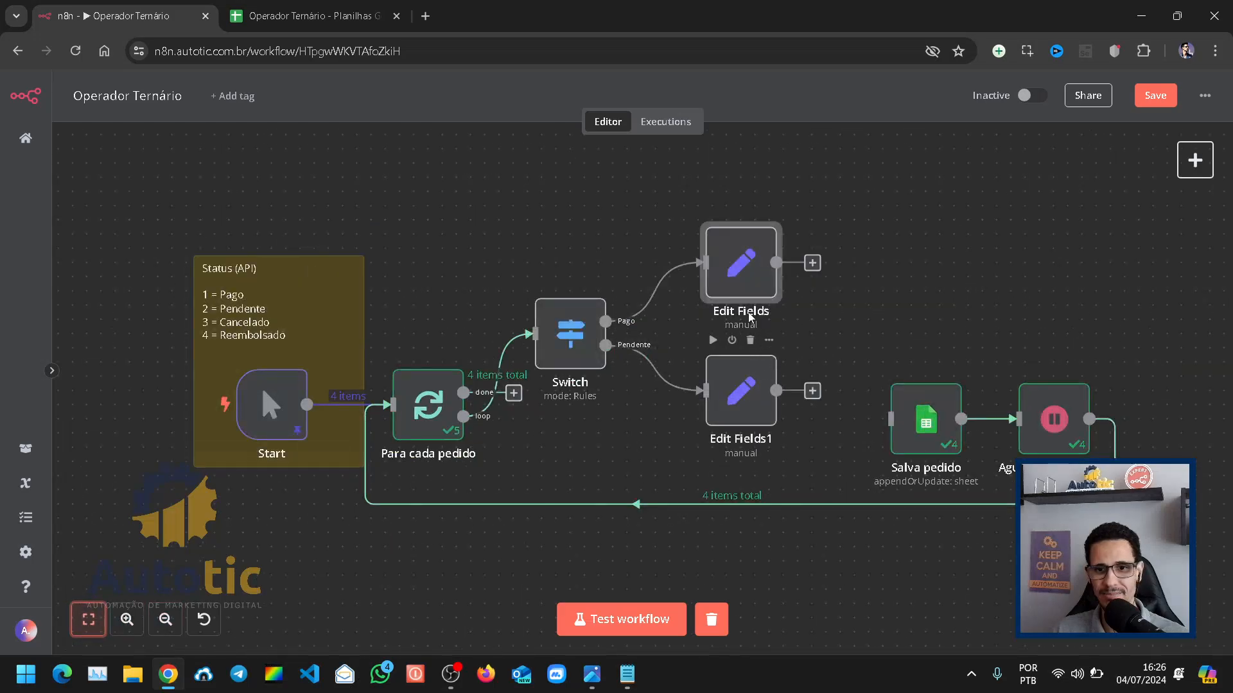
pyautogui.moveTo(750, 293); pyautogui.dragTo(751, 266)
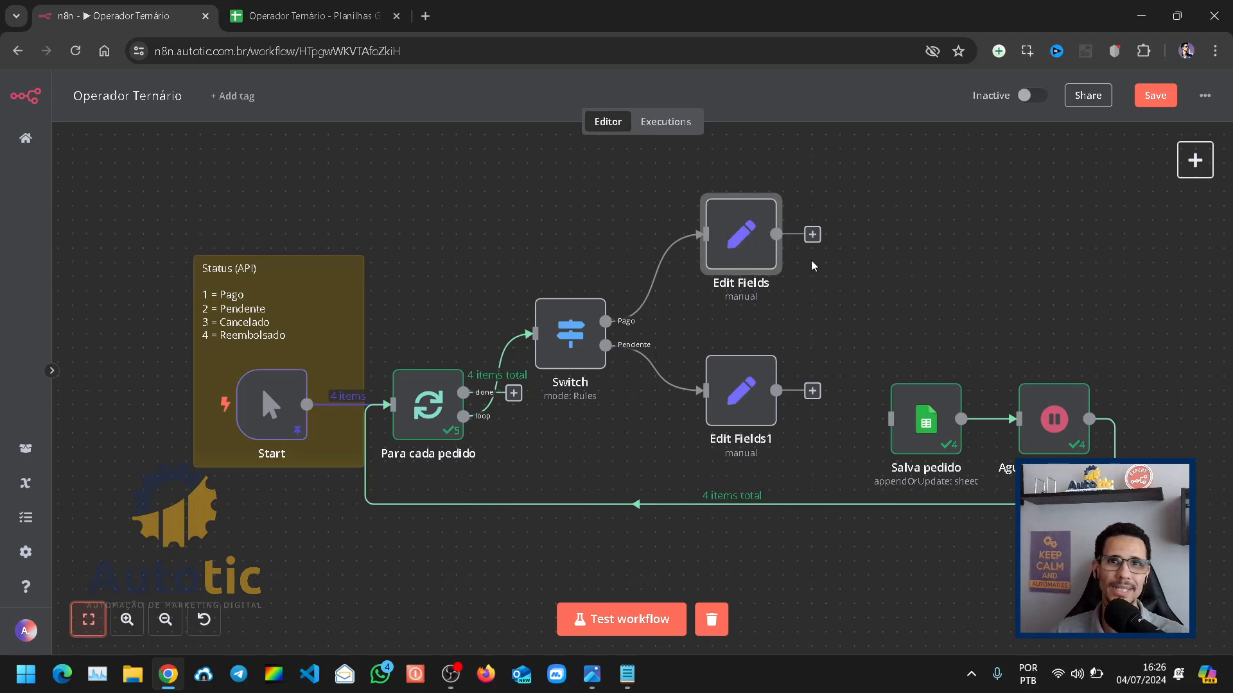
pyautogui.moveTo(750, 399); pyautogui.dragTo(748, 381)
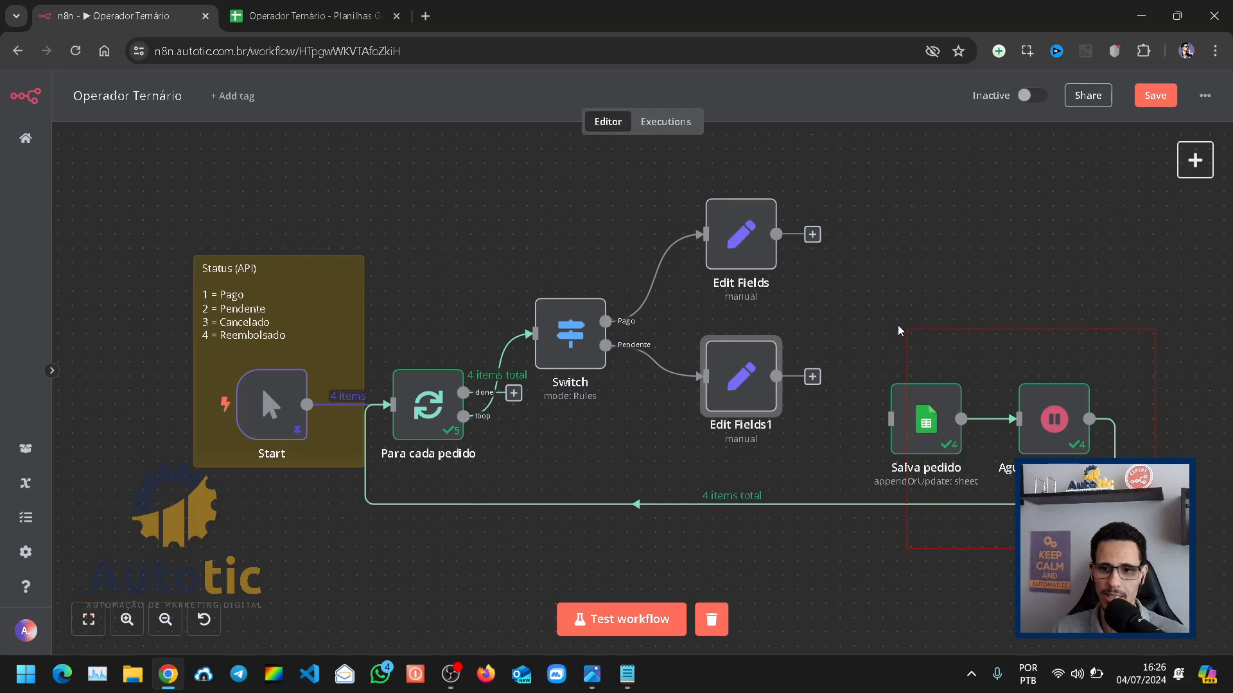
# Step: Shift Salva pedido and Aguarda 2 segundos away from the Edit Fields nodes and connect both Edit Fields outputs to Salva pedido
pyautogui.moveTo(918, 442); pyautogui.dragTo(1004, 442)
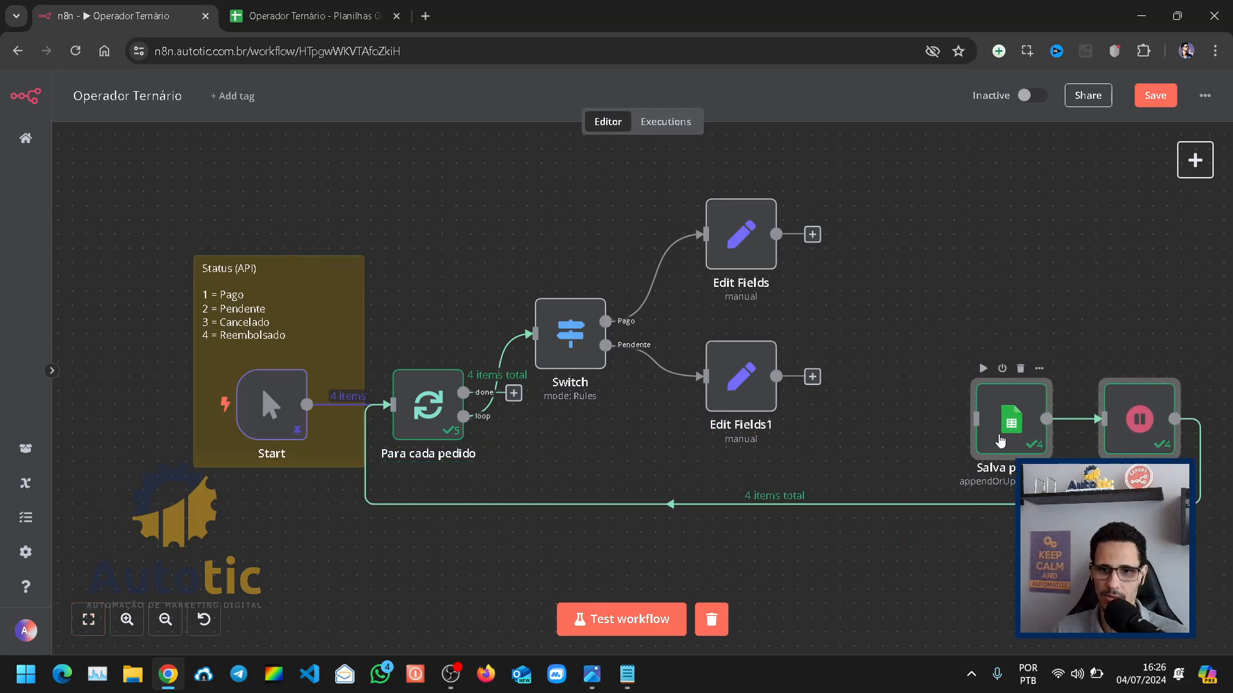
pyautogui.click(1001, 442)
pyautogui.click(906, 406)
pyautogui.moveTo(776, 376); pyautogui.dragTo(976, 419)
pyautogui.moveTo(776, 234); pyautogui.dragTo(997, 409)
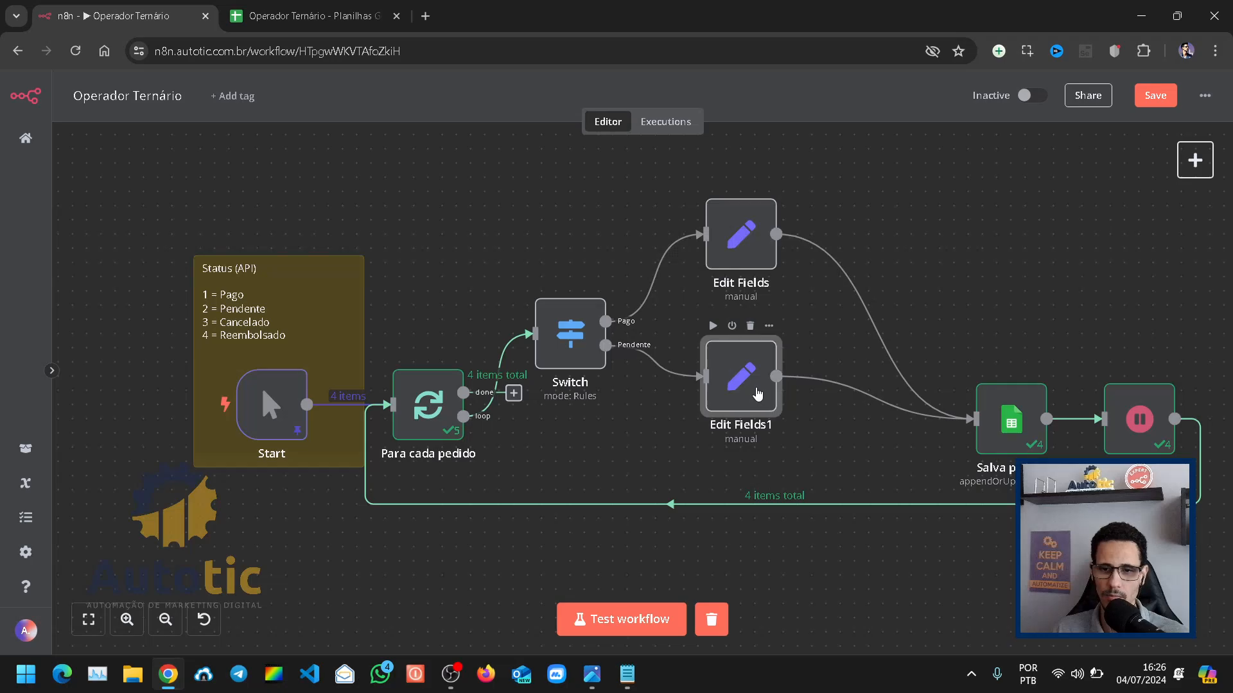
# Step: Switch to the Operador Ternário spreadsheet and clear the order rows A2:C5 on the Pedidos sheet
pyautogui.click(308, 15)
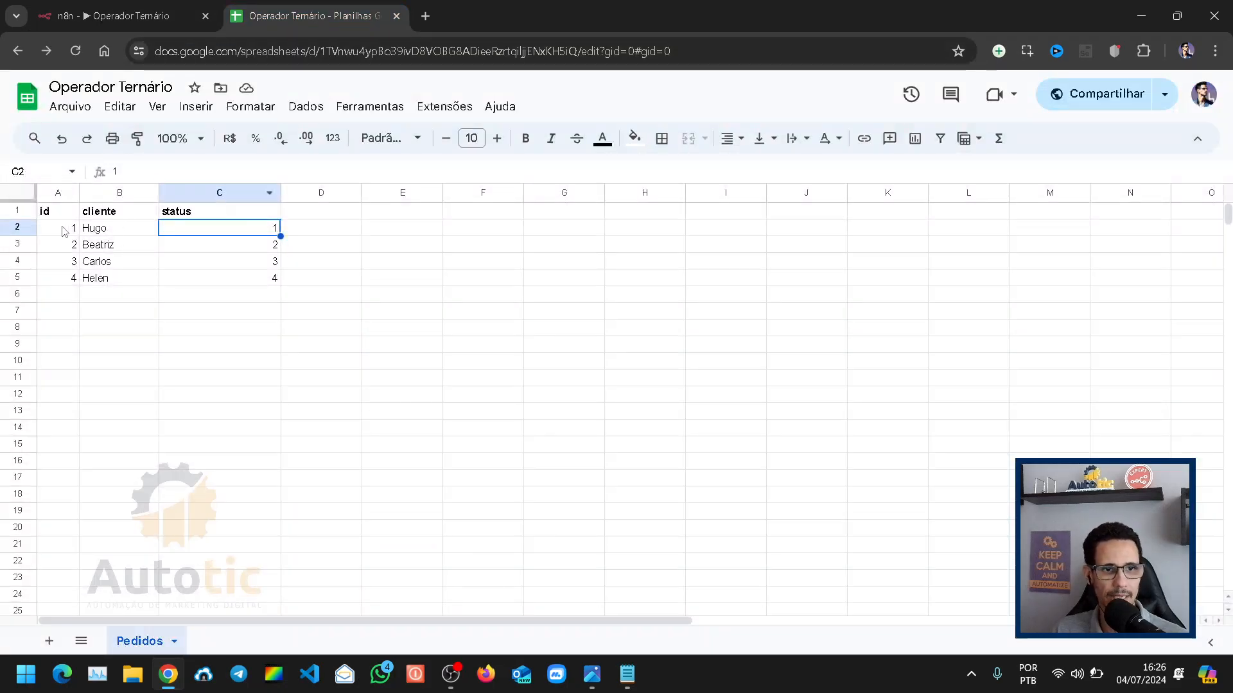
pyautogui.keyDown('shift'); pyautogui.click(233, 281); pyautogui.keyUp('shift')
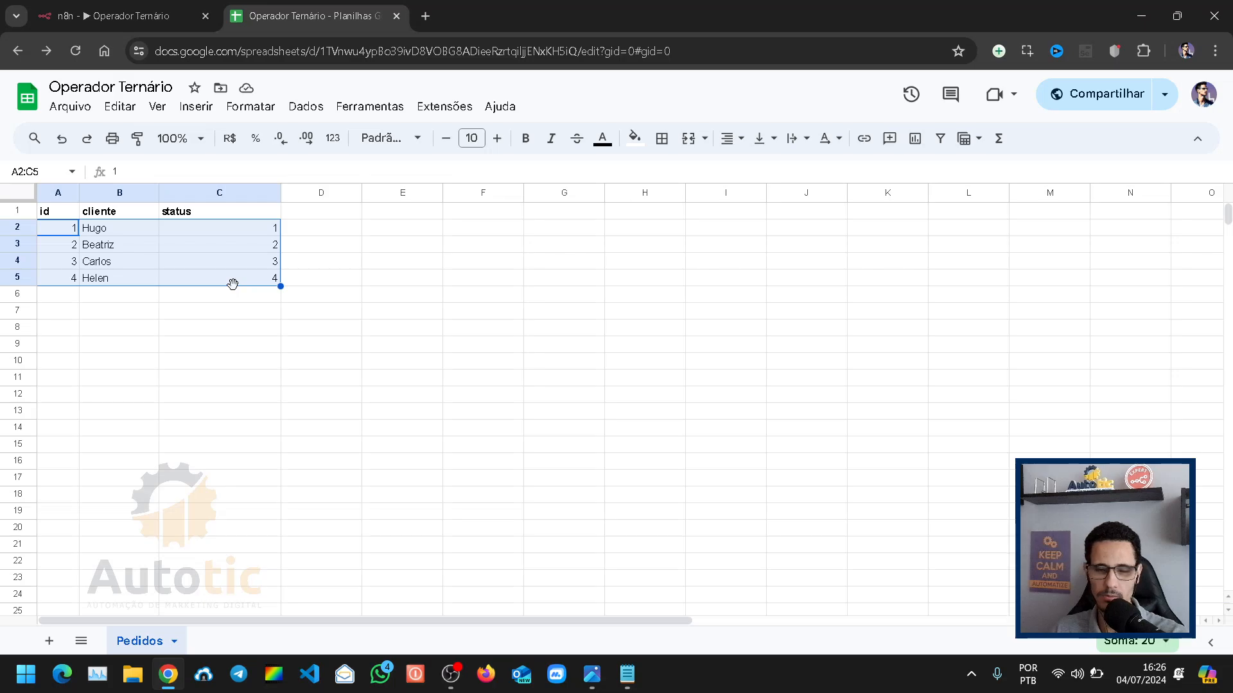
pyautogui.press('Delete')
# Step: Return to the n8n workflow, fit it to the view and save it
pyautogui.click(154, 9)
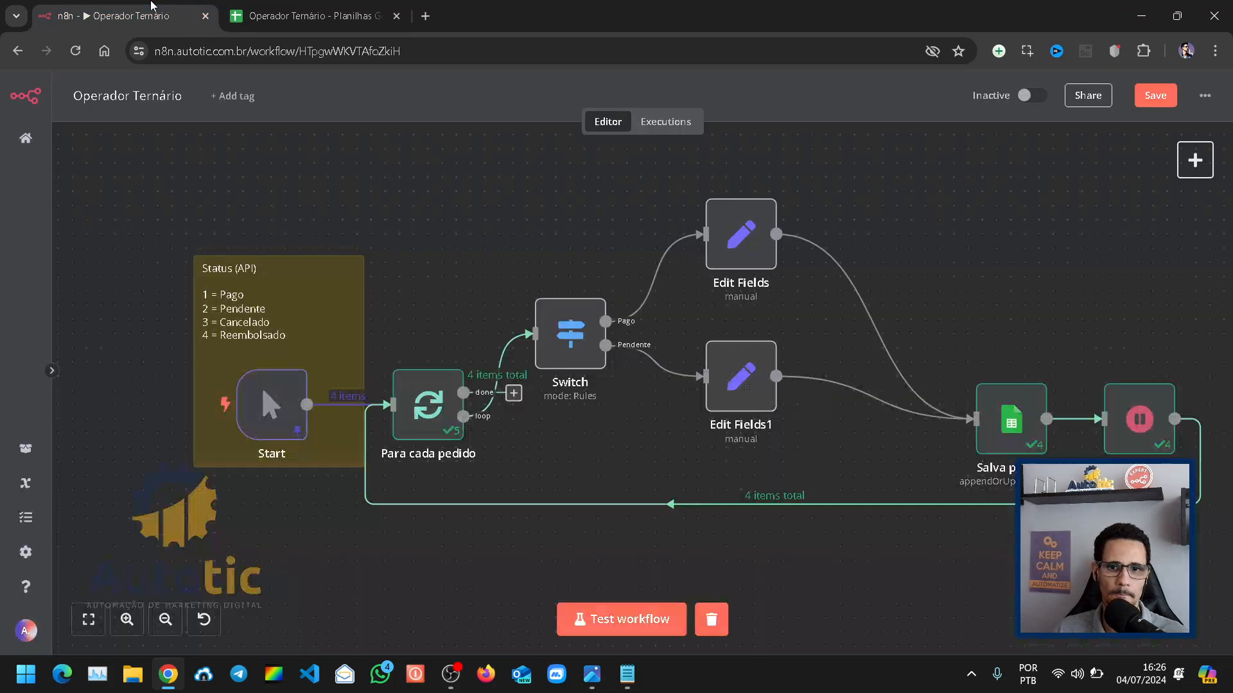
pyautogui.click(86, 618)
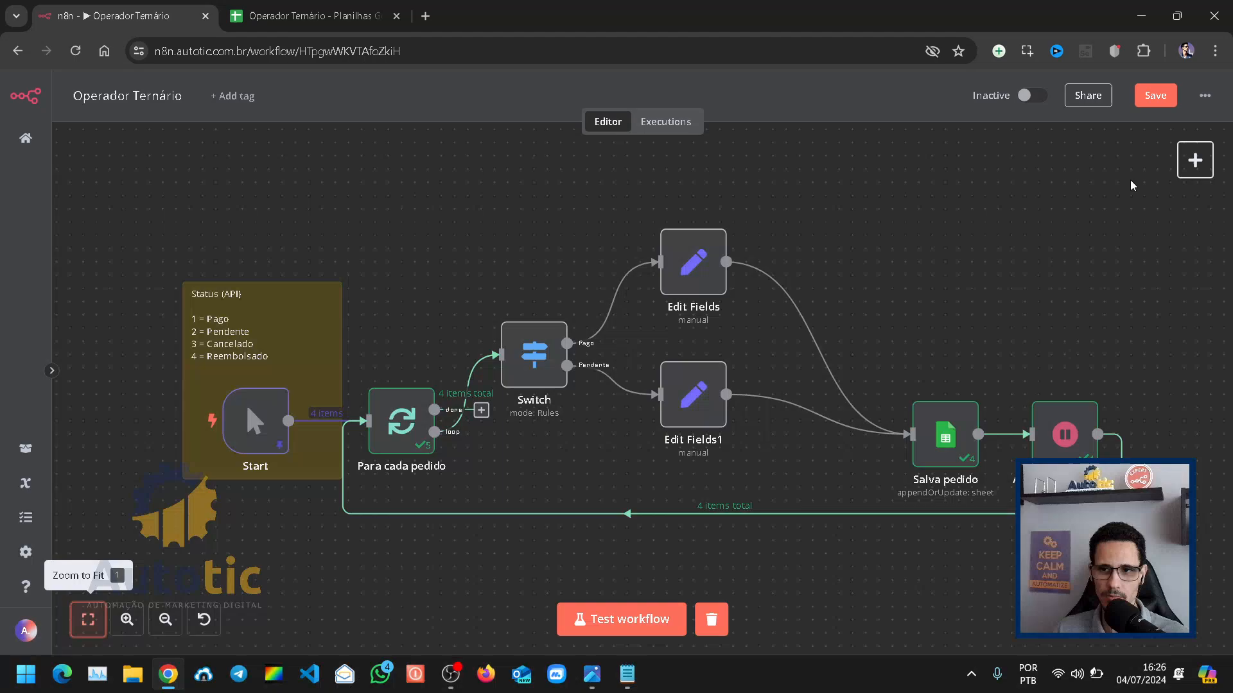
pyautogui.click(1150, 97)
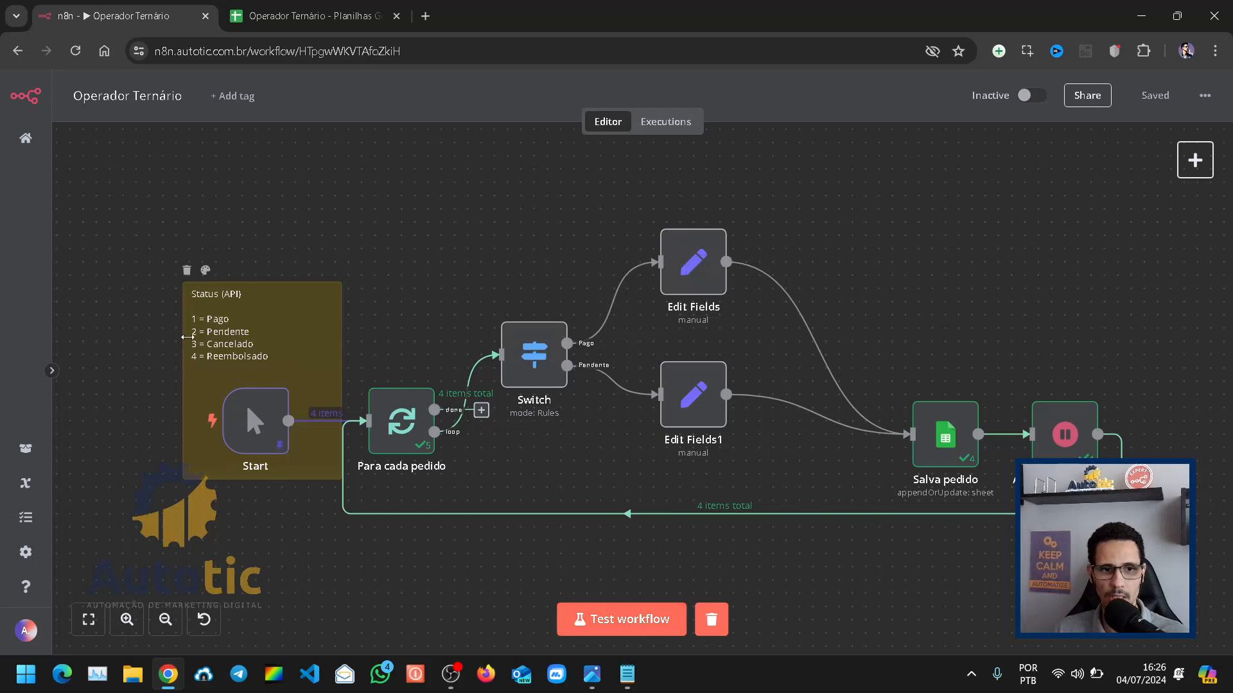
# Step: Review the Start node's pinned order data and move the Pago Edit Fields node slightly closer to the Pendente one
pyautogui.doubleClick(249, 437)
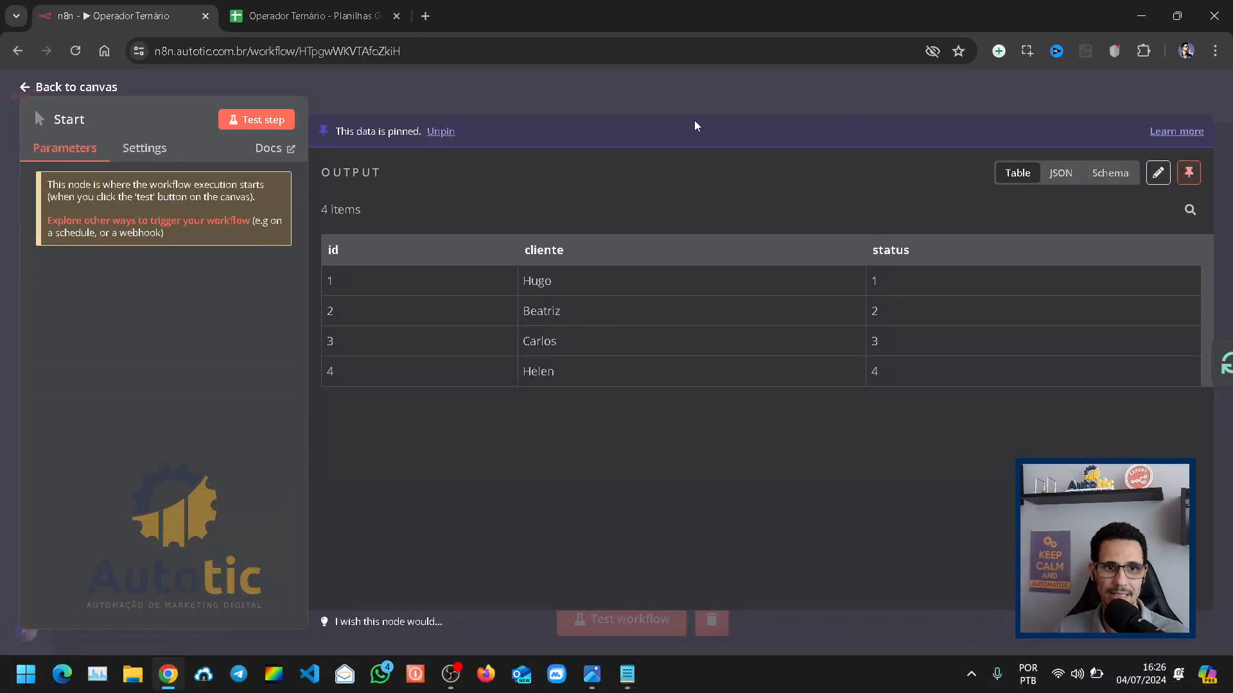
pyautogui.click(25, 87)
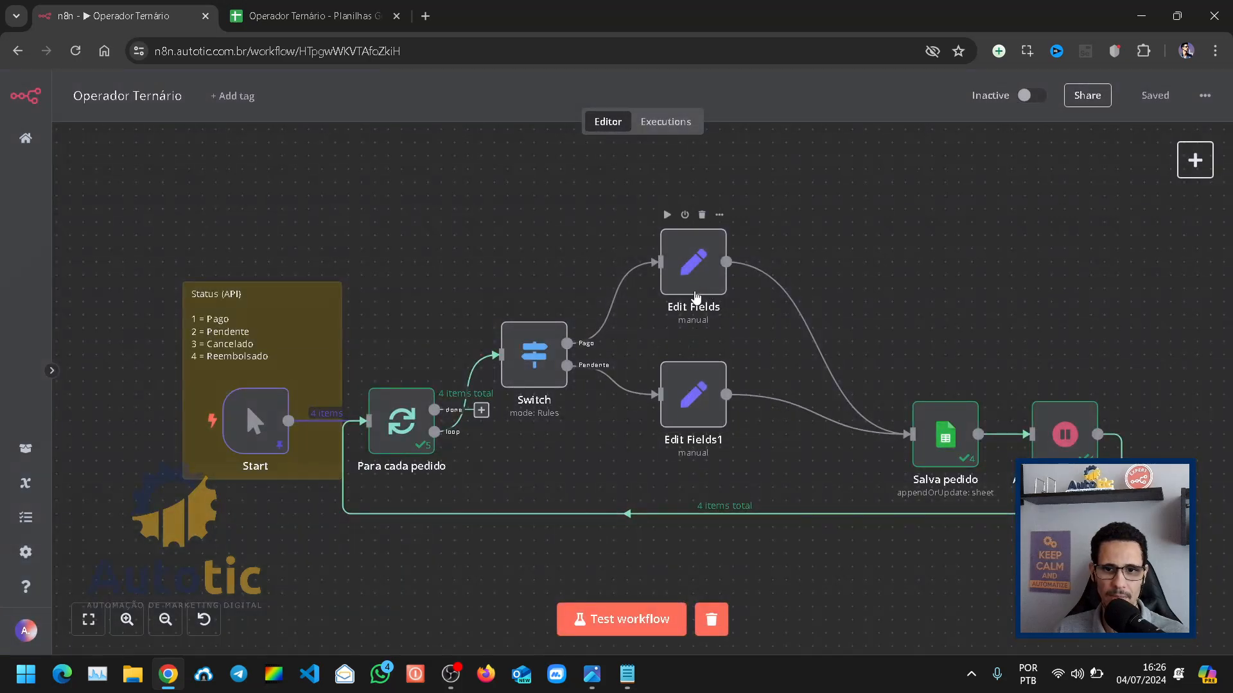
pyautogui.moveTo(695, 296); pyautogui.dragTo(695, 309)
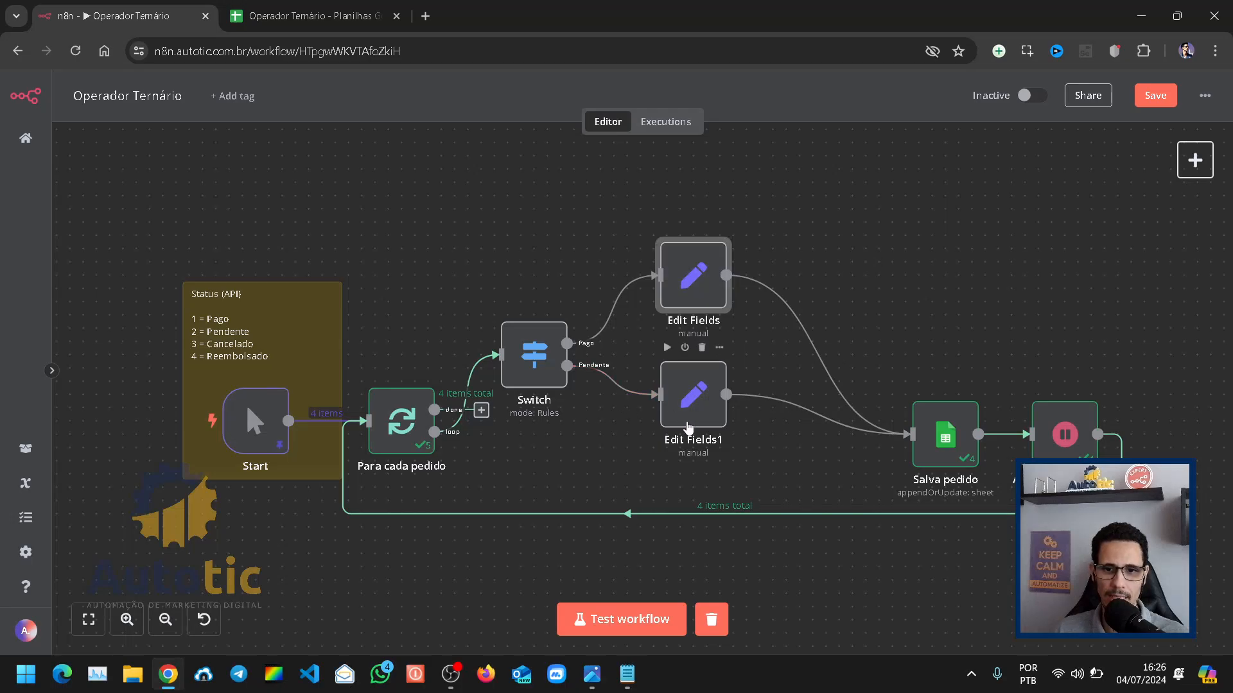
pyautogui.moveTo(690, 398); pyautogui.dragTo(691, 386)
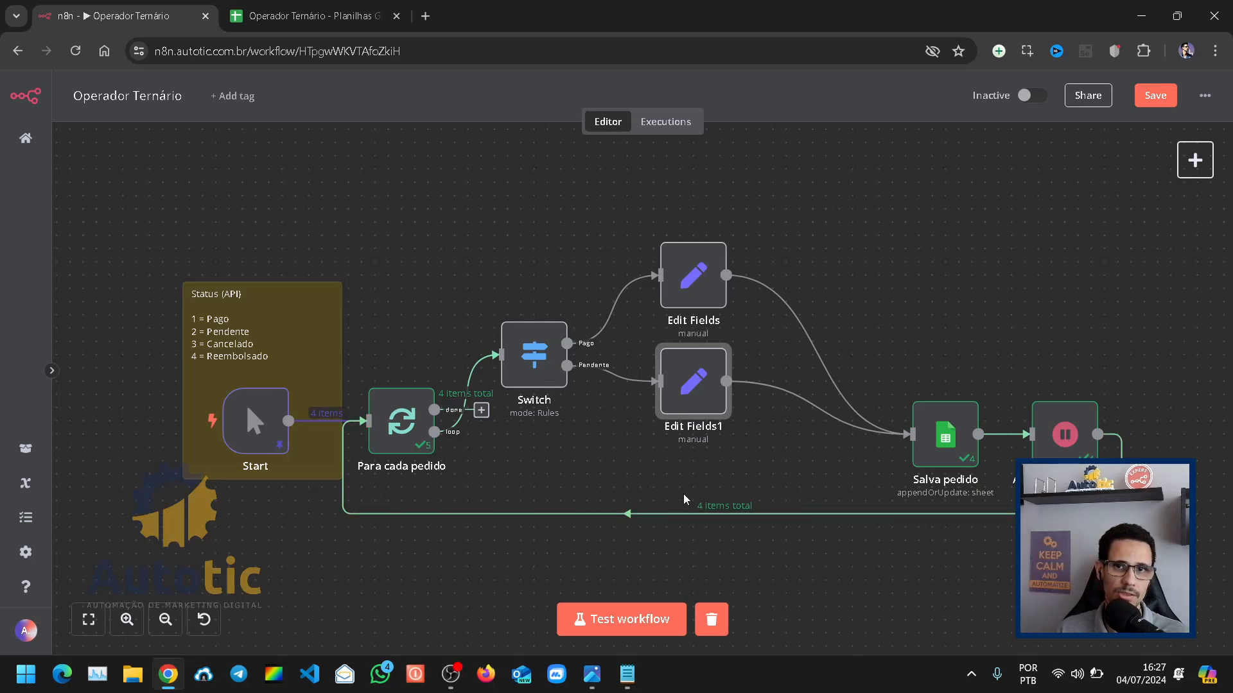
pyautogui.moveTo(679, 403); pyautogui.dragTo(679, 416)
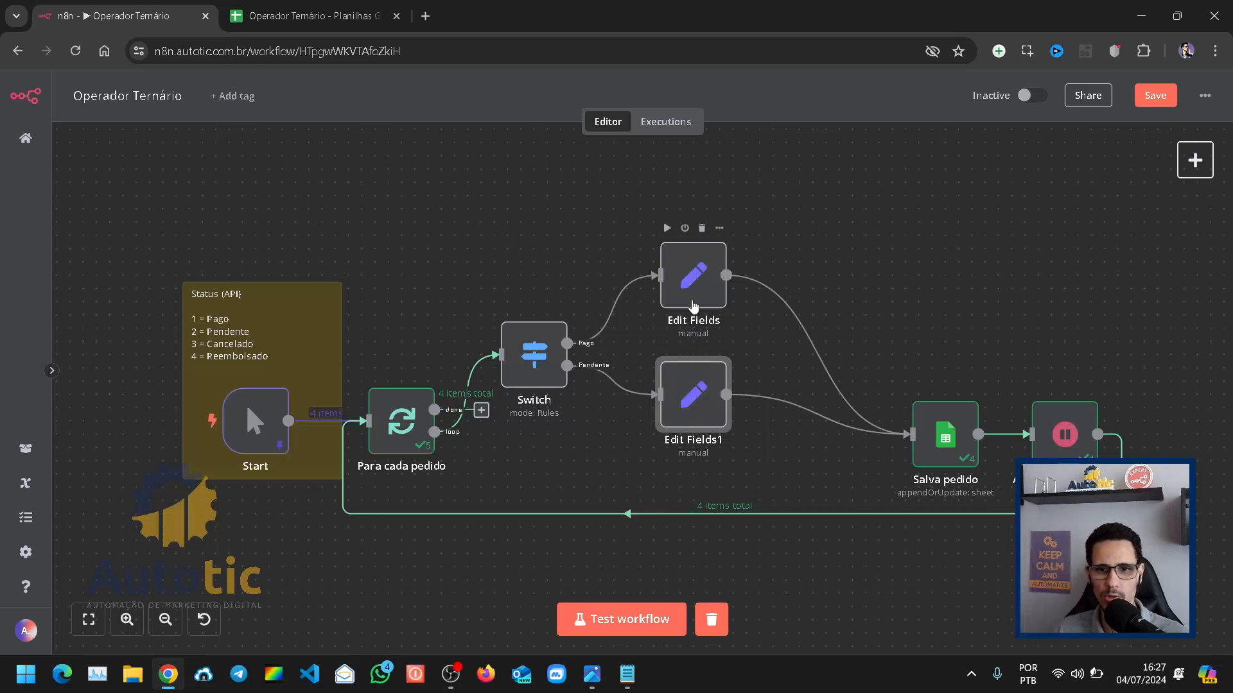
pyautogui.moveTo(691, 301)
pyautogui.mouseDown()
pyautogui.moveTo(690, 288)
pyautogui.moveTo(687, 300)
pyautogui.mouseUp()
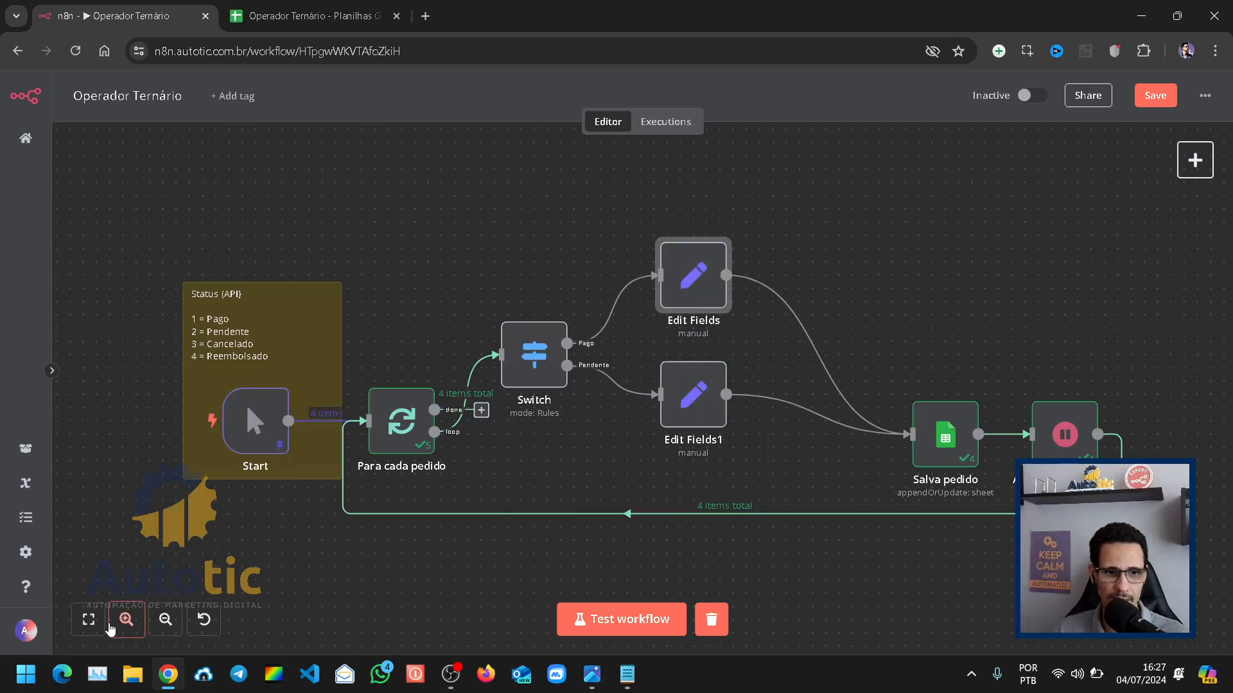
# Step: Fit the workflow to the view, test it and check the saved orders on the spreadsheet's Pedidos sheet
pyautogui.click(88, 619)
pyautogui.click(623, 621)
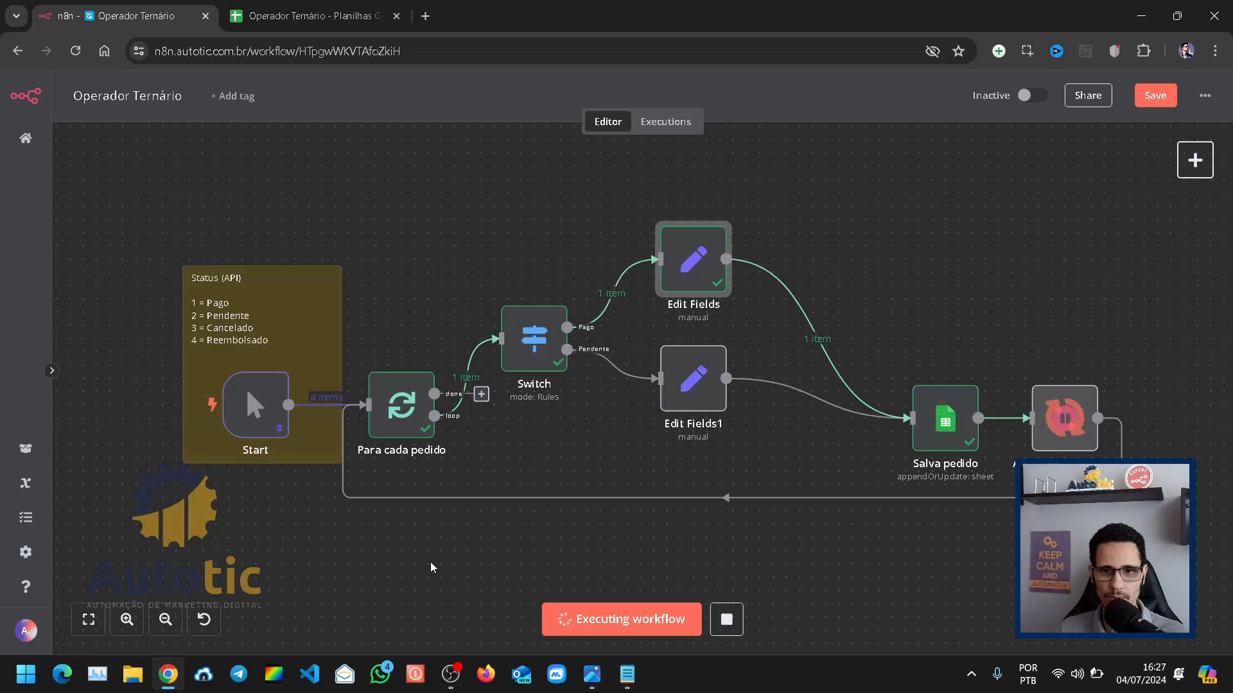
pyautogui.click(318, 26)
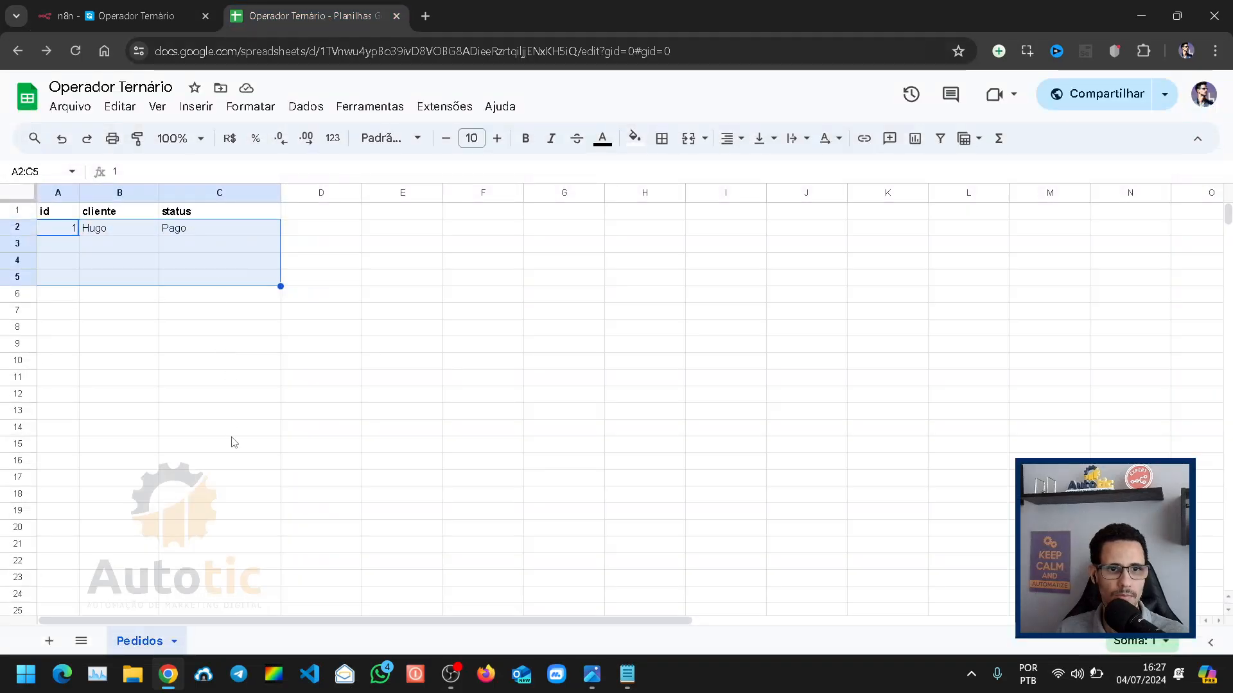
pyautogui.click(129, 327)
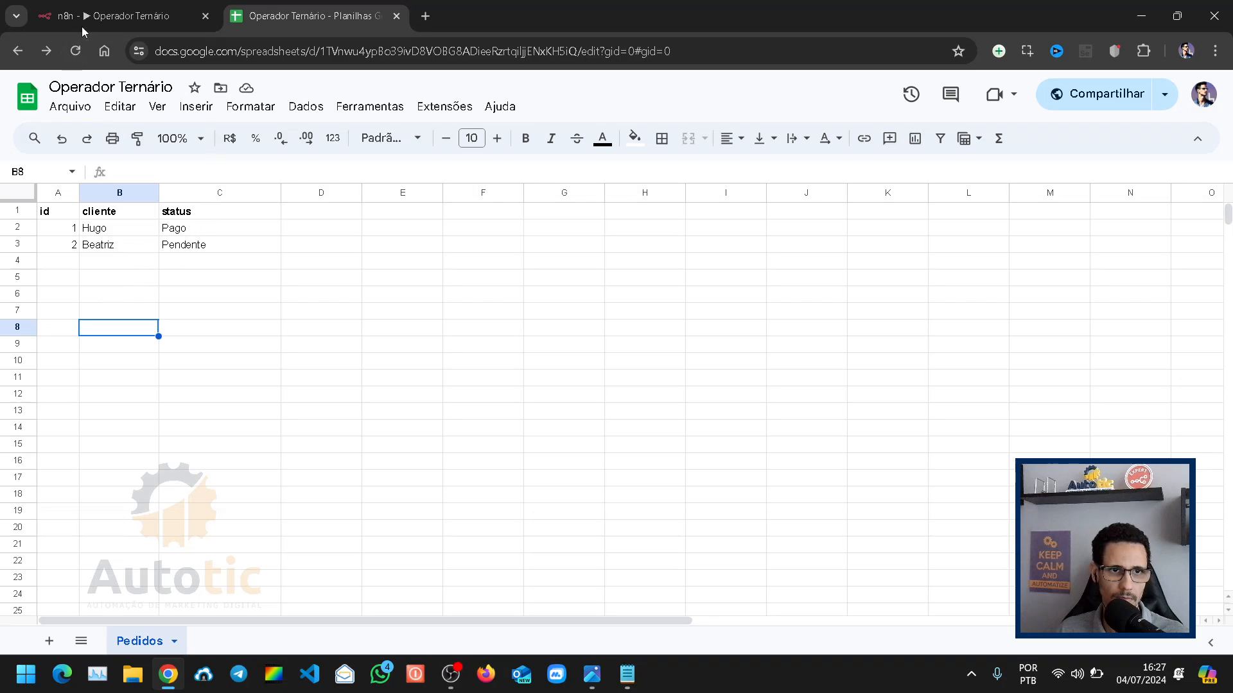
# Step: Return to the n8n workflow and review the output of the first of two runs in the Salva pedido node
pyautogui.click(112, 13)
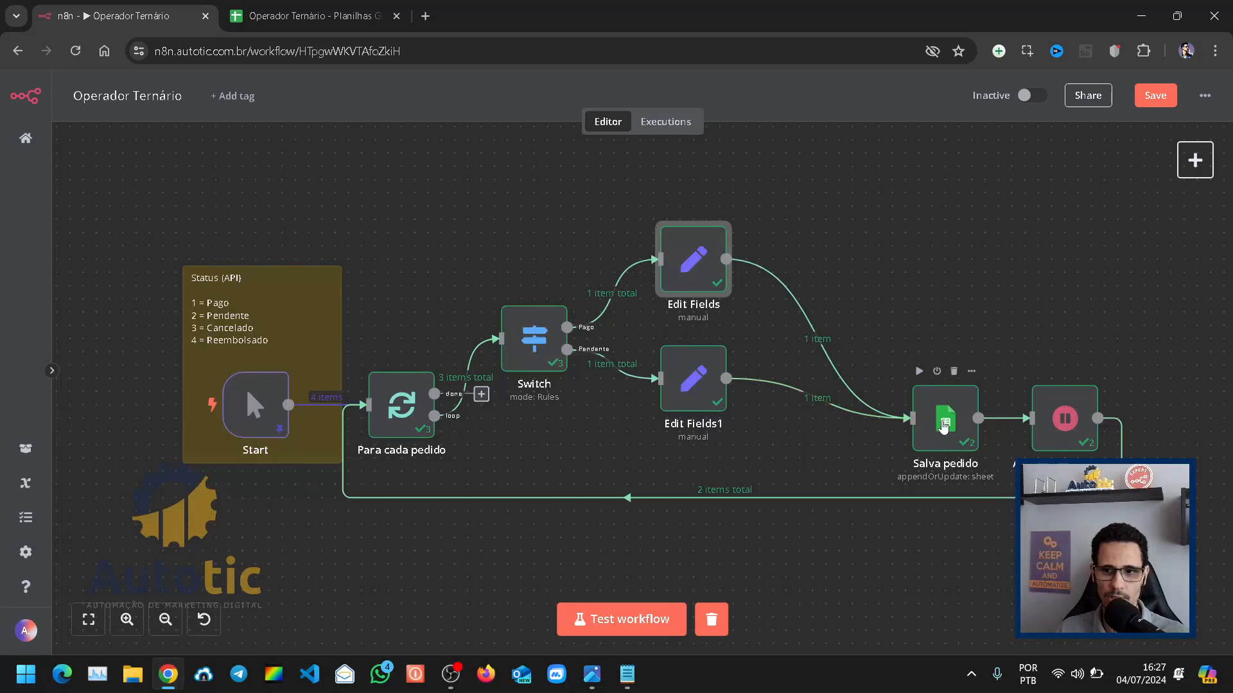
pyautogui.click(942, 426)
pyautogui.press('Return')
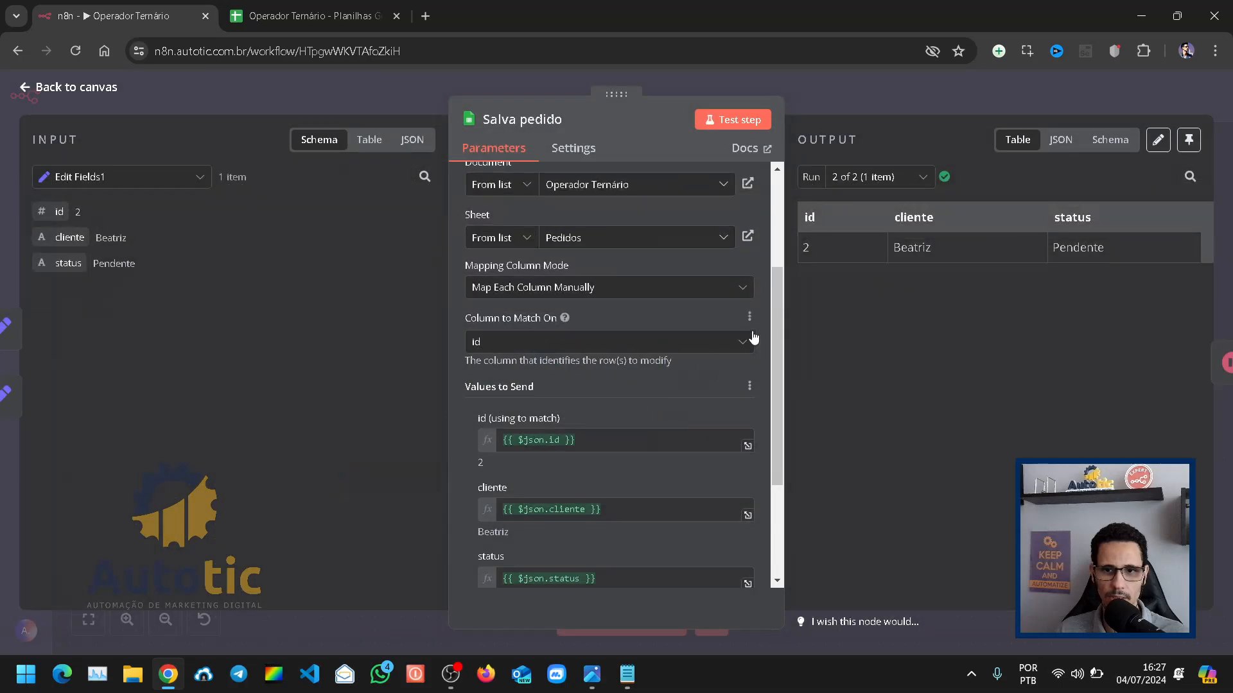
pyautogui.click(892, 177)
pyautogui.click(862, 215)
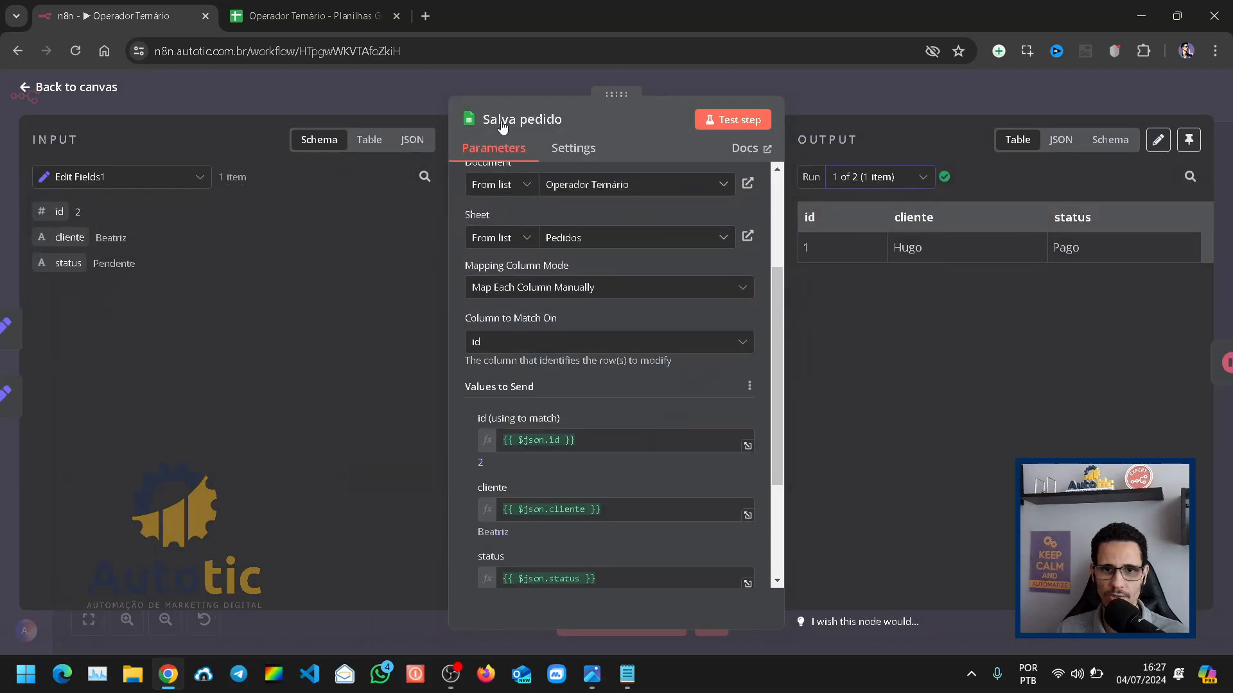
pyautogui.click(352, 106)
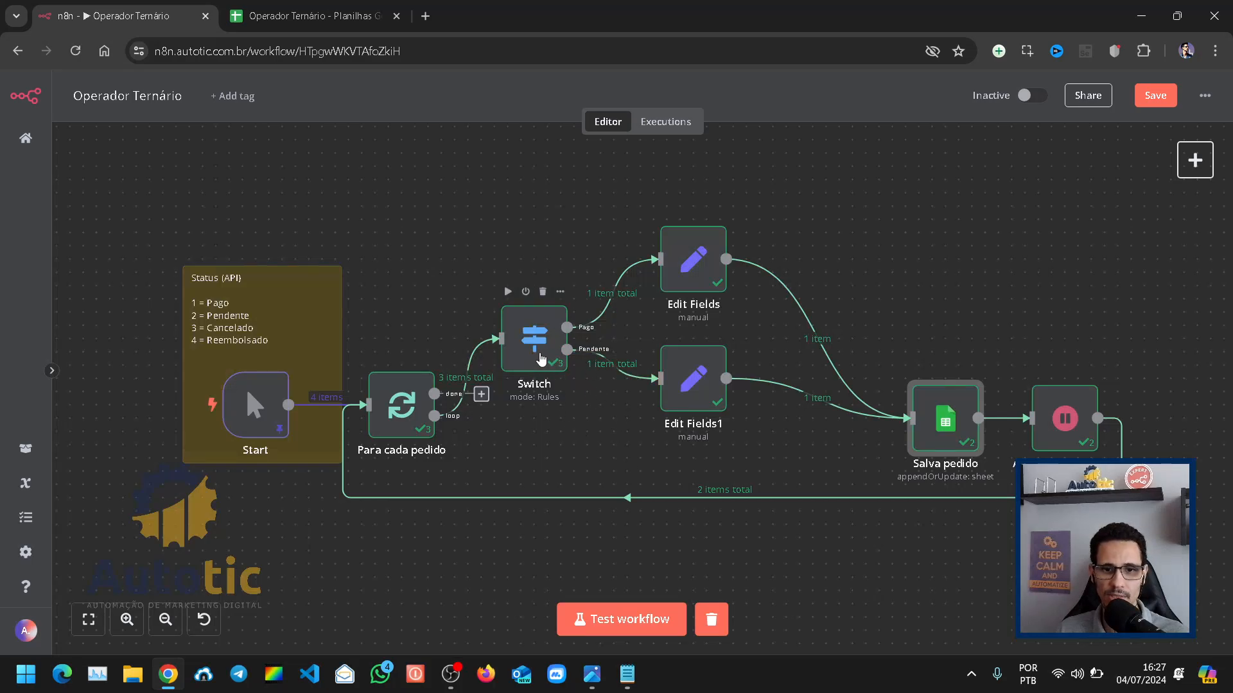
# Step: Move the Switch node up slightly and add a third routing rule with the expression {{ $json.status }} as its first value
pyautogui.moveTo(538, 353)
pyautogui.mouseDown()
pyautogui.moveTo(539, 342)
pyautogui.moveTo(548, 353)
pyautogui.mouseUp()
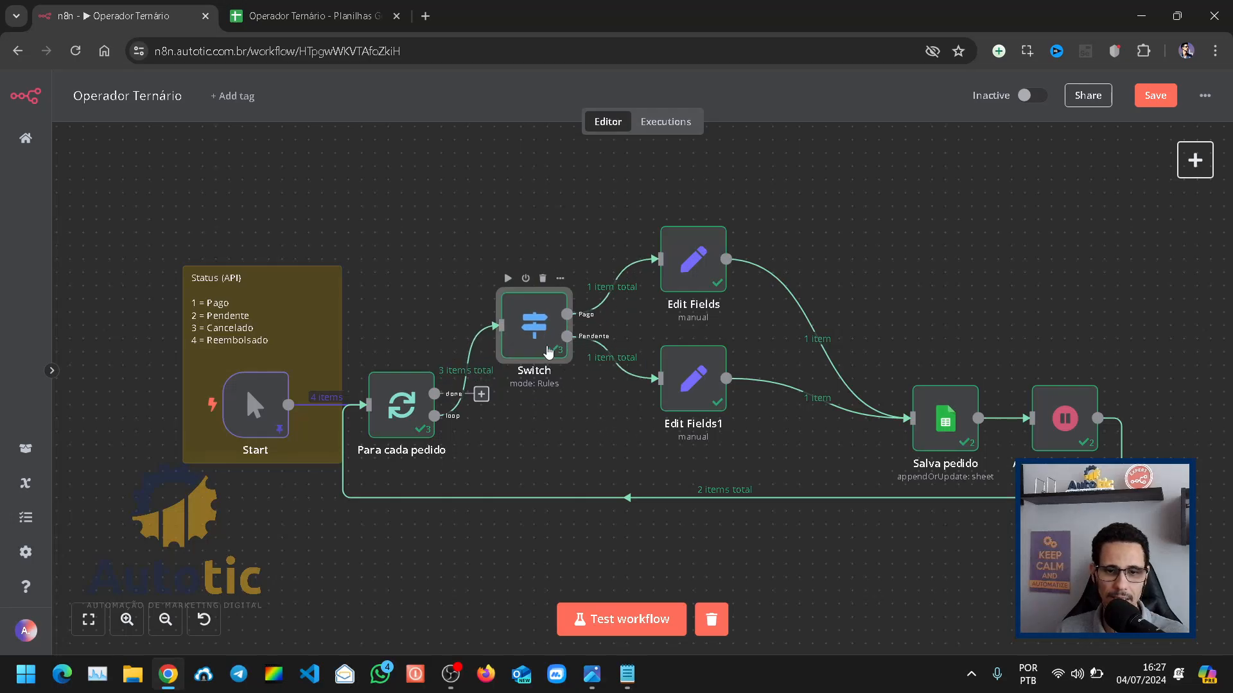
pyautogui.doubleClick(543, 384)
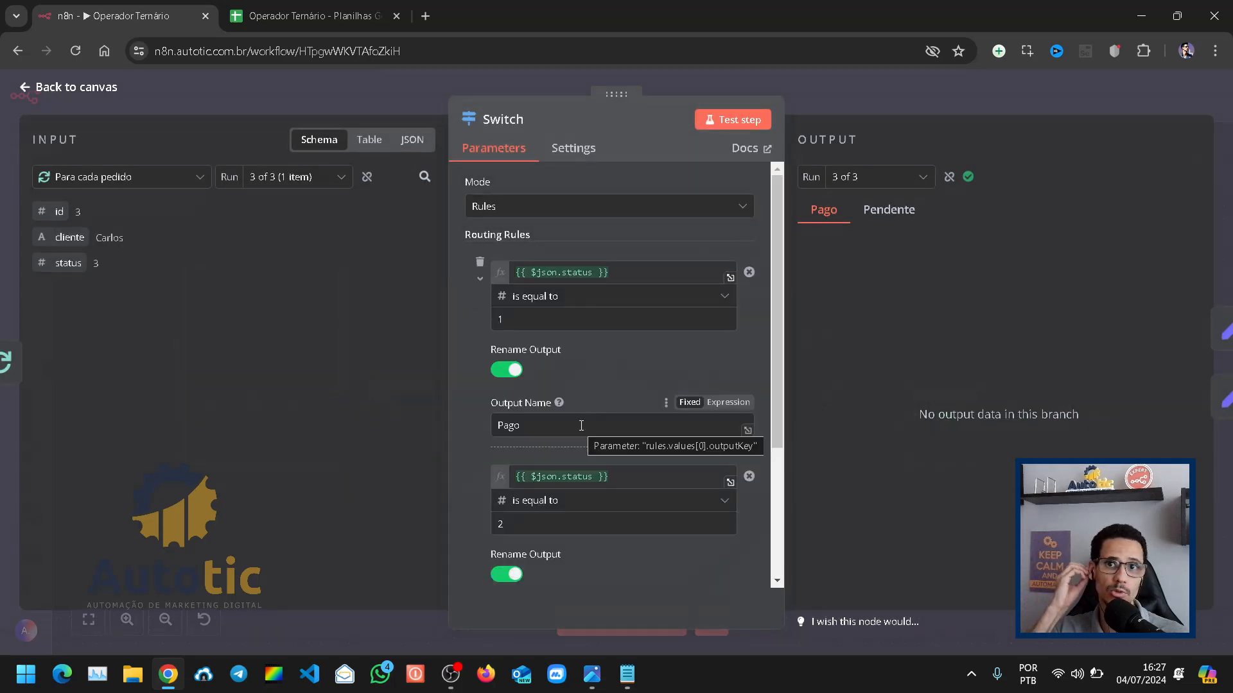
pyautogui.scroll(-3, 533, 385)
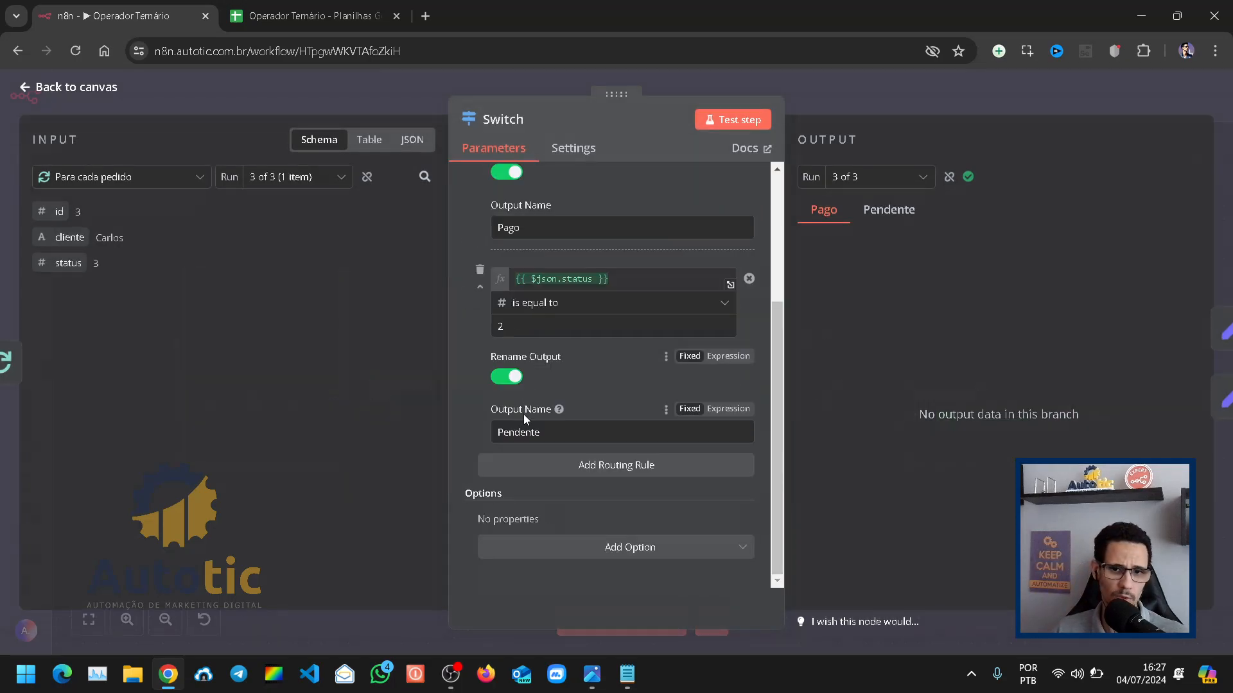
pyautogui.click(653, 474)
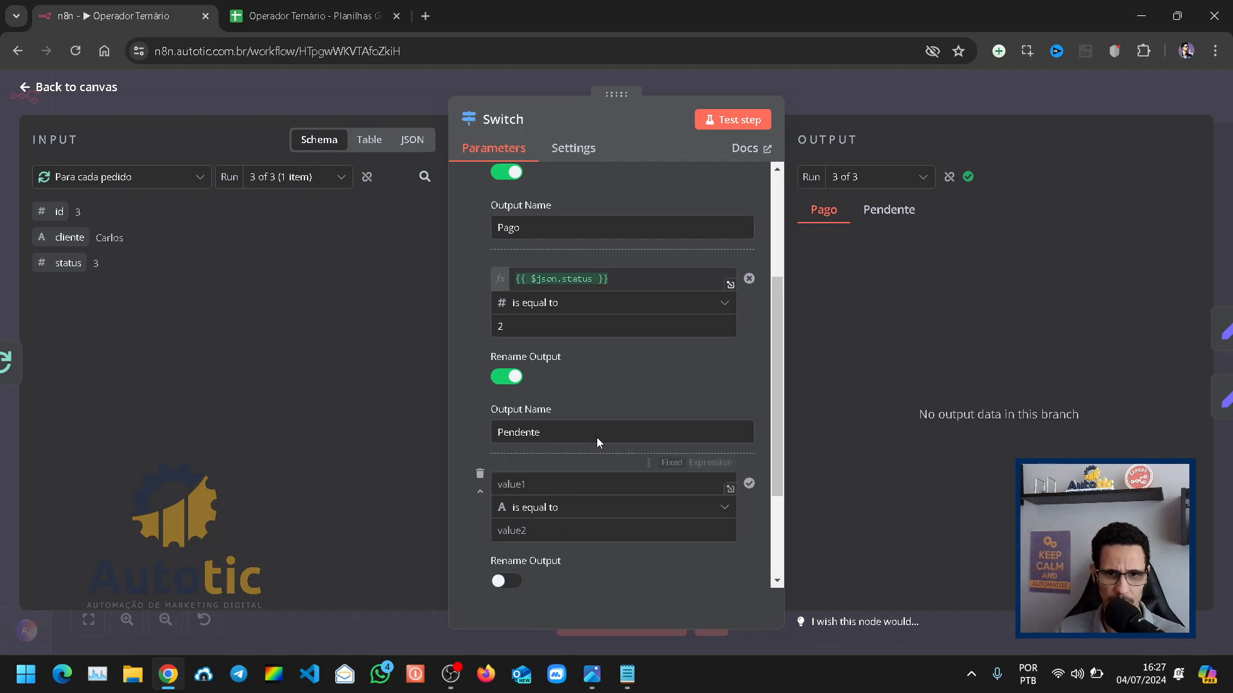
pyautogui.click(642, 277)
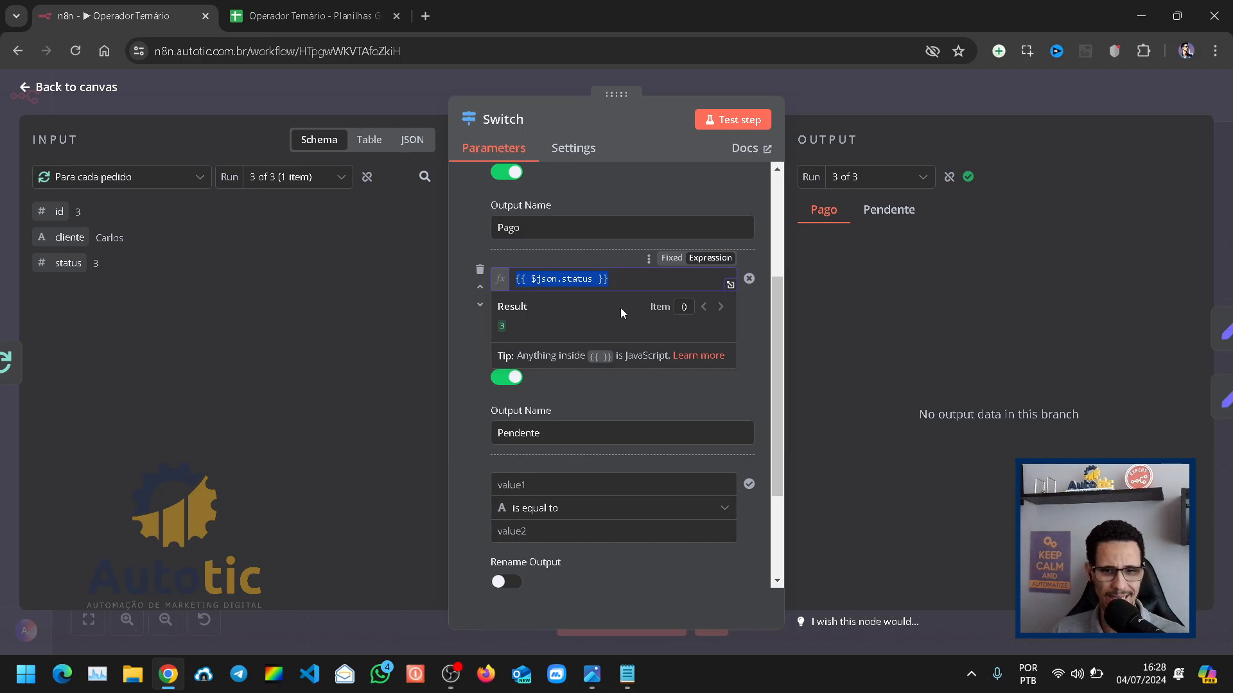
pyautogui.click(671, 485)
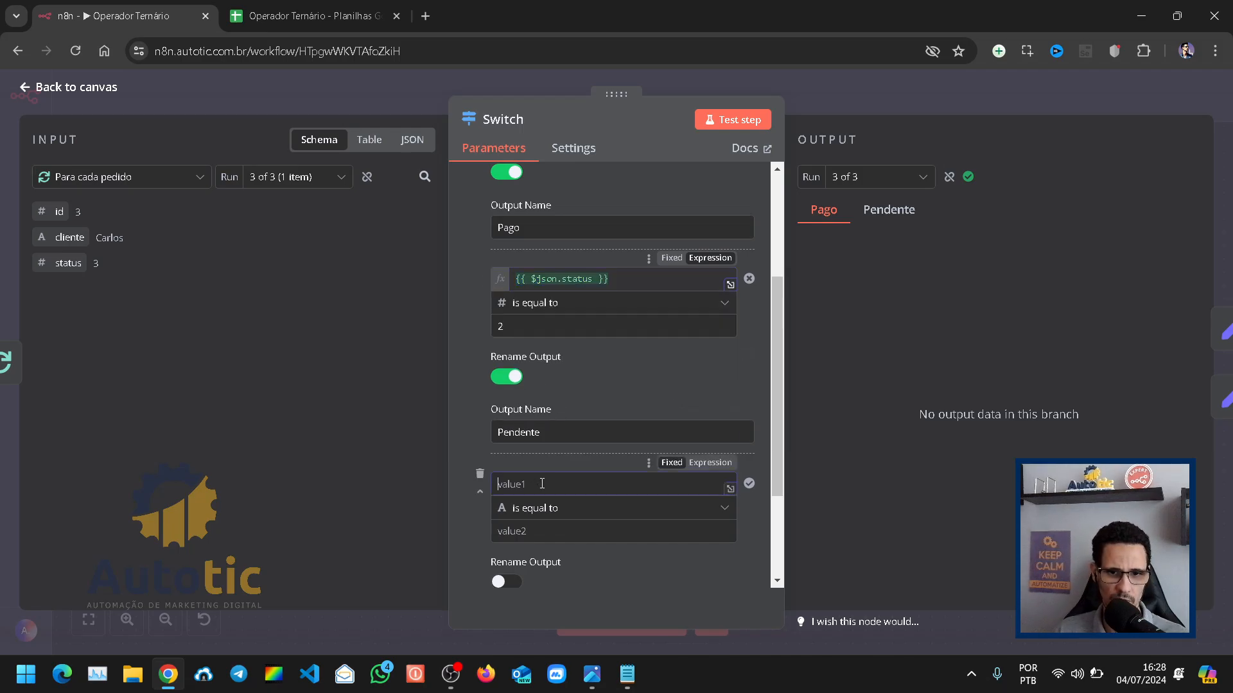
pyautogui.click(696, 463)
pyautogui.click(557, 482)
pyautogui.write('{{ $json.status }}')
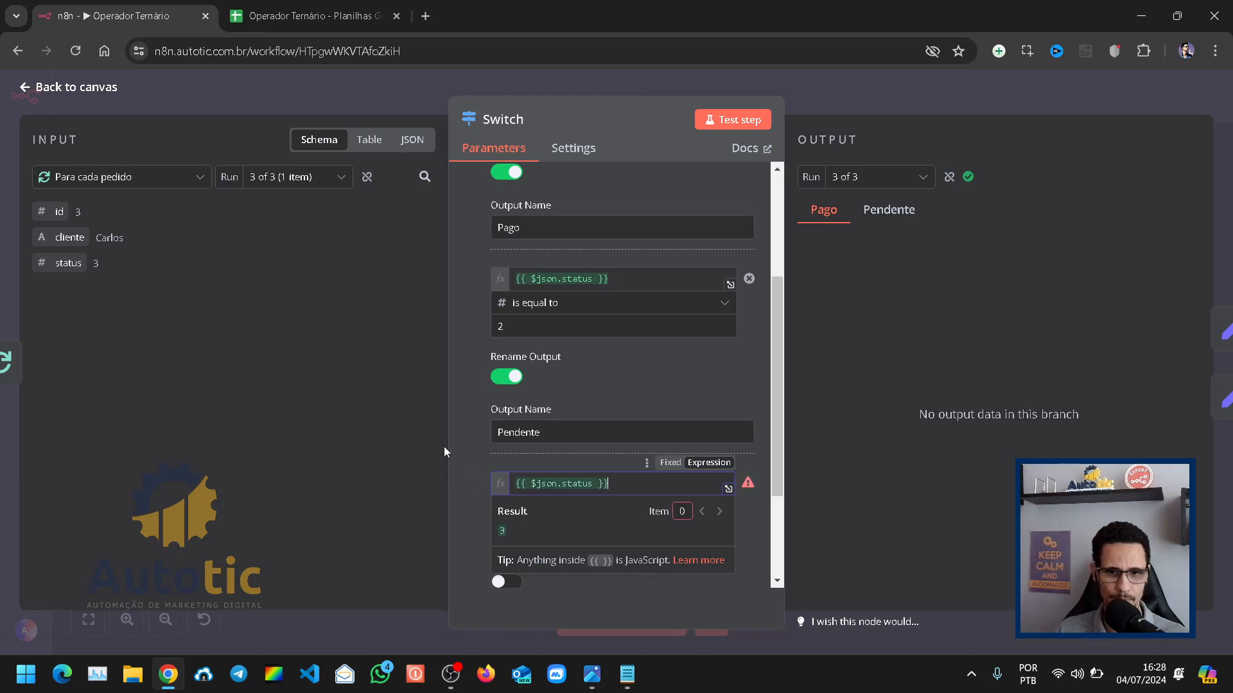
pyautogui.click(445, 448)
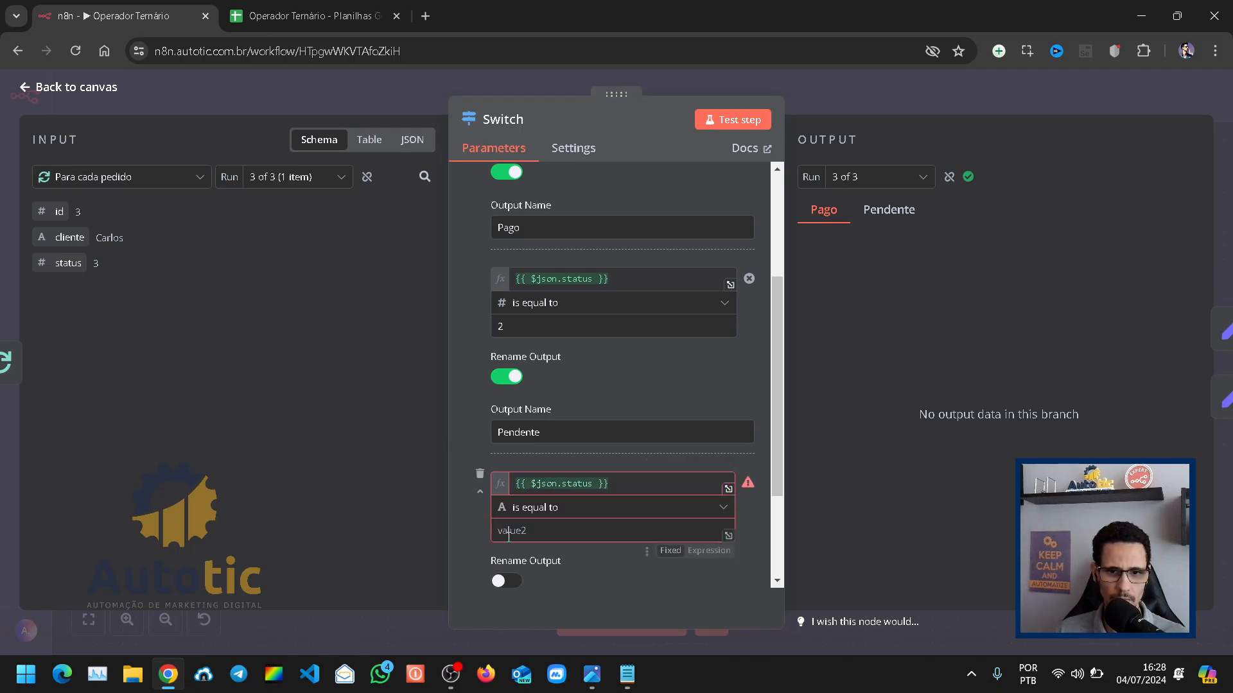
# Step: Set the third rule to the Number condition is equal to 3 and rename its output Cancelado
pyautogui.click(545, 509)
pyautogui.moveTo(653, 358)
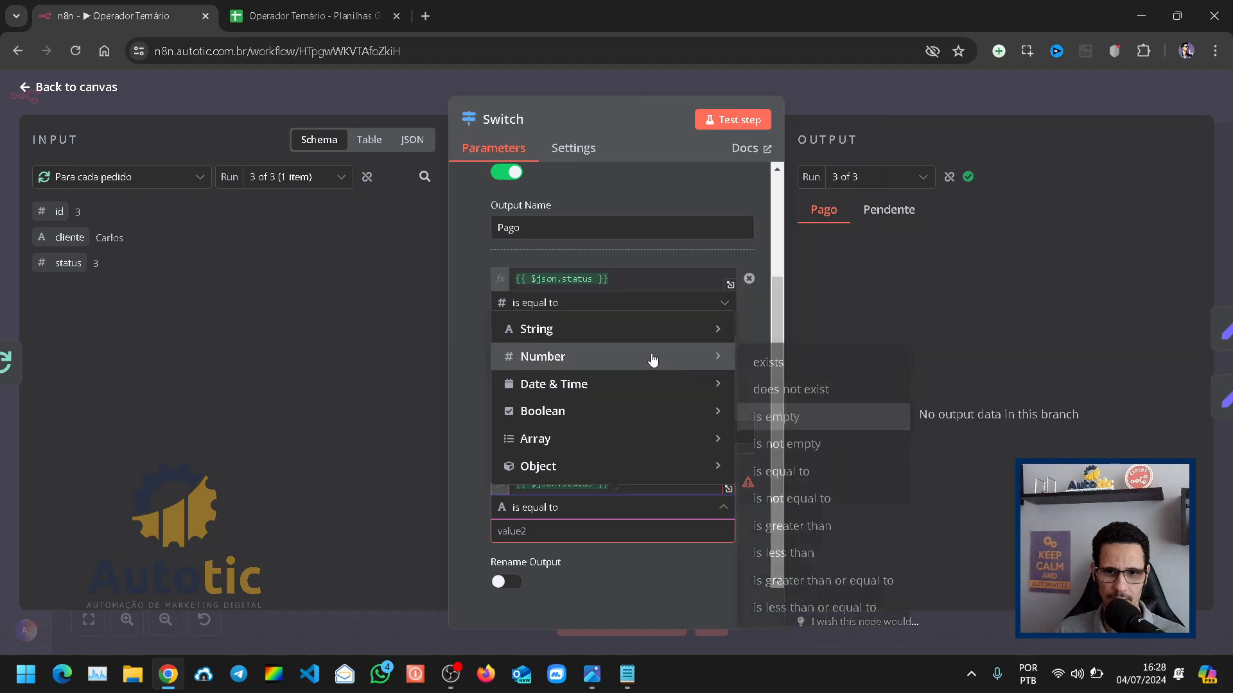
pyautogui.click(780, 472)
pyautogui.click(546, 531)
pyautogui.write('0')
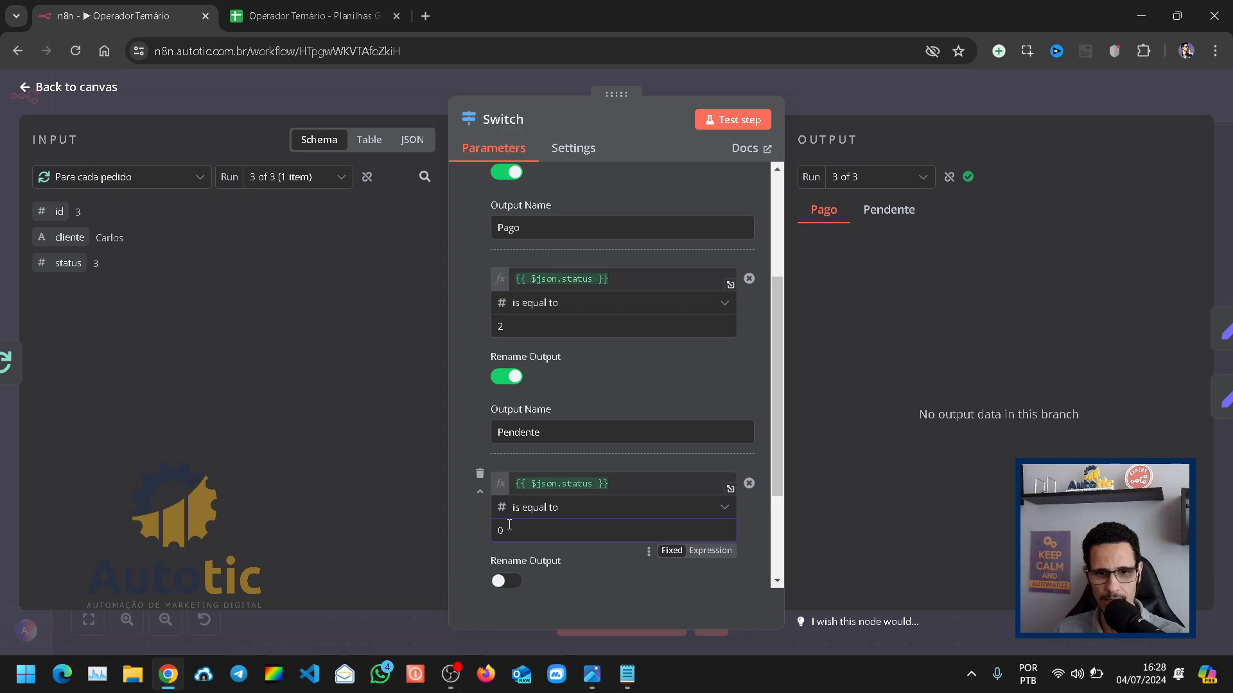
pyautogui.write('3')
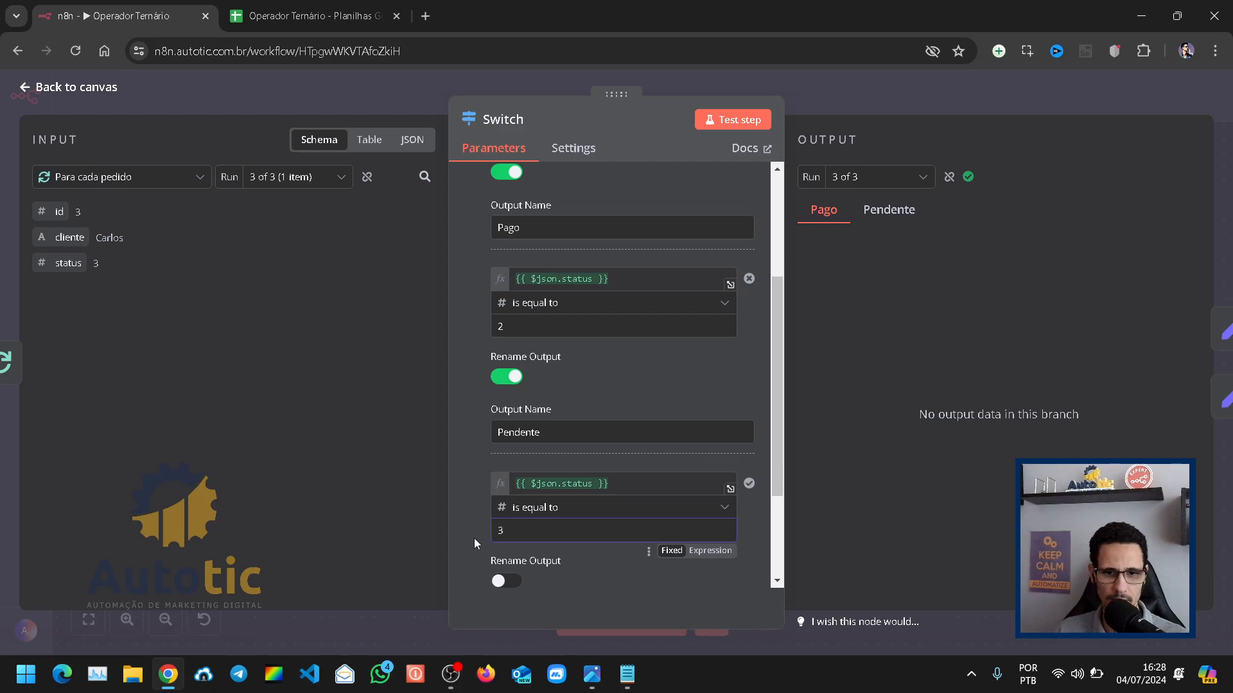
pyautogui.scroll(-2, 474, 538)
pyautogui.click(504, 430)
pyautogui.click(530, 489)
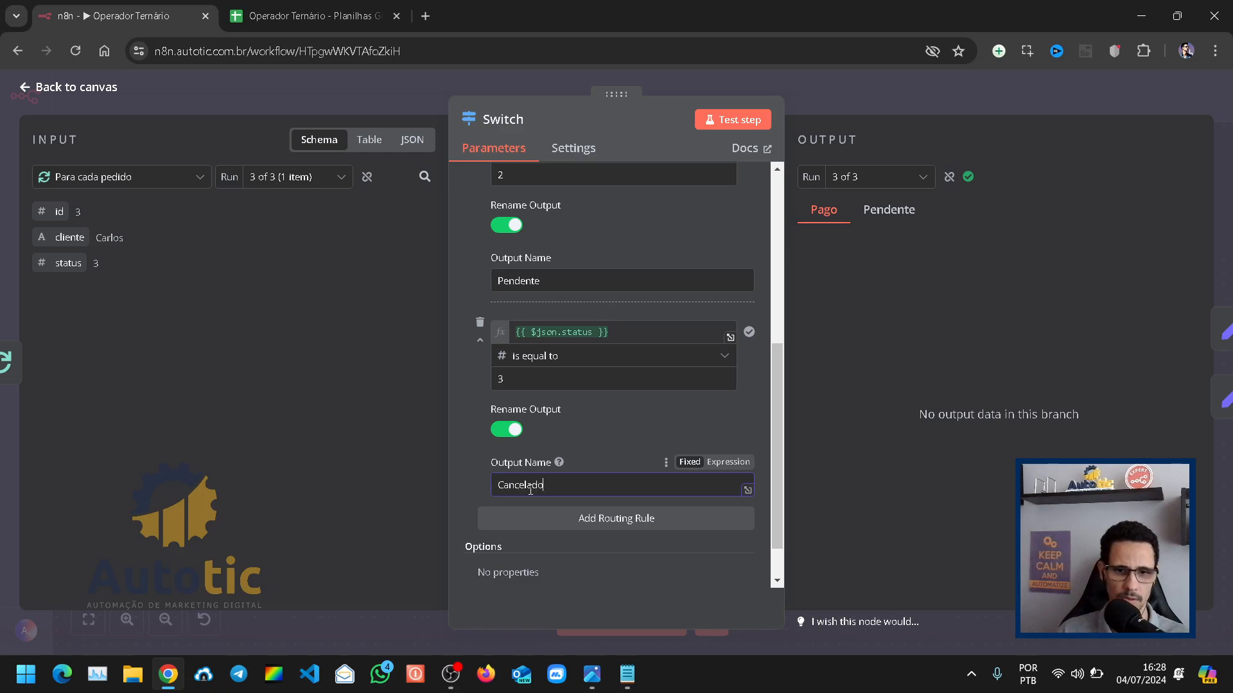
# Step: Add a fourth routing rule and reuse the expression {{ $json.status }} as its first value
pyautogui.click(616, 519)
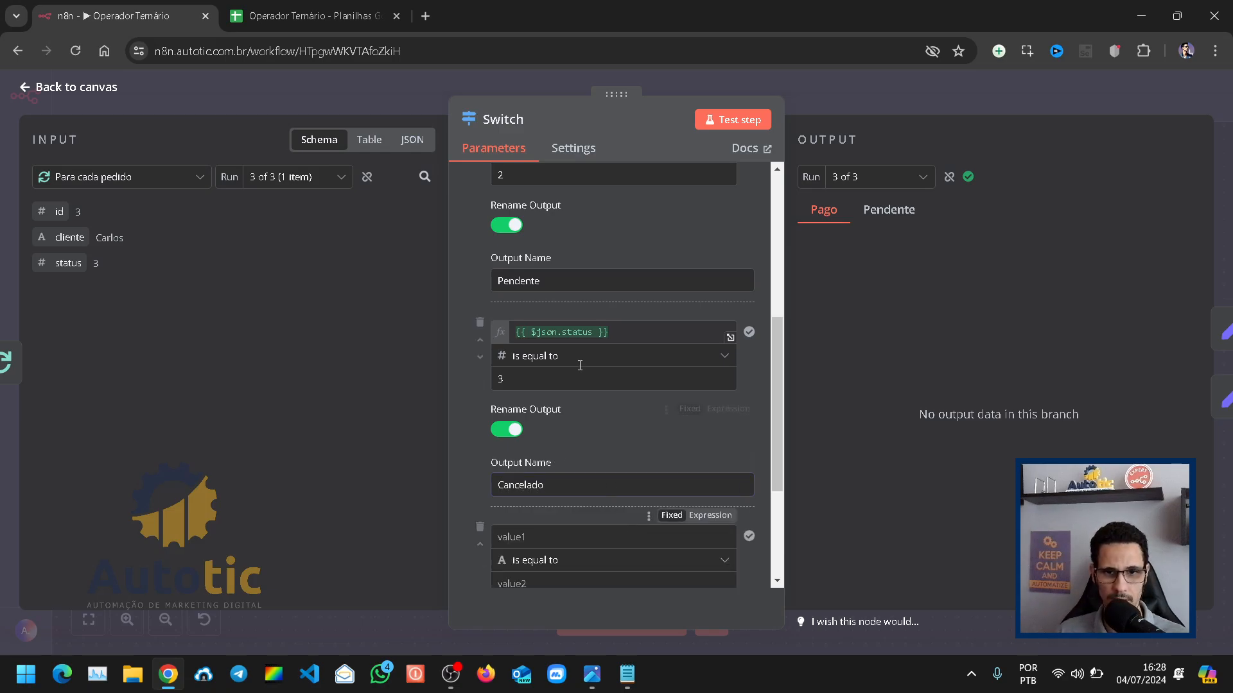
pyautogui.click(625, 330)
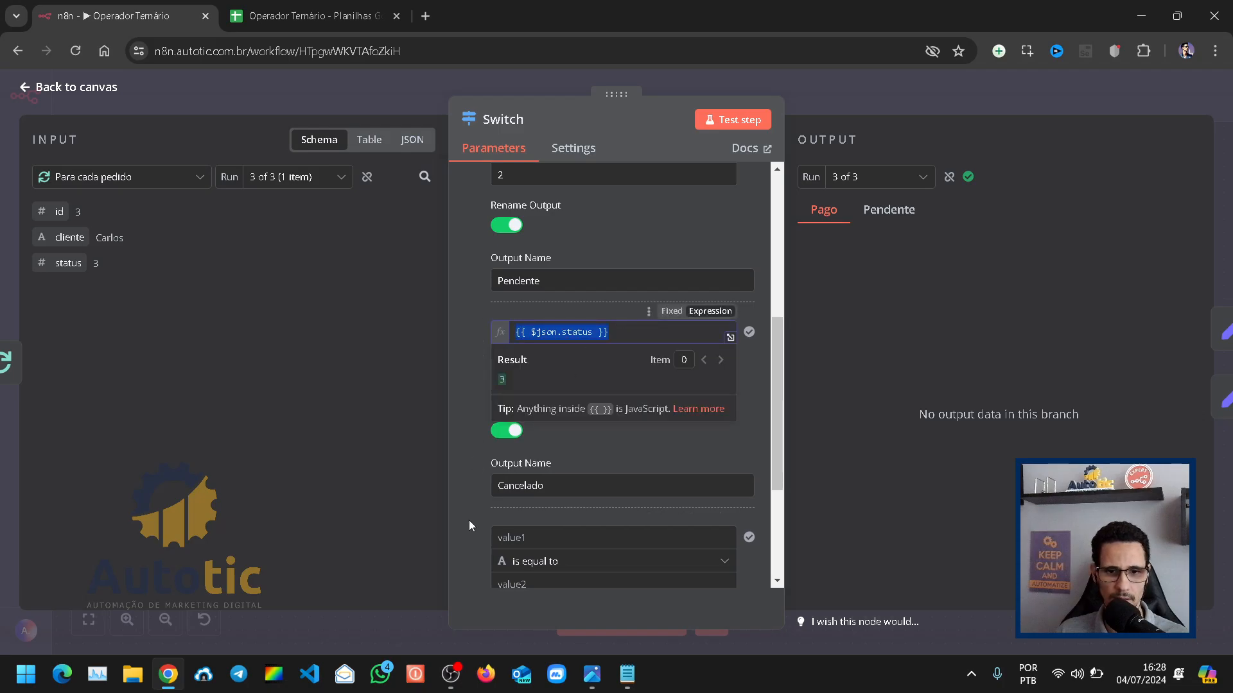
pyautogui.click(570, 538)
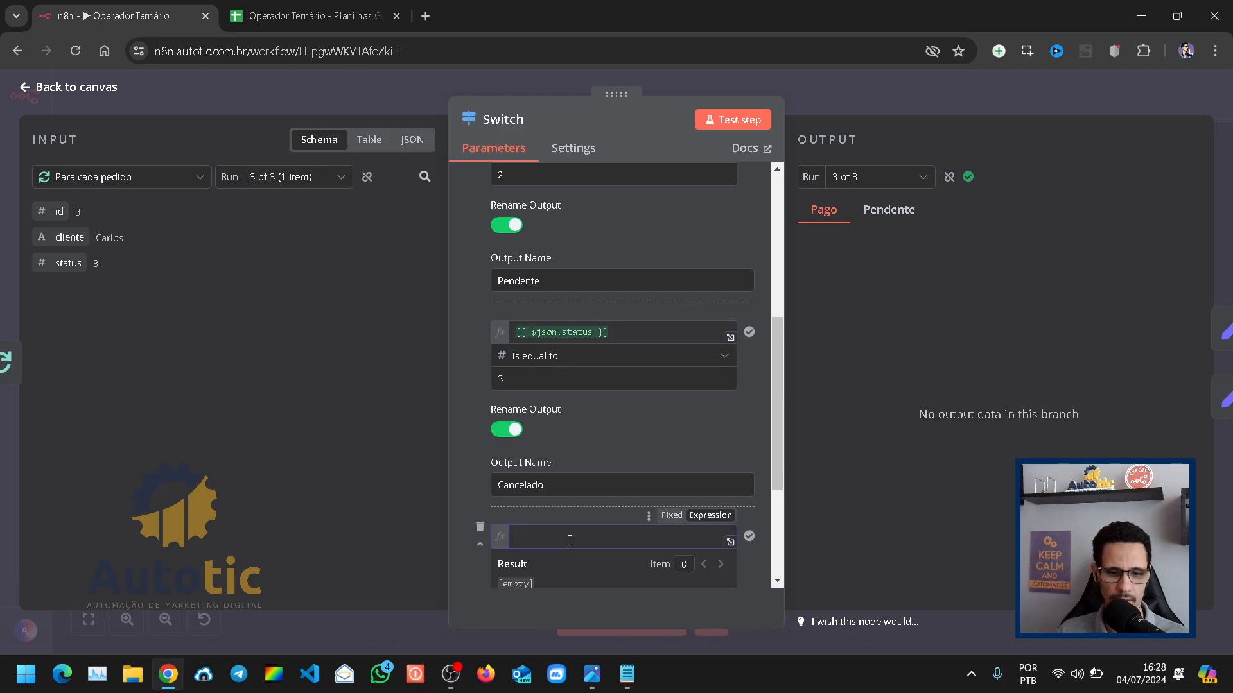
pyautogui.write('{{ $json.status }}')
pyautogui.scroll(-3, 569, 482)
pyautogui.click(569, 426)
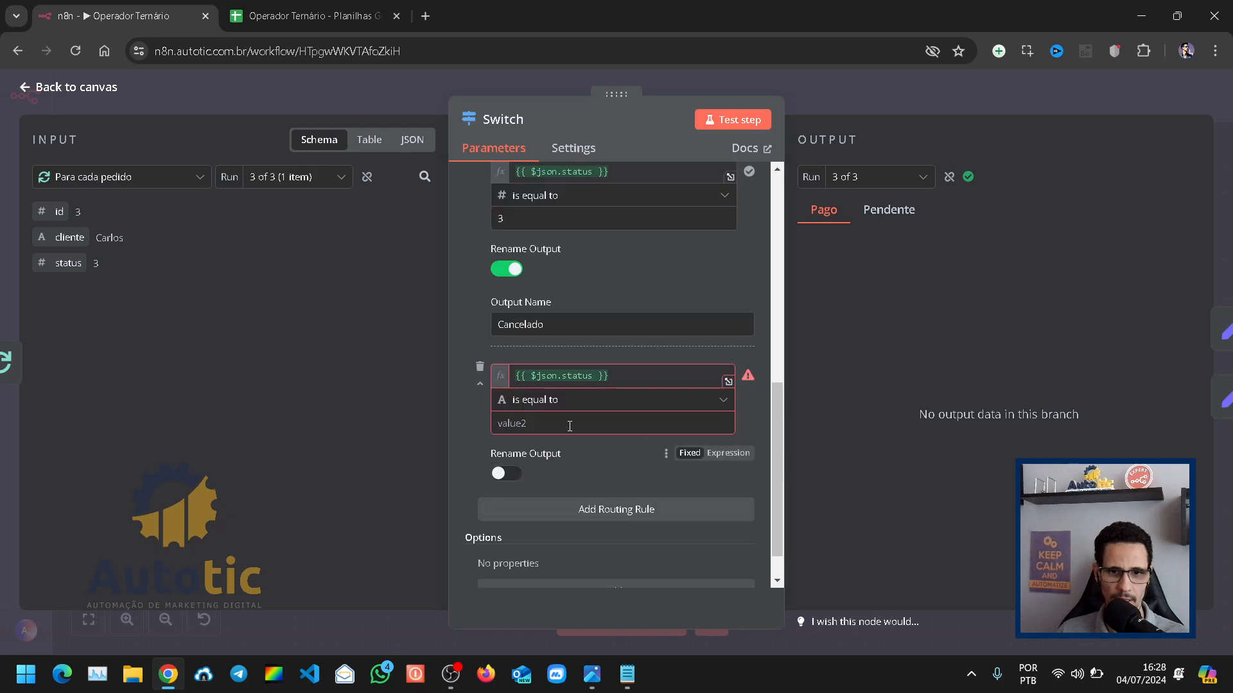
# Step: Set the fourth rule to the Number condition is equal to 4, rename its output Reembolsado and return to the canvas
pyautogui.click(599, 401)
pyautogui.moveTo(585, 468)
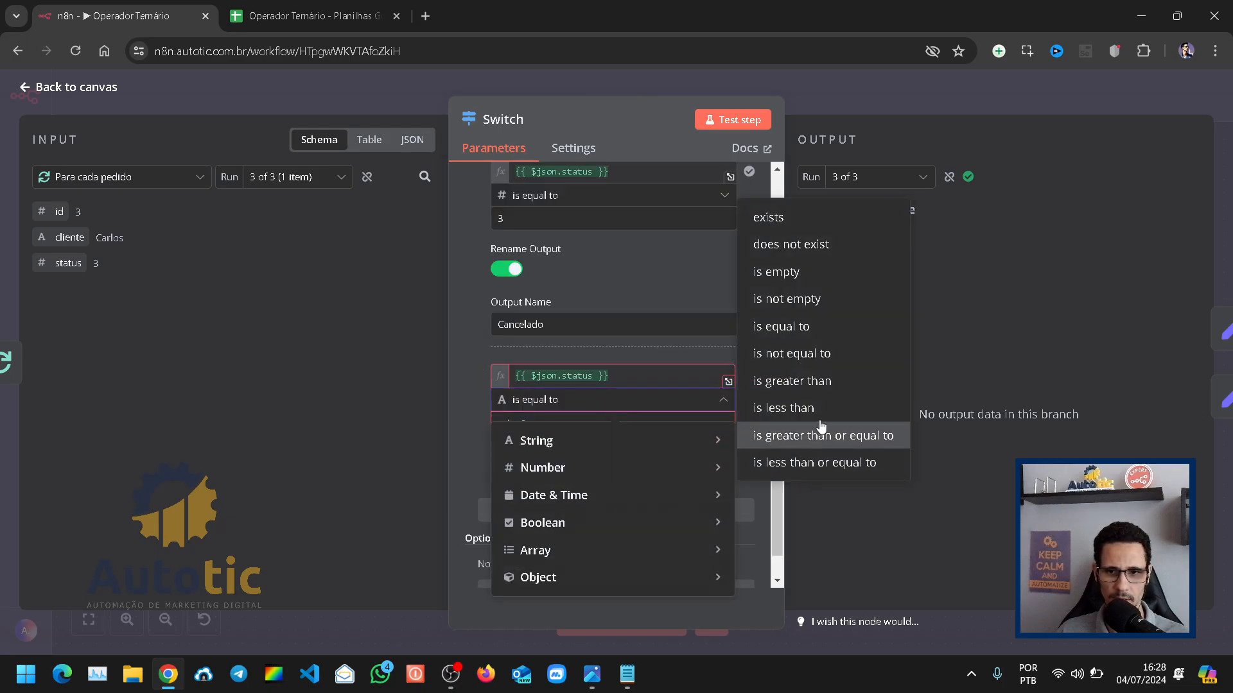
pyautogui.click(801, 334)
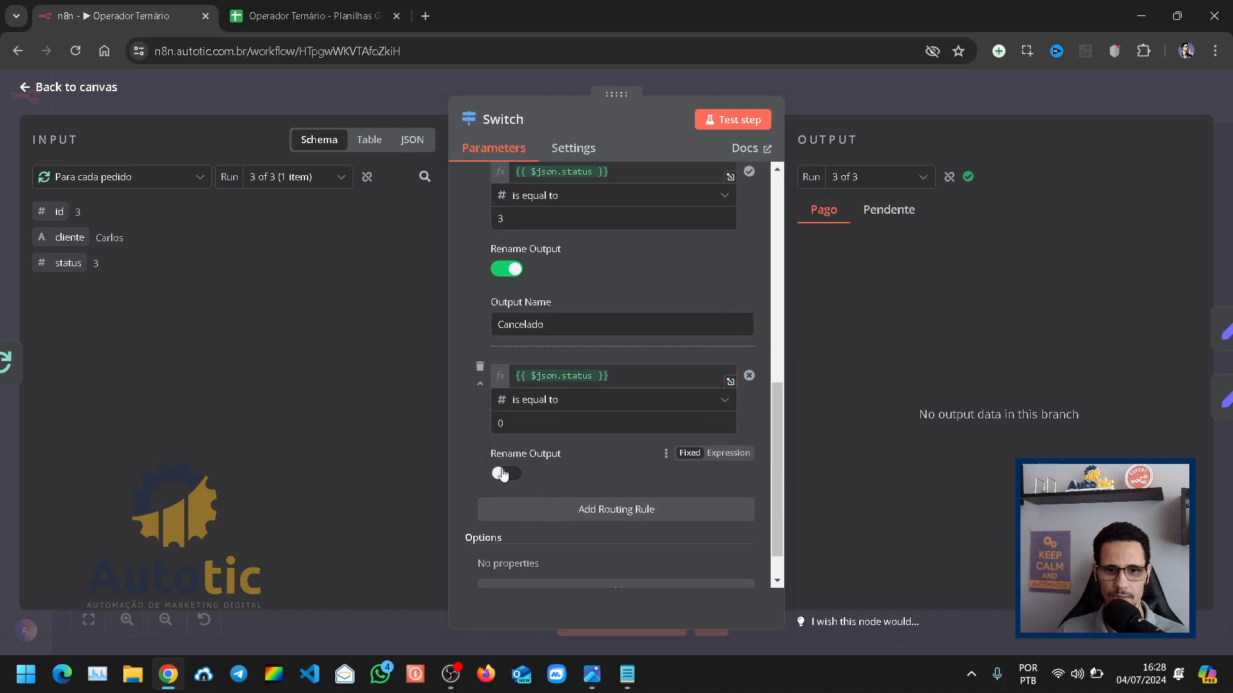
pyautogui.click(518, 420)
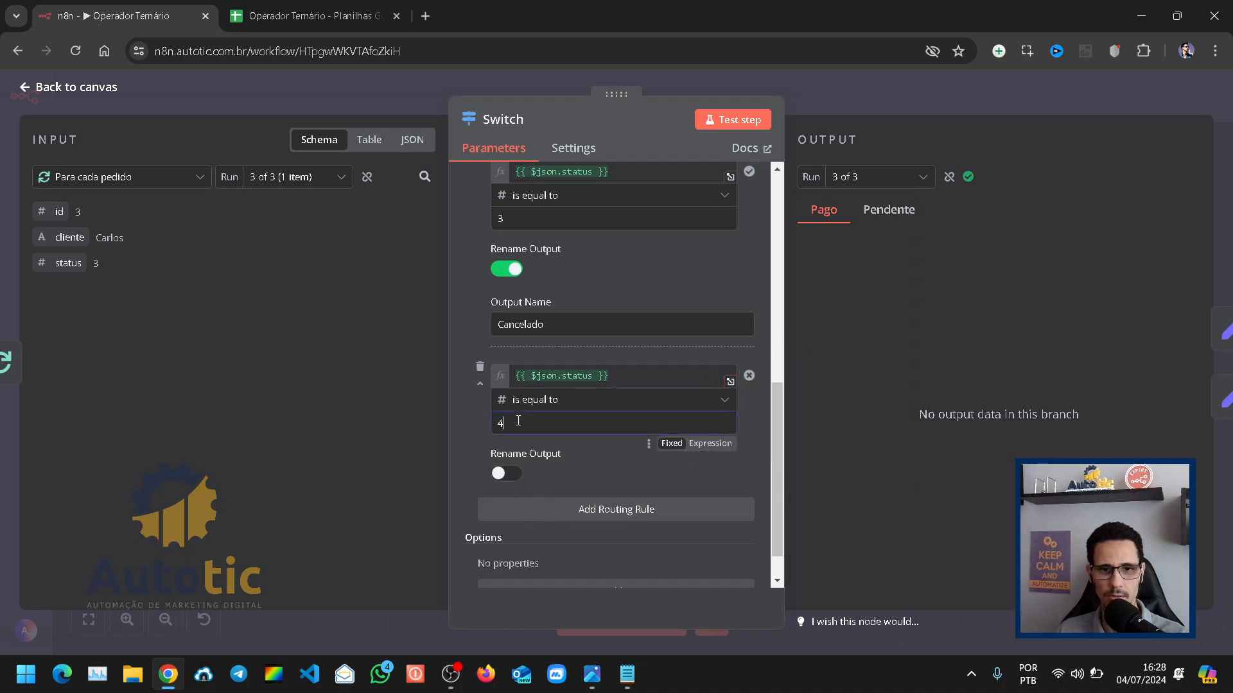
pyautogui.write('4')
pyautogui.click(506, 474)
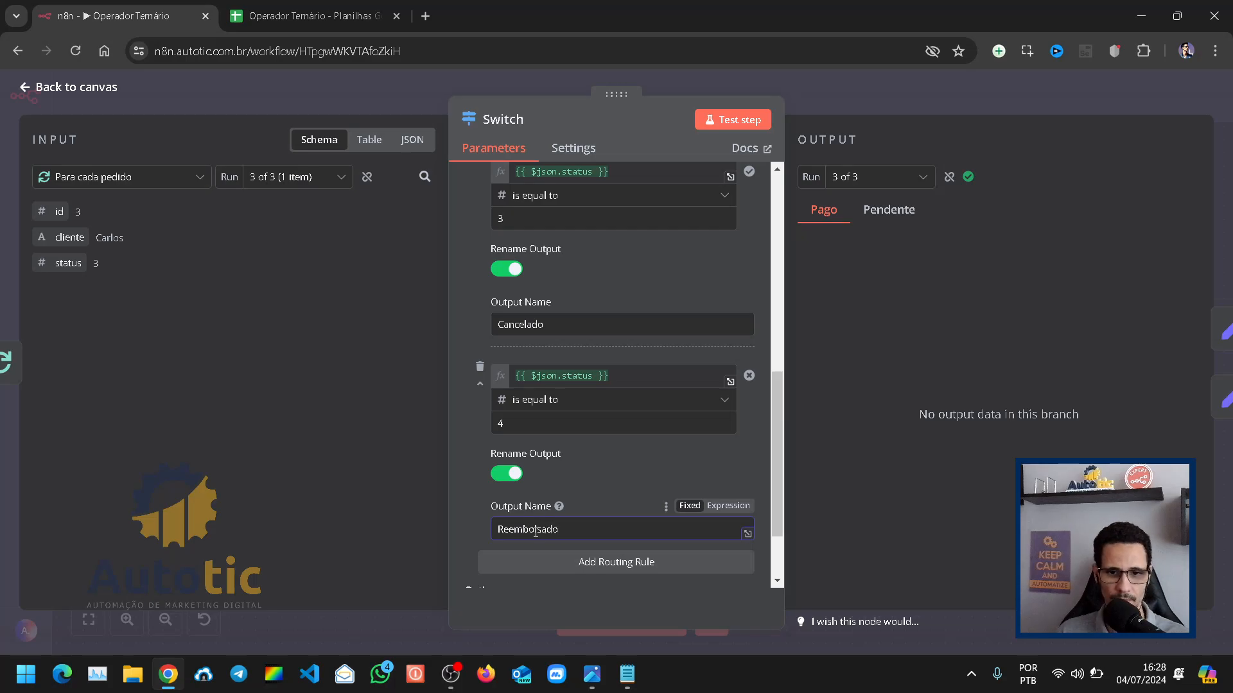
pyautogui.click(875, 101)
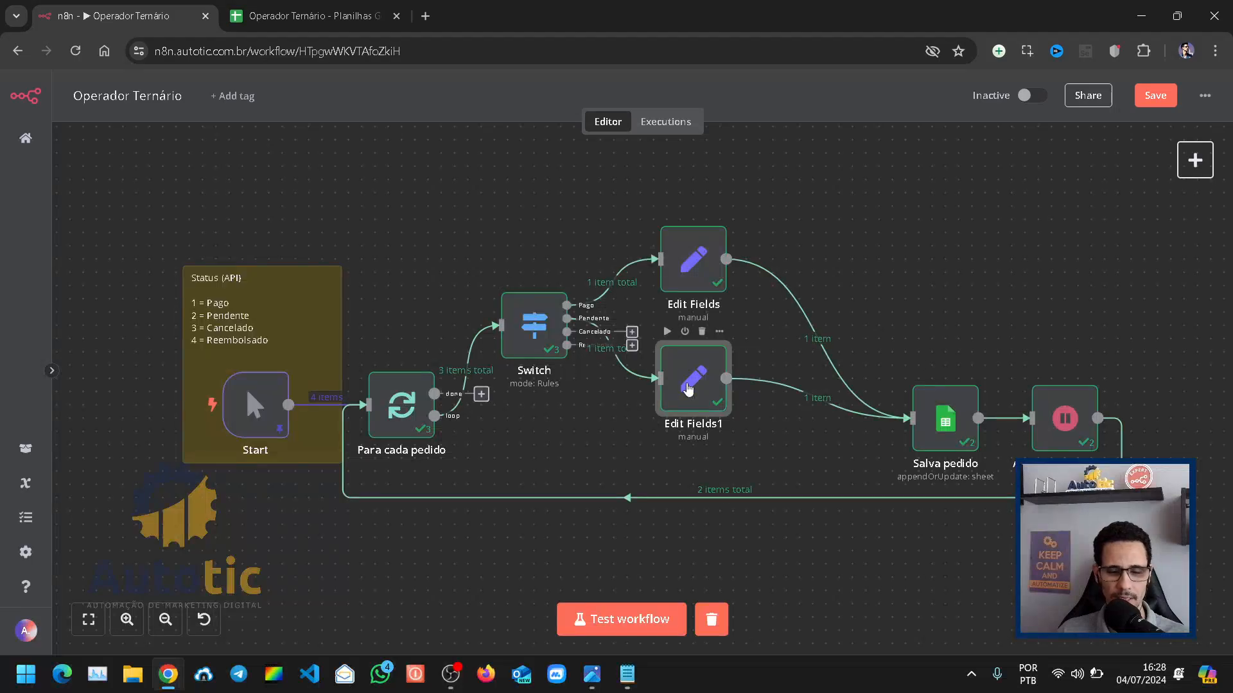
# Step: Duplicate the Pendente Edit Fields node and rearrange the three Edit Fields nodes in a vertical stack with the copy lowest
pyautogui.hotkey('ctrl', 'c')
pyautogui.hotkey('ctrl', 'v')
pyautogui.moveTo(955, 339); pyautogui.dragTo(754, 467)
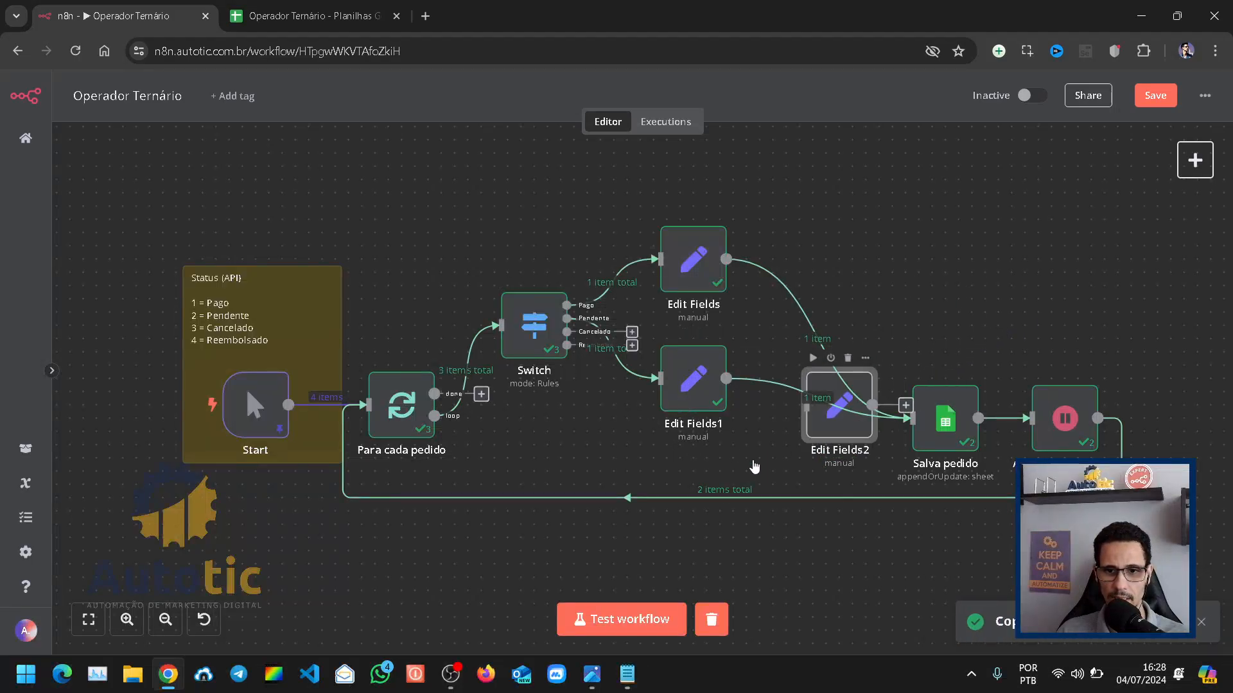
pyautogui.moveTo(693, 257); pyautogui.dragTo(706, 177)
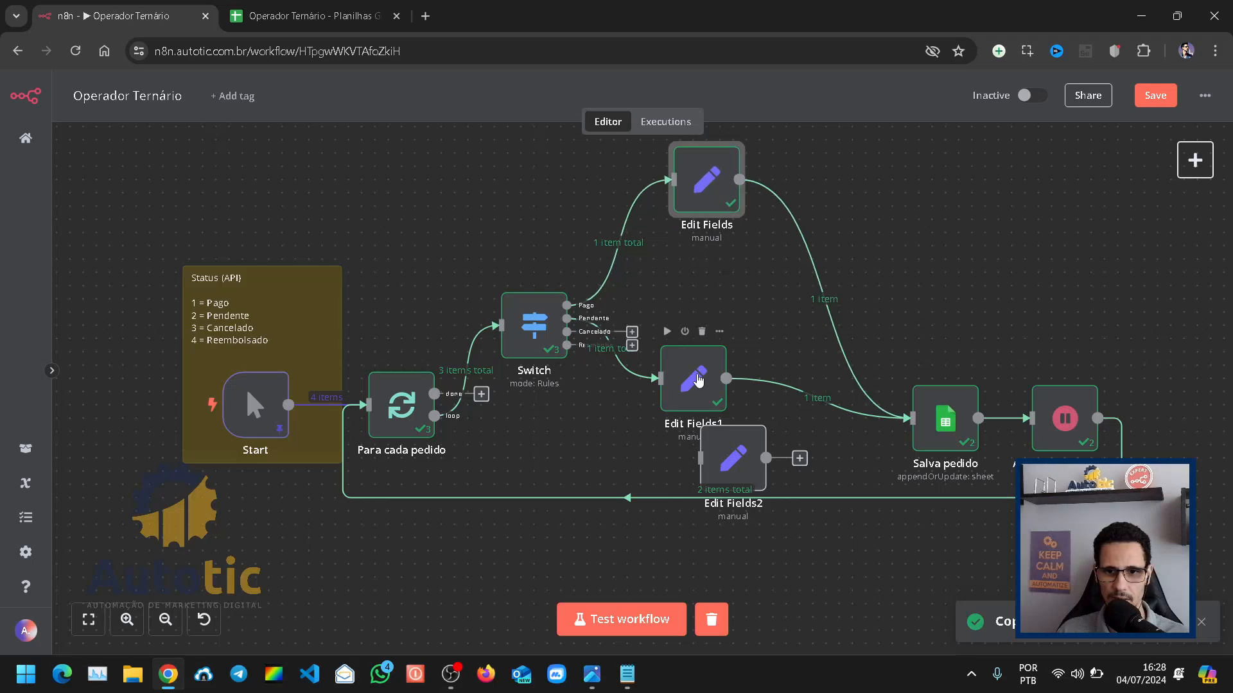
pyautogui.moveTo(698, 380); pyautogui.dragTo(711, 300)
pyautogui.moveTo(716, 452); pyautogui.dragTo(703, 399)
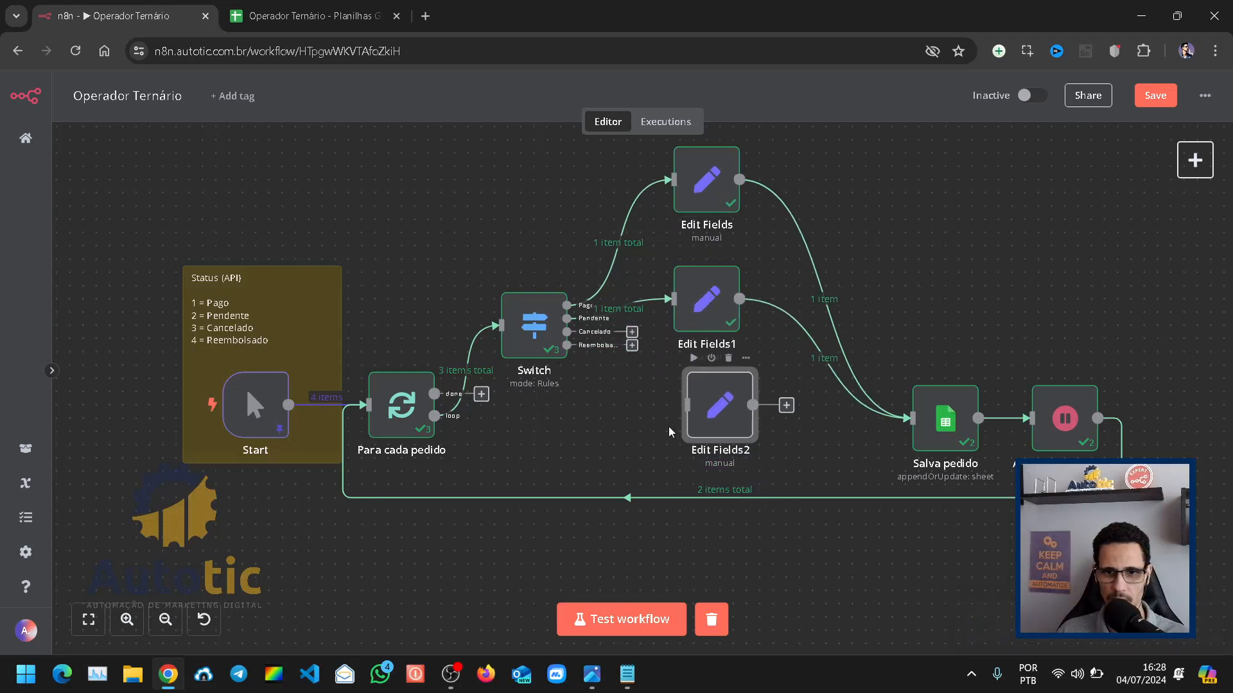
# Step: Duplicate the Edit Fields2 node and place the copy below the other Edit Fields nodes
pyautogui.hotkey('ctrl', 'c')
pyautogui.hotkey('ctrl', 'v')
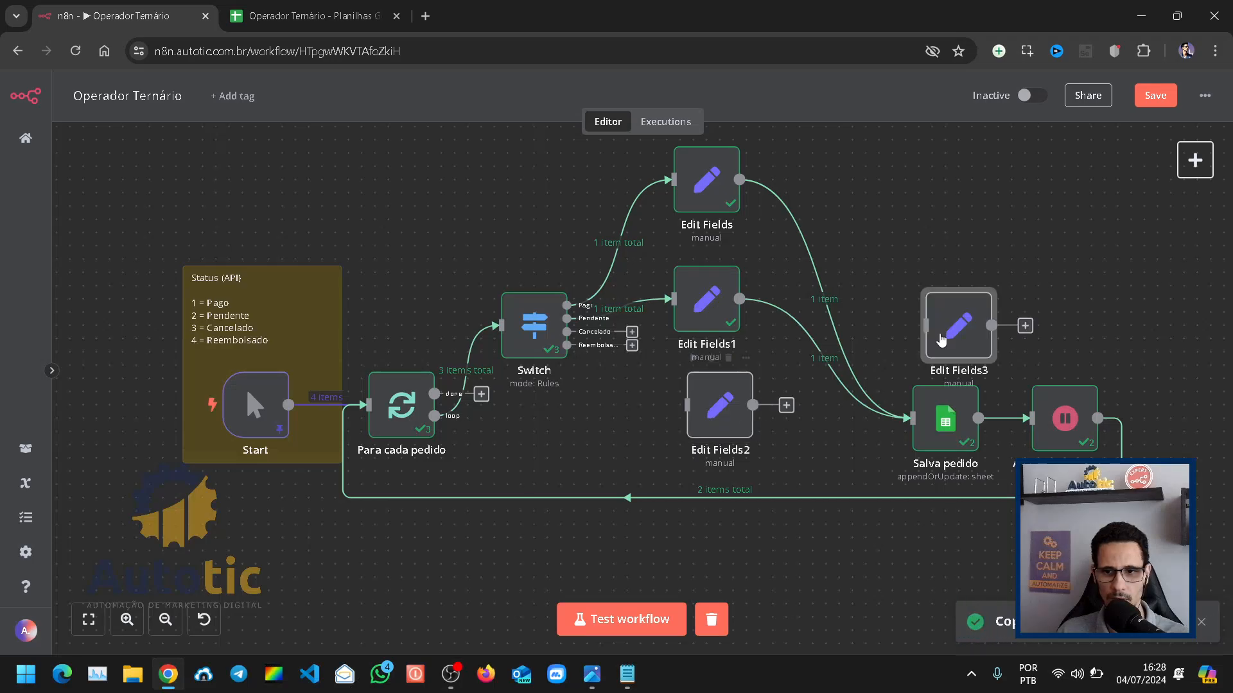
pyautogui.moveTo(963, 334); pyautogui.dragTo(717, 584)
# Step: Move the Salva pedido and wait nodes away from the branches and line up Edit Fields2 and Edit Fields3 under Edit Fields1
pyautogui.moveTo(1066, 421); pyautogui.dragTo(1186, 421)
pyautogui.moveTo(969, 404); pyautogui.dragTo(1020, 319)
pyautogui.click(1019, 319)
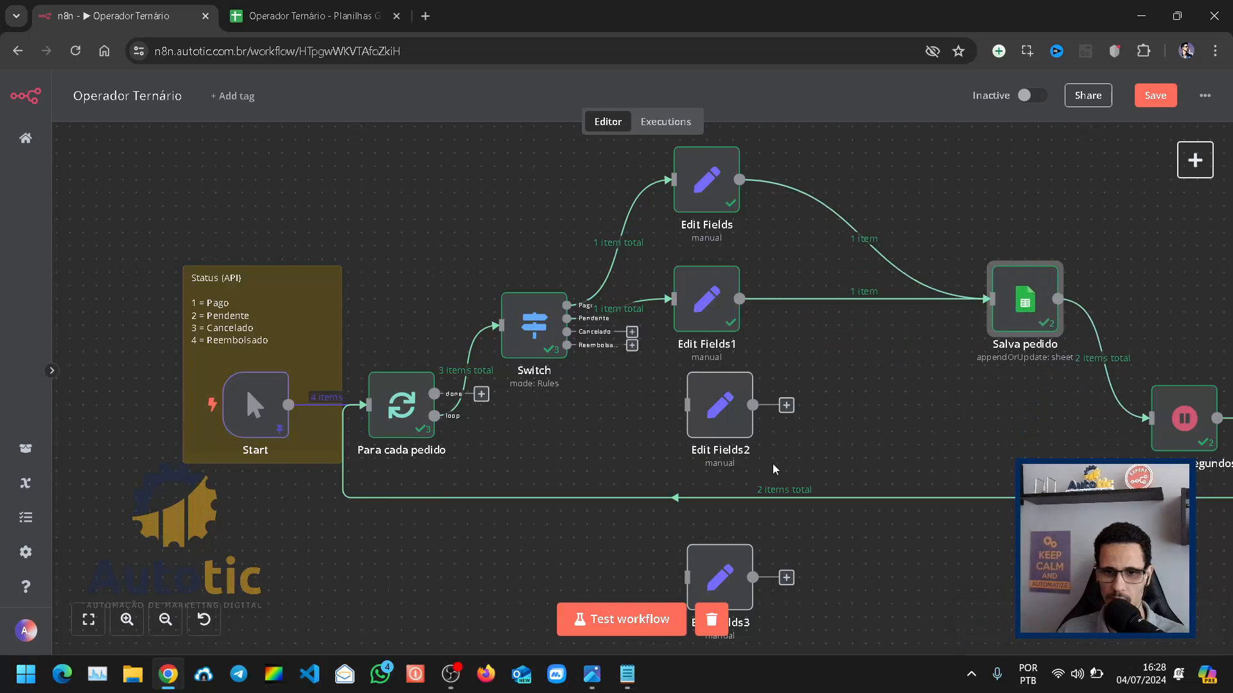
pyautogui.moveTo(1192, 439); pyautogui.dragTo(1179, 546)
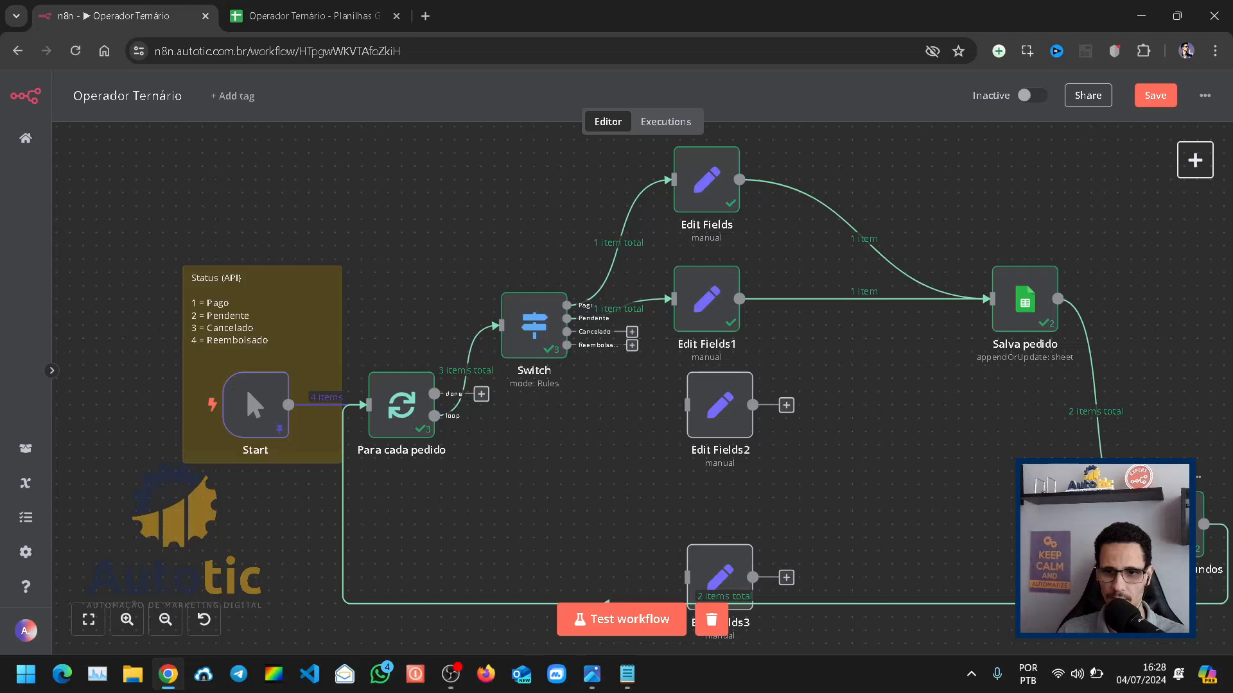
pyautogui.moveTo(696, 572); pyautogui.dragTo(683, 519)
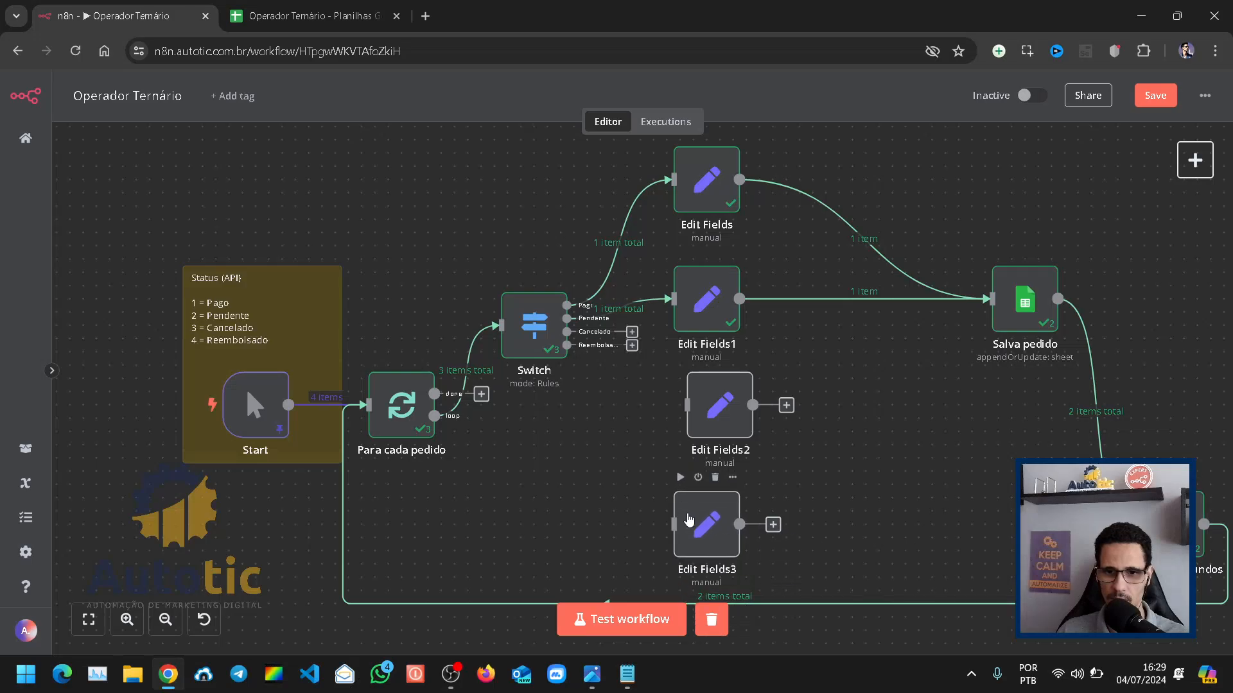
pyautogui.moveTo(725, 425); pyautogui.dragTo(712, 438)
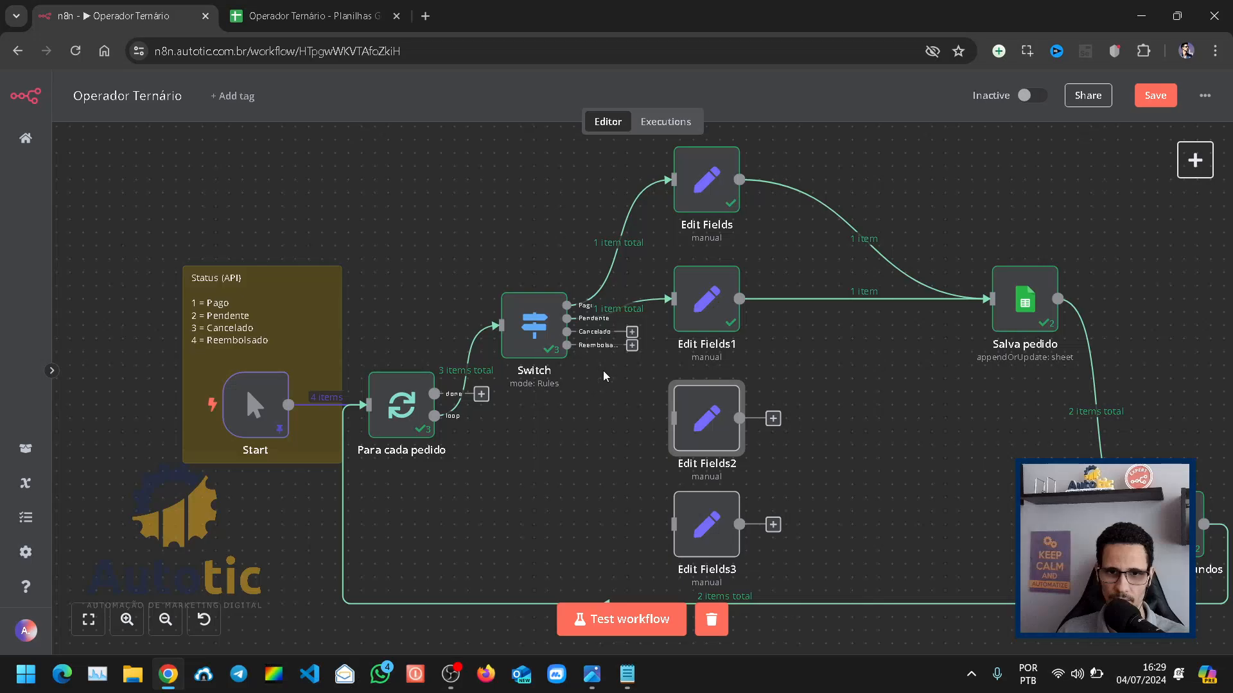
# Step: Connect the Switch outputs Cancelado to Edit Fields2 and Reembolsado to Edit Fields3, and link both nodes to Salva pedido
pyautogui.moveTo(633, 336); pyautogui.dragTo(672, 419)
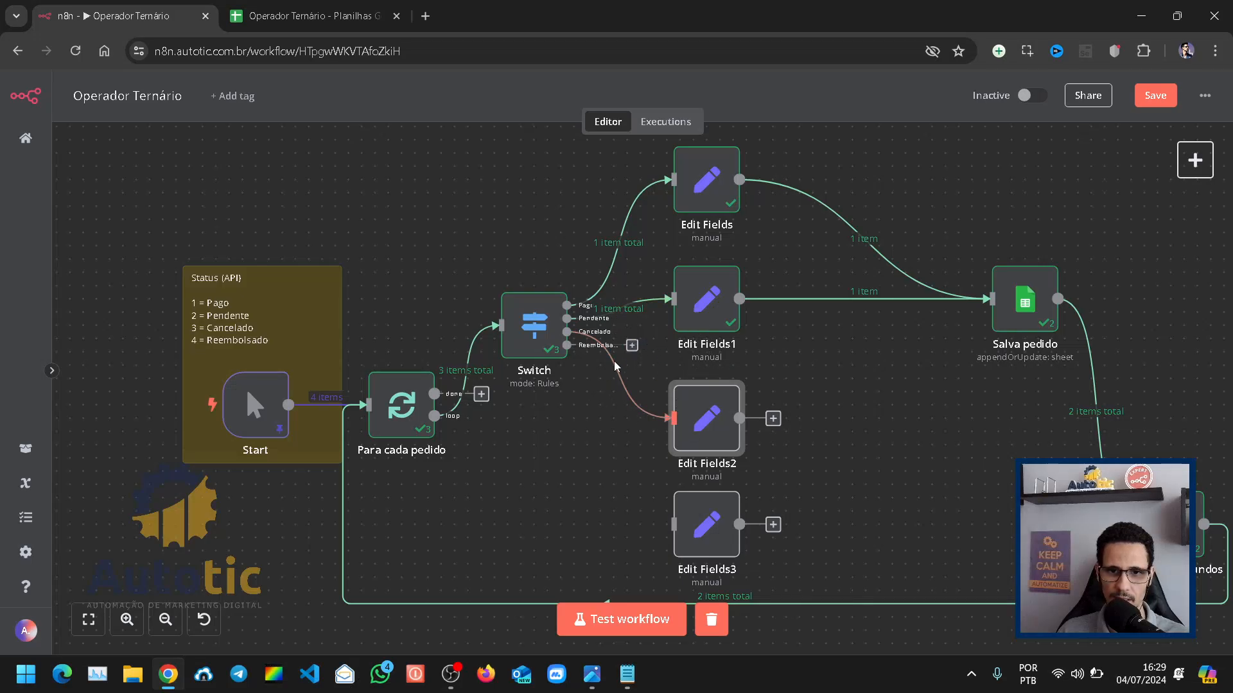
pyautogui.moveTo(632, 344); pyautogui.dragTo(676, 526)
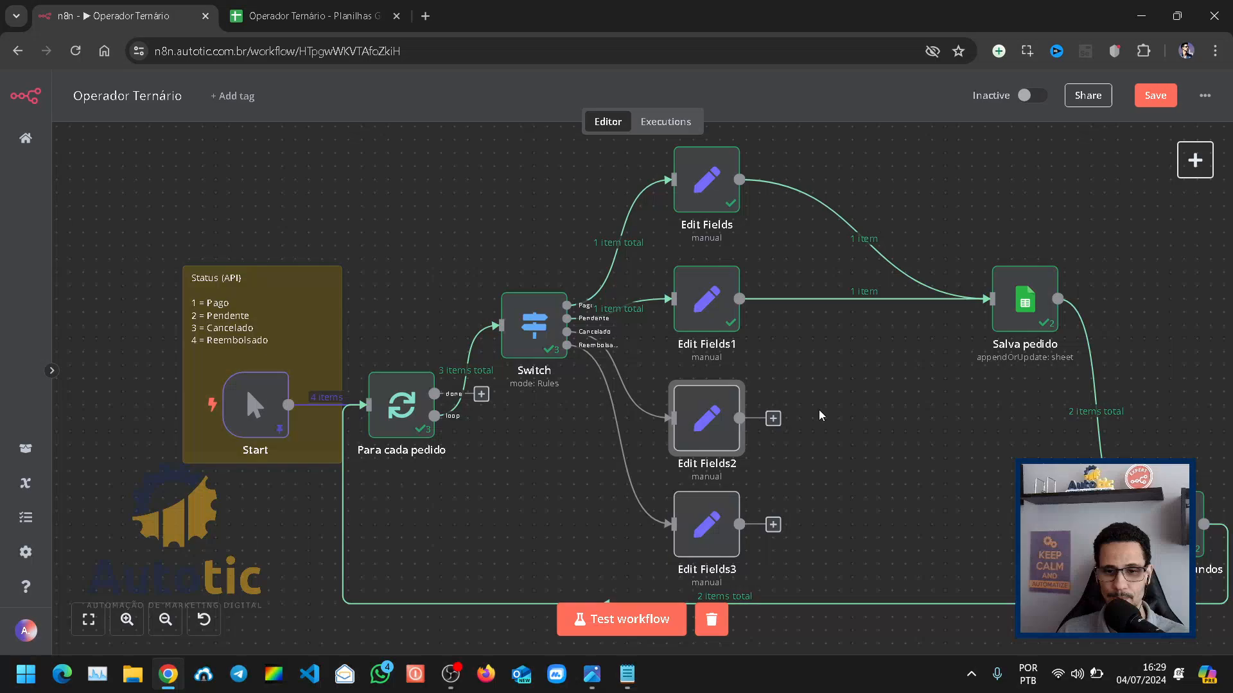
pyautogui.moveTo(808, 418); pyautogui.dragTo(990, 299)
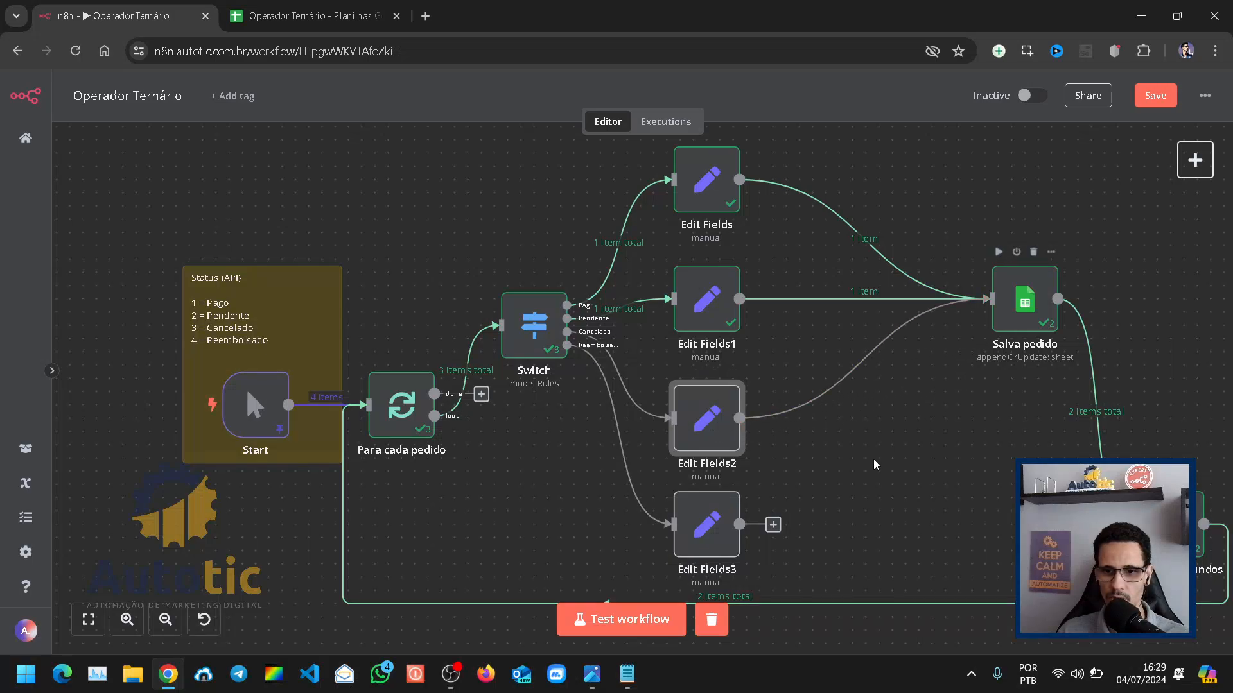
pyautogui.moveTo(773, 524); pyautogui.dragTo(977, 389)
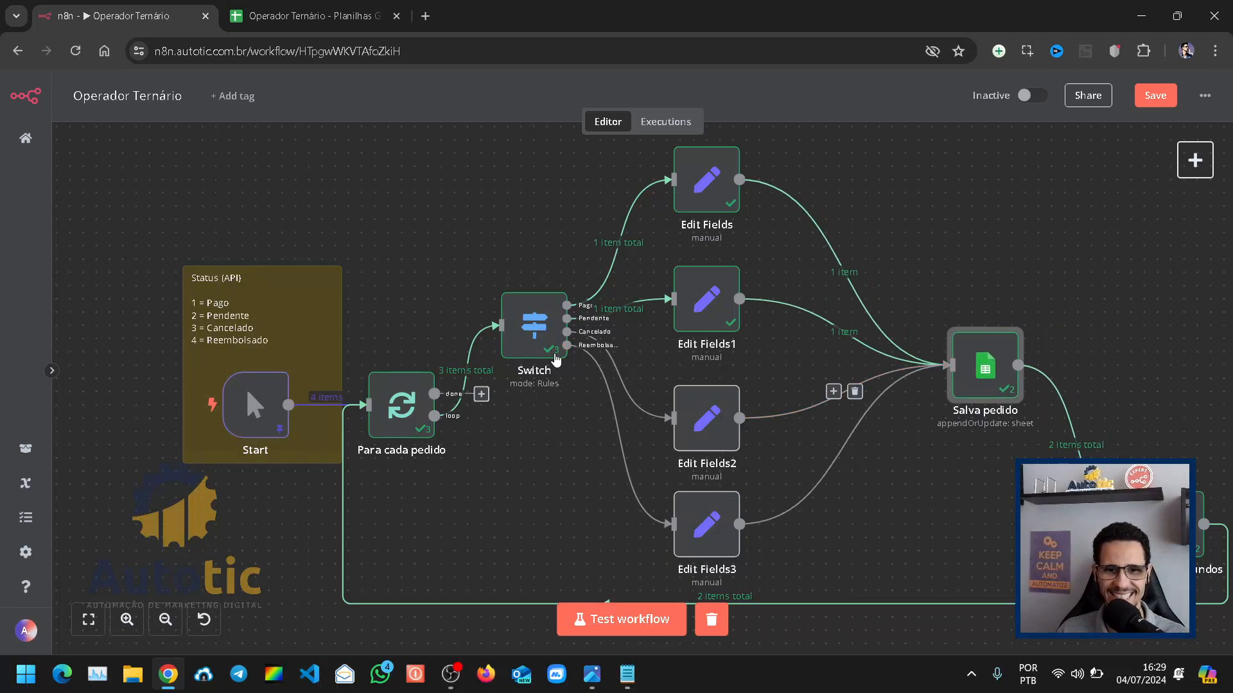
# Step: Shift the four Edit Fields nodes farther from the Switch, keeping them in one aligned column, and tidy the wait node's position
pyautogui.moveTo(715, 321); pyautogui.dragTo(755, 322)
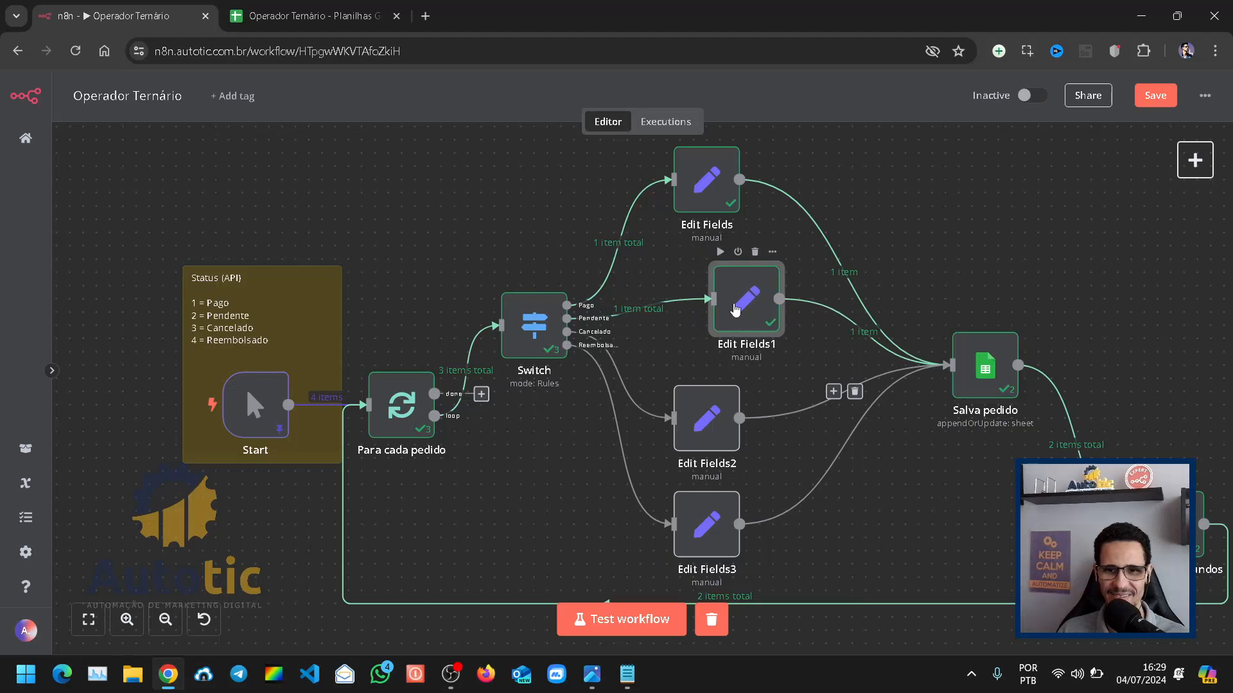
pyautogui.moveTo(713, 217); pyautogui.dragTo(752, 217)
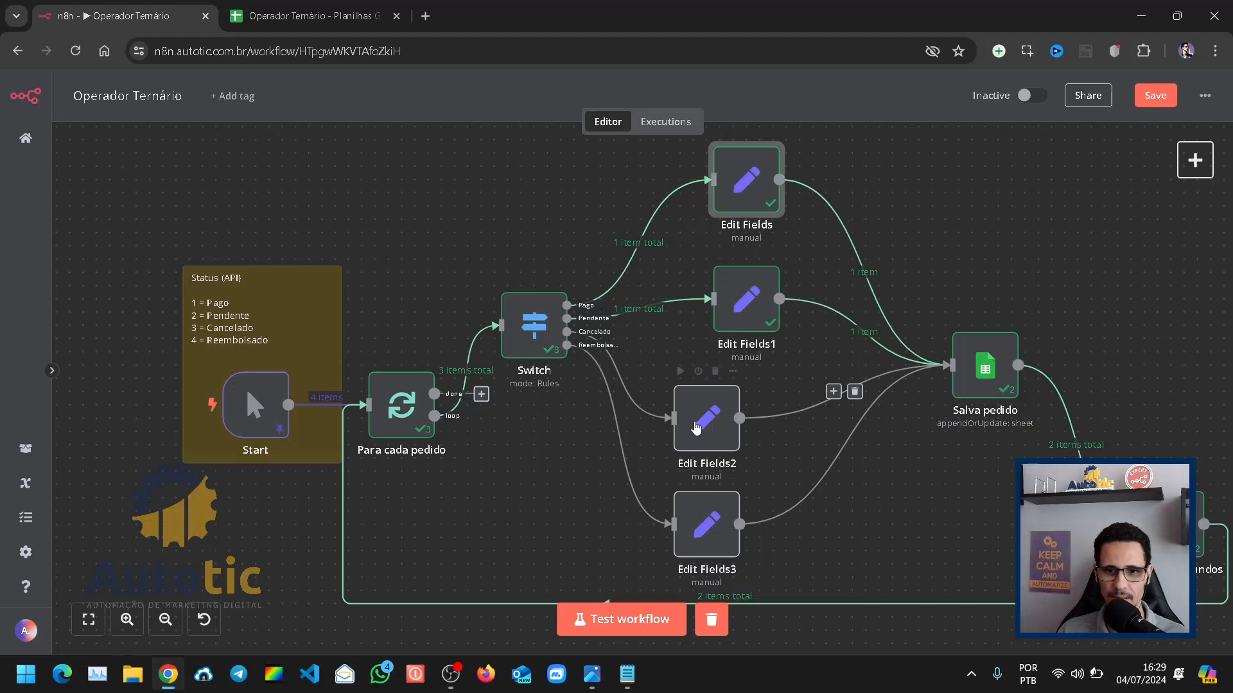
pyautogui.moveTo(710, 426); pyautogui.dragTo(750, 427)
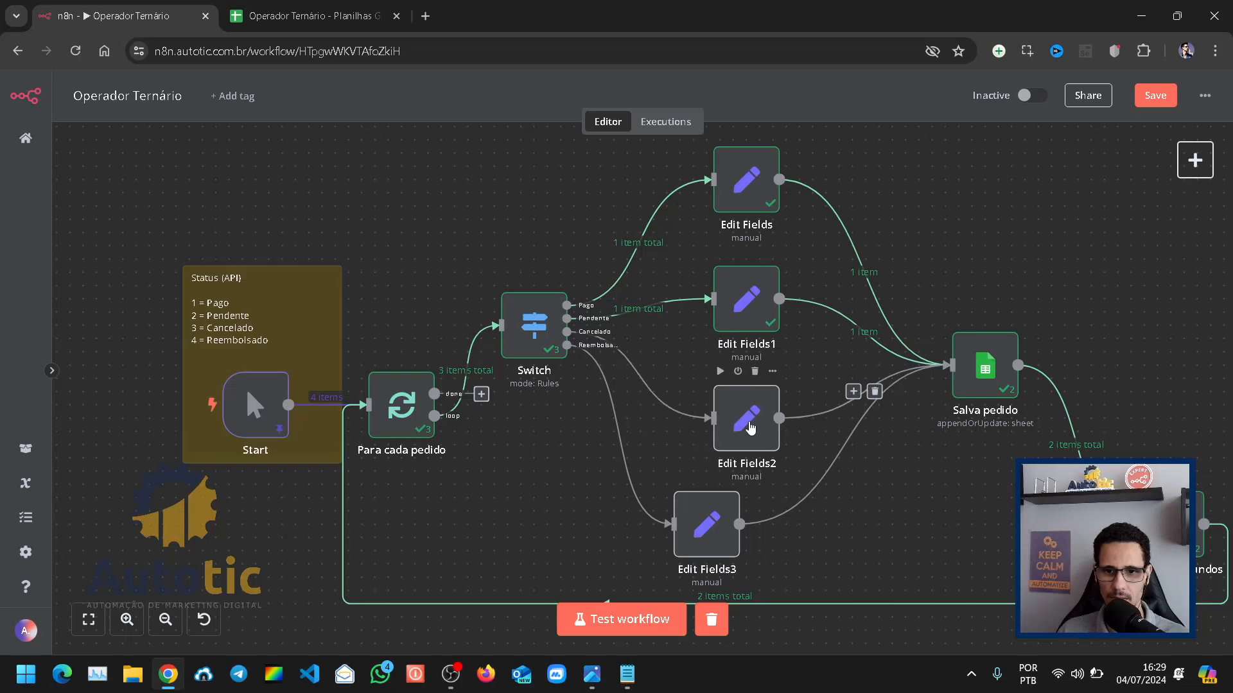
pyautogui.moveTo(697, 535); pyautogui.dragTo(736, 535)
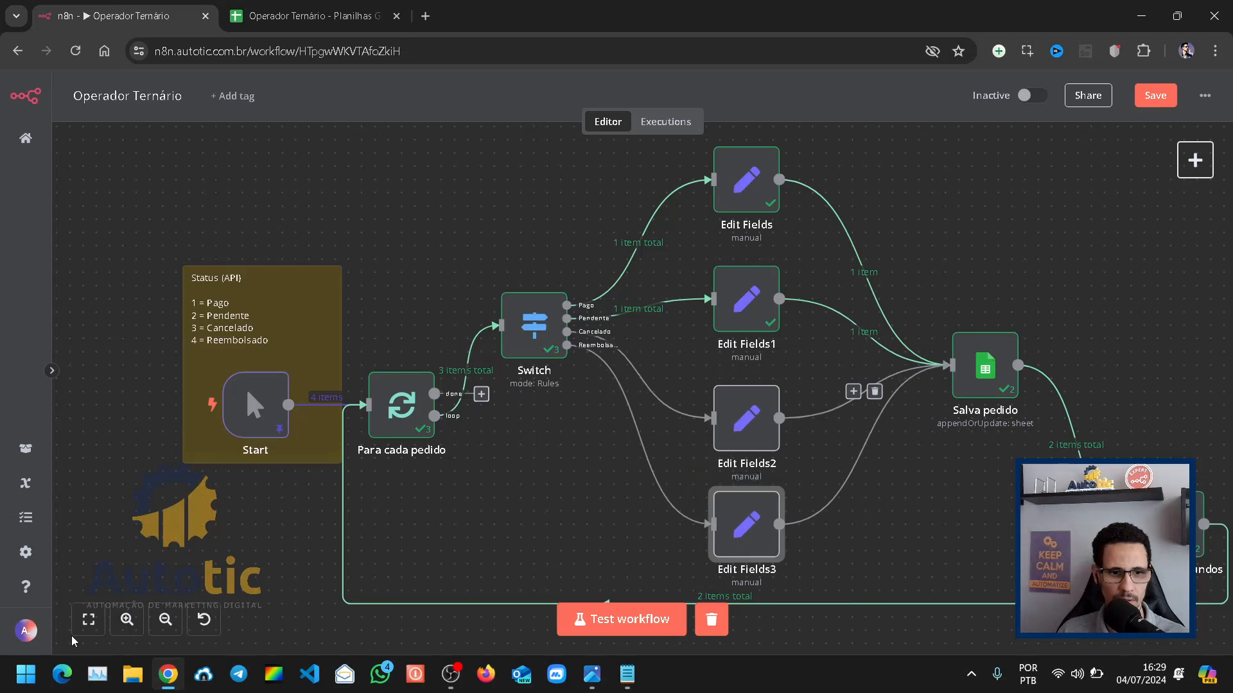
pyautogui.click(89, 620)
pyautogui.moveTo(1001, 510); pyautogui.dragTo(1011, 530)
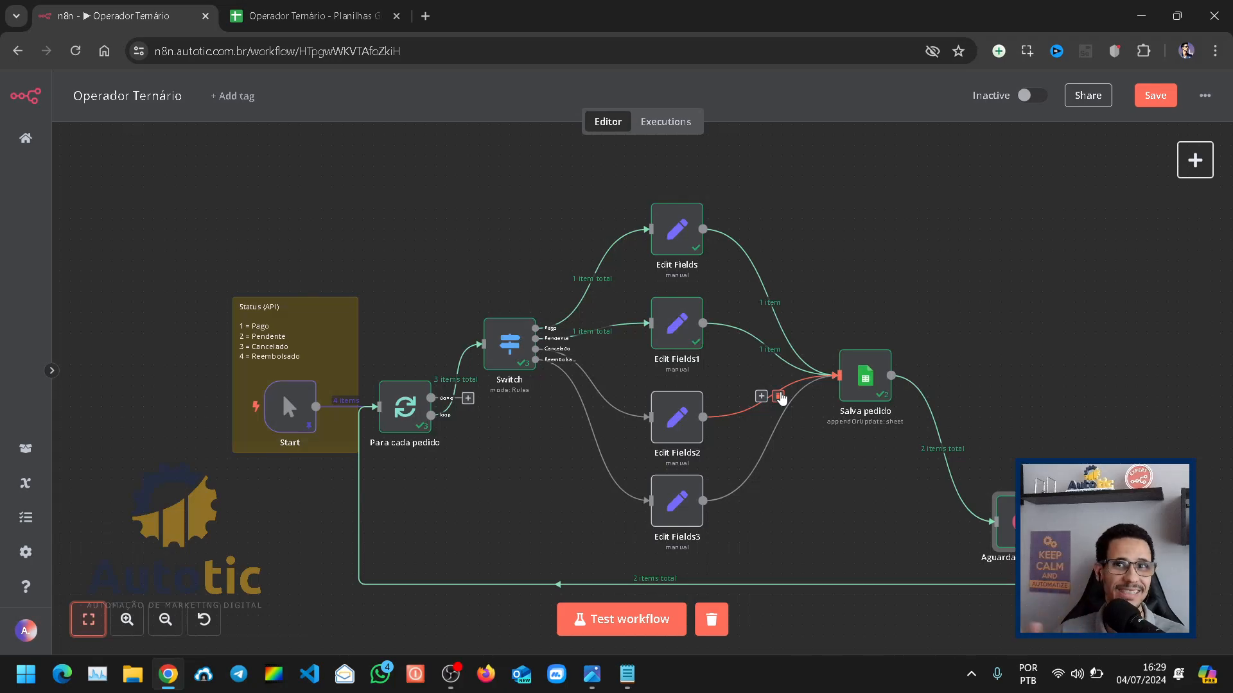
# Step: Set the status value in the Edit Fields2 node to Cancelado and return to the canvas
pyautogui.doubleClick(673, 424)
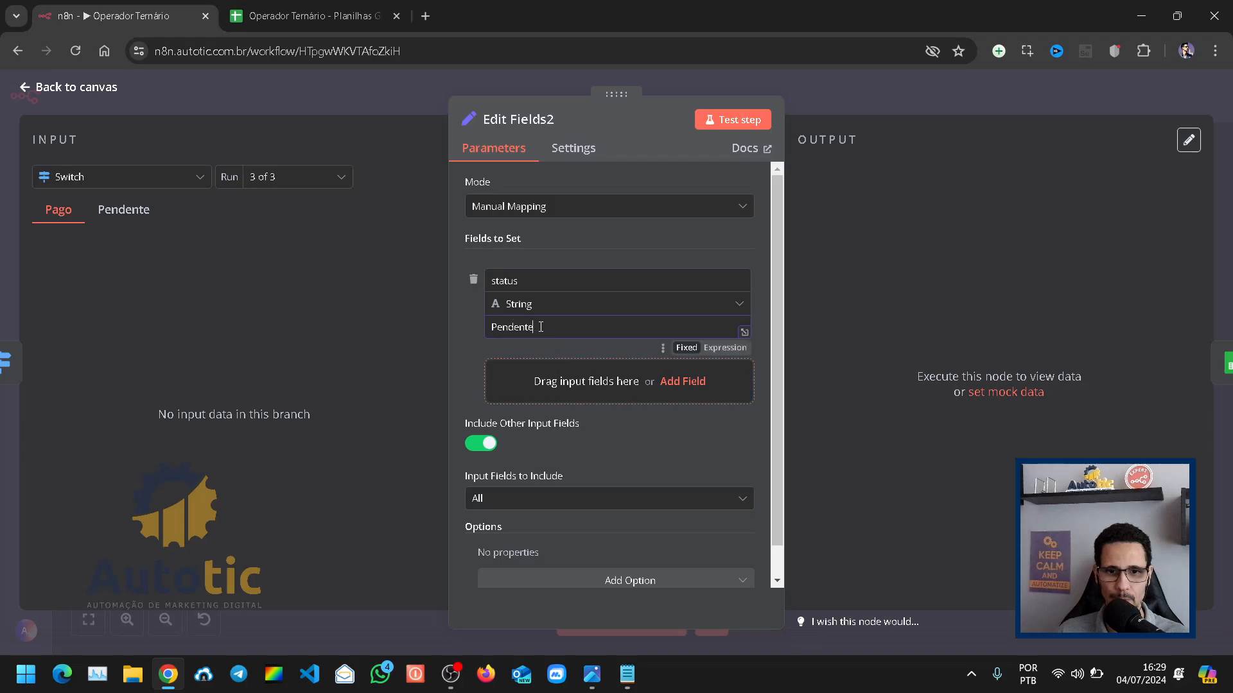
pyautogui.doubleClick(541, 327)
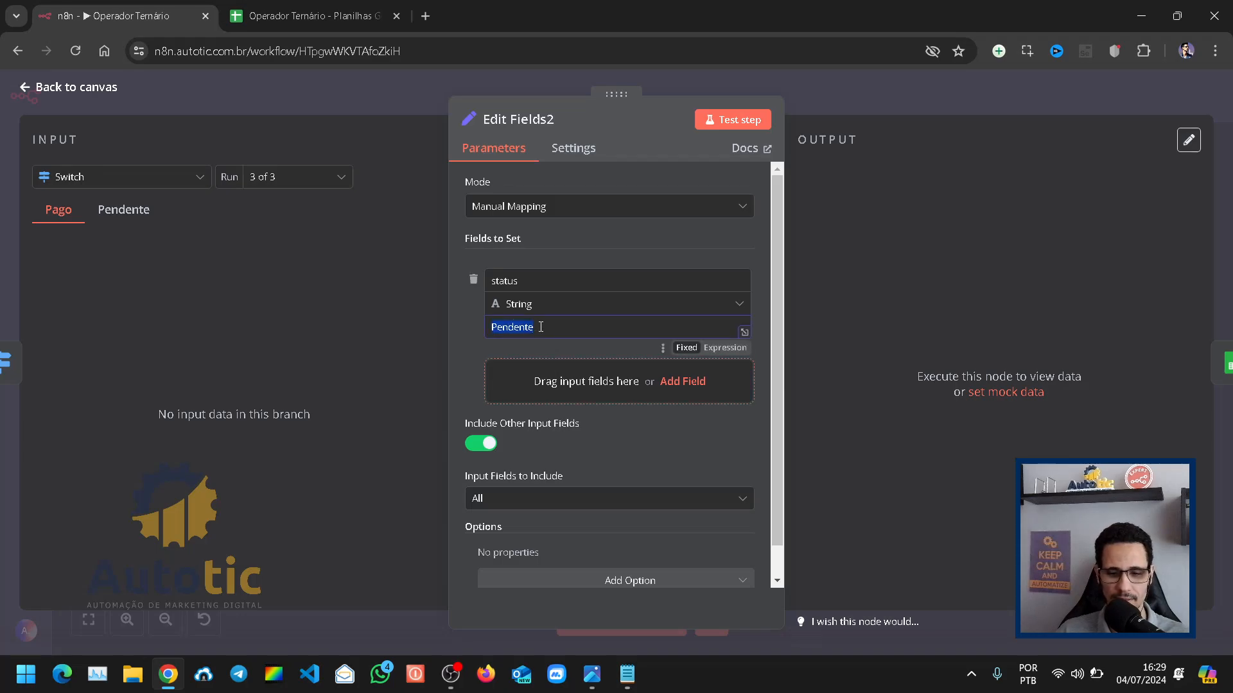
pyautogui.write('Cancelado')
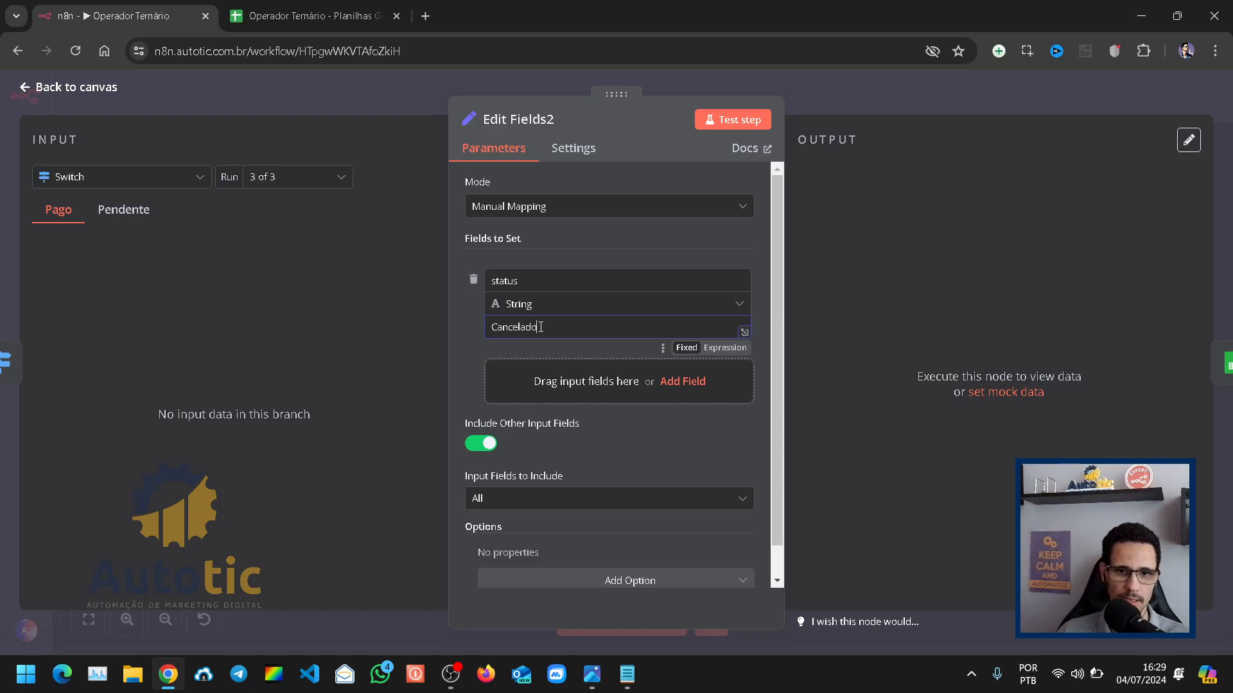
pyautogui.click(868, 82)
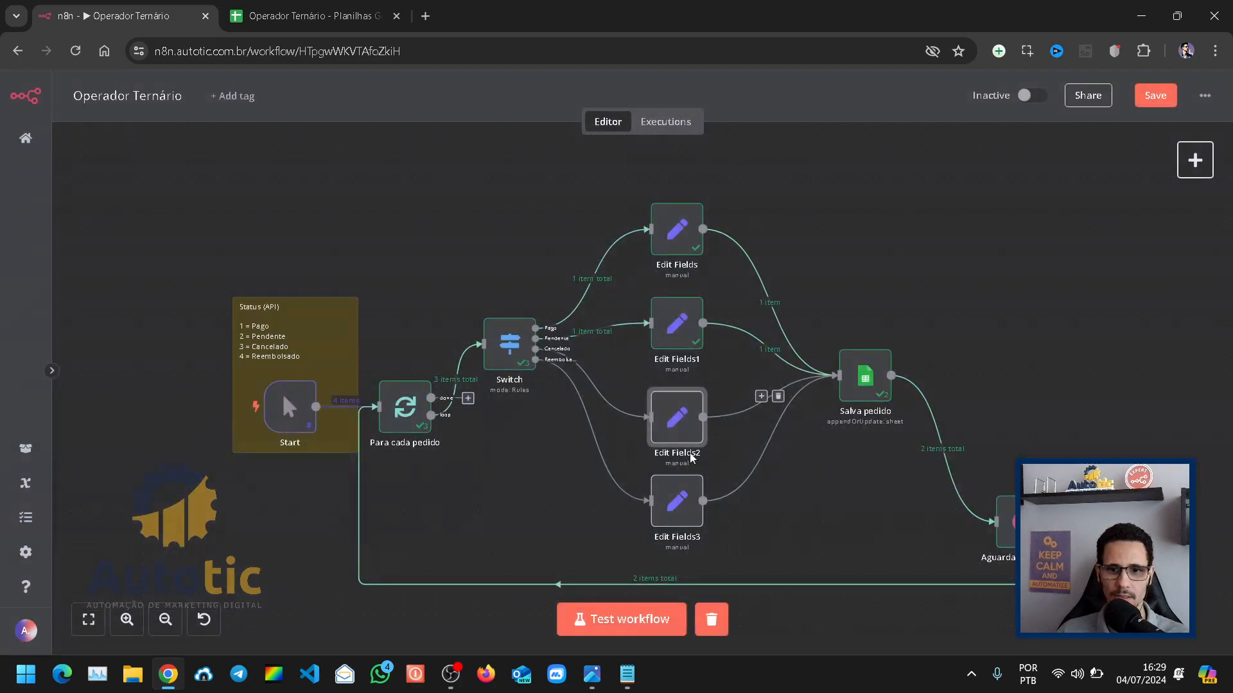
# Step: Set the status value in the Edit Fields3 node to Reembolsado and save the workflow
pyautogui.doubleClick(681, 507)
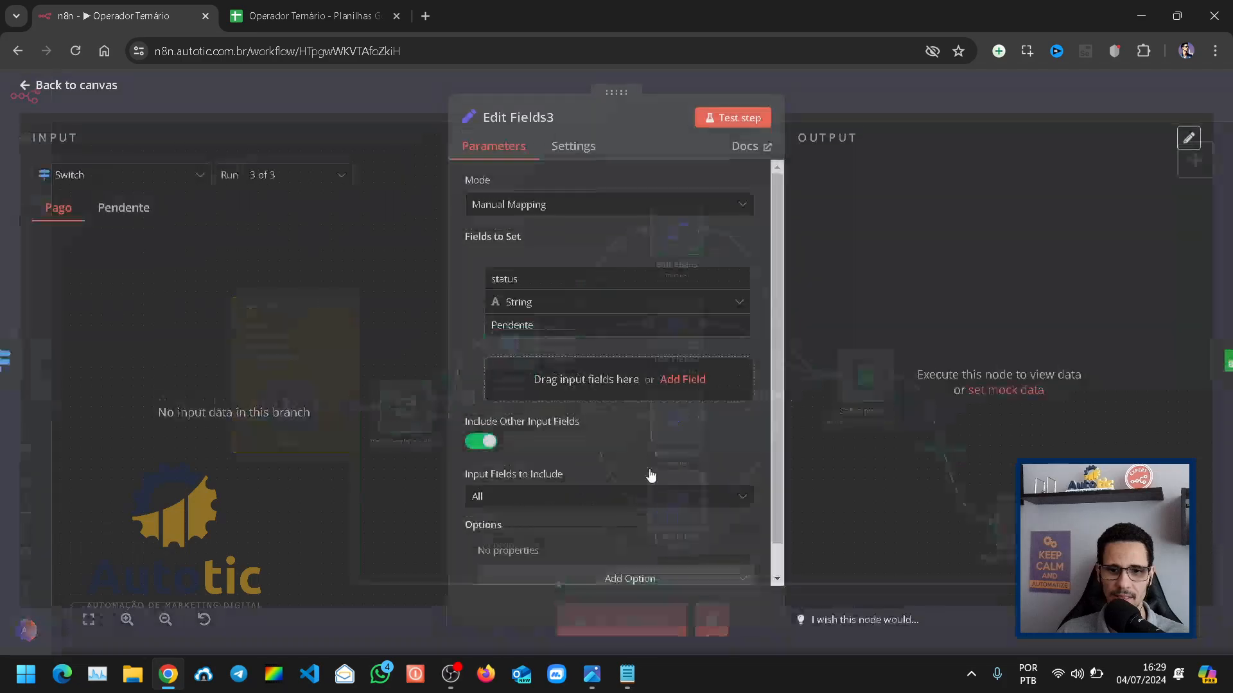
pyautogui.doubleClick(572, 335)
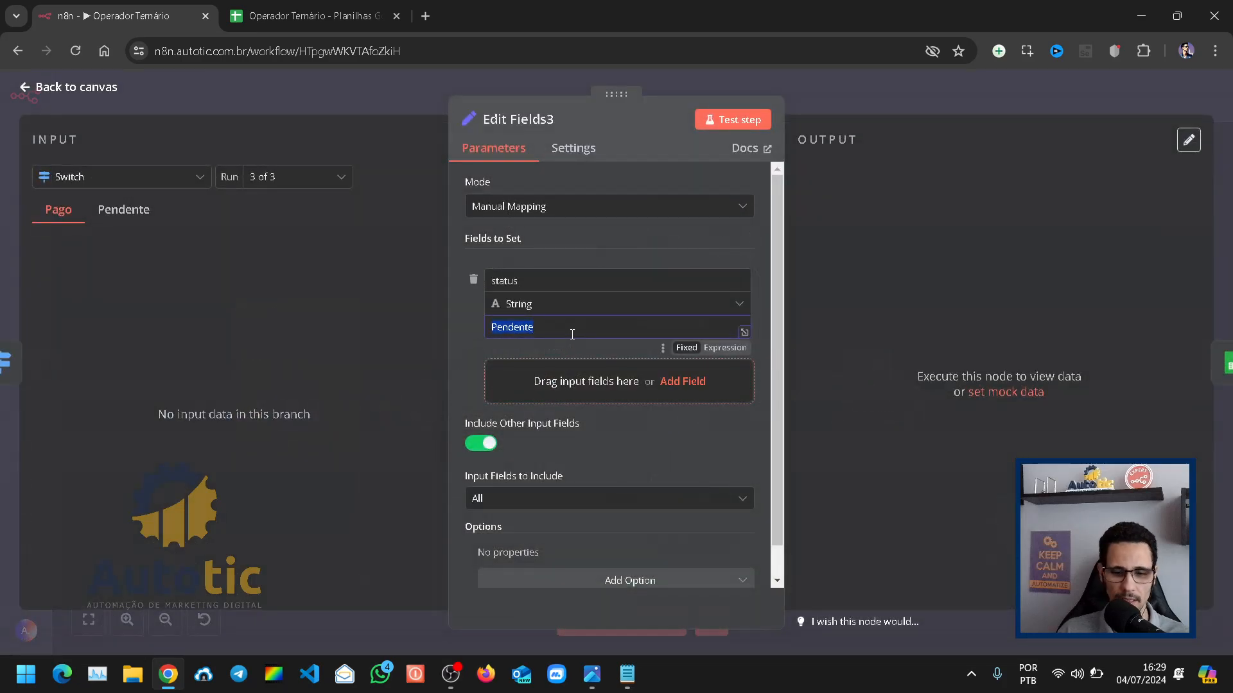
pyautogui.write('Reembolsado')
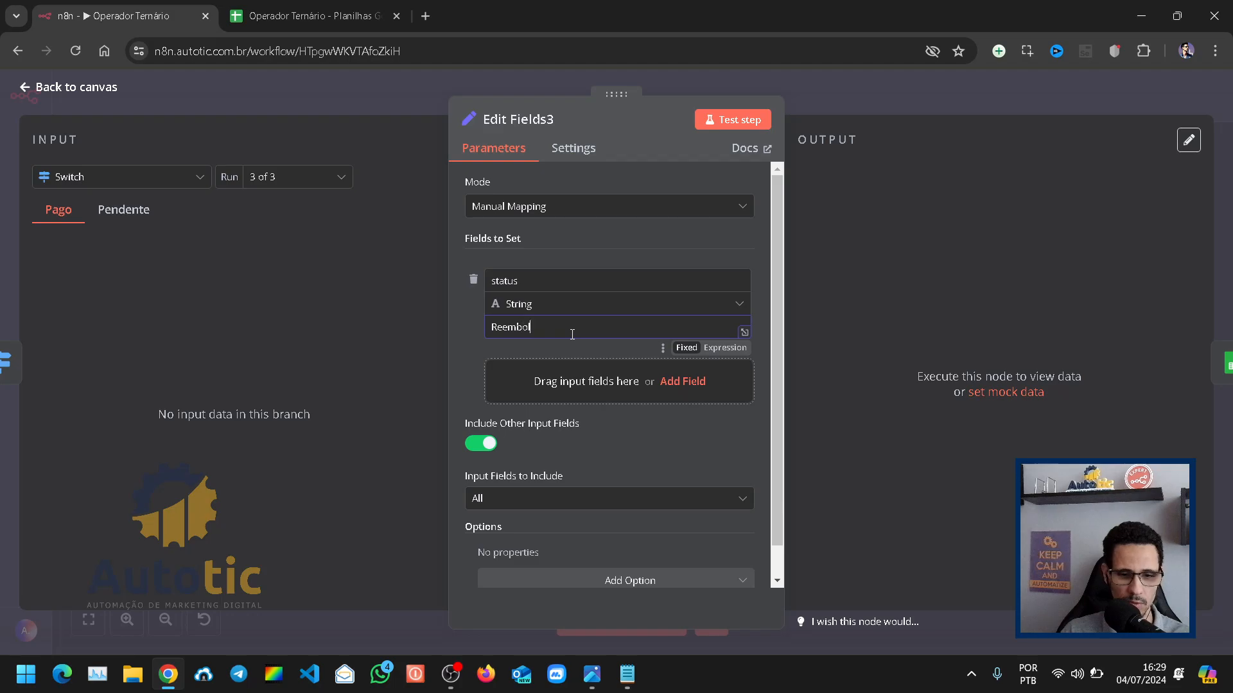
pyautogui.click(889, 94)
pyautogui.click(1156, 97)
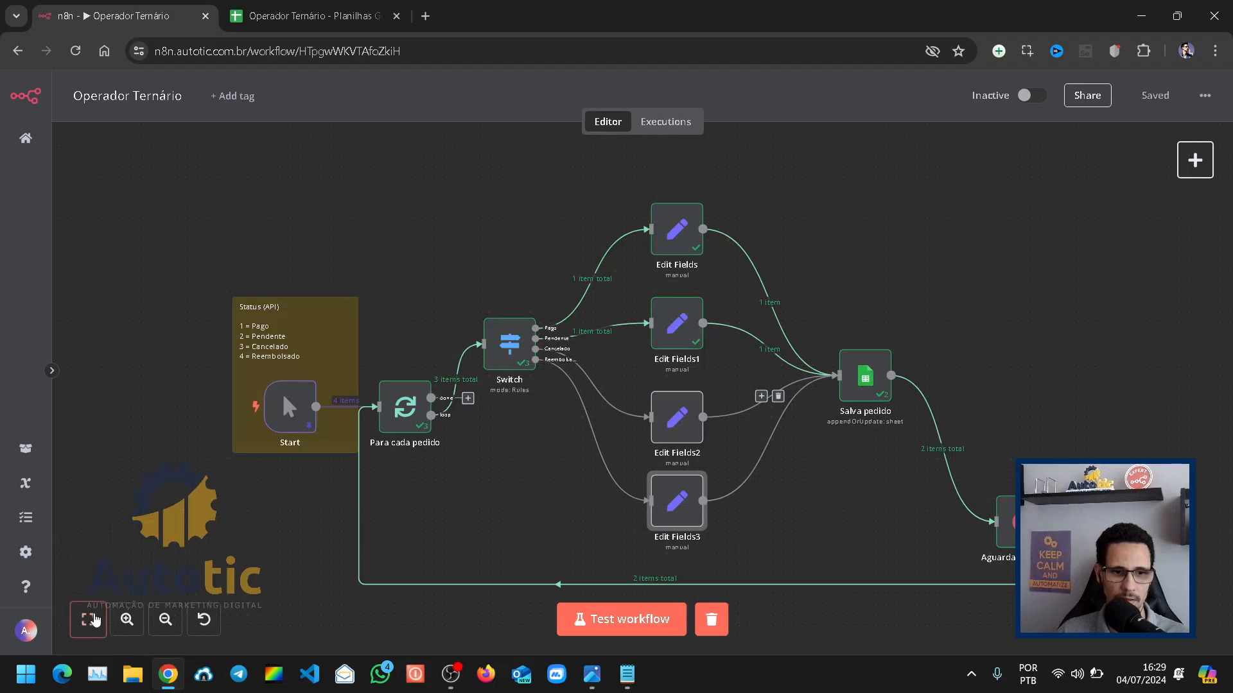
pyautogui.click(89, 620)
# Step: Switch to the Google Sheets spreadsheet and clear the old order rows in A2:C3 of the Pedidos sheet
pyautogui.click(307, 16)
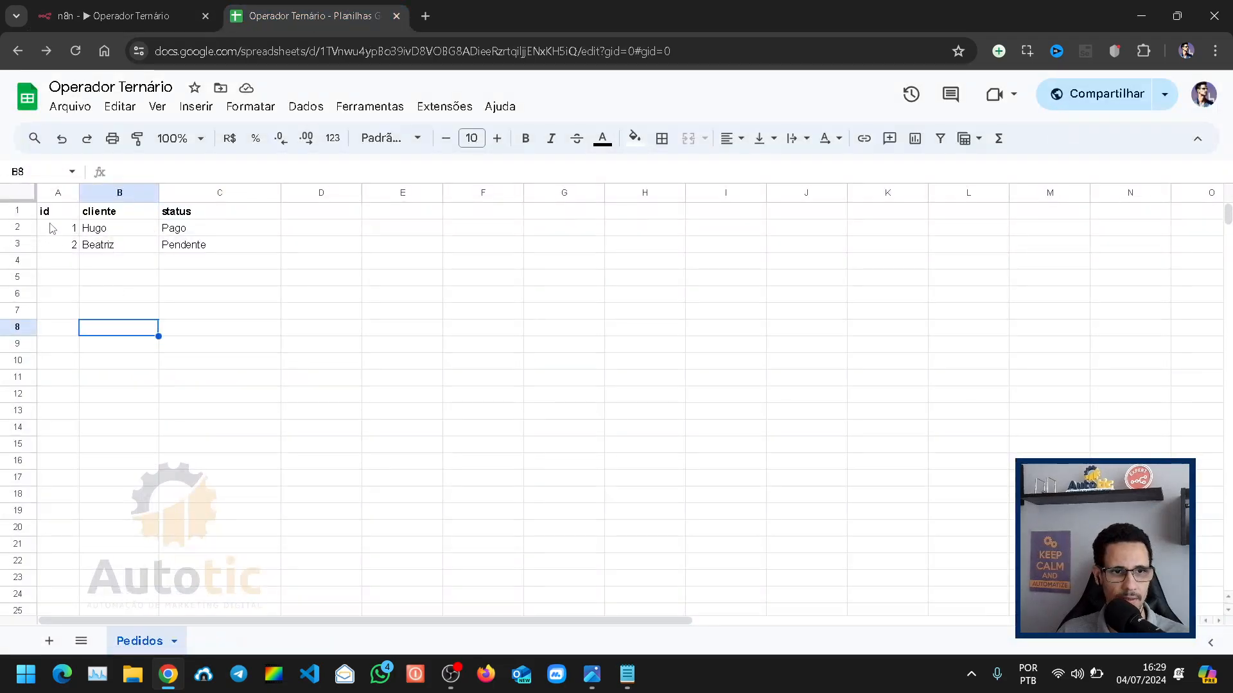
pyautogui.moveTo(64, 228); pyautogui.dragTo(184, 251)
pyautogui.press('Delete')
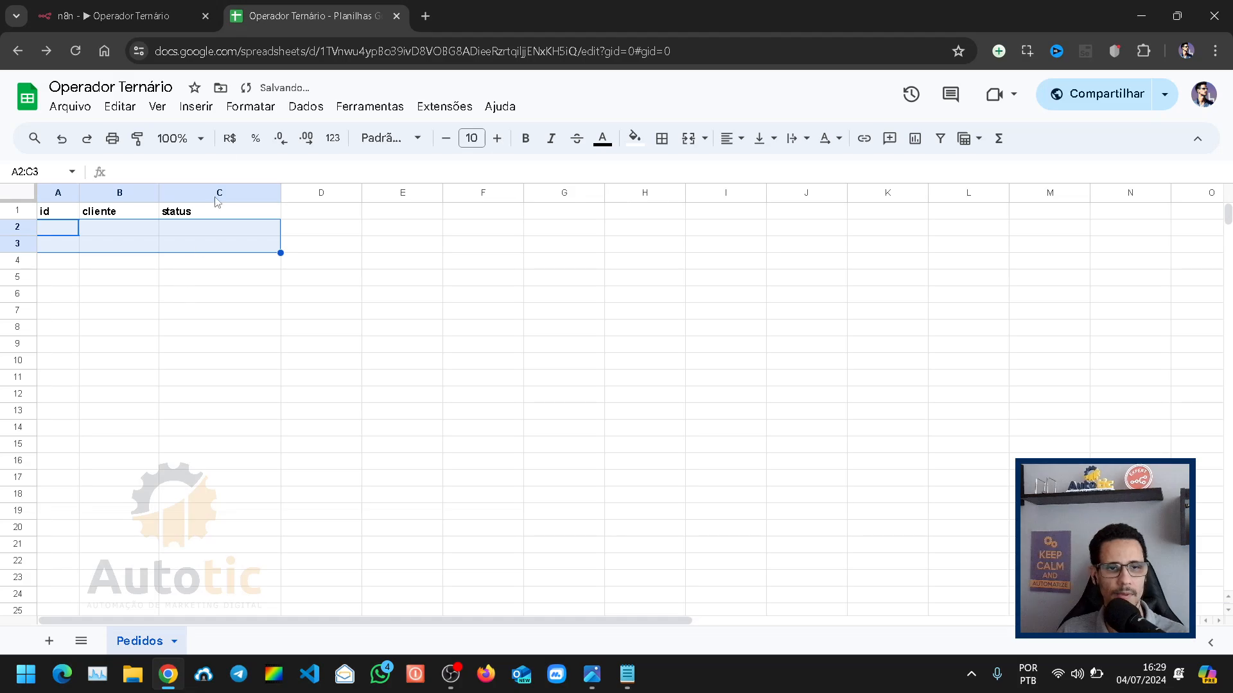
# Step: Run the n8n workflow as a test and watch the orders being written to the Pedidos sheet
pyautogui.click(109, 16)
pyautogui.click(581, 619)
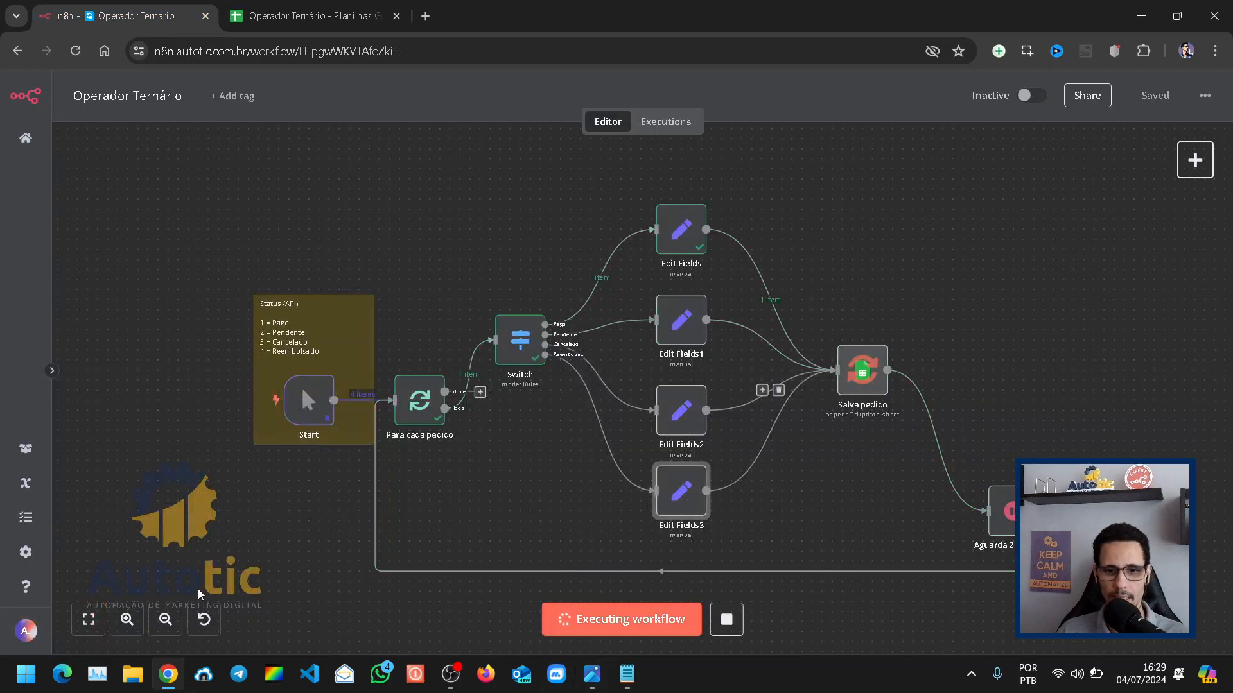
pyautogui.click(314, 15)
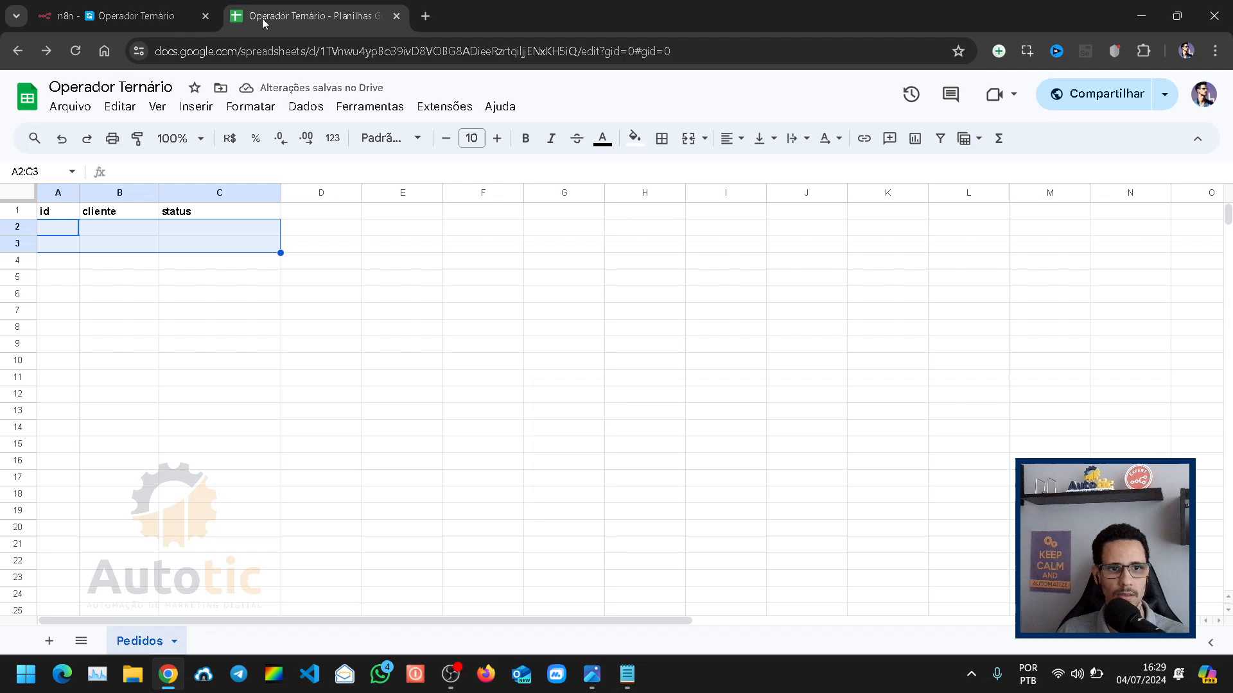
pyautogui.click(157, 380)
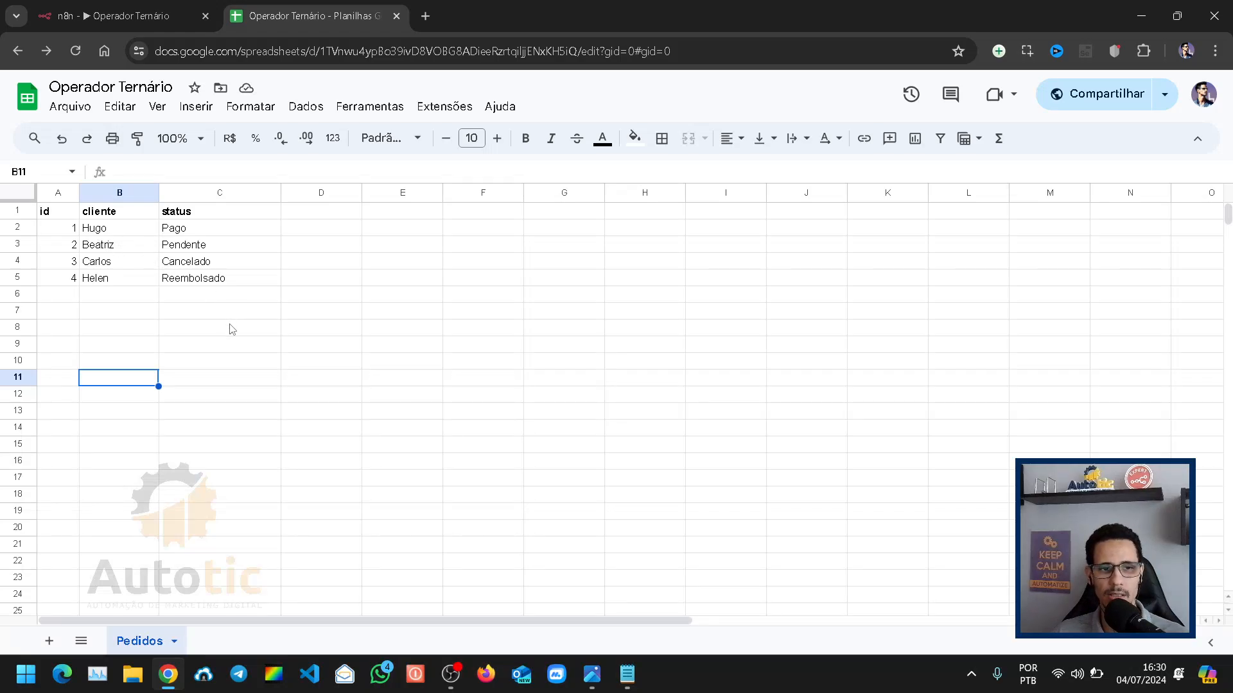
# Step: Check the status texts saved in the Pedidos sheet against the Switch and Edit Fields branches of the n8n workflow
pyautogui.click(215, 248)
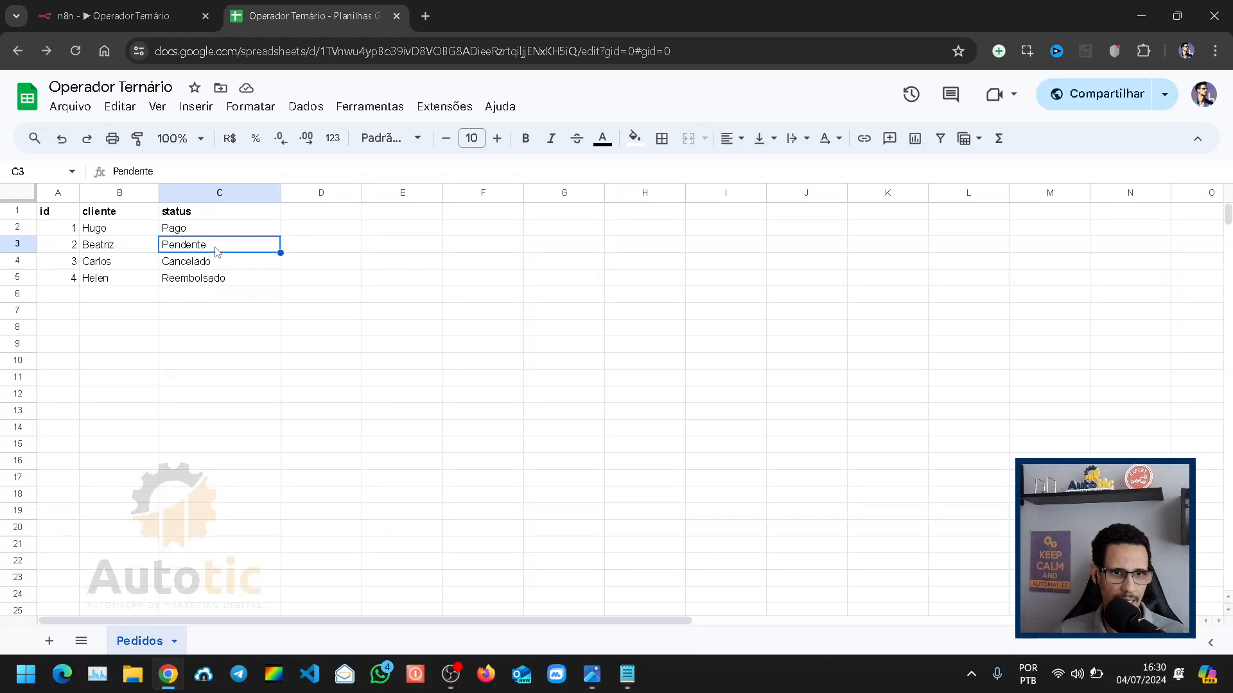
pyautogui.click(217, 263)
pyautogui.click(224, 232)
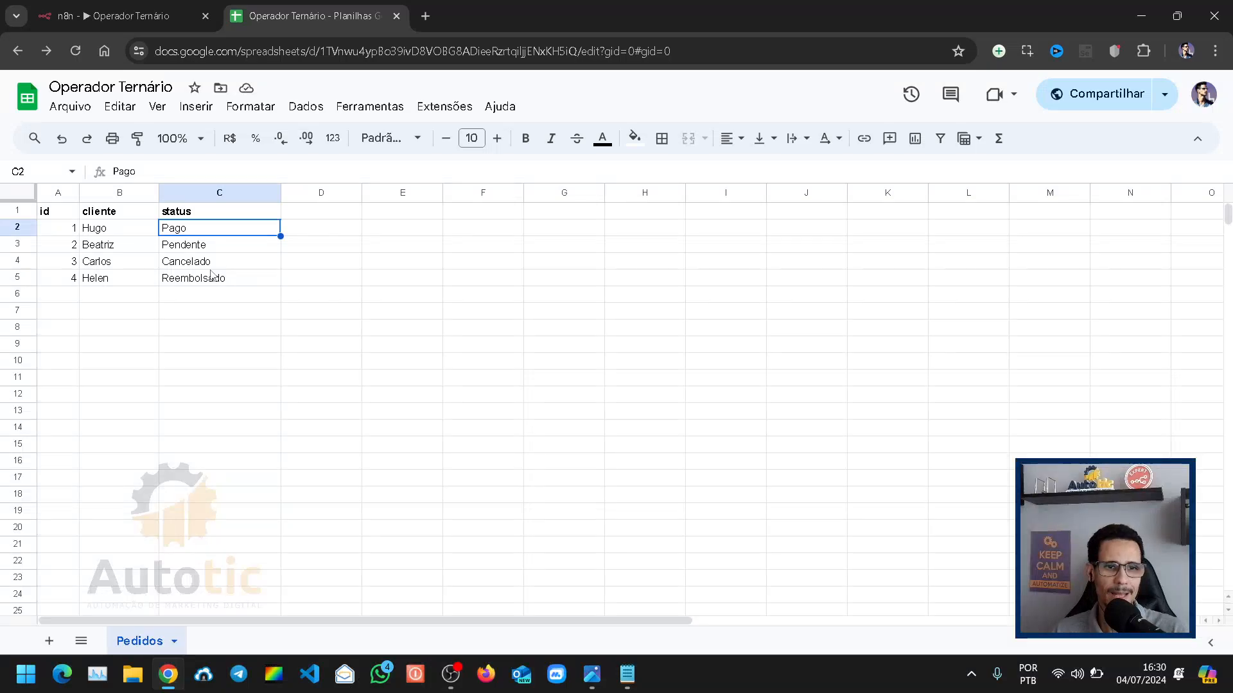
pyautogui.click(147, 20)
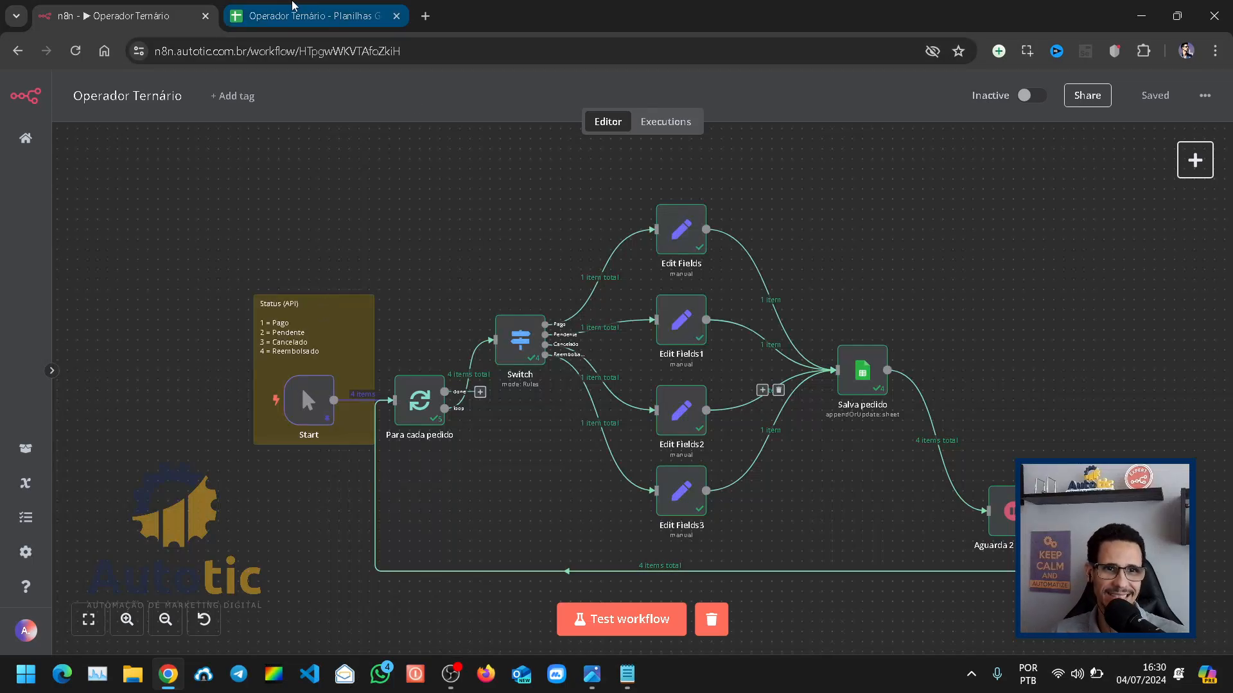
pyautogui.click(308, 15)
pyautogui.click(144, 10)
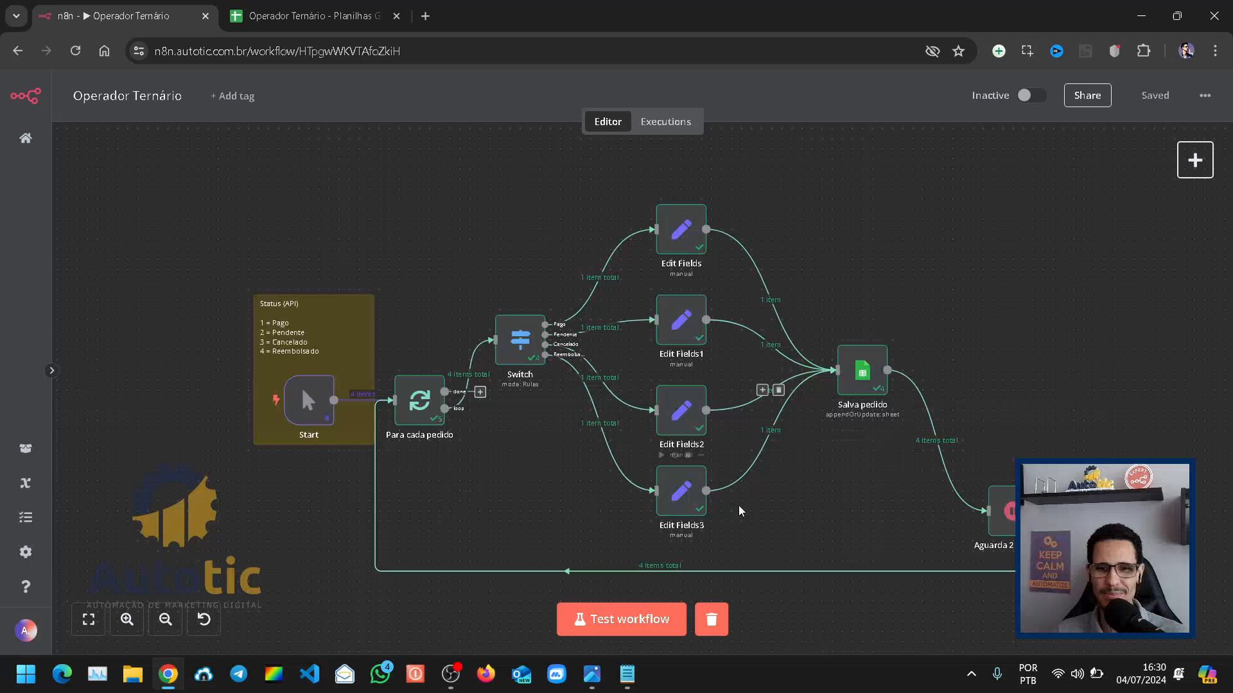
pyautogui.moveTo(537, 344); pyautogui.dragTo(489, 157)
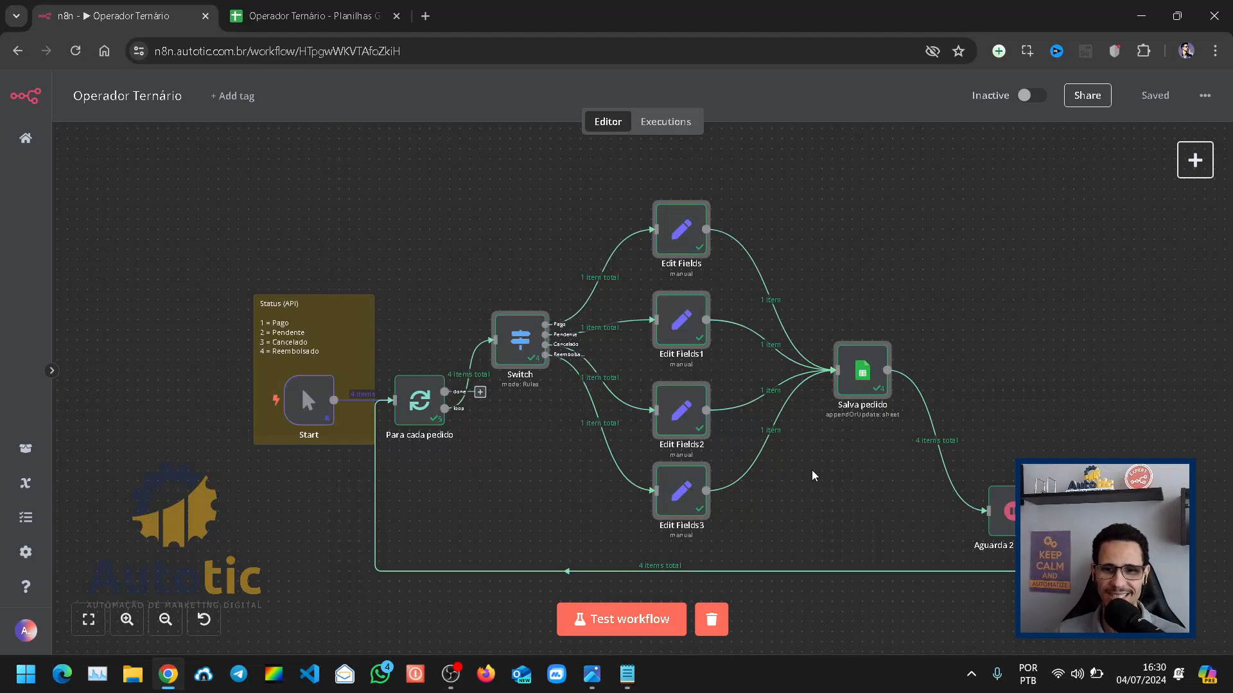
pyautogui.click(931, 407)
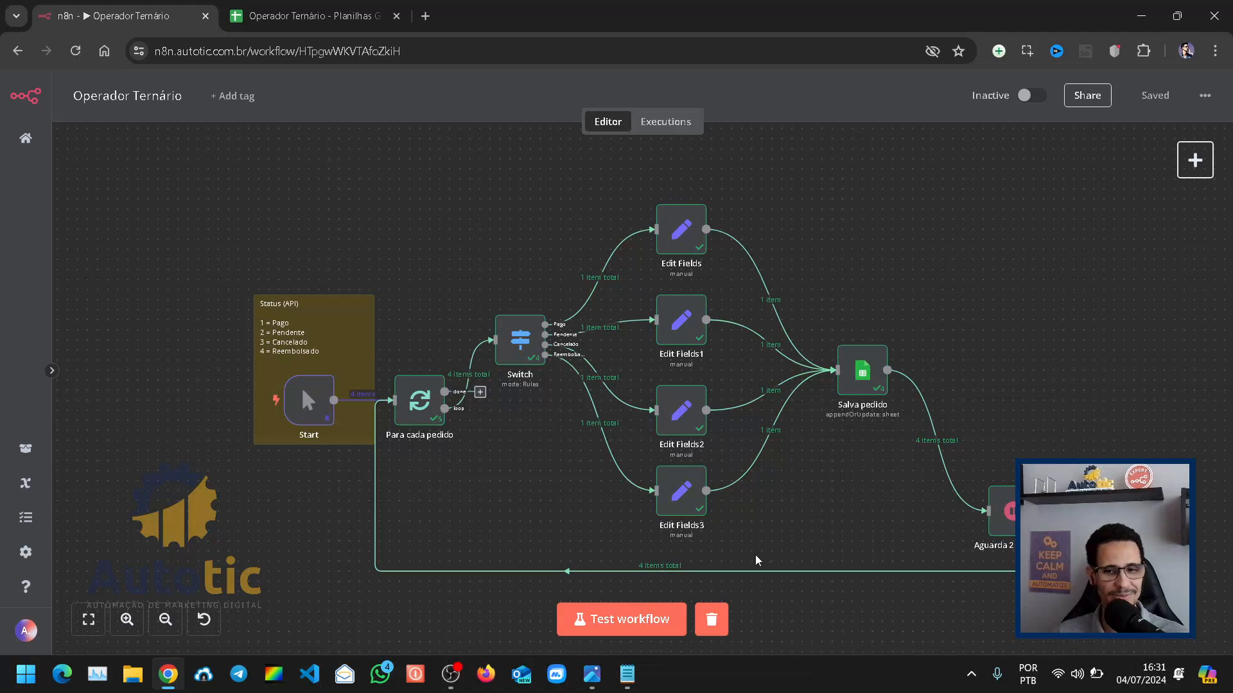
# Step: Delete the Switch node and the four Edit Fields nodes from the workflow
pyautogui.moveTo(819, 540); pyautogui.dragTo(565, 347)
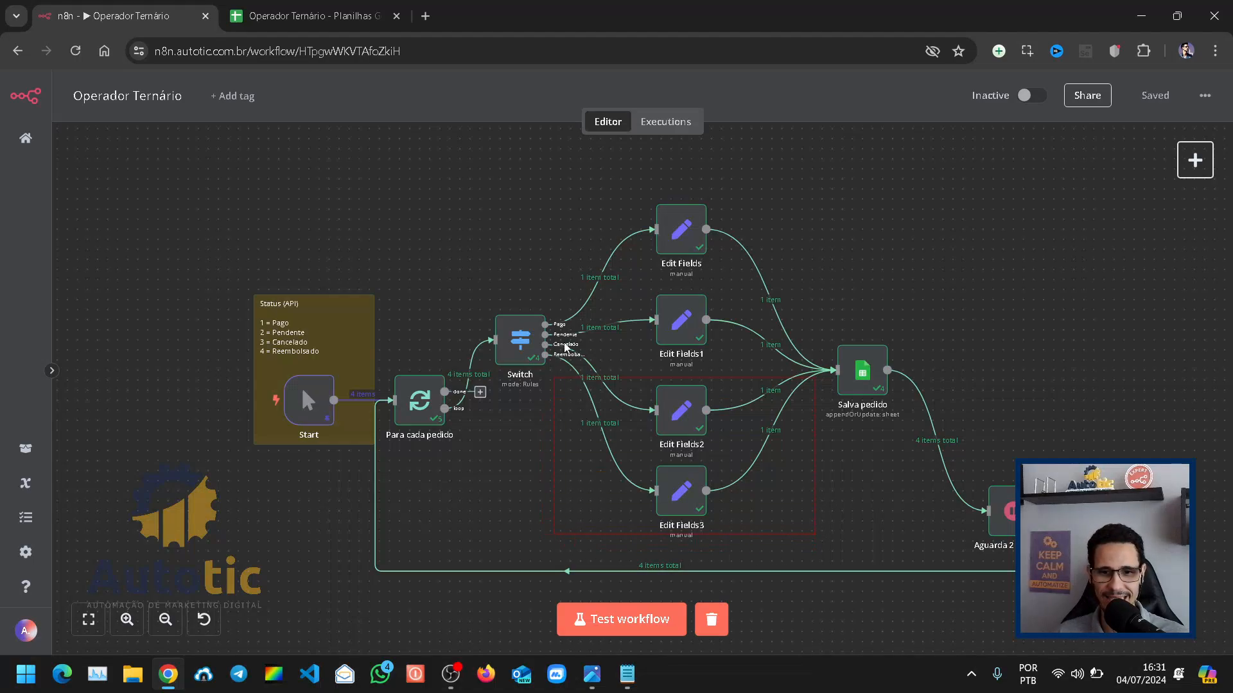
pyautogui.moveTo(533, 248); pyautogui.dragTo(485, 168)
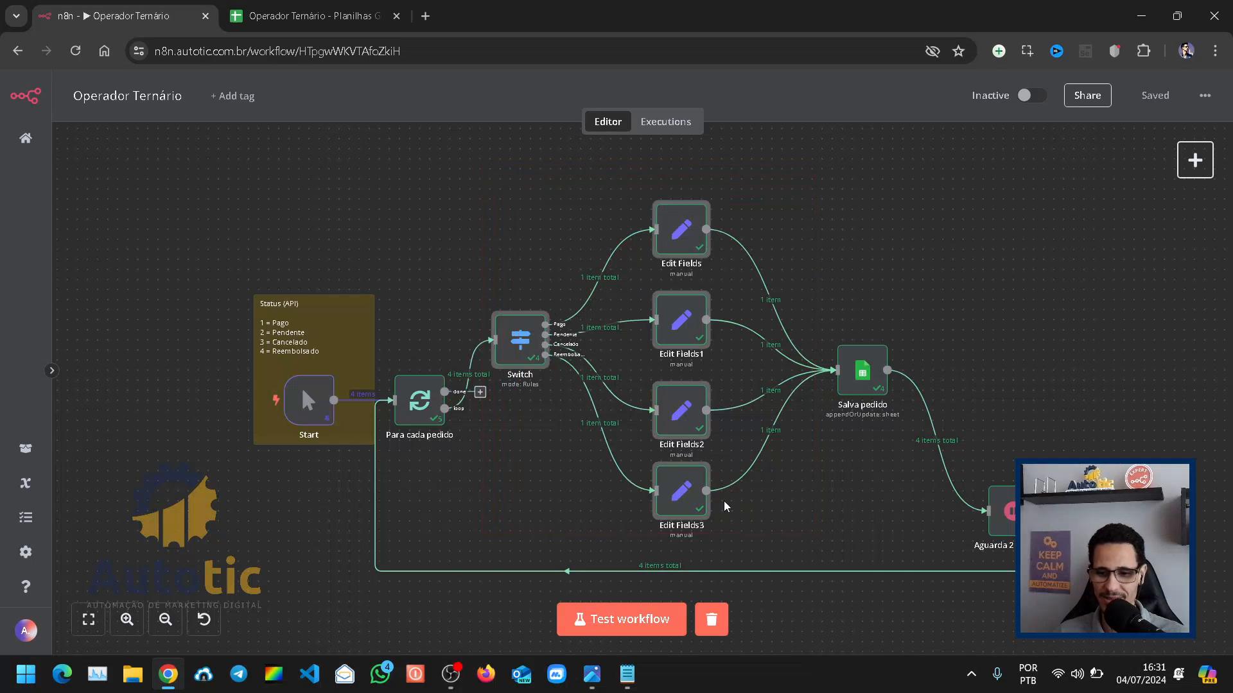
pyautogui.press('Delete')
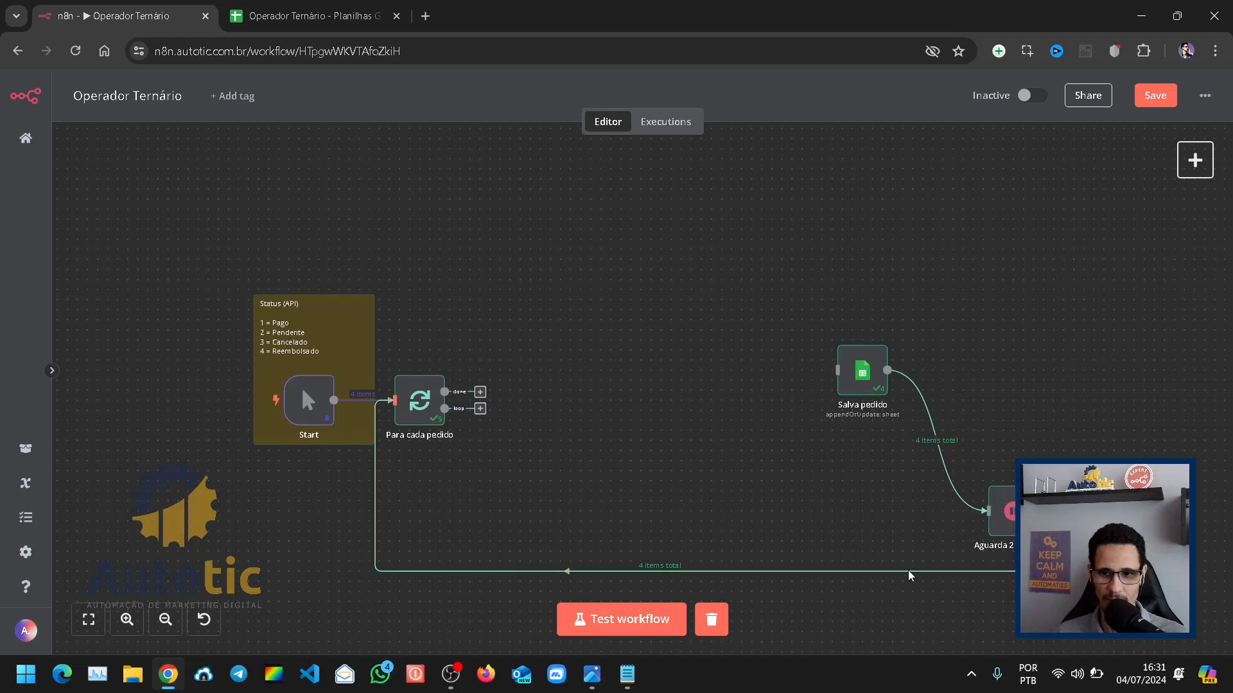
# Step: Connect the loop output of Para cada pedido directly to Salva pedido, bring Aguarda 2 segundos in line beside it, and save the workflow
pyautogui.click(853, 392)
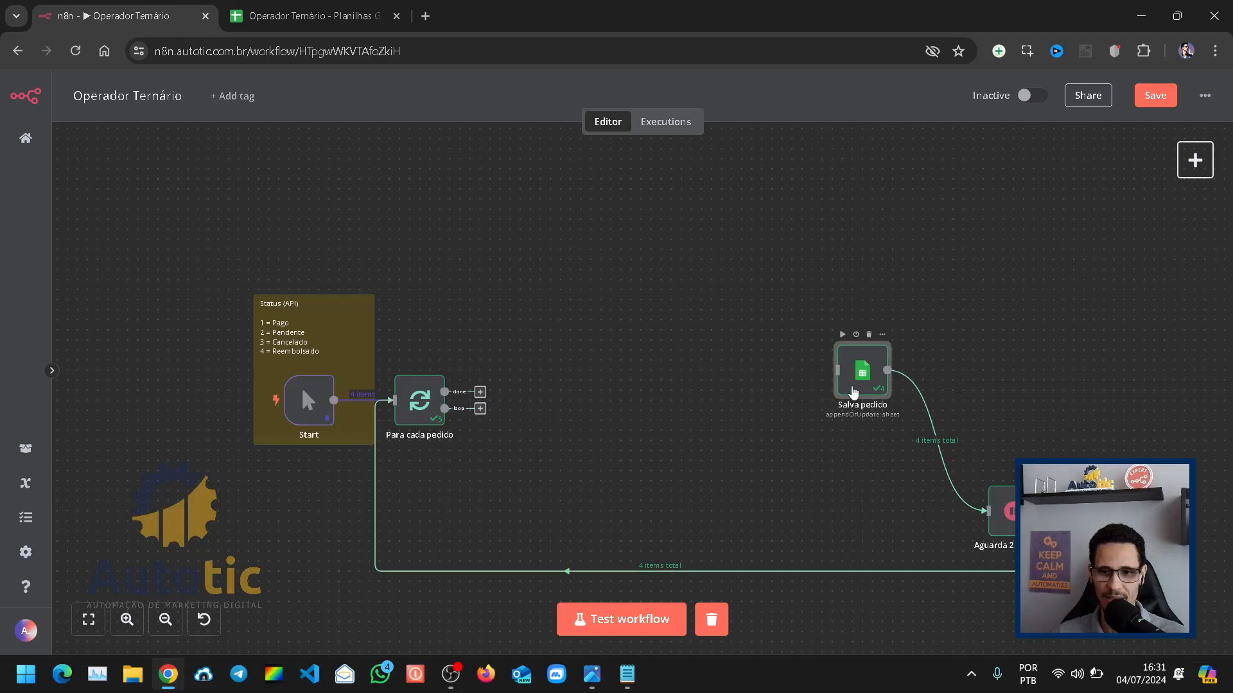
pyautogui.press('Return')
pyautogui.scroll(-10, 578, 501)
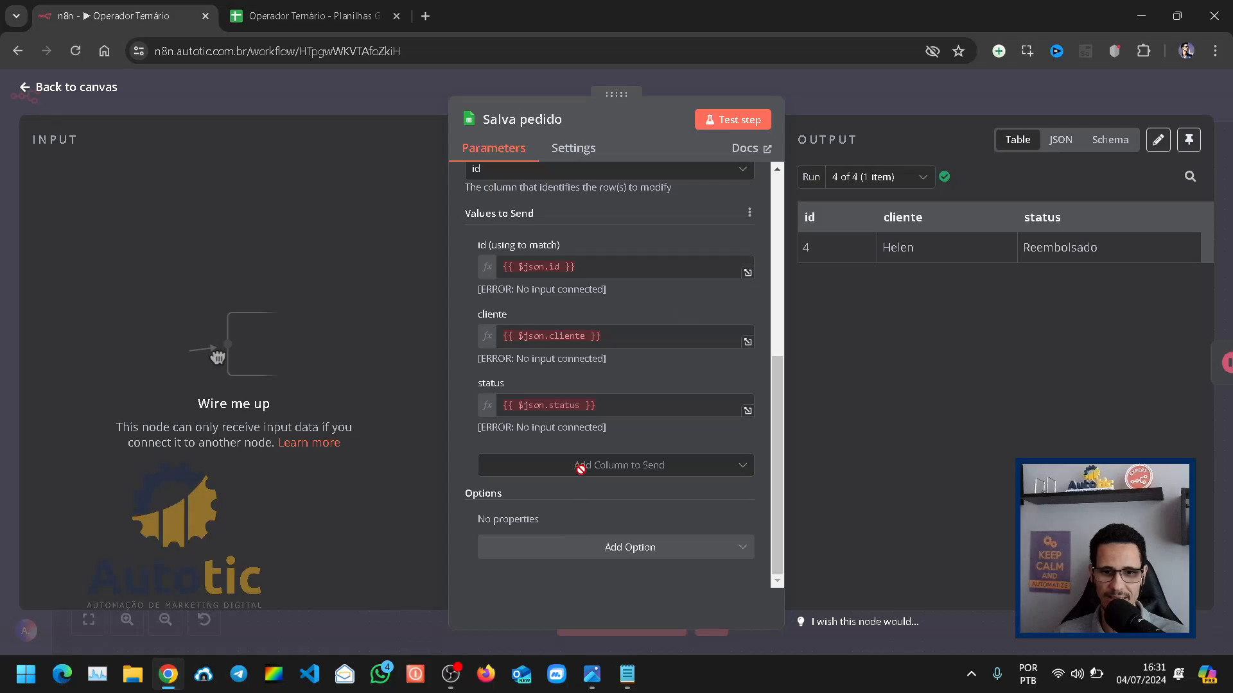
pyautogui.press('Escape')
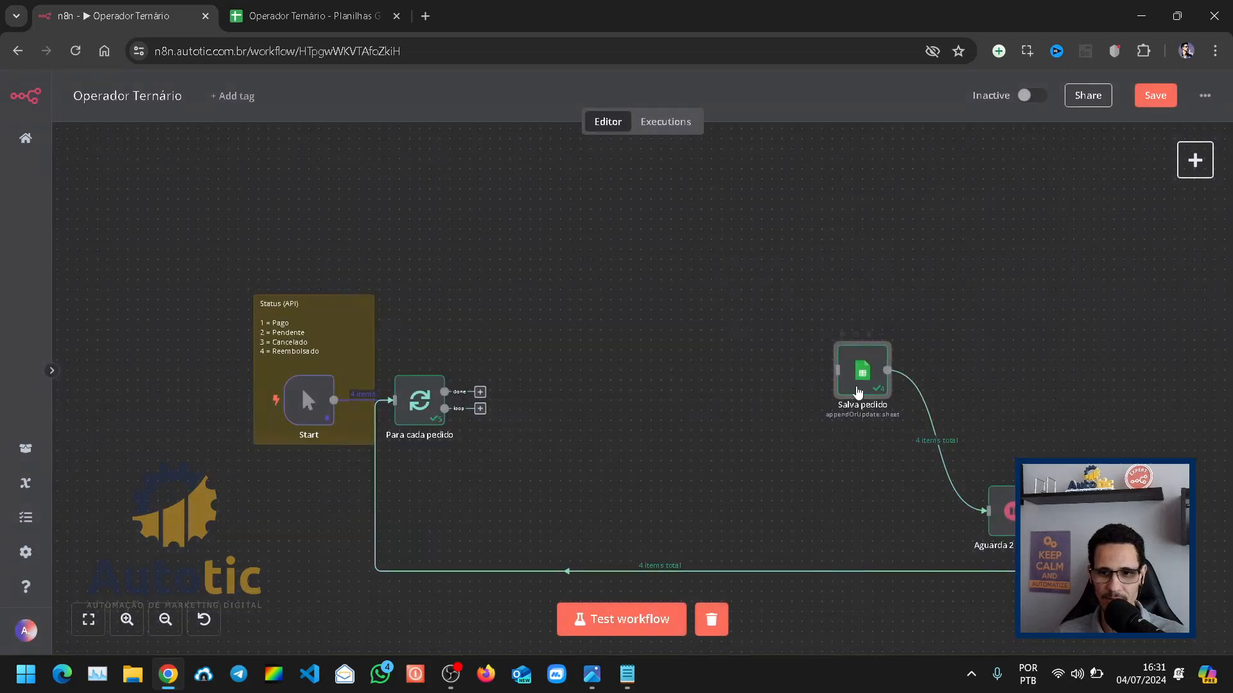
pyautogui.moveTo(859, 392); pyautogui.dragTo(597, 413)
pyautogui.moveTo(480, 408); pyautogui.dragTo(580, 444)
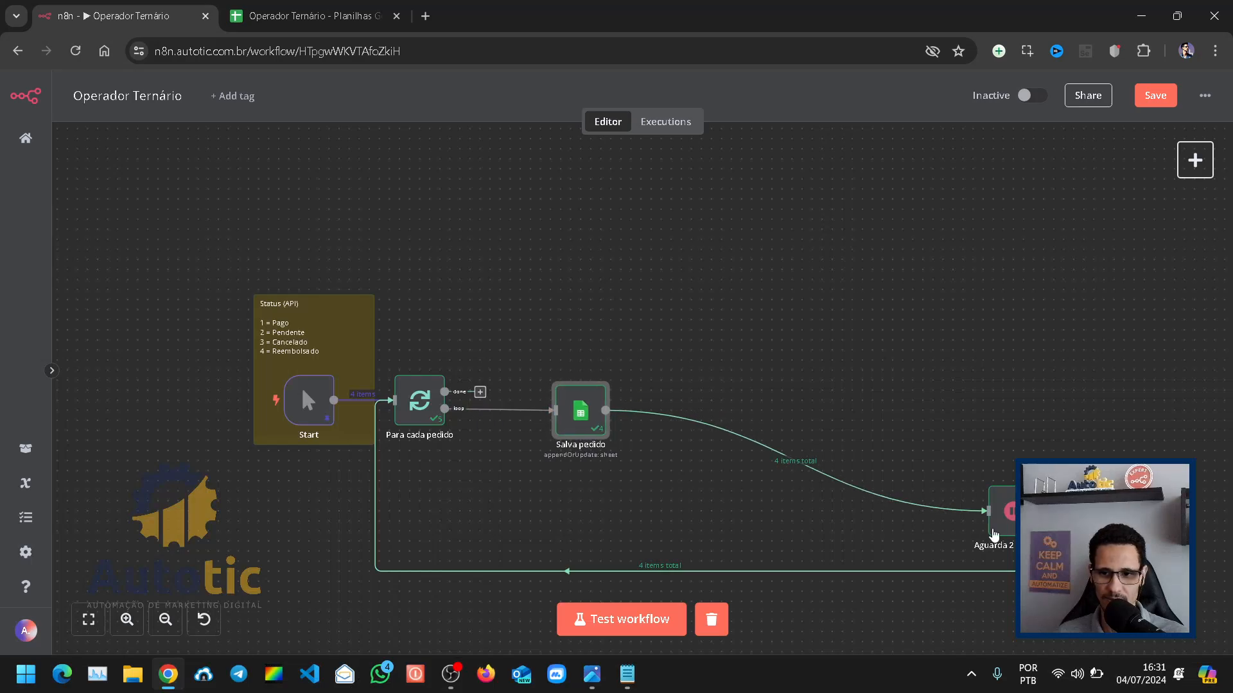
pyautogui.moveTo(994, 534); pyautogui.dragTo(707, 429)
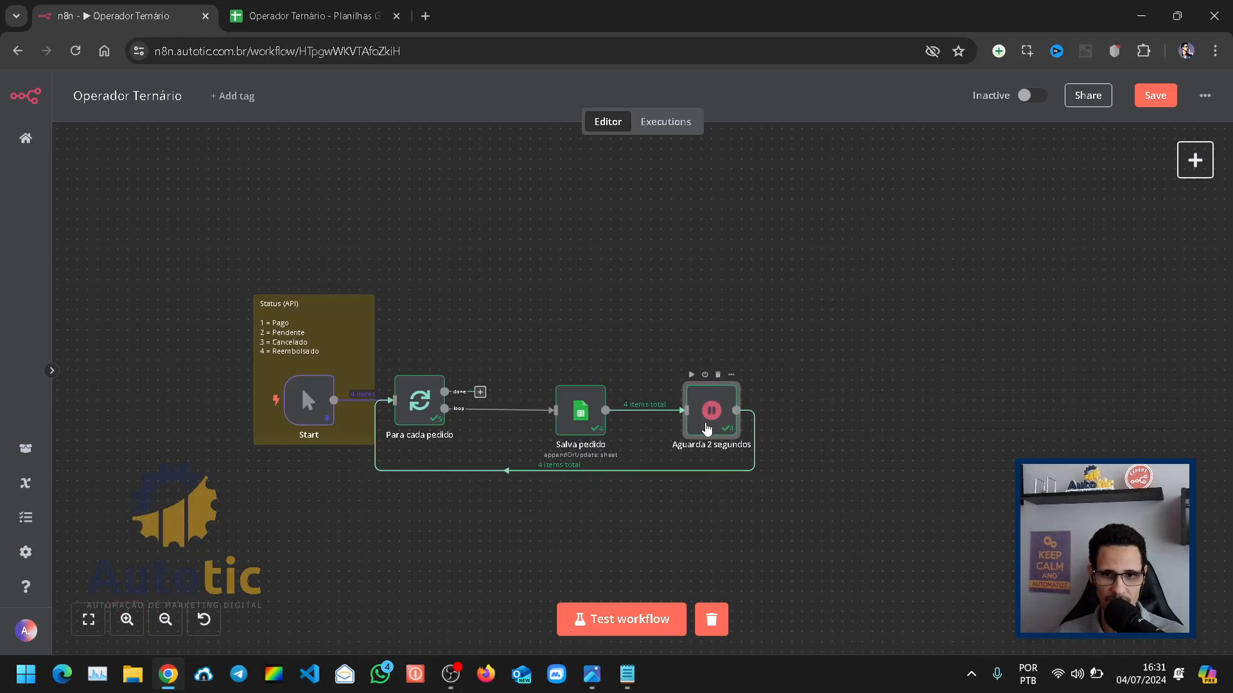
pyautogui.click(88, 619)
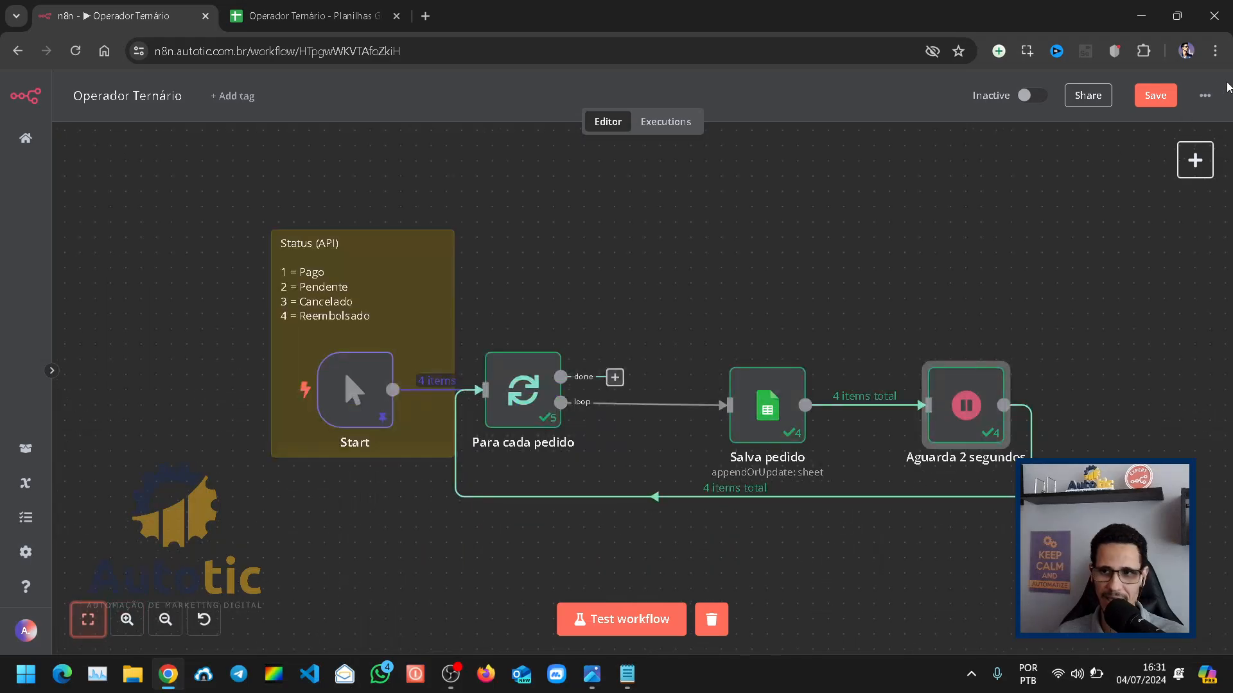
pyautogui.click(1158, 97)
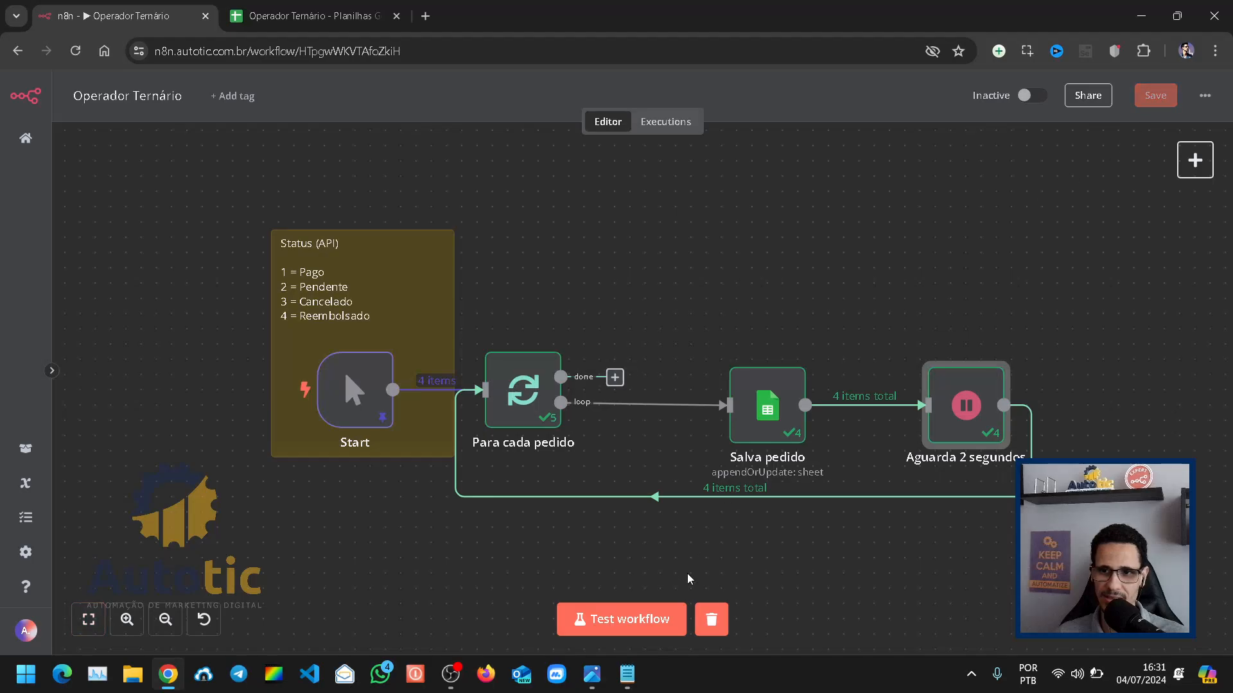
# Step: Run the workflow as a test and watch the status values being written to the Pedidos sheet in Google Sheets
pyautogui.click(623, 622)
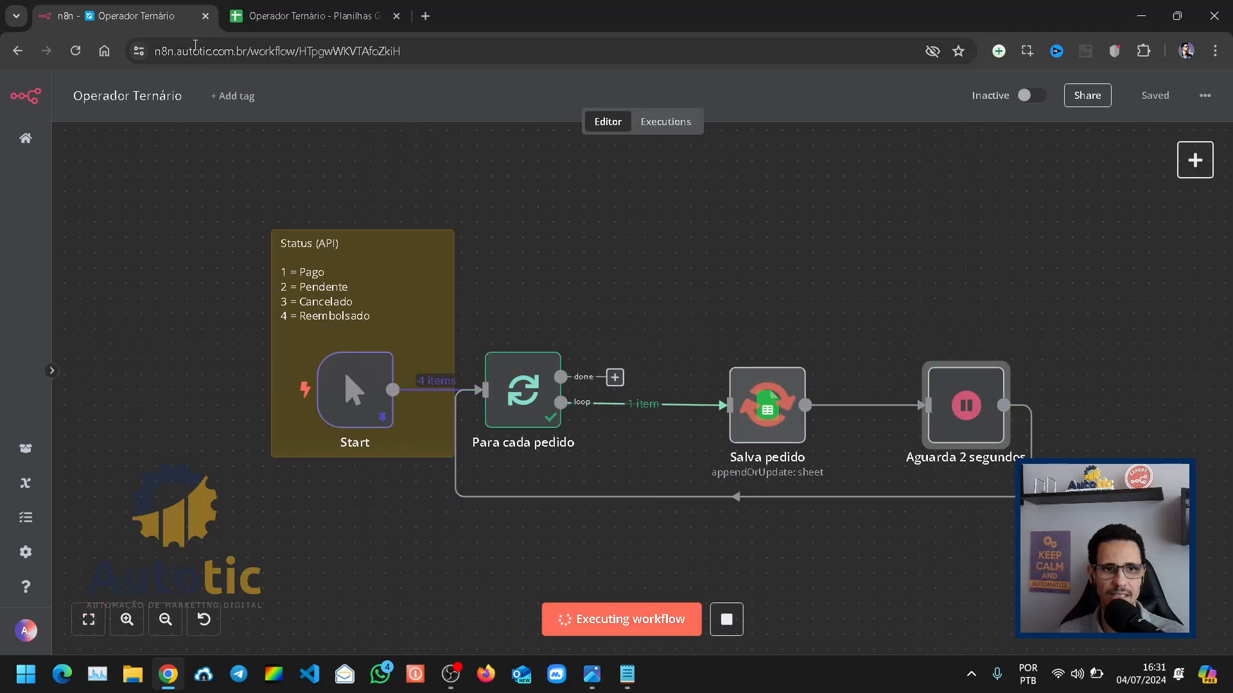
pyautogui.click(302, 15)
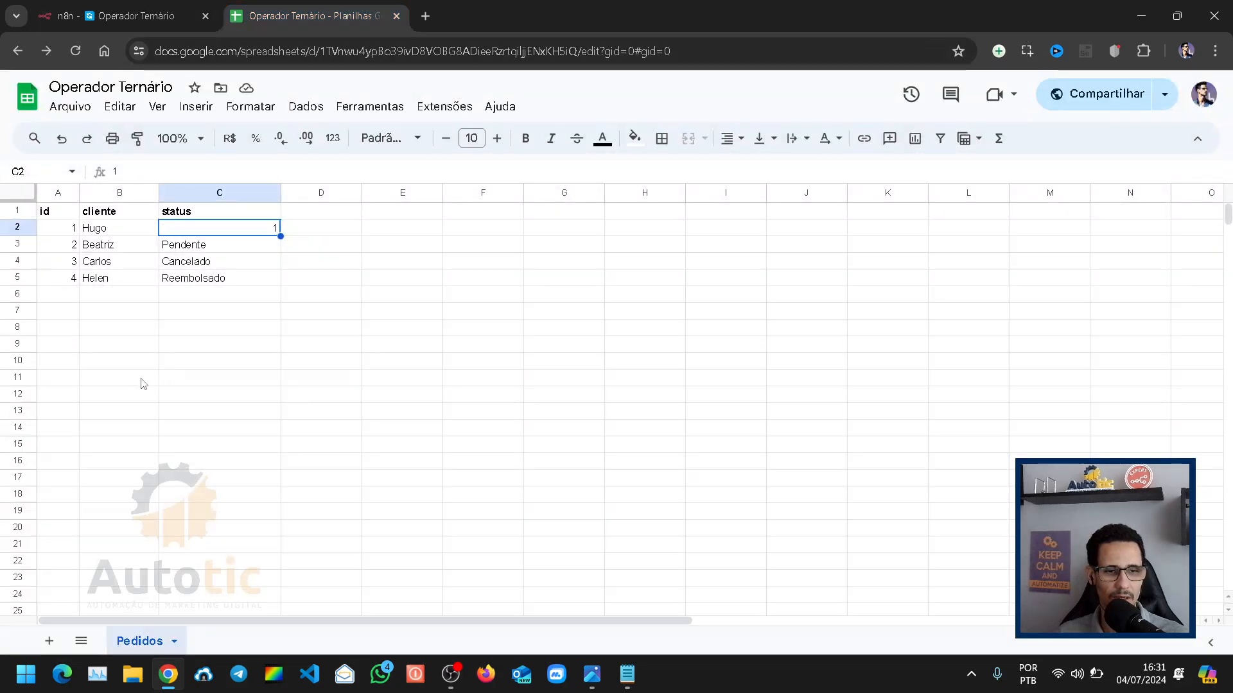
pyautogui.click(142, 384)
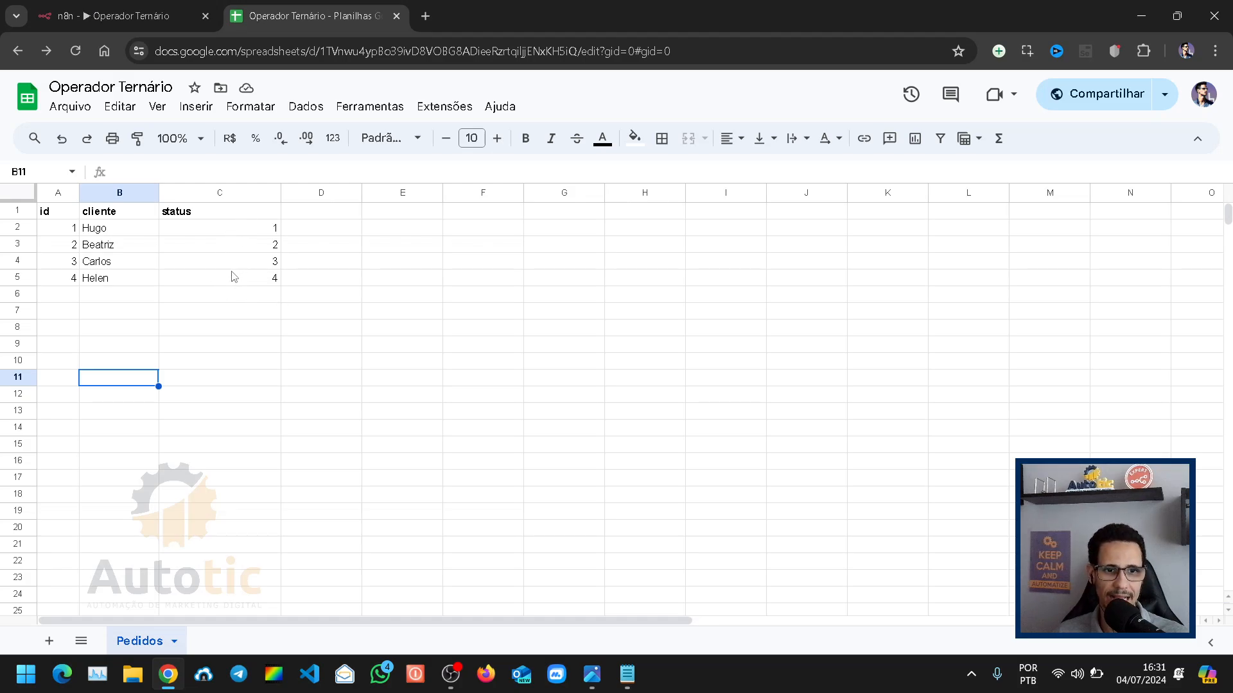
# Step: Move the Salva pedido node in n8n slightly closer to Para cada pedido, and review the saved status column in the Pedidos sheet
pyautogui.click(124, 9)
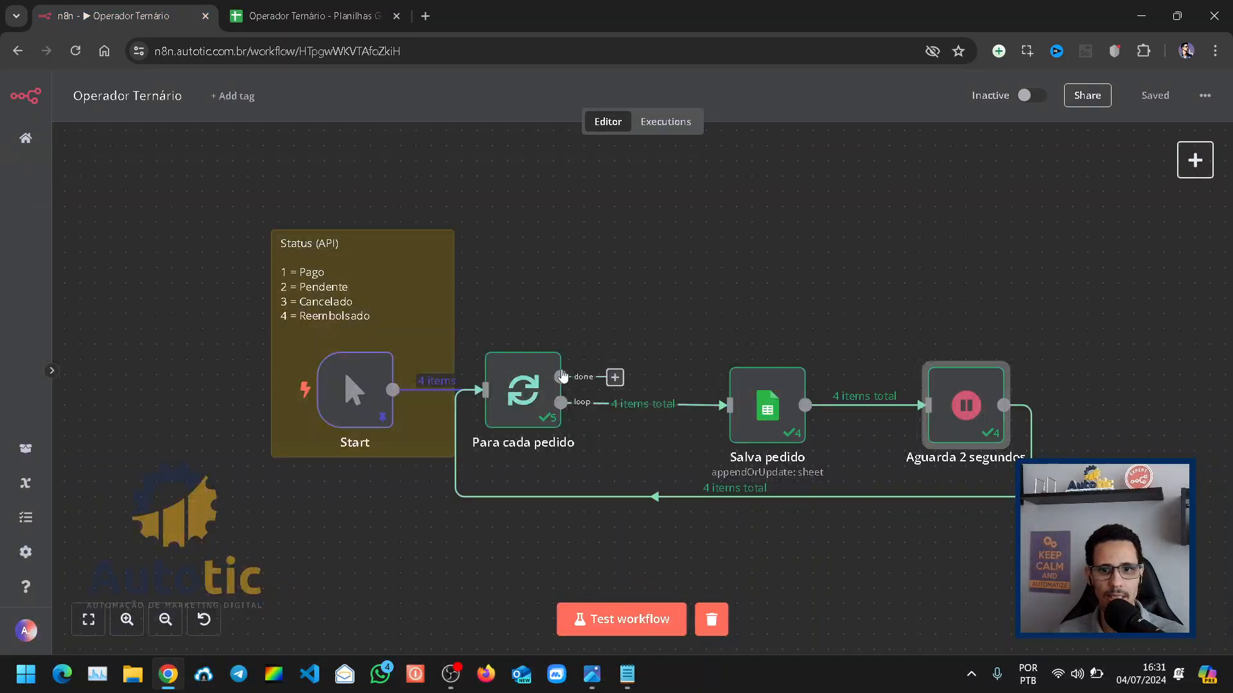
pyautogui.moveTo(771, 413)
pyautogui.mouseDown()
pyautogui.moveTo(783, 414)
pyautogui.moveTo(771, 412)
pyautogui.mouseUp()
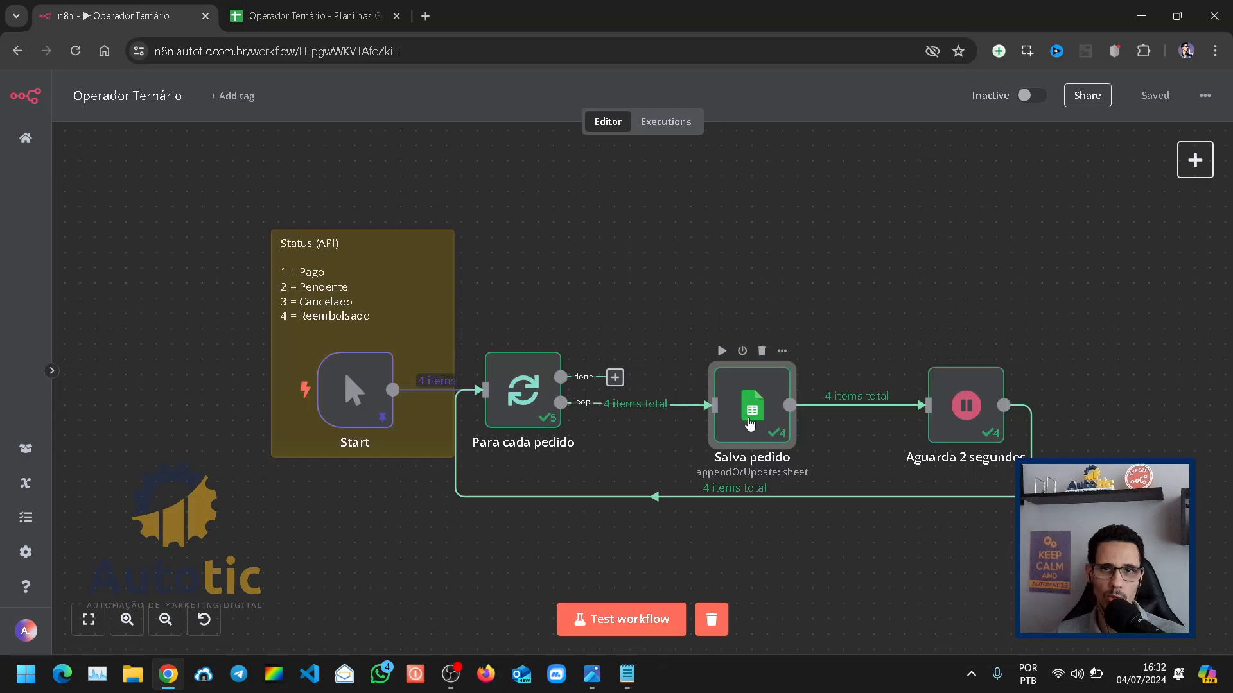
pyautogui.click(750, 425)
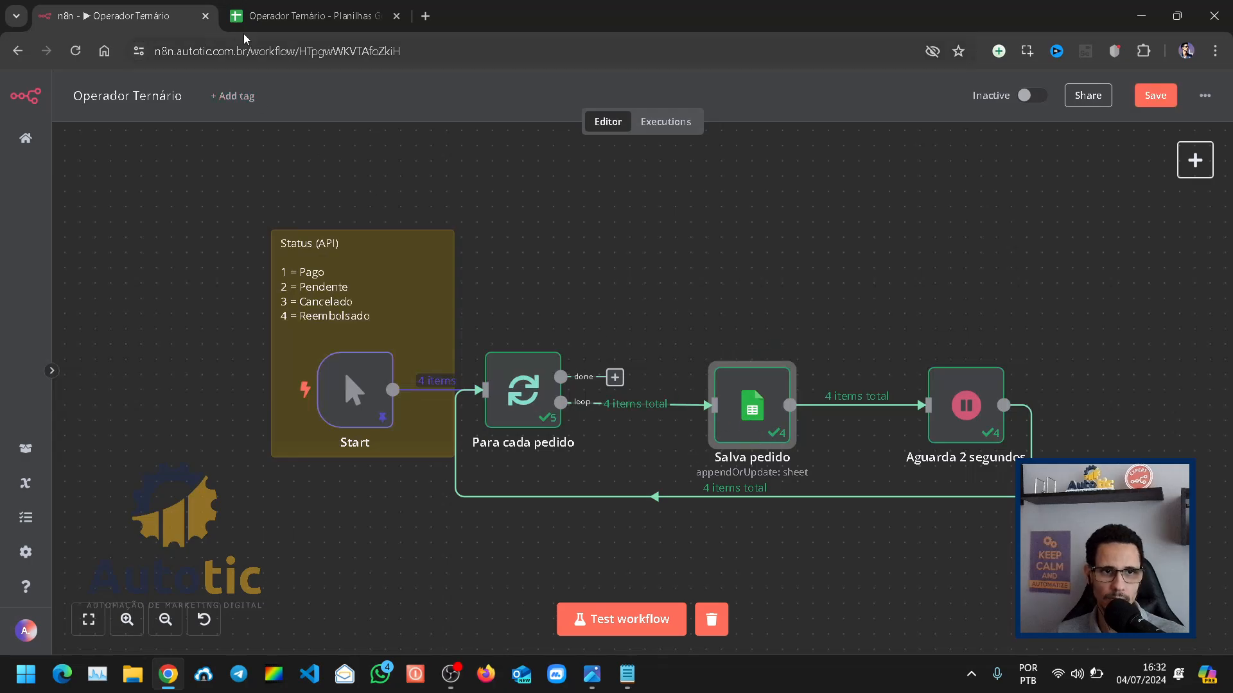
pyautogui.click(308, 16)
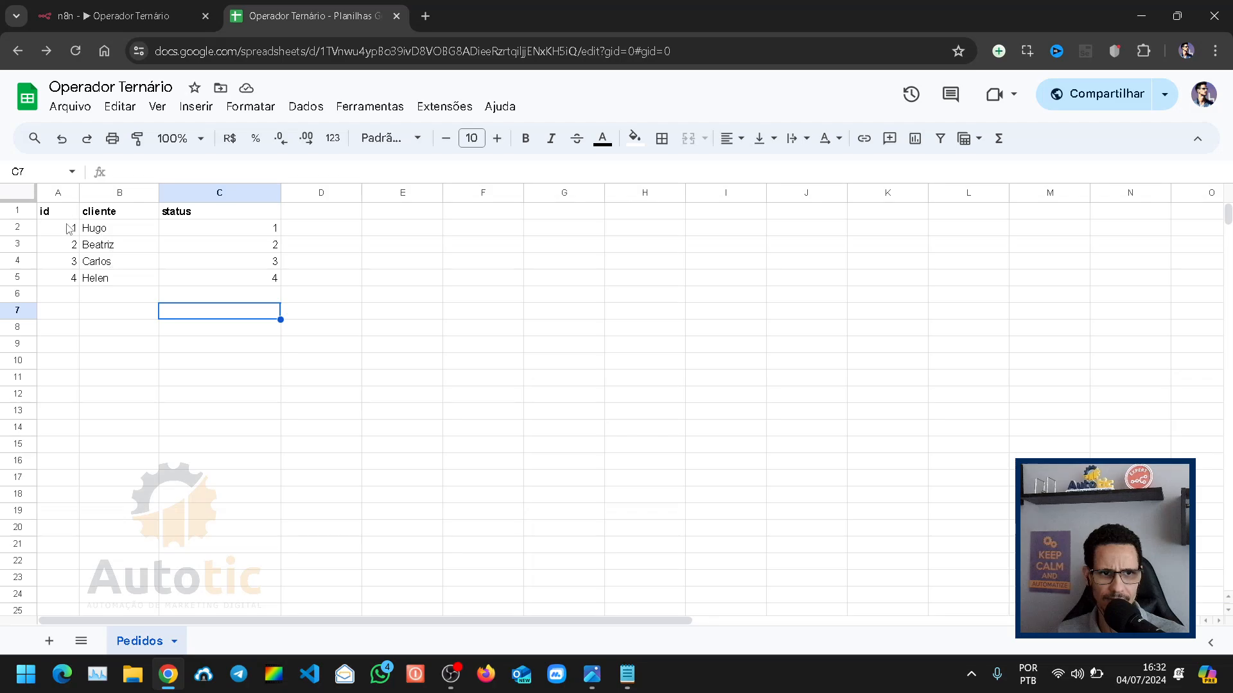
pyautogui.click(177, 379)
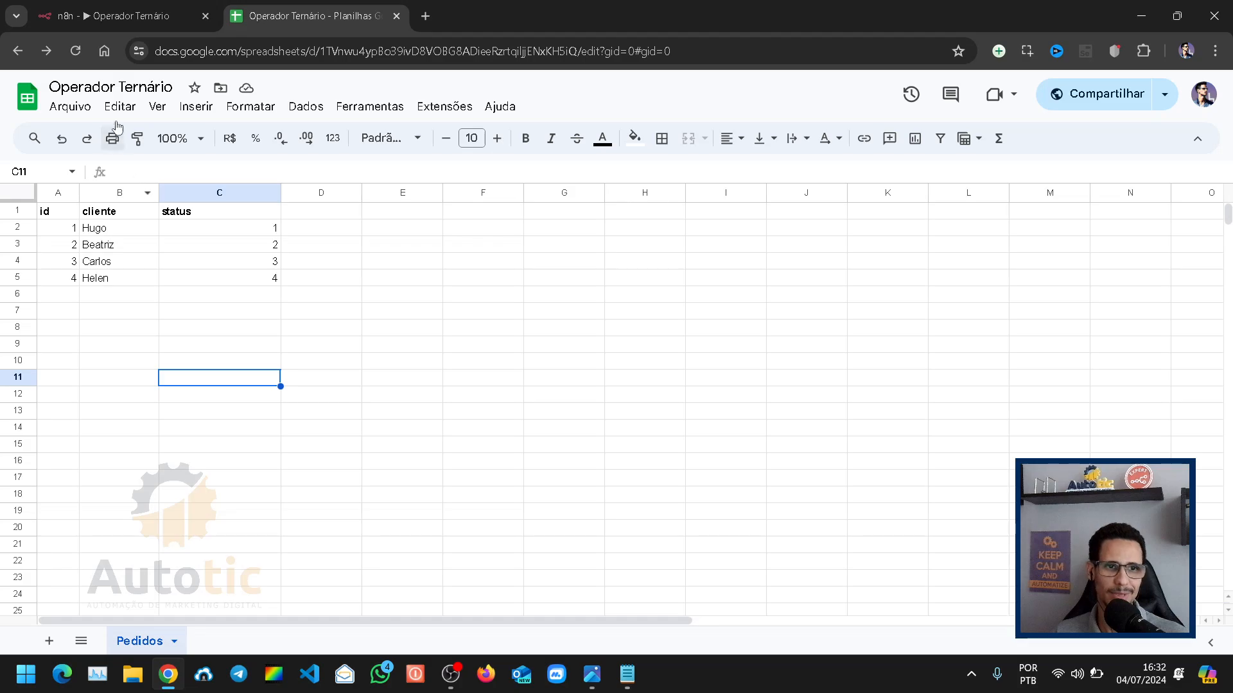
pyautogui.click(122, 15)
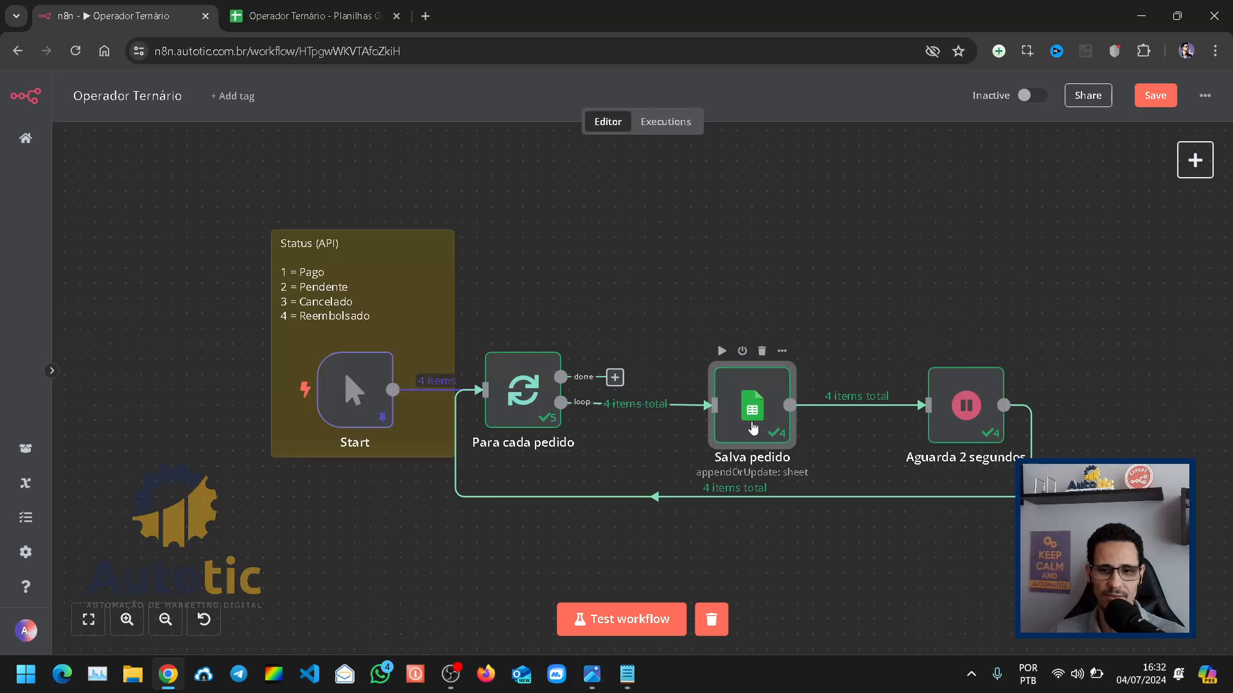
# Step: Examine the status expression of the Salva pedido node and the input data available for its preview
pyautogui.click(452, 683)
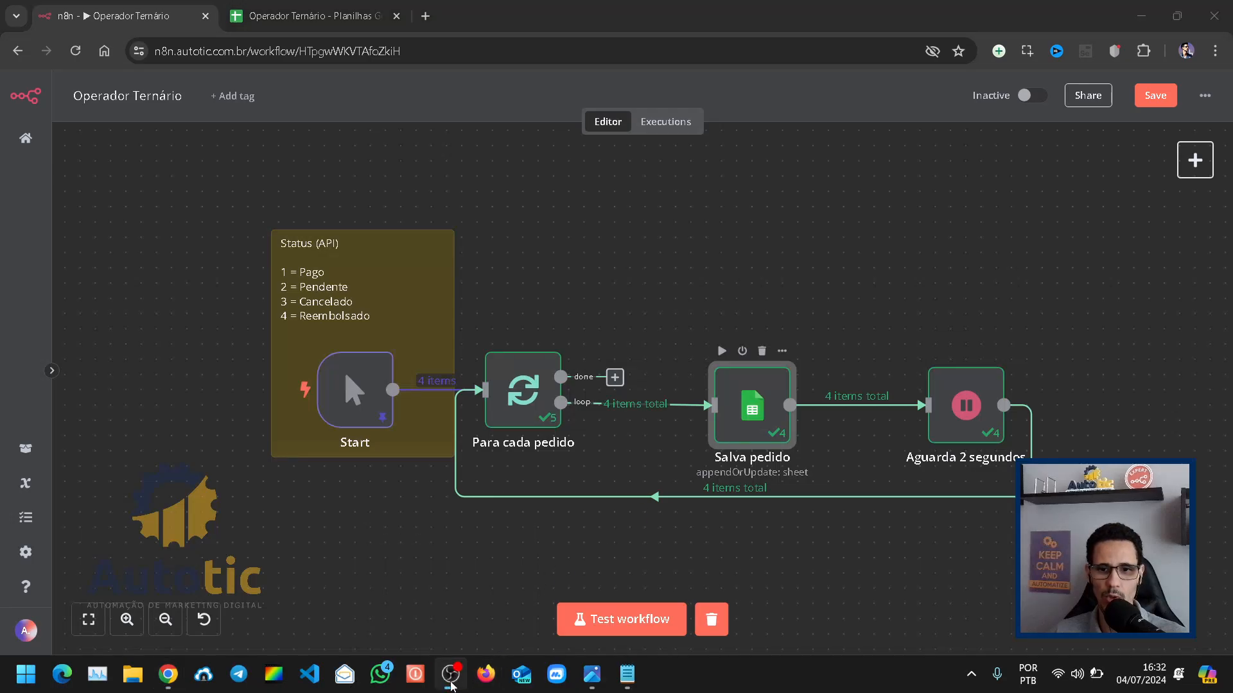
pyautogui.click(451, 686)
pyautogui.press('Return')
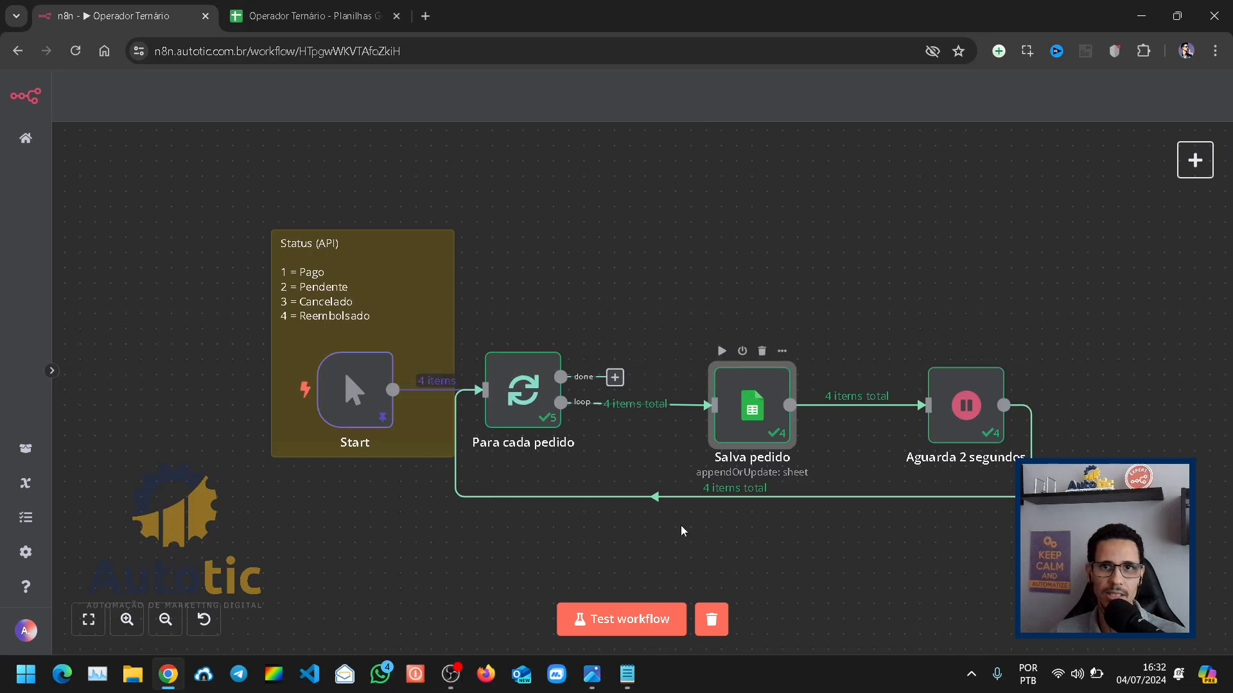
pyautogui.scroll(-3, 700, 488)
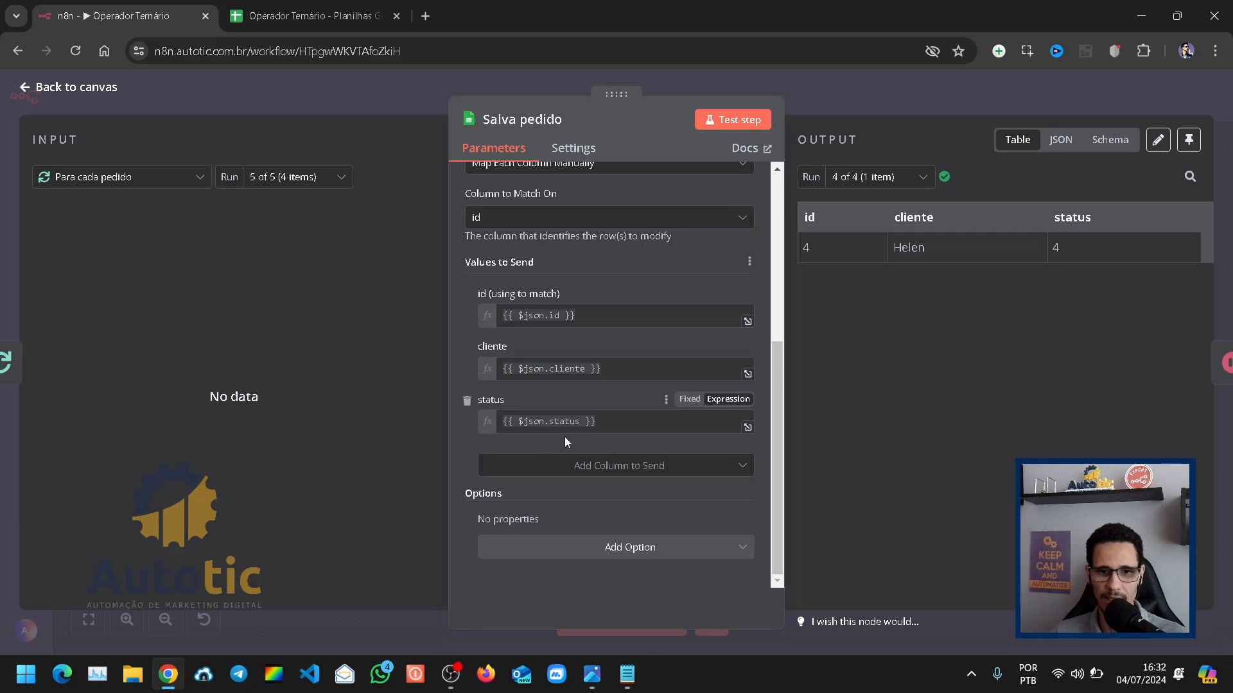
pyautogui.click(580, 422)
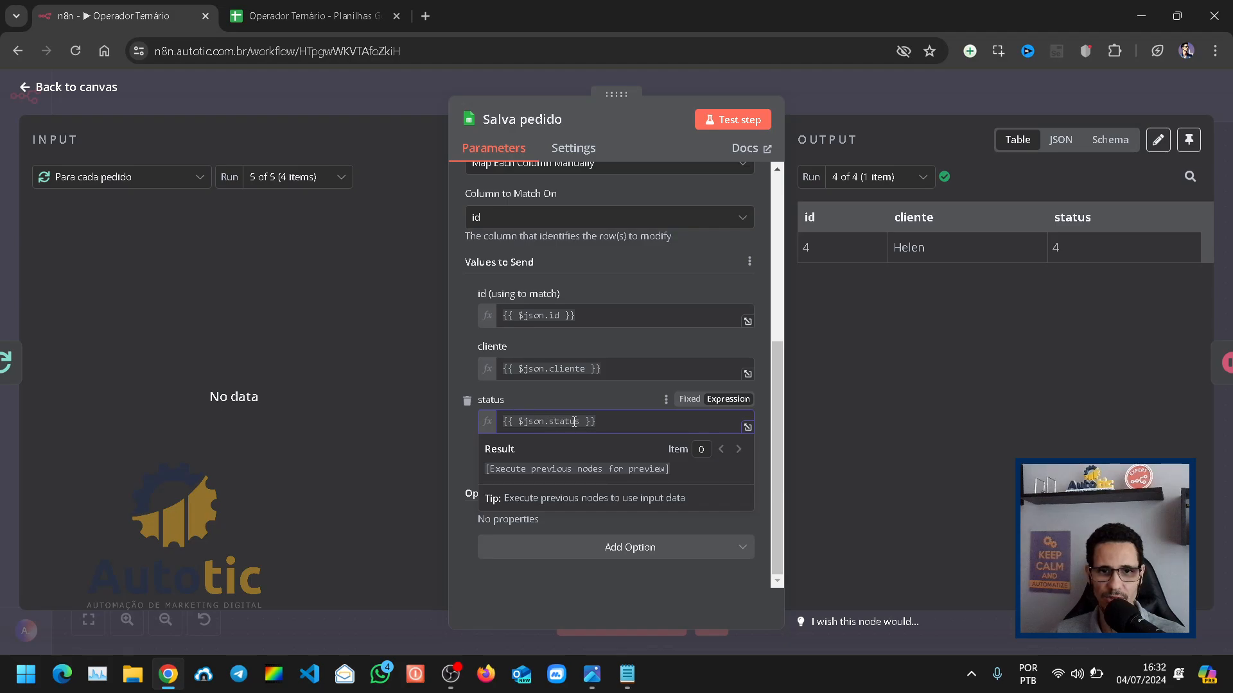
pyautogui.click(150, 185)
pyautogui.click(48, 238)
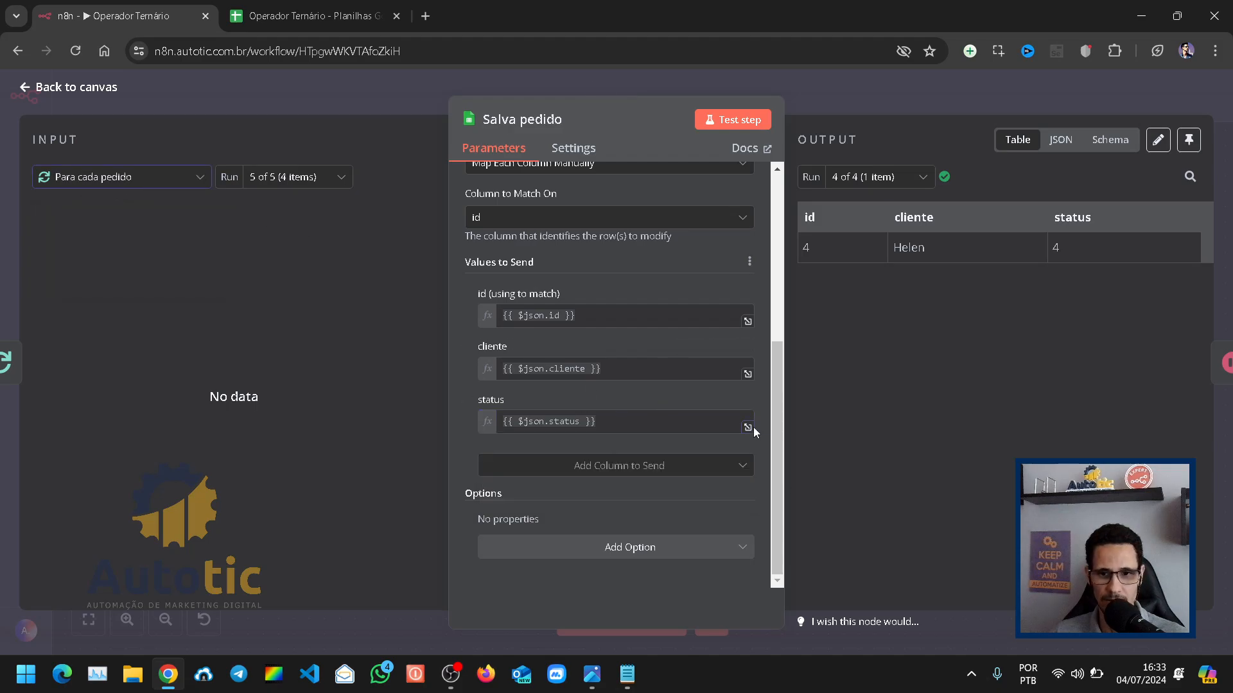
pyautogui.click(748, 427)
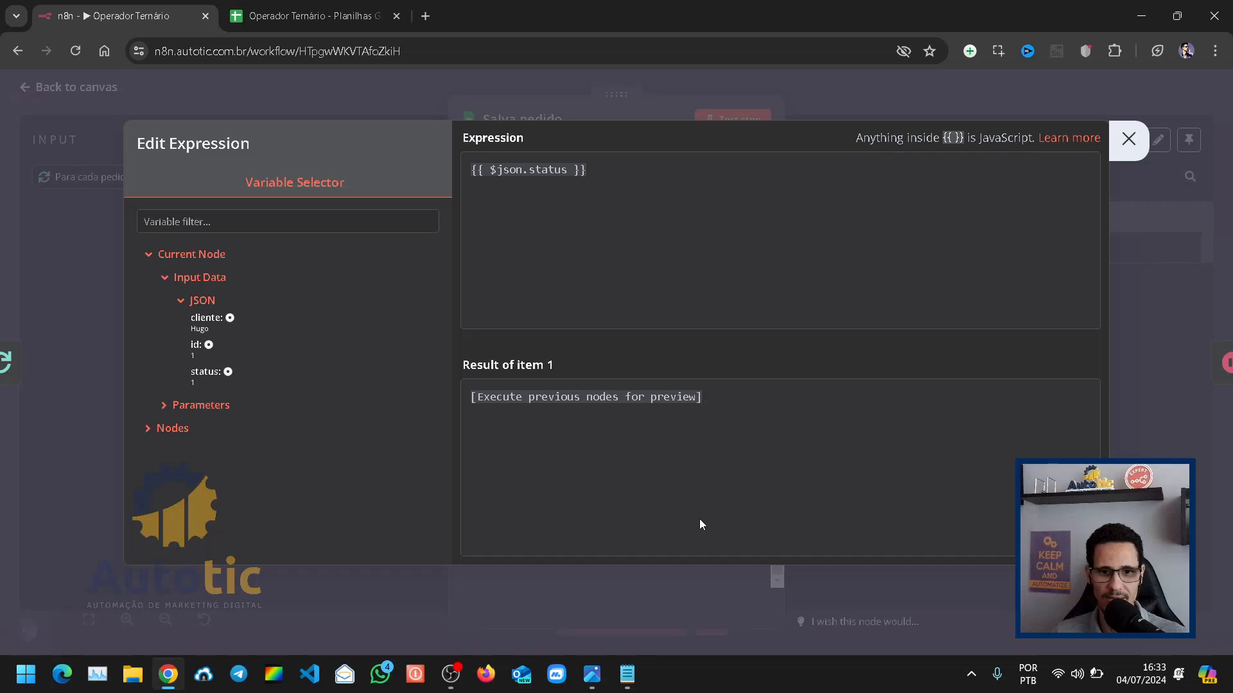
pyautogui.click(428, 98)
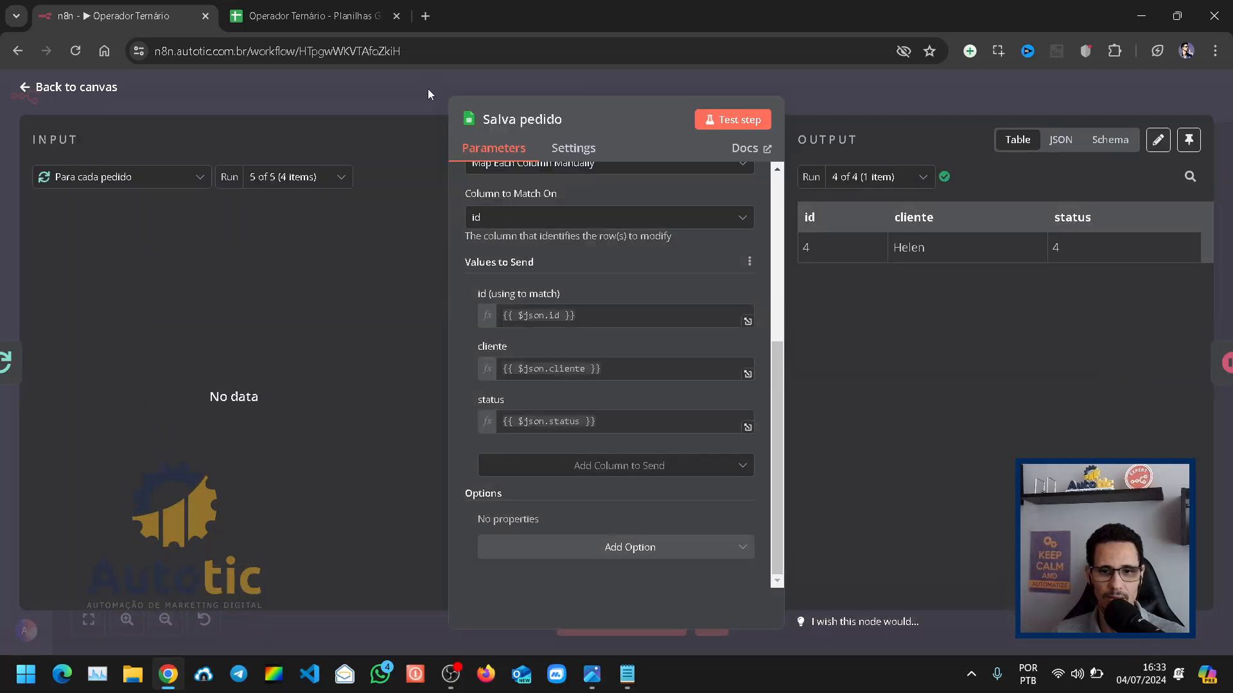
pyautogui.click(427, 90)
pyautogui.click(685, 557)
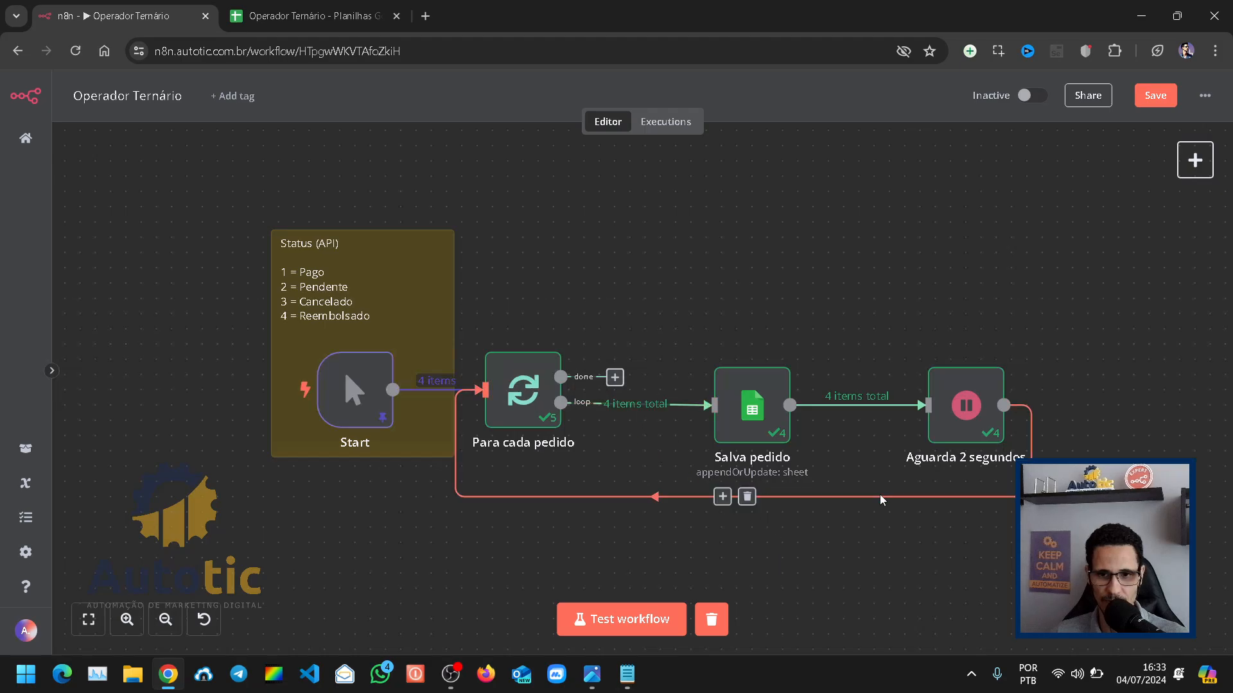
# Step: Remove the connections from Para cada pedido to Salva pedido and from Aguarda 2 segundos back to the loop, and run the workflow as a test
pyautogui.moveTo(652, 409)
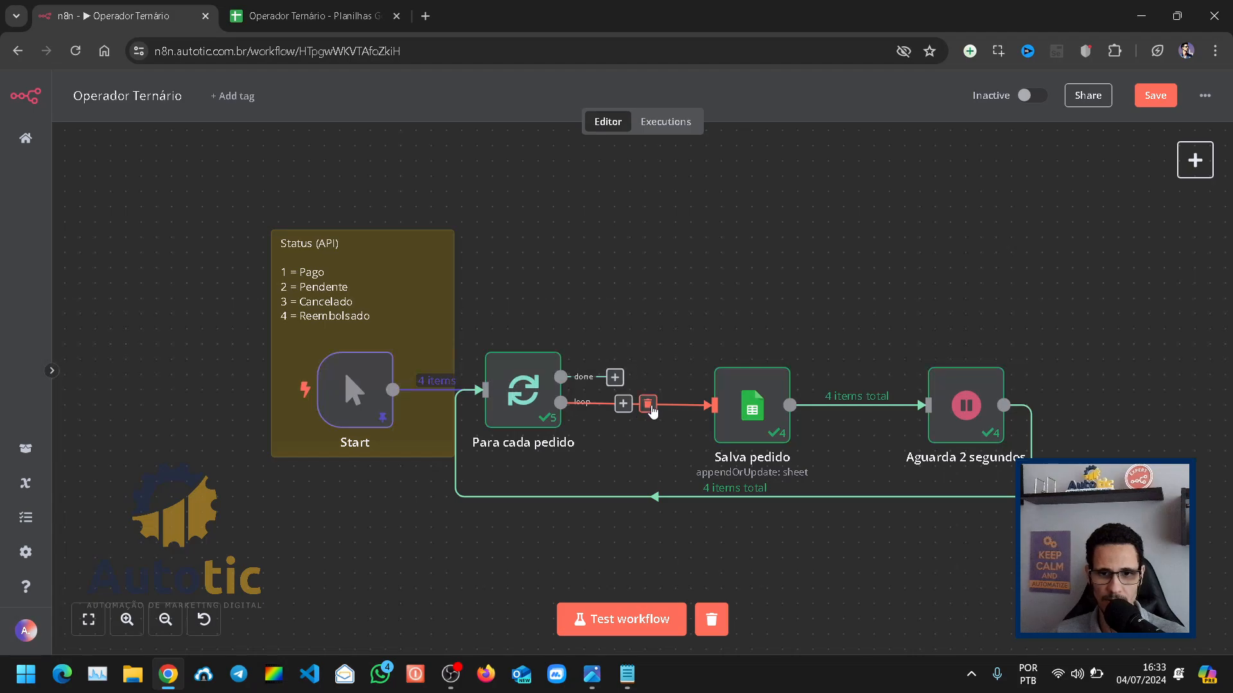
pyautogui.click(648, 405)
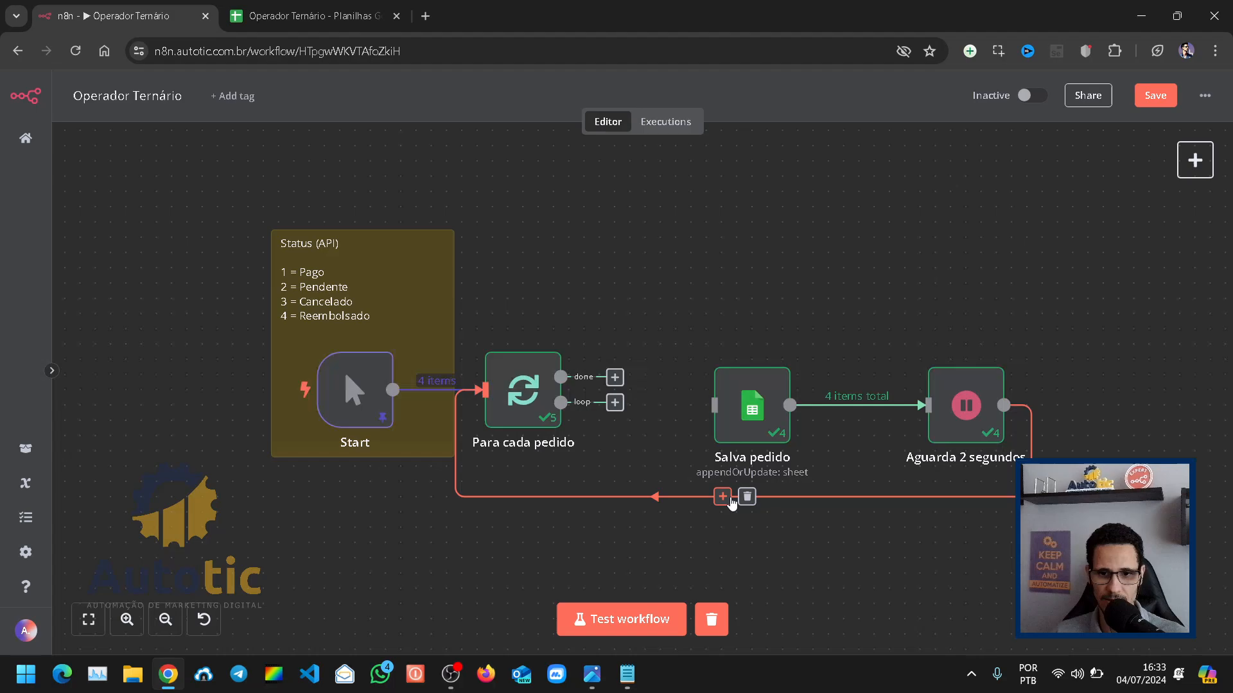
pyautogui.click(745, 497)
pyautogui.click(638, 622)
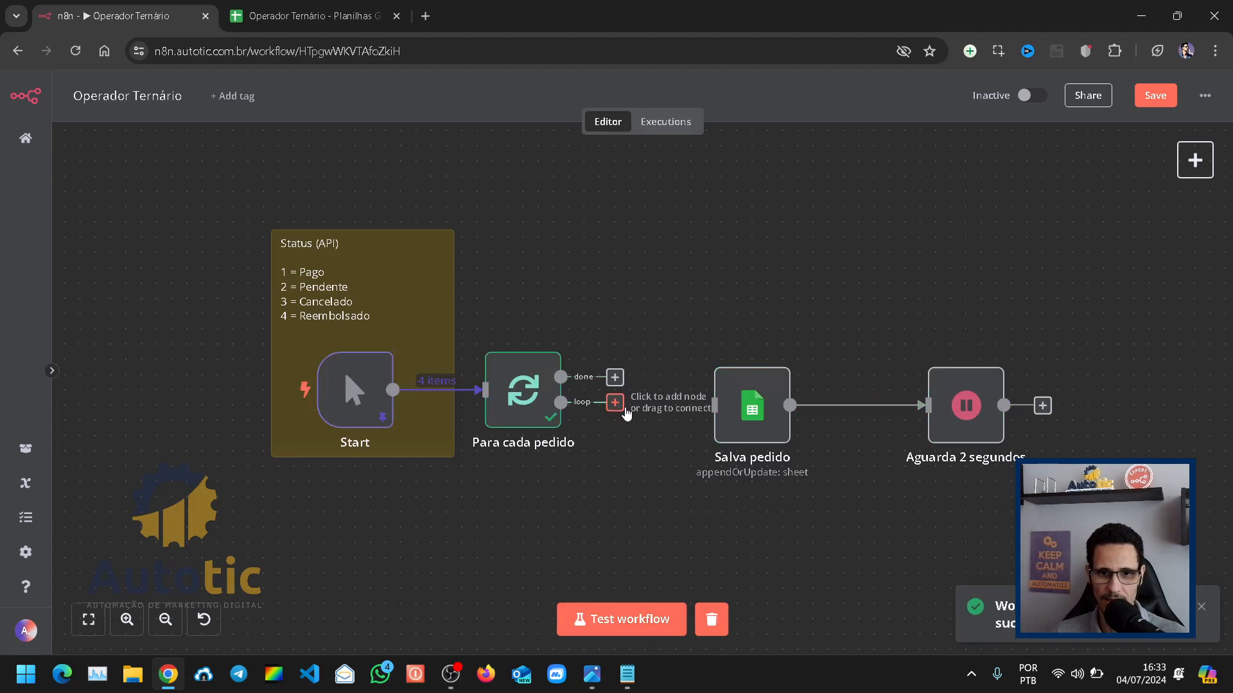
# Step: Reconnect the loop output of Para cada pedido to Salva pedido, and Aguarda 2 segundos back to the input of Para cada pedido
pyautogui.moveTo(615, 403); pyautogui.dragTo(750, 418)
pyautogui.moveTo(1003, 405); pyautogui.dragTo(485, 390)
# Step: Open the status expression of the Salva pedido node and extend it to {{ $json.status == 1 }}
pyautogui.click(750, 430)
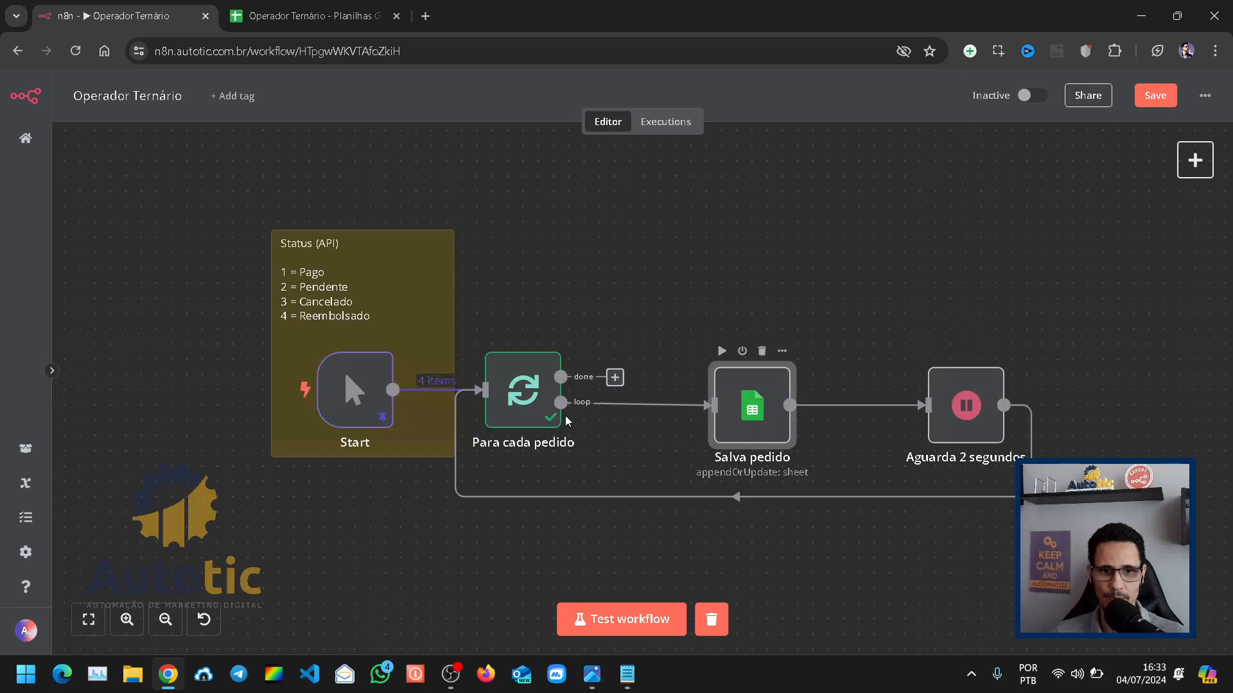
pyautogui.press('Return')
pyautogui.scroll(3, 565, 418)
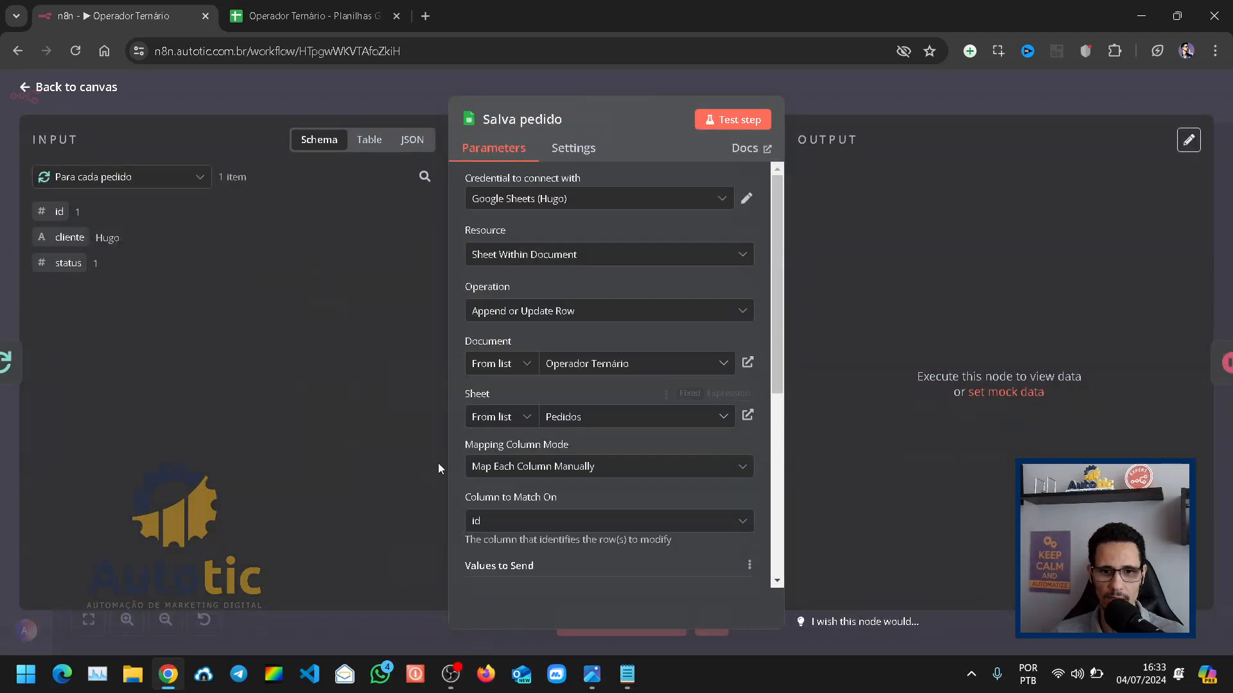
pyautogui.scroll(-5, 522, 365)
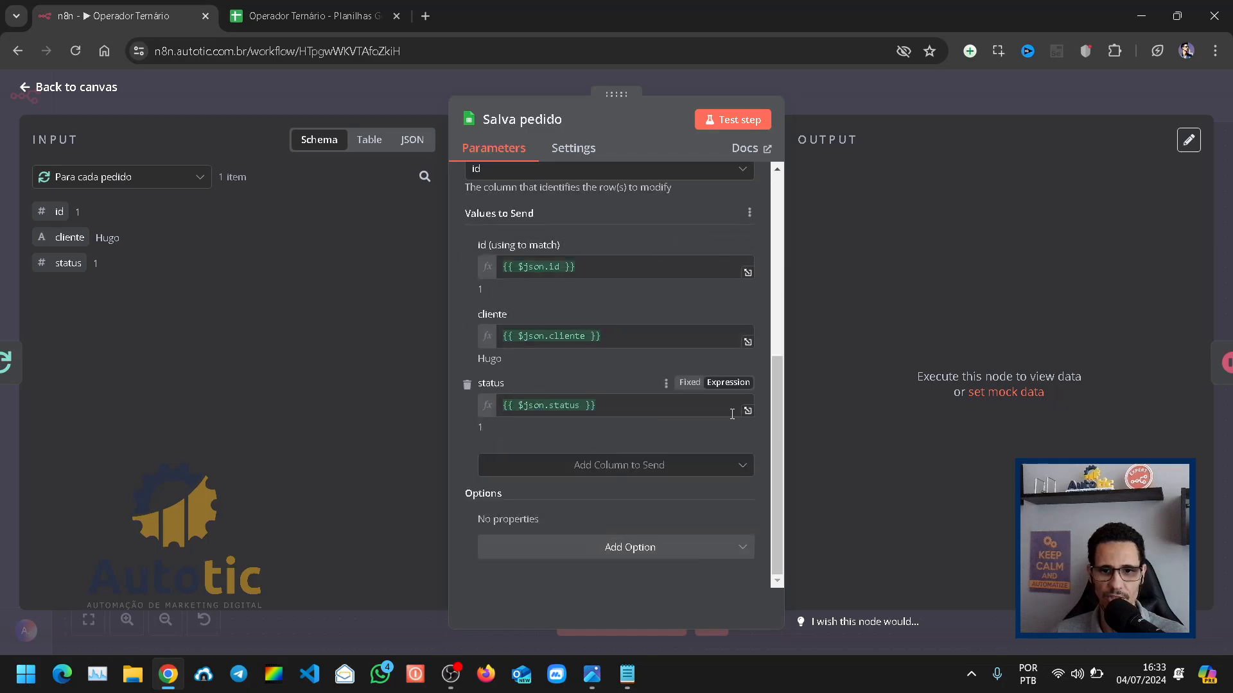
pyautogui.click(748, 410)
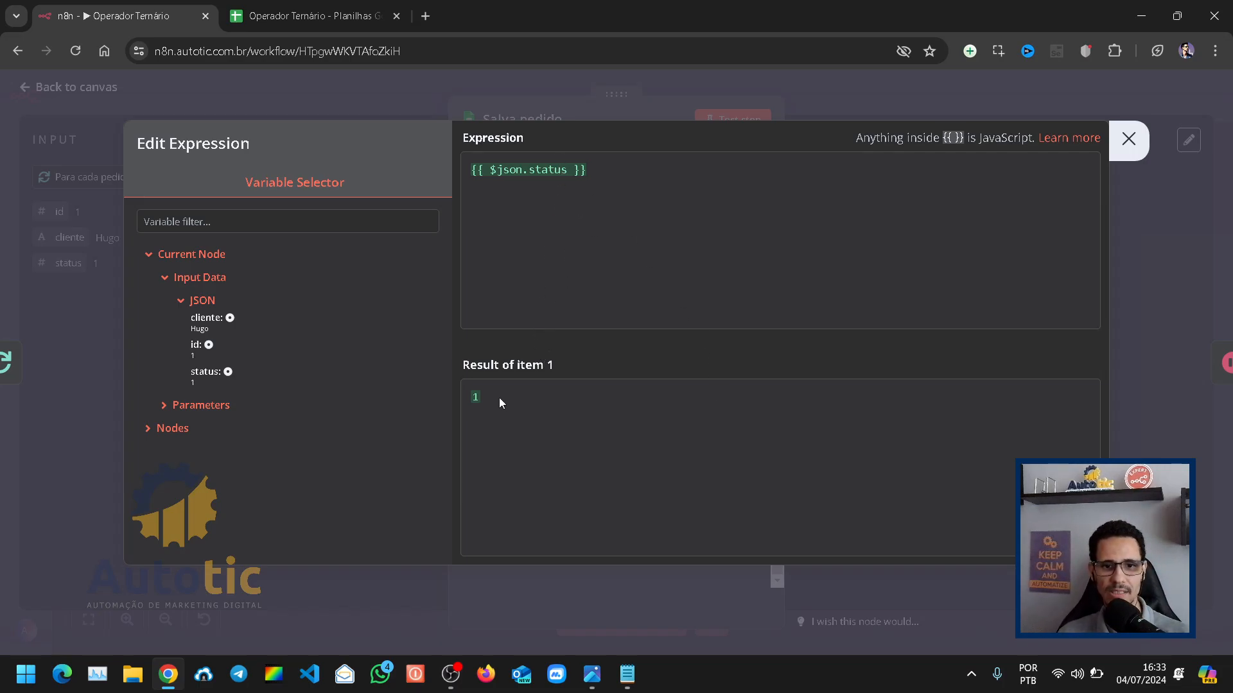
pyautogui.moveTo(499, 396); pyautogui.dragTo(473, 397)
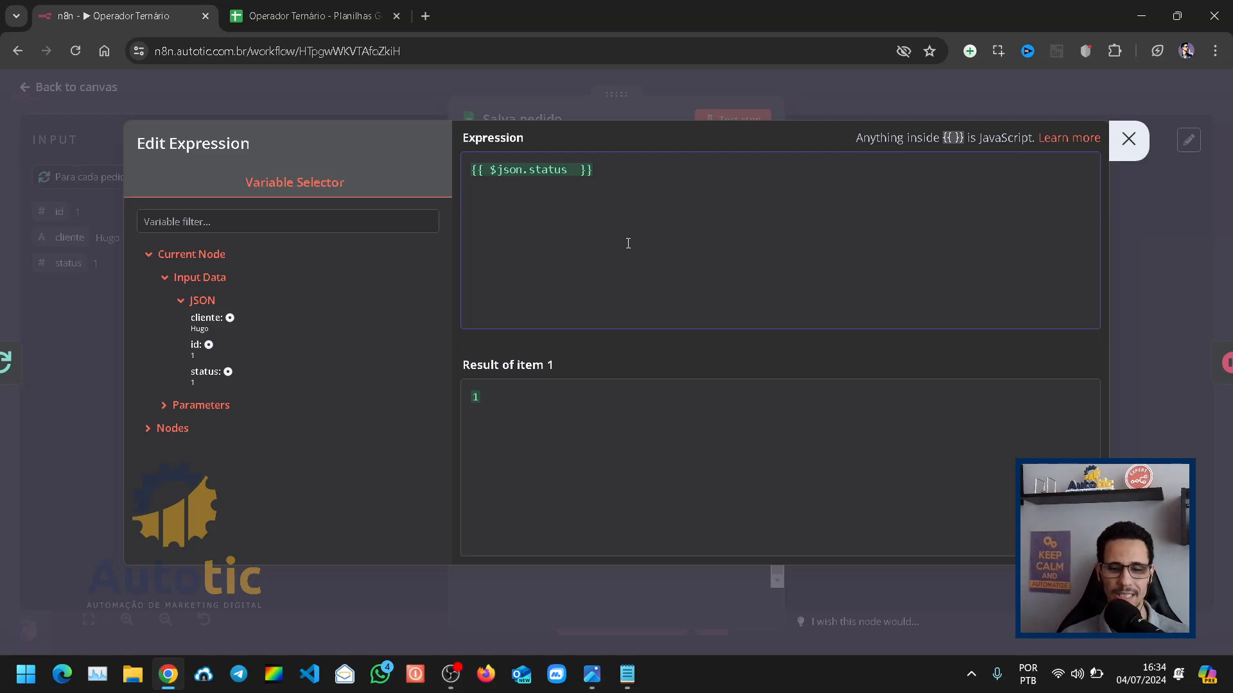
pyautogui.write('==')
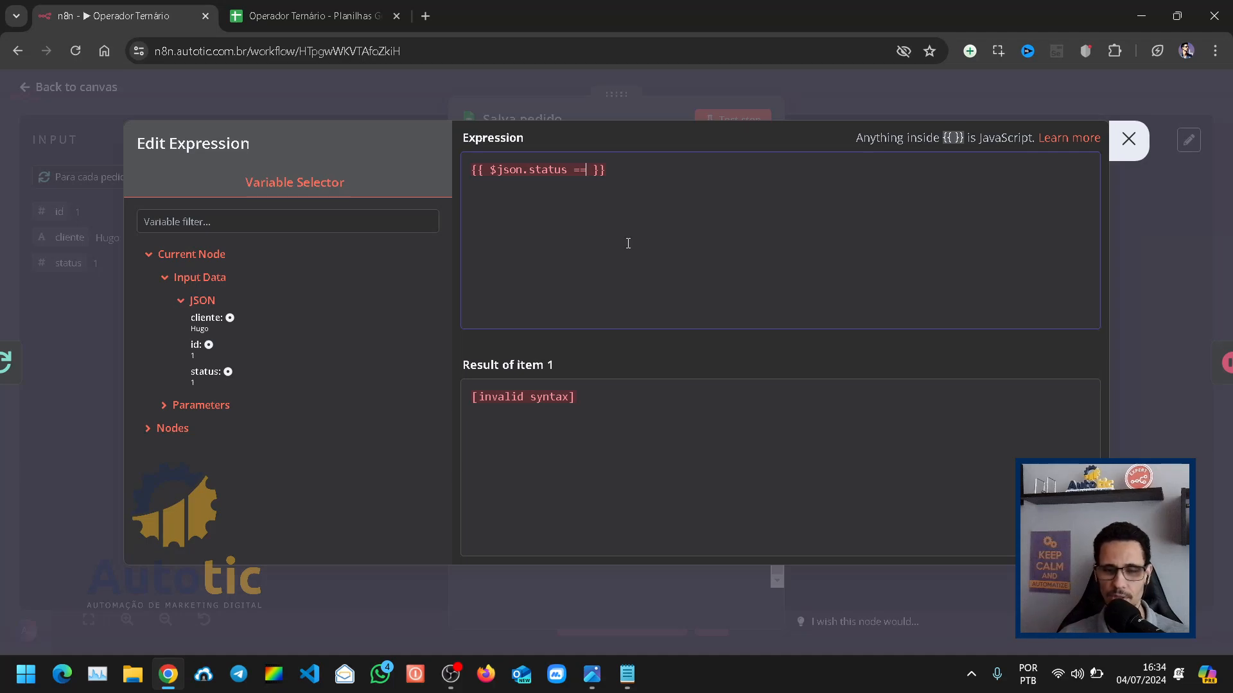
pyautogui.write('1')
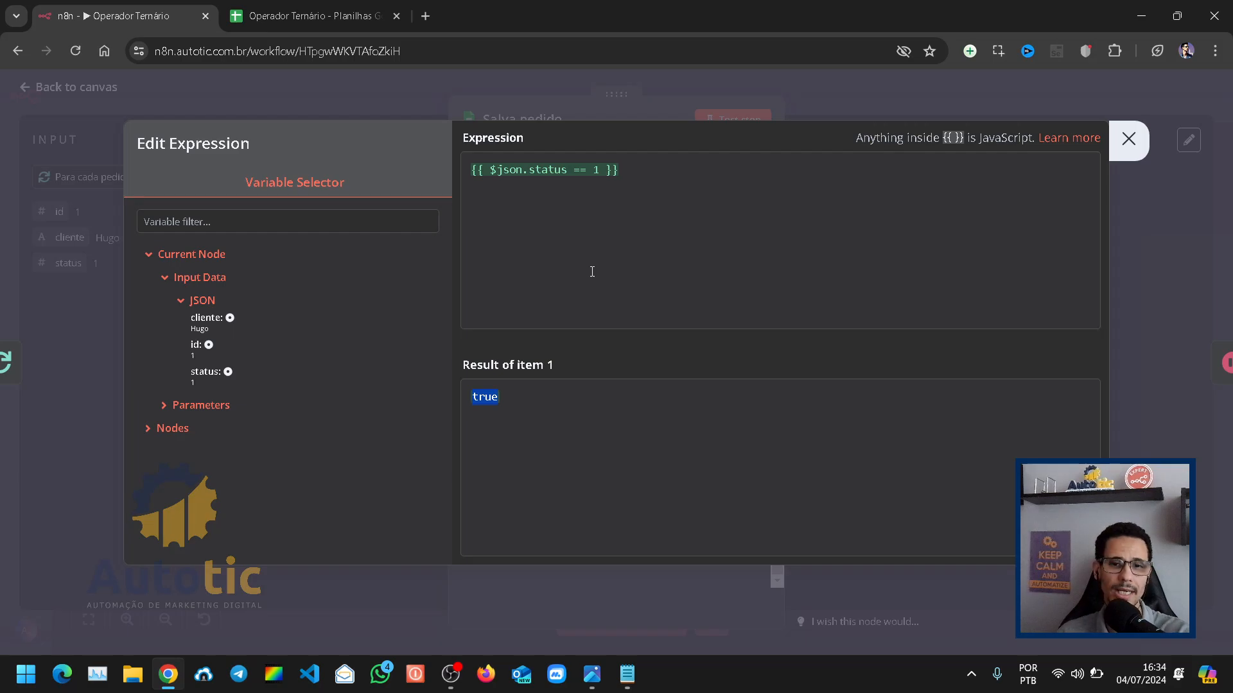
# Step: Try the status comparison with 2 to preview its result, and restore the compared value to 1
pyautogui.doubleClick(596, 169)
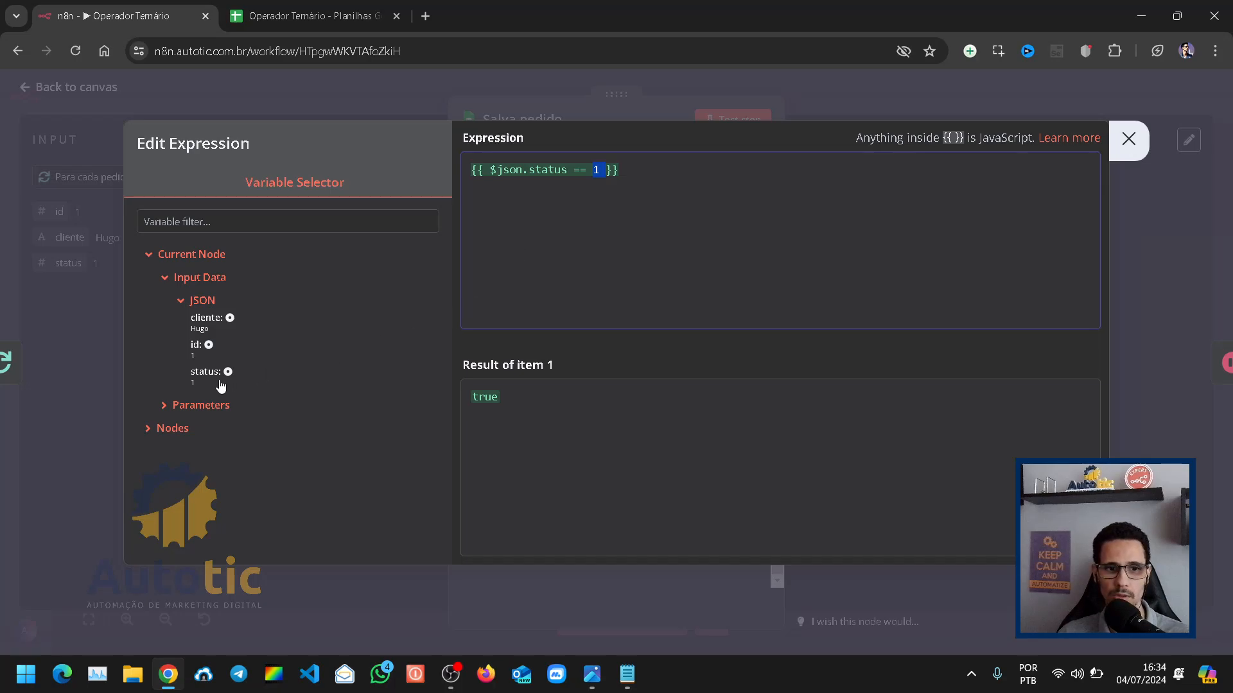
pyautogui.click(589, 180)
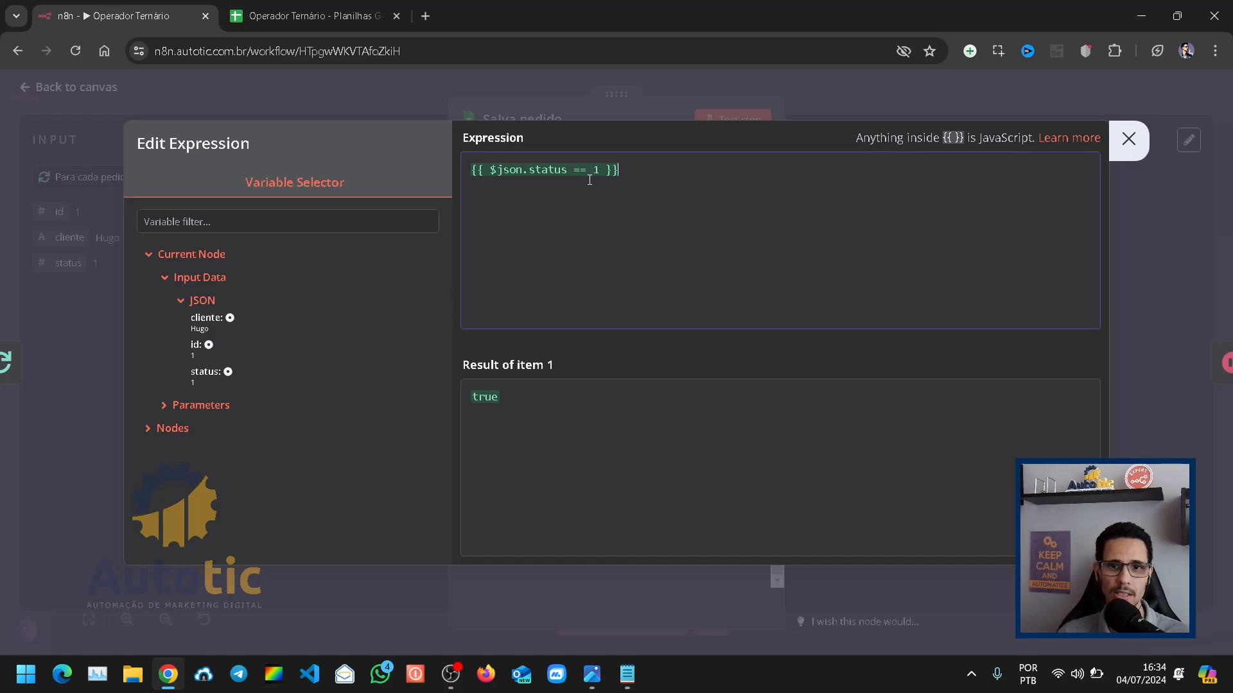
pyautogui.click(576, 172)
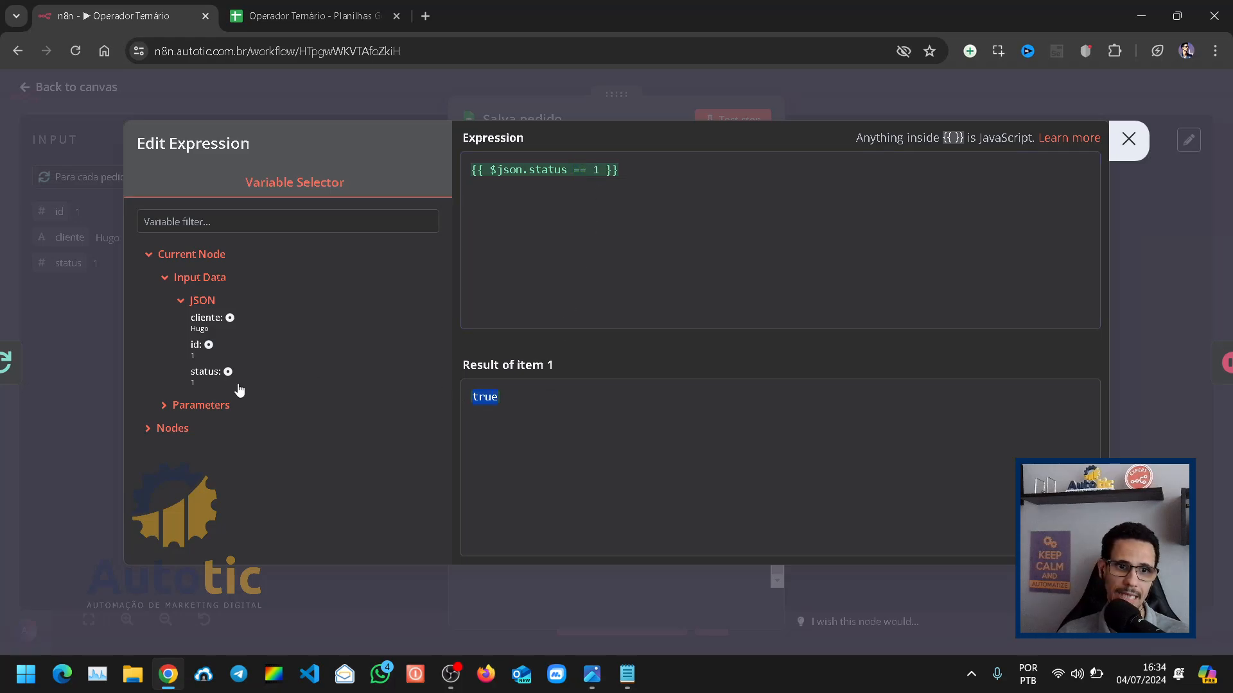
pyautogui.click(618, 291)
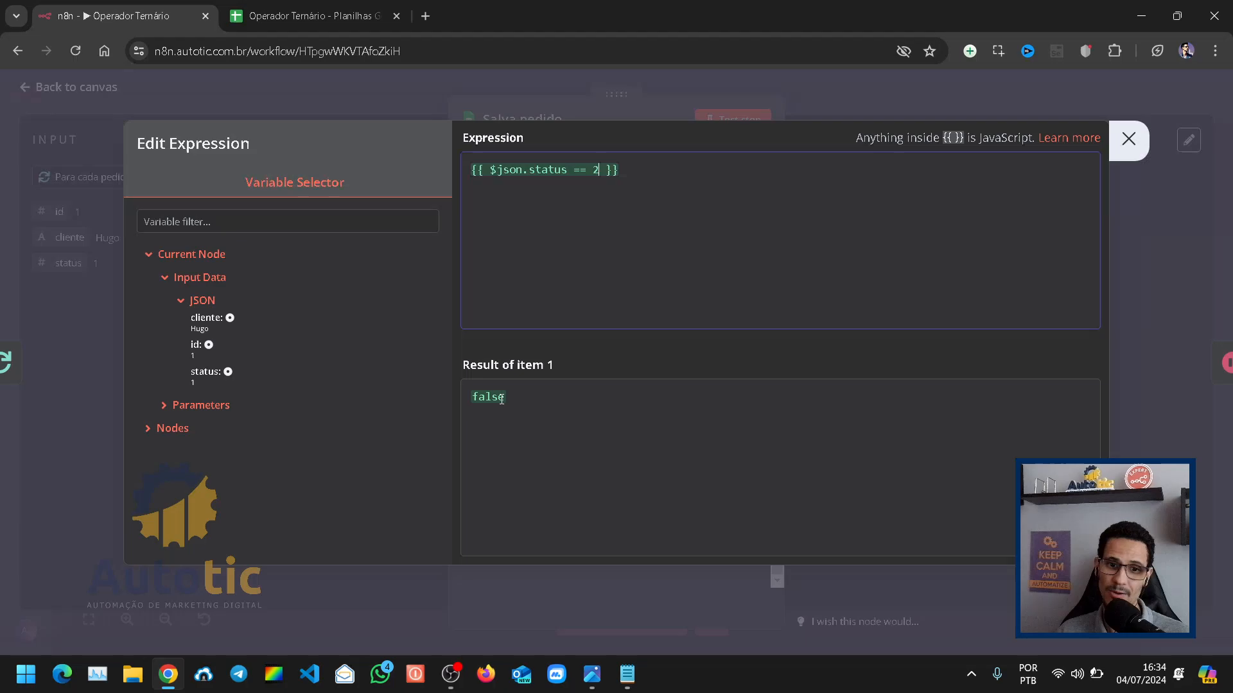
pyautogui.click(596, 170)
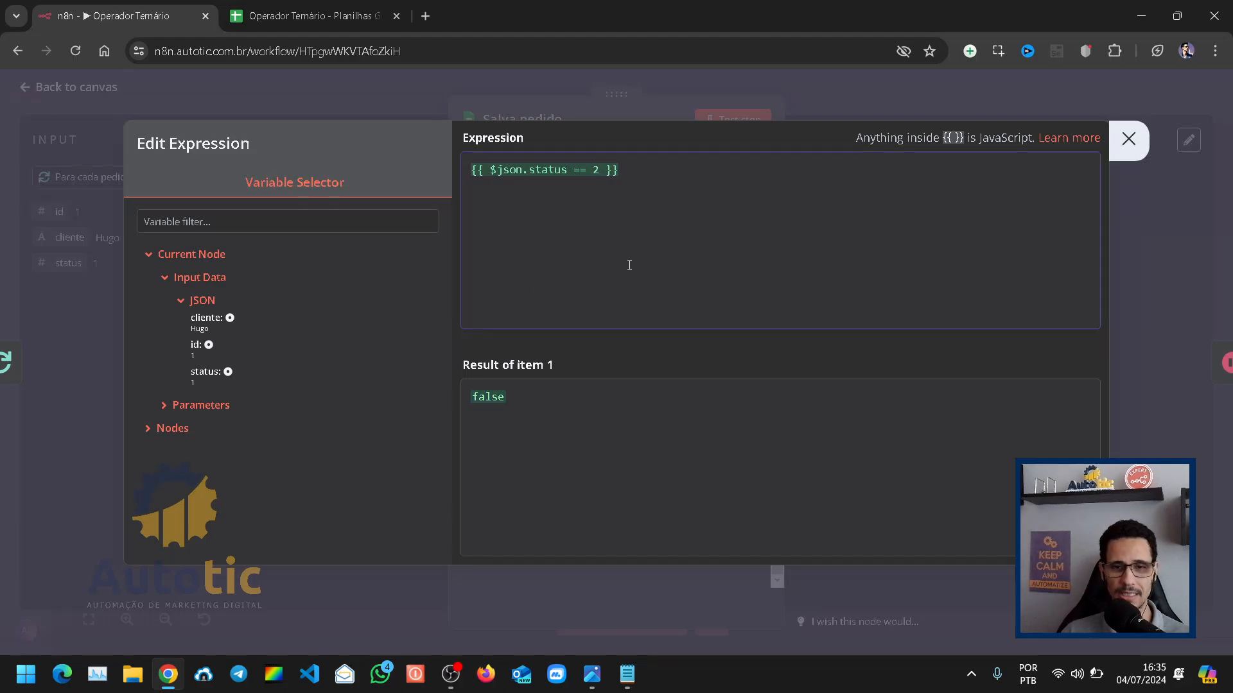
pyautogui.press('BackSpace')
pyautogui.write('1')
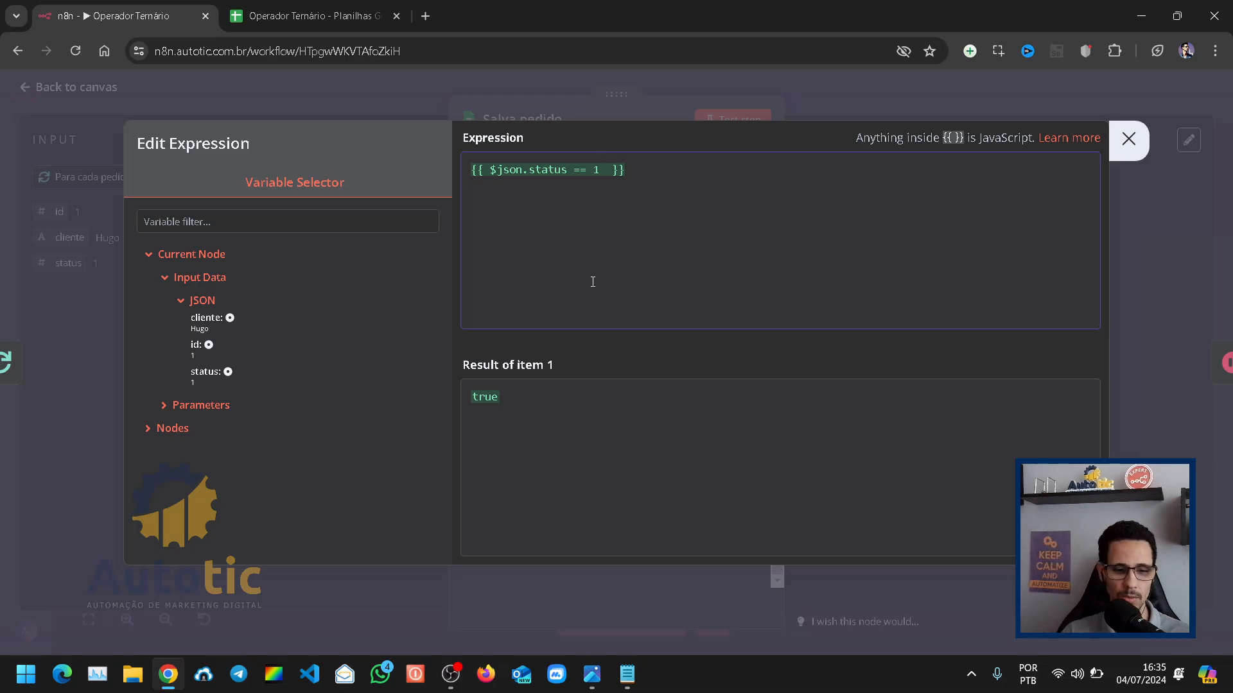
# Step: Add the true branch ? 'Pago' after the $json.status == 1 condition in the status expression
pyautogui.write('?')
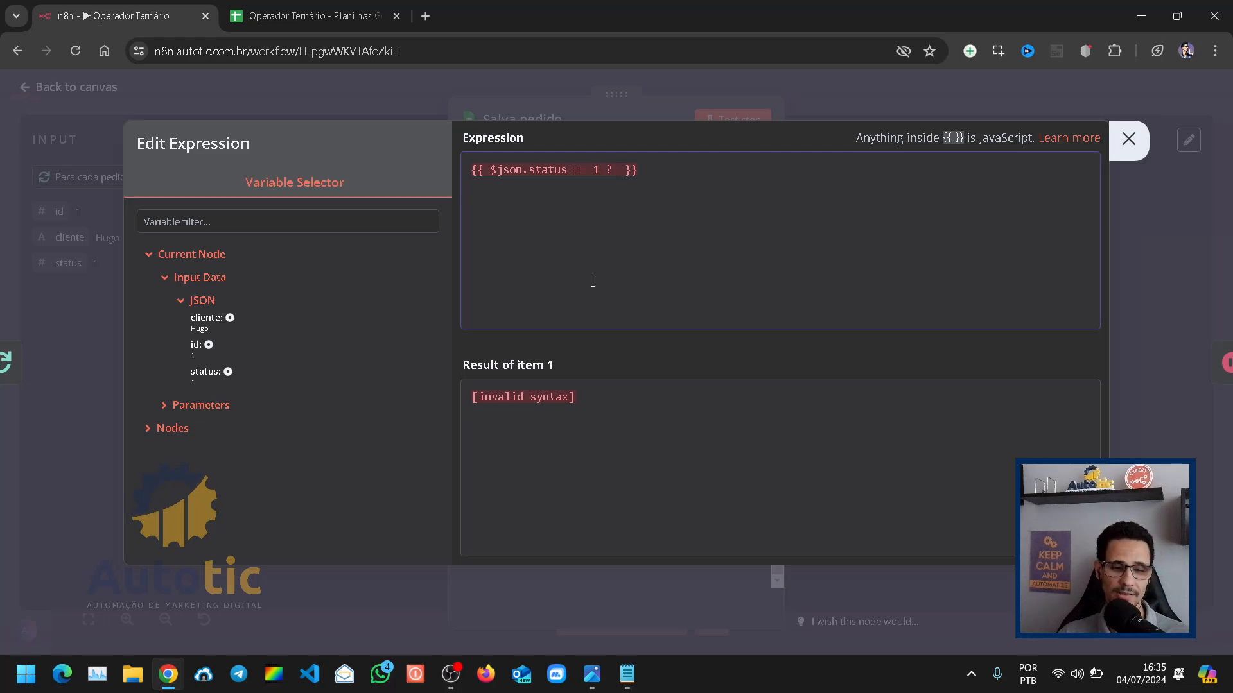
pyautogui.write(" ''")
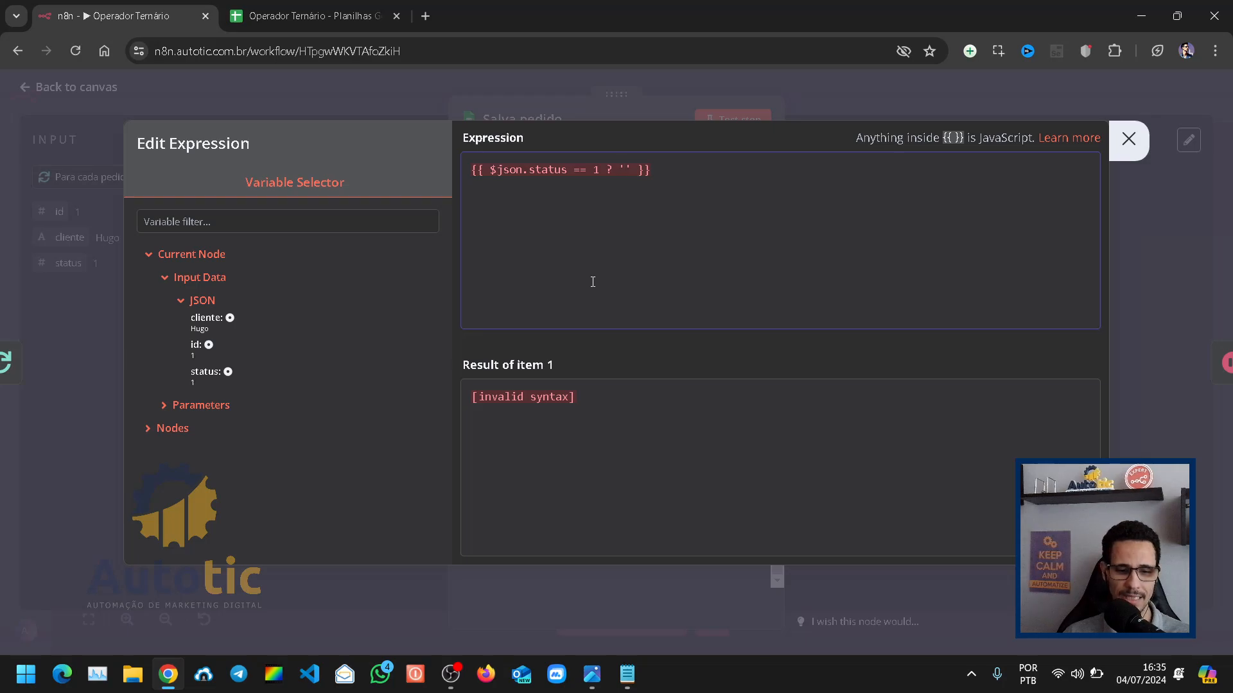
pyautogui.write('Pago')
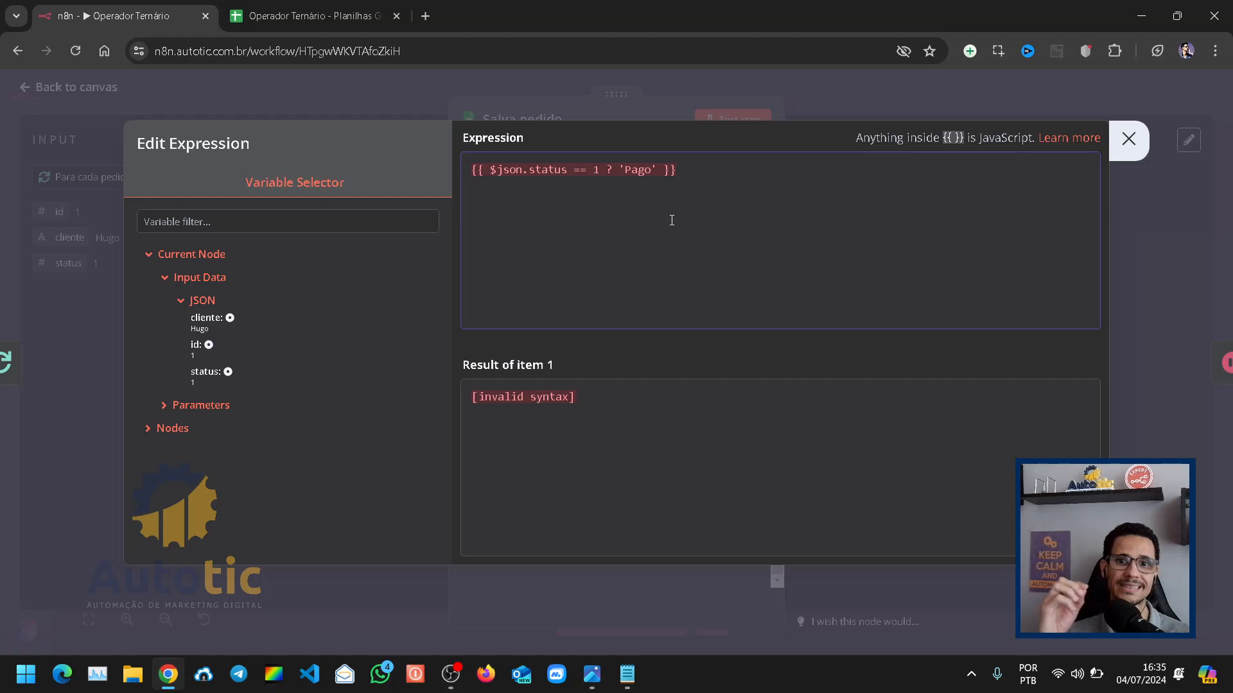
pyautogui.doubleClick(614, 174)
pyautogui.click(626, 194)
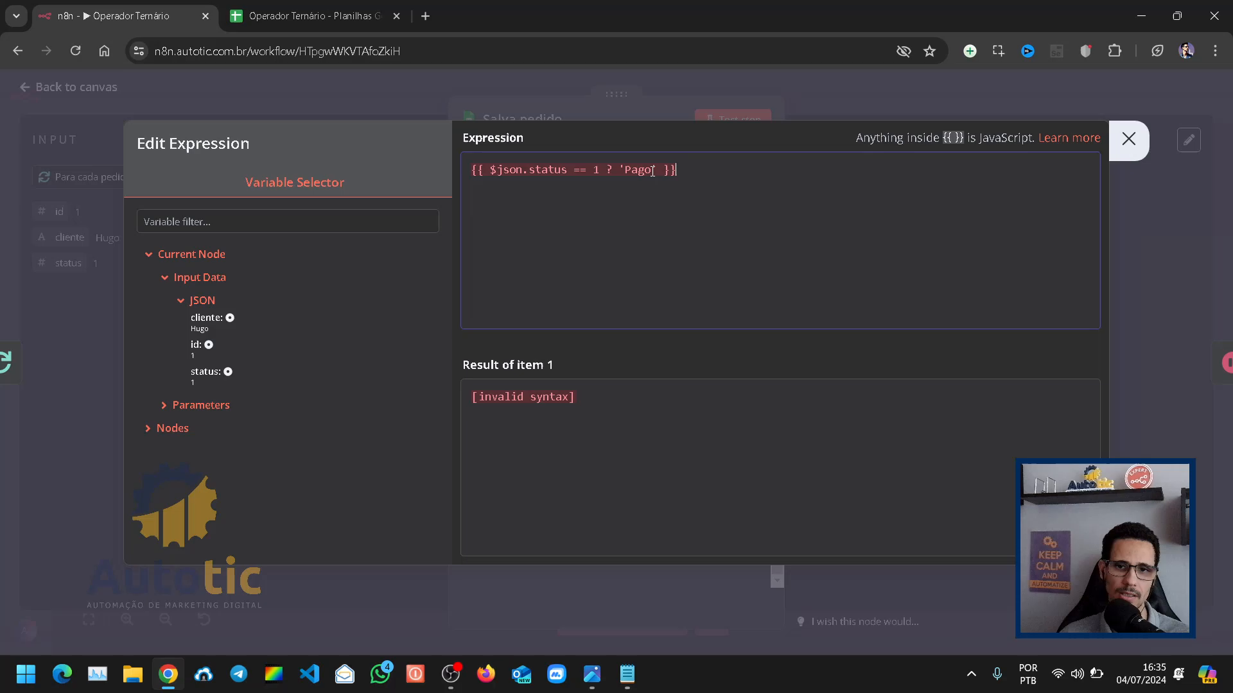
# Step: Complete the ternary expression with the false branch : 'Não definido'
pyautogui.moveTo(621, 169); pyautogui.dragTo(499, 164)
pyautogui.click(659, 171)
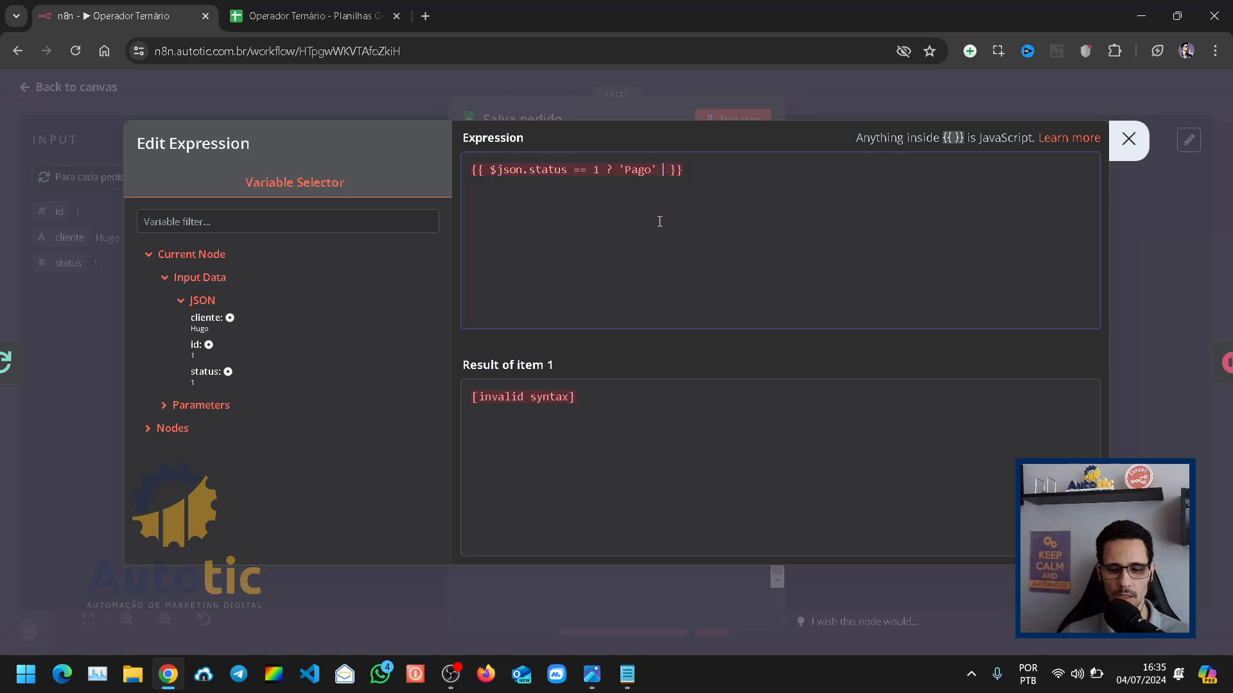
pyautogui.write(':')
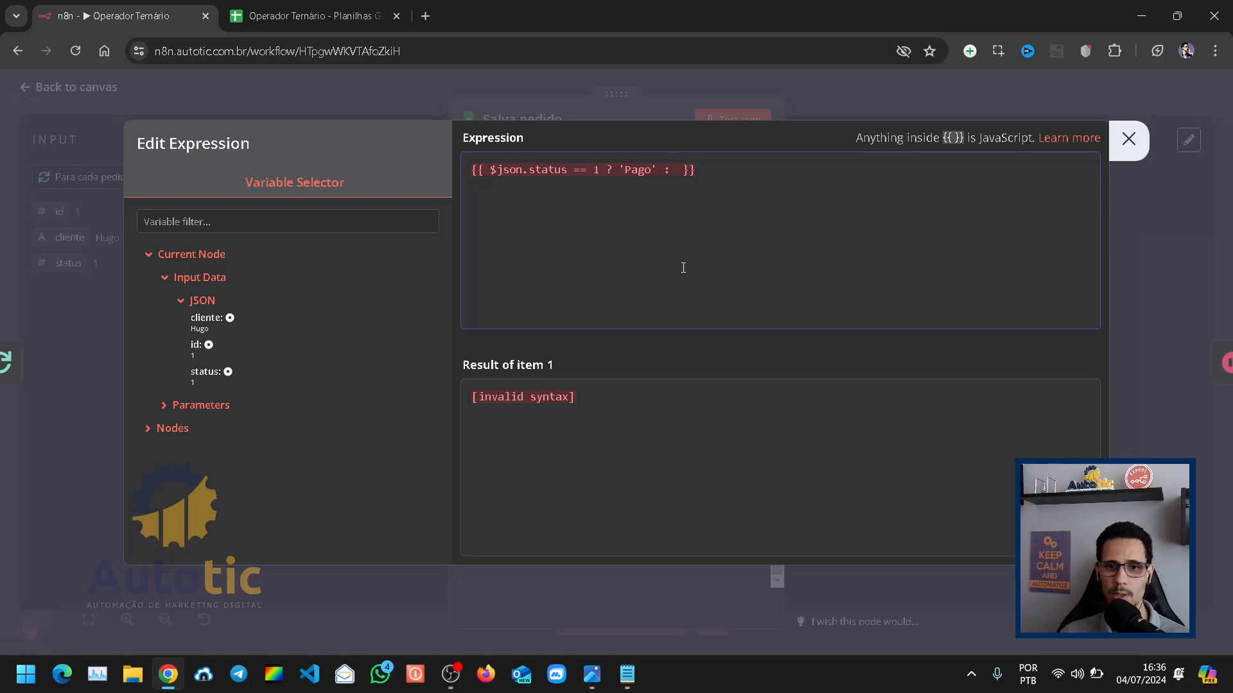
pyautogui.write("''")
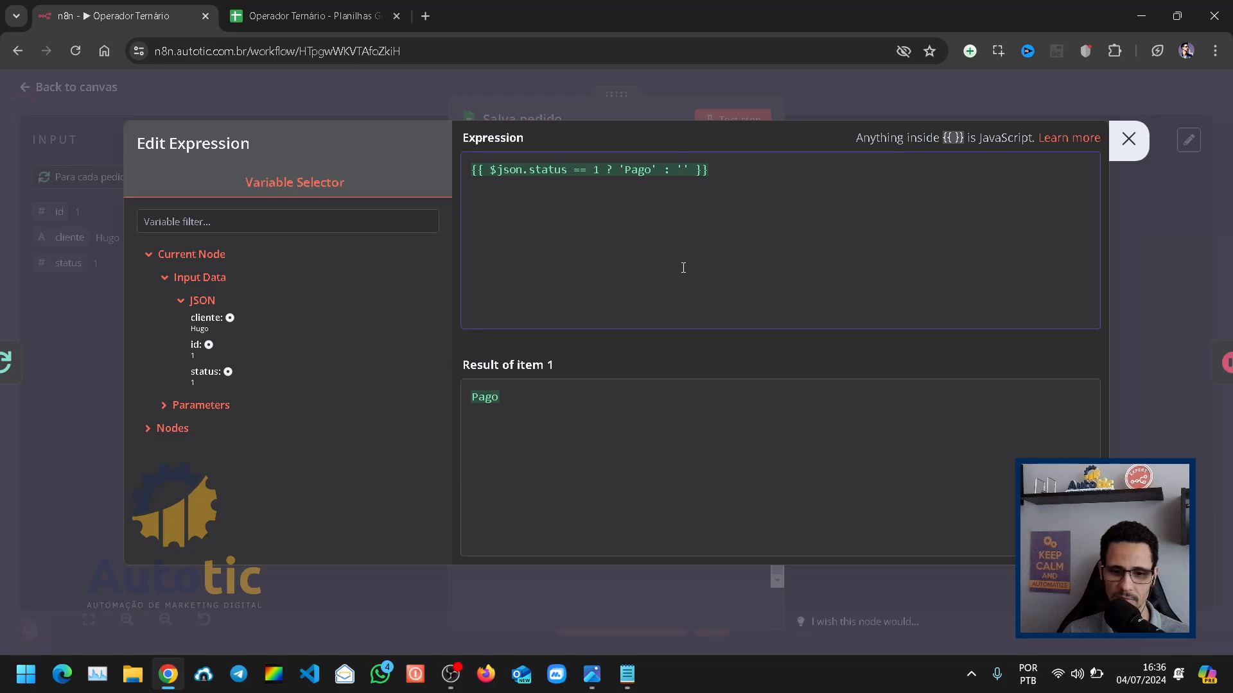
pyautogui.write('Não de')
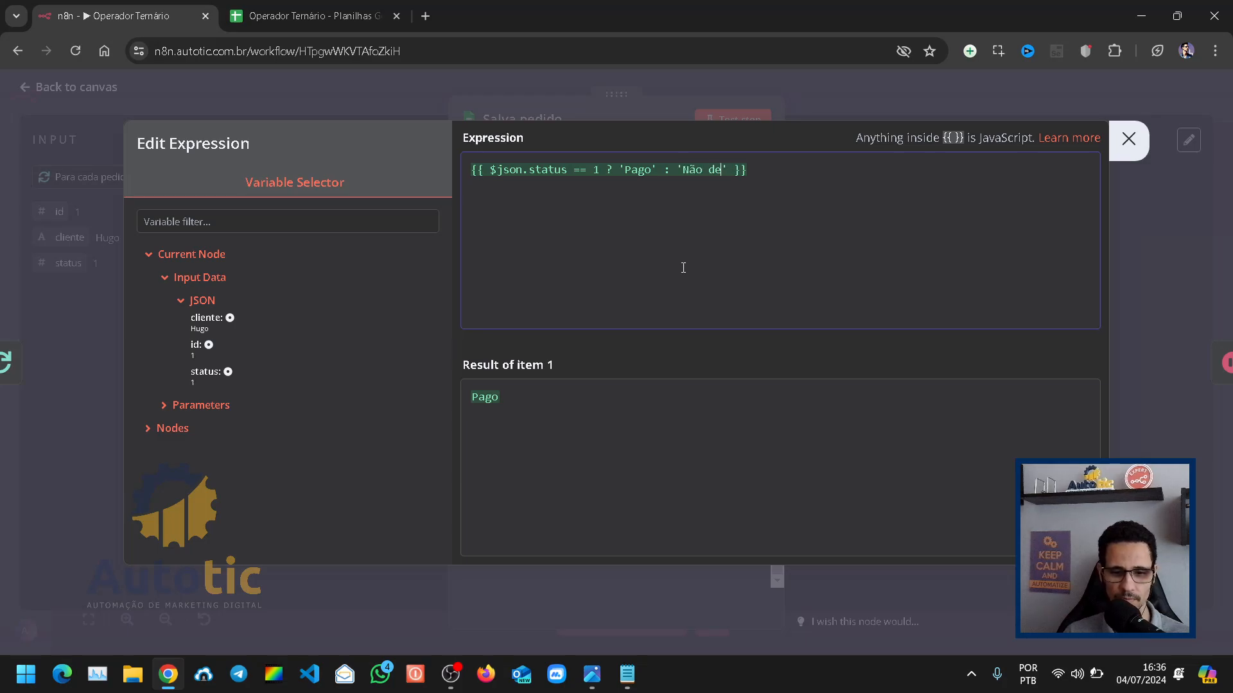
pyautogui.write('finido')
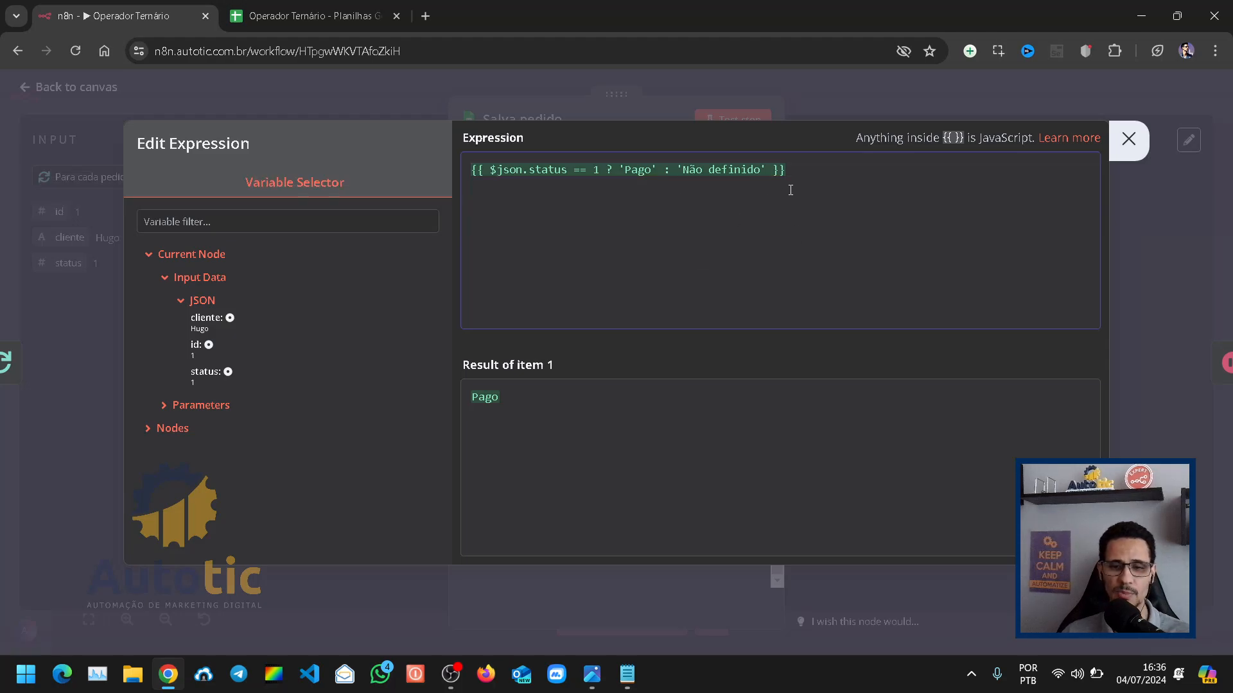
# Step: Switch to the Pedidos sheet in Google Sheets, enter Pago in C2 as a sample status, and restore the cell to 1
pyautogui.click(285, 13)
pyautogui.click(232, 231)
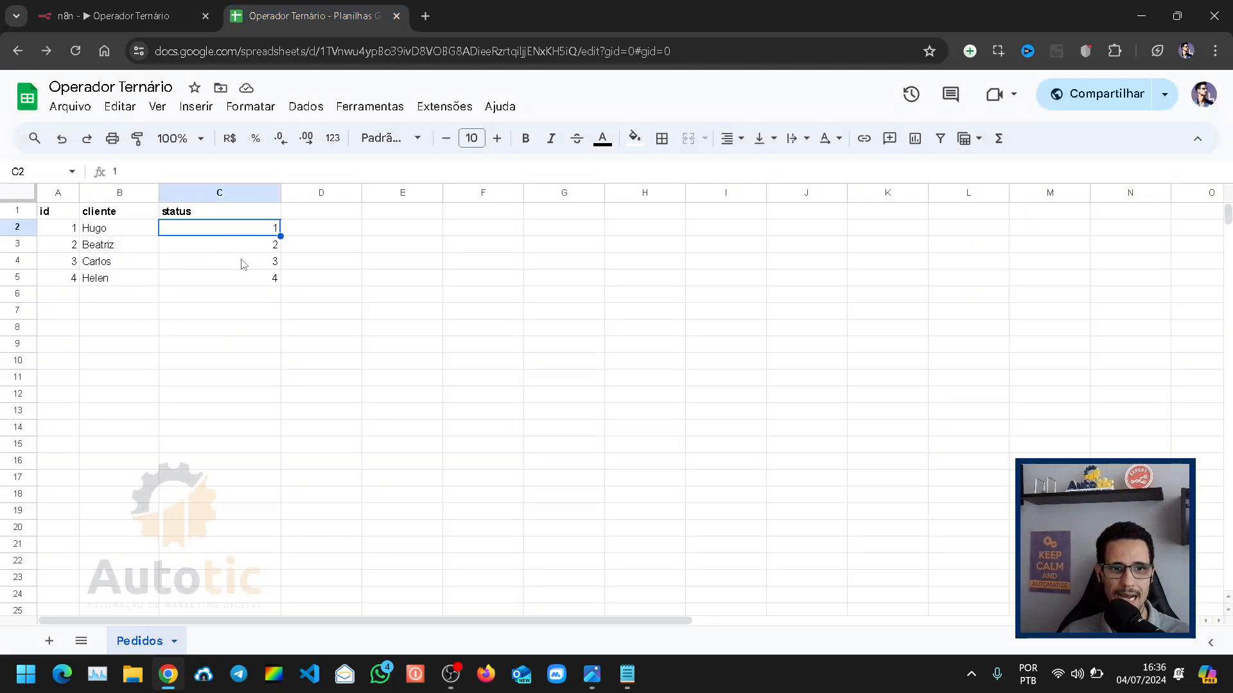
pyautogui.write('Pago')
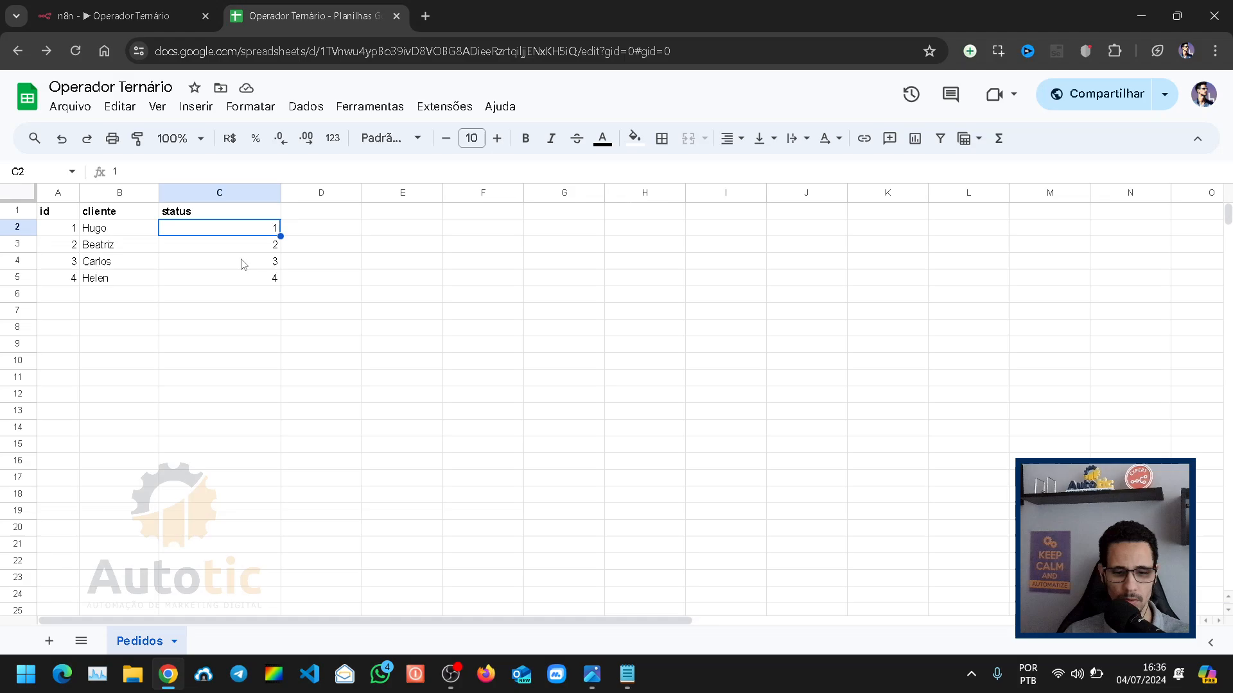
pyautogui.click(3, 235)
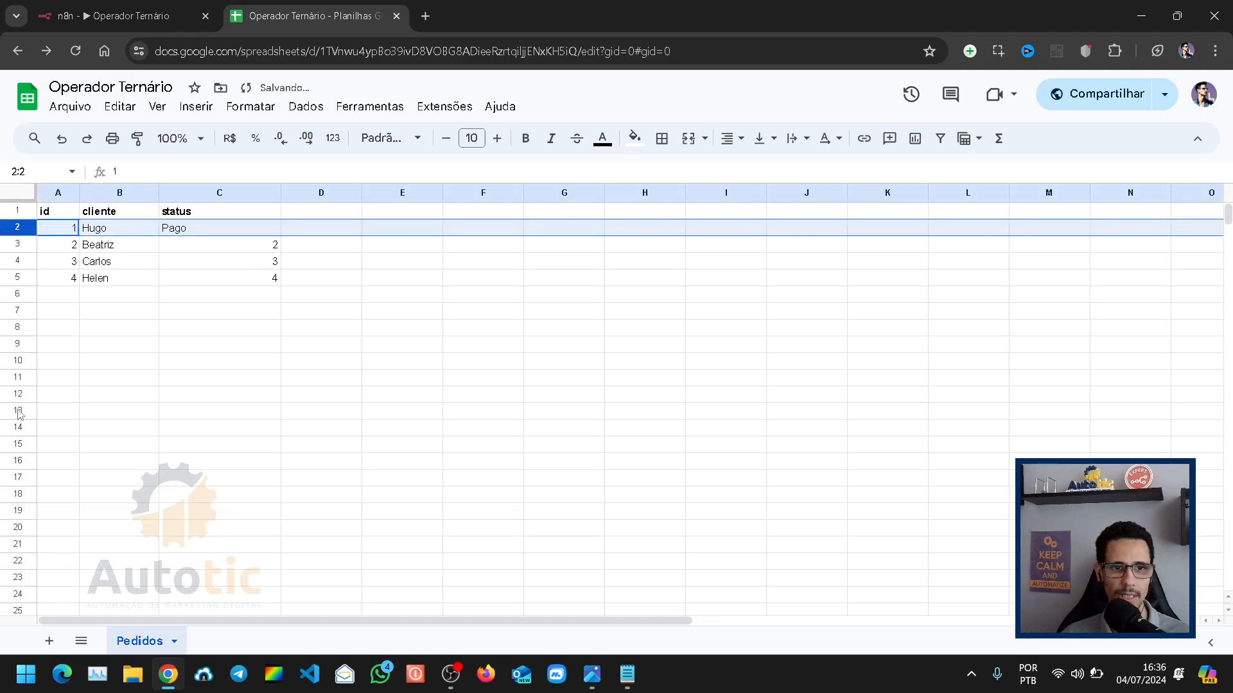
pyautogui.click(243, 328)
pyautogui.click(229, 232)
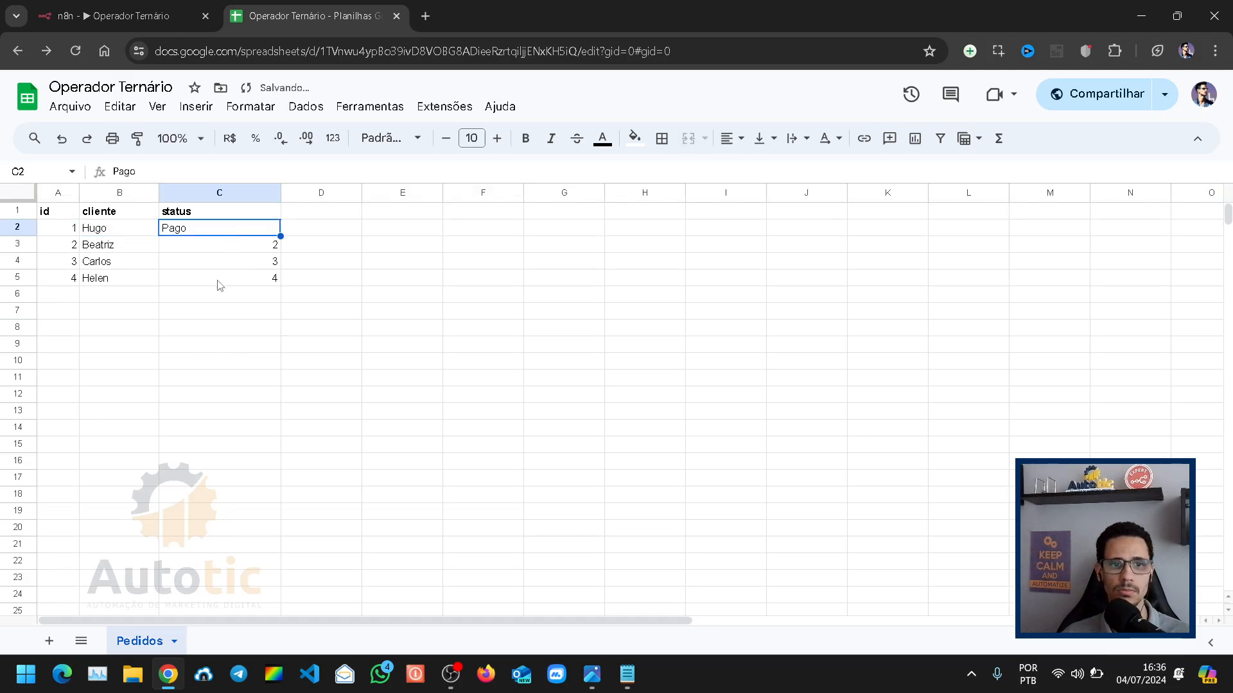
pyautogui.click(239, 245)
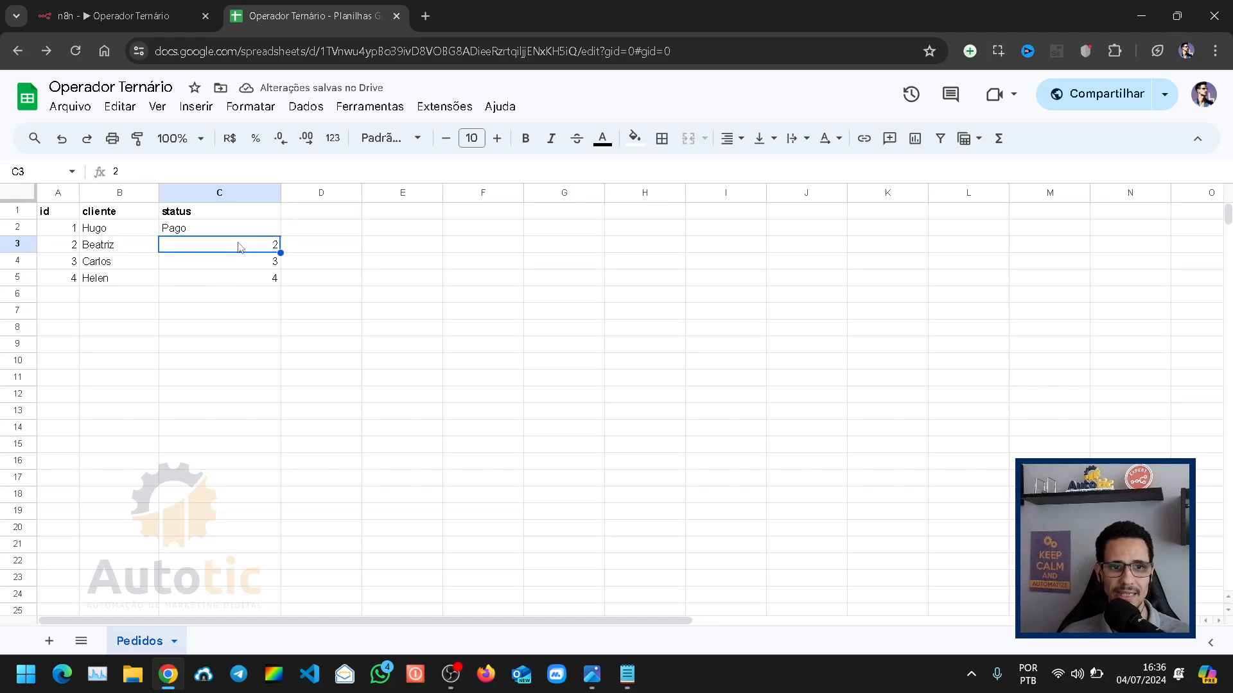
pyautogui.click(241, 265)
pyautogui.click(236, 280)
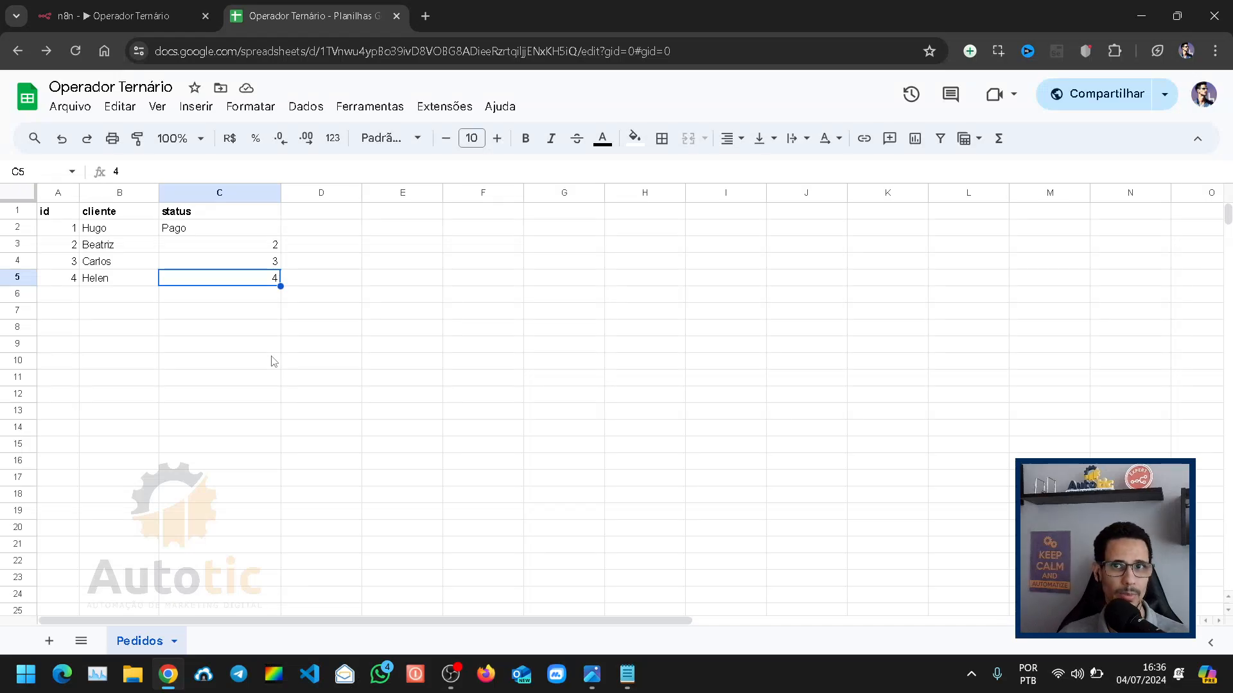
pyautogui.click(207, 231)
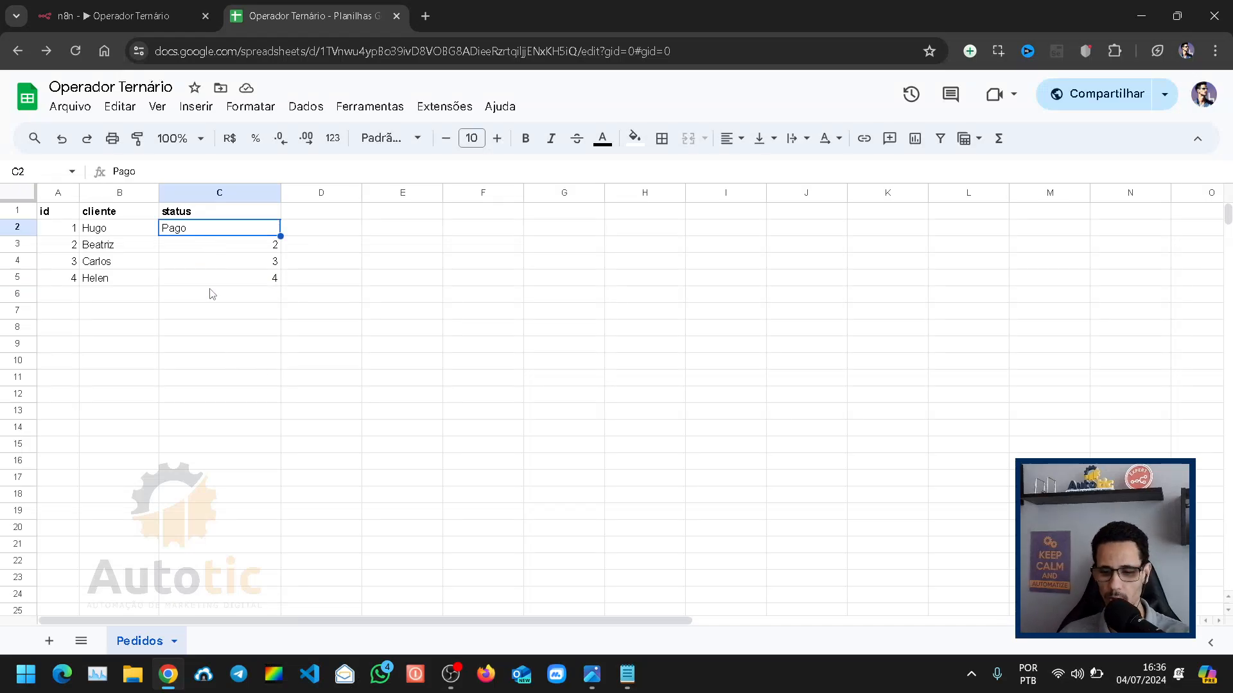
pyautogui.write('1')
pyautogui.click(207, 327)
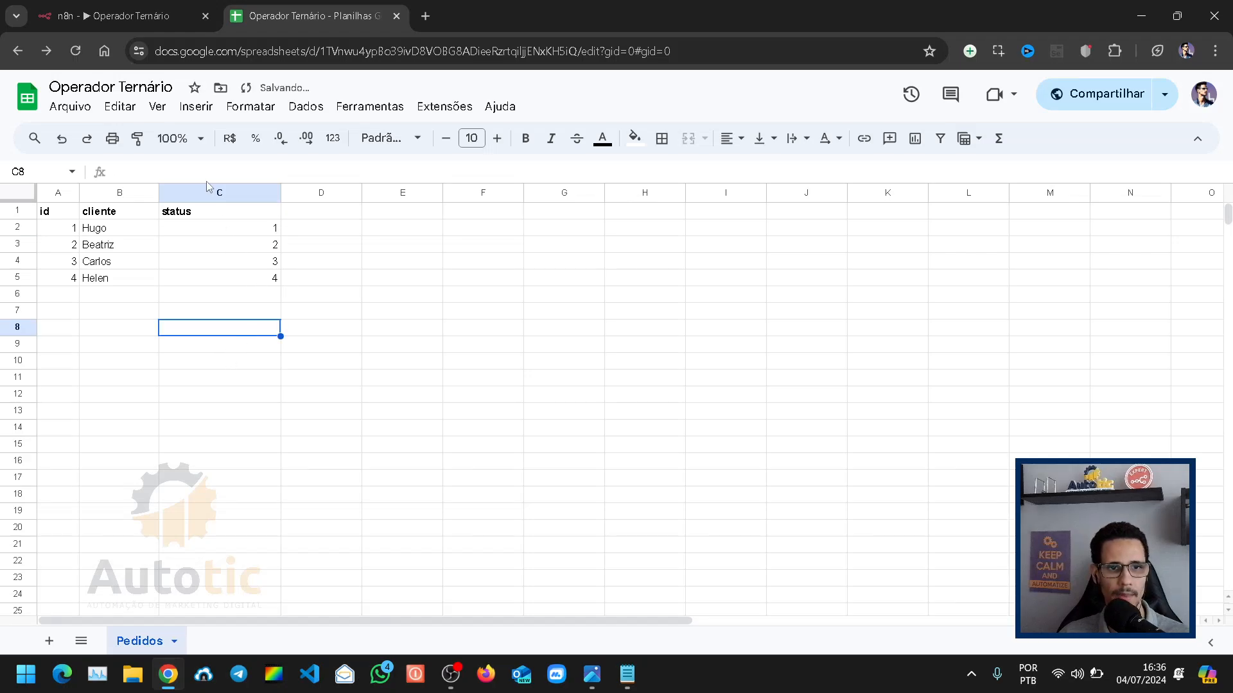
# Step: Switch back to the n8n workflow and remove the 'Não definido' value from the status expression's false branch
pyautogui.click(131, 16)
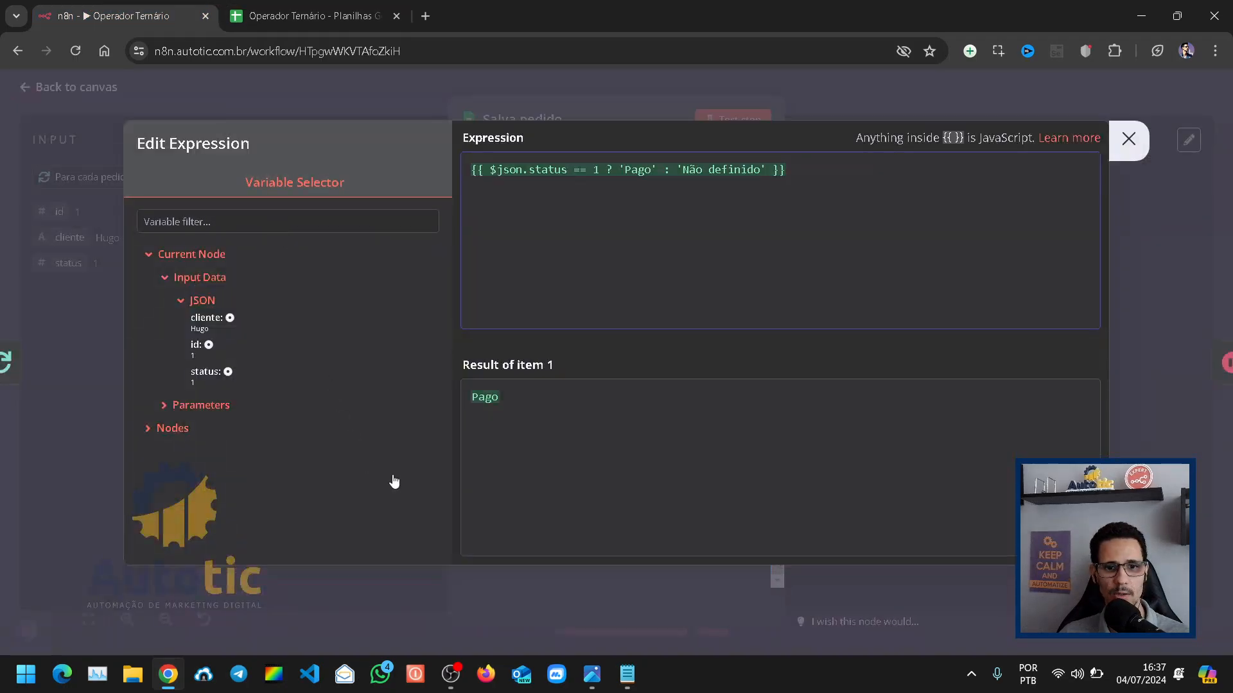
pyautogui.click(452, 674)
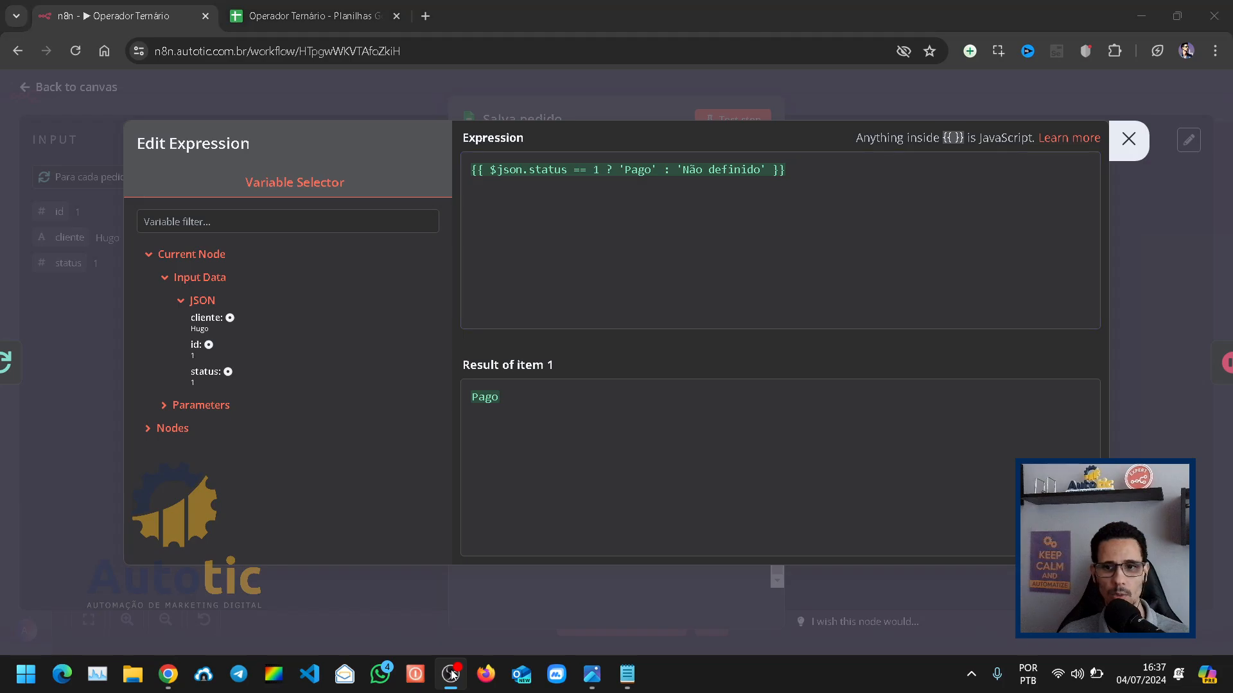
pyautogui.click(454, 675)
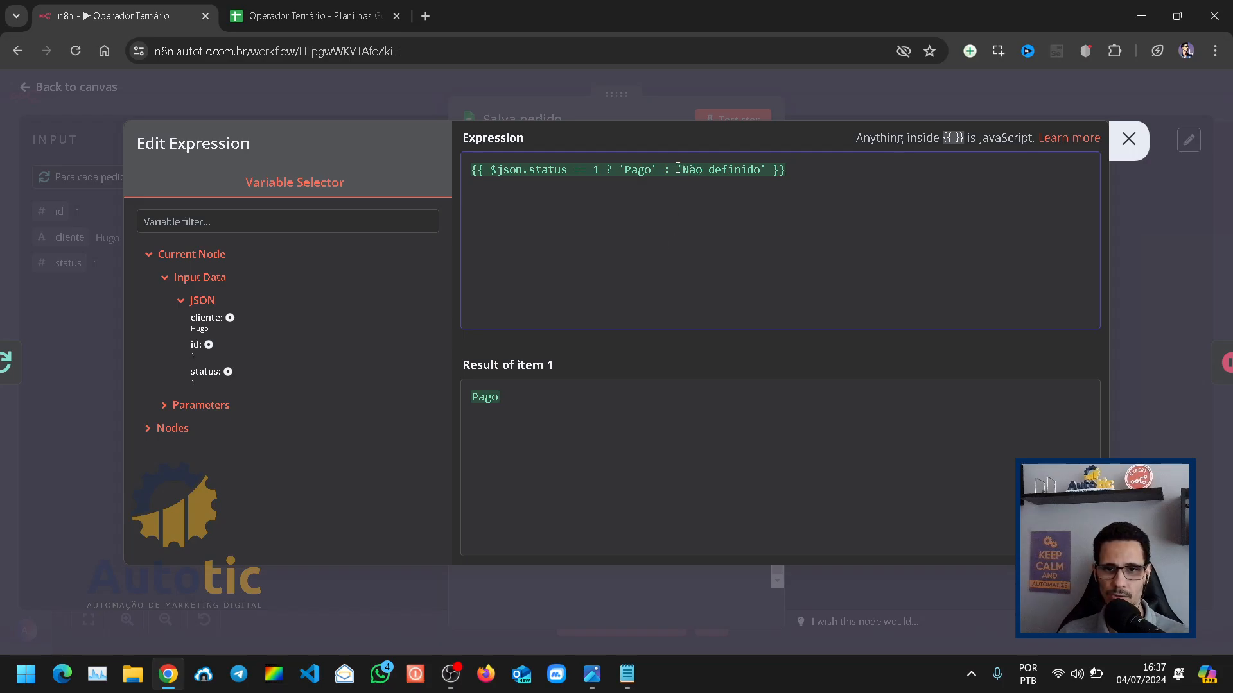
pyautogui.moveTo(677, 169); pyautogui.dragTo(766, 171)
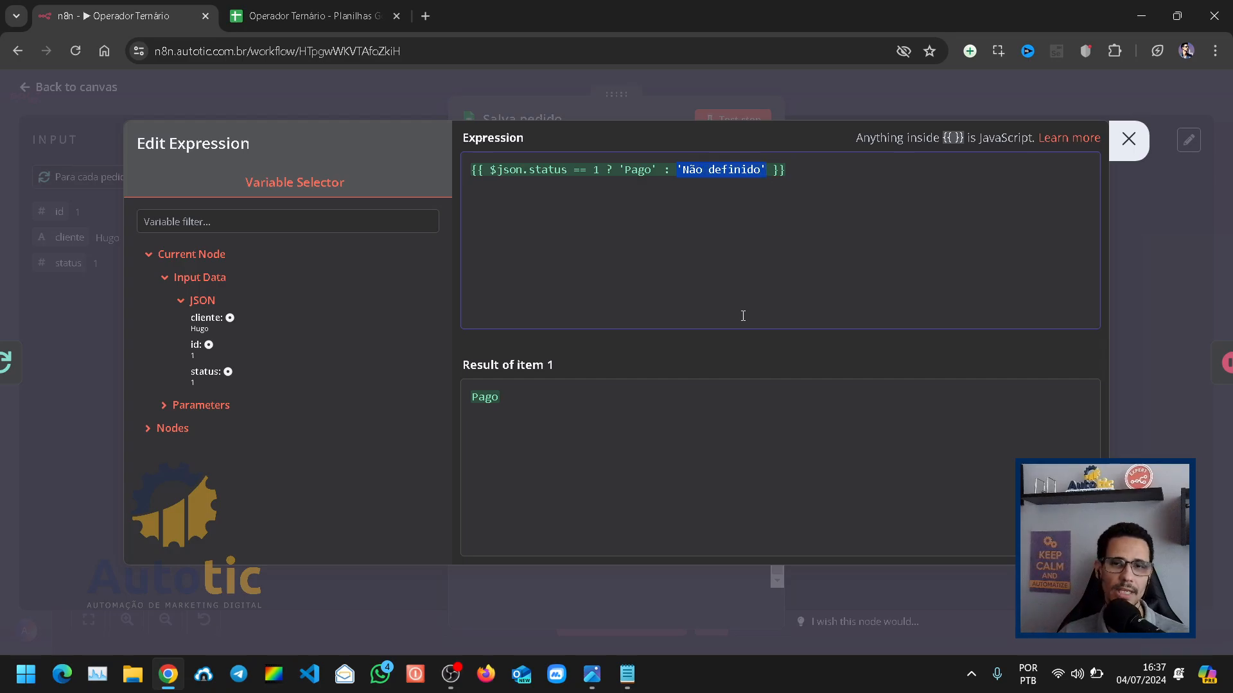
pyautogui.press('BackSpace')
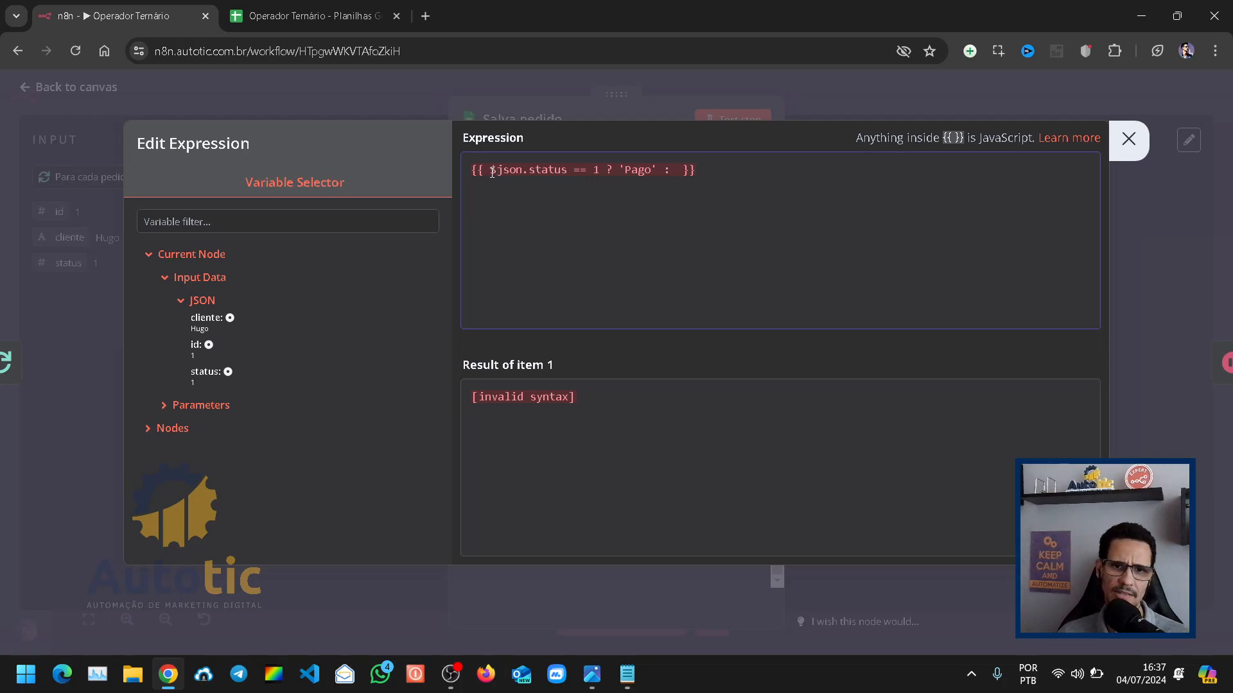
pyautogui.moveTo(490, 170); pyautogui.dragTo(505, 170)
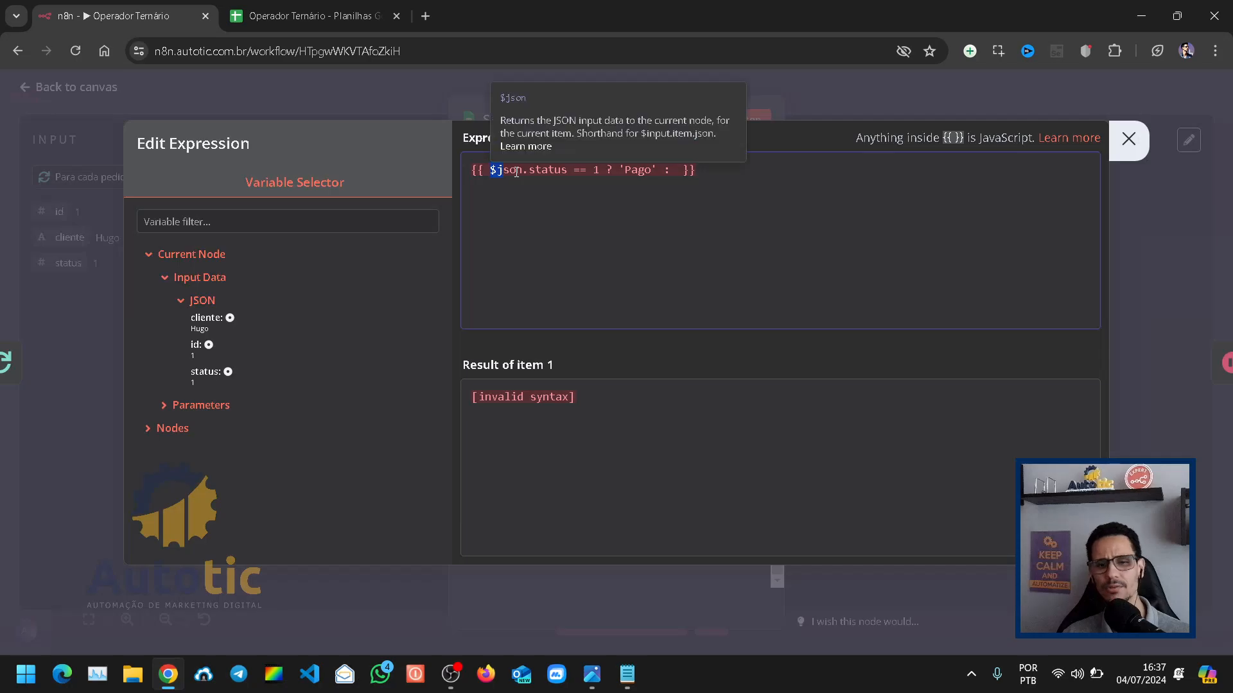
pyautogui.click(633, 171)
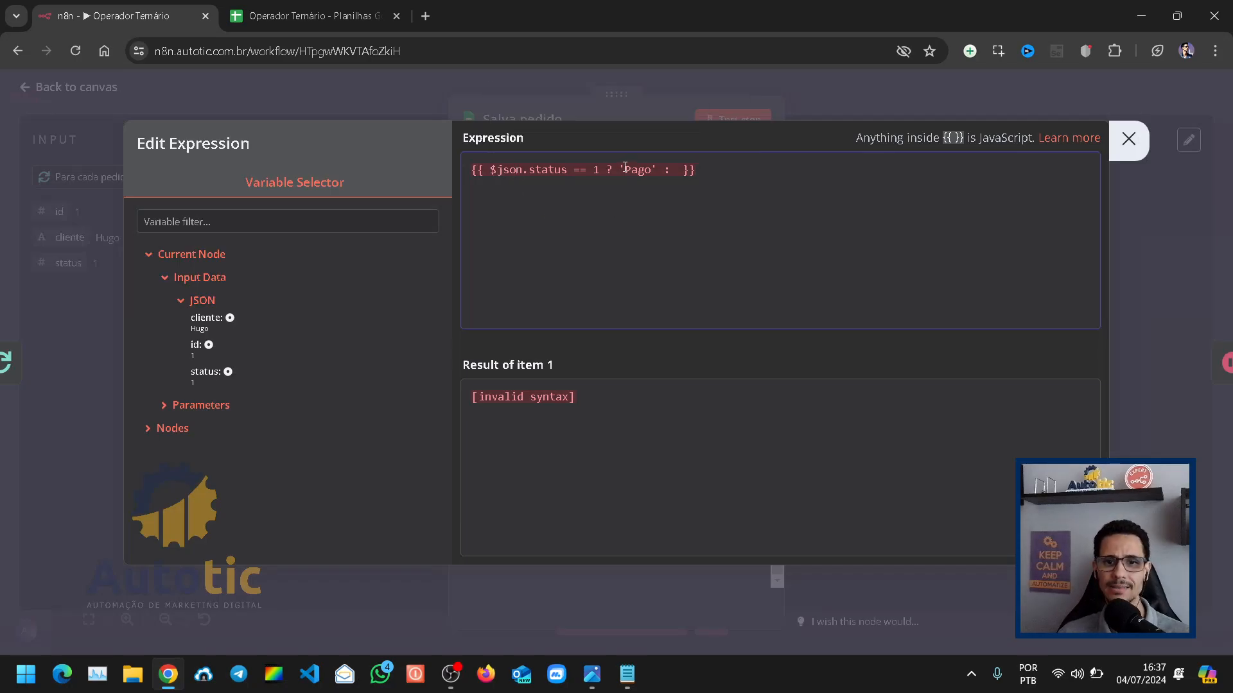
pyautogui.moveTo(625, 170); pyautogui.dragTo(652, 170)
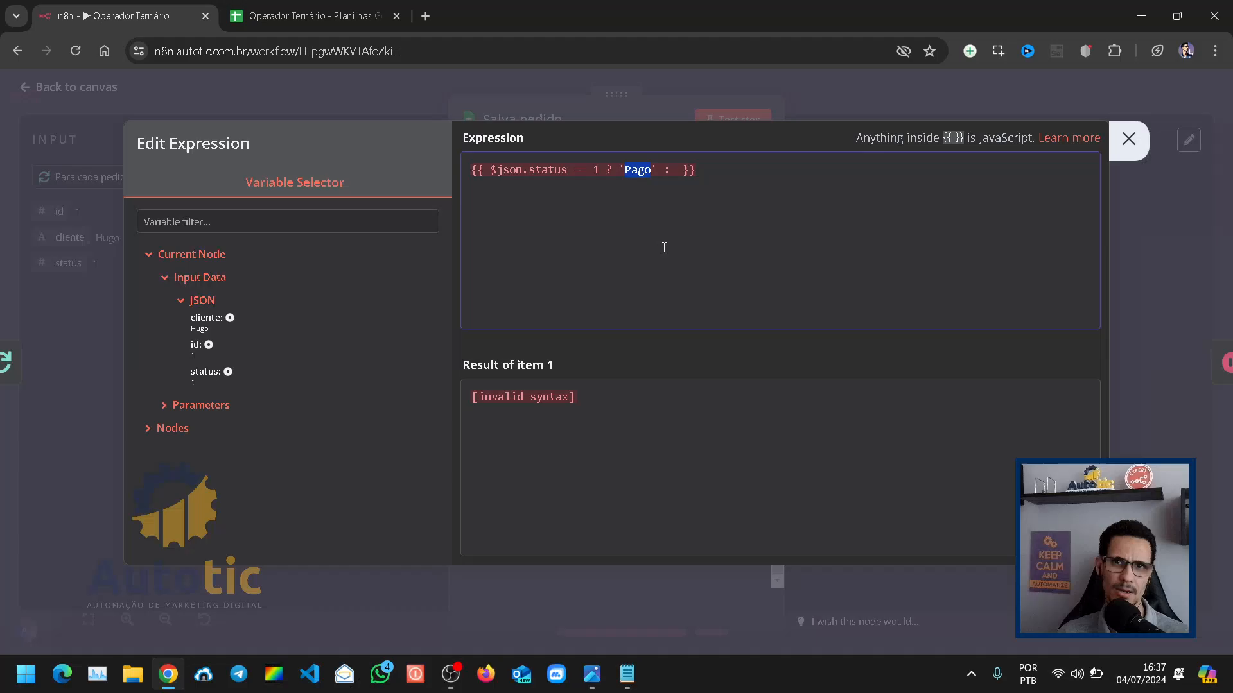
pyautogui.click(668, 225)
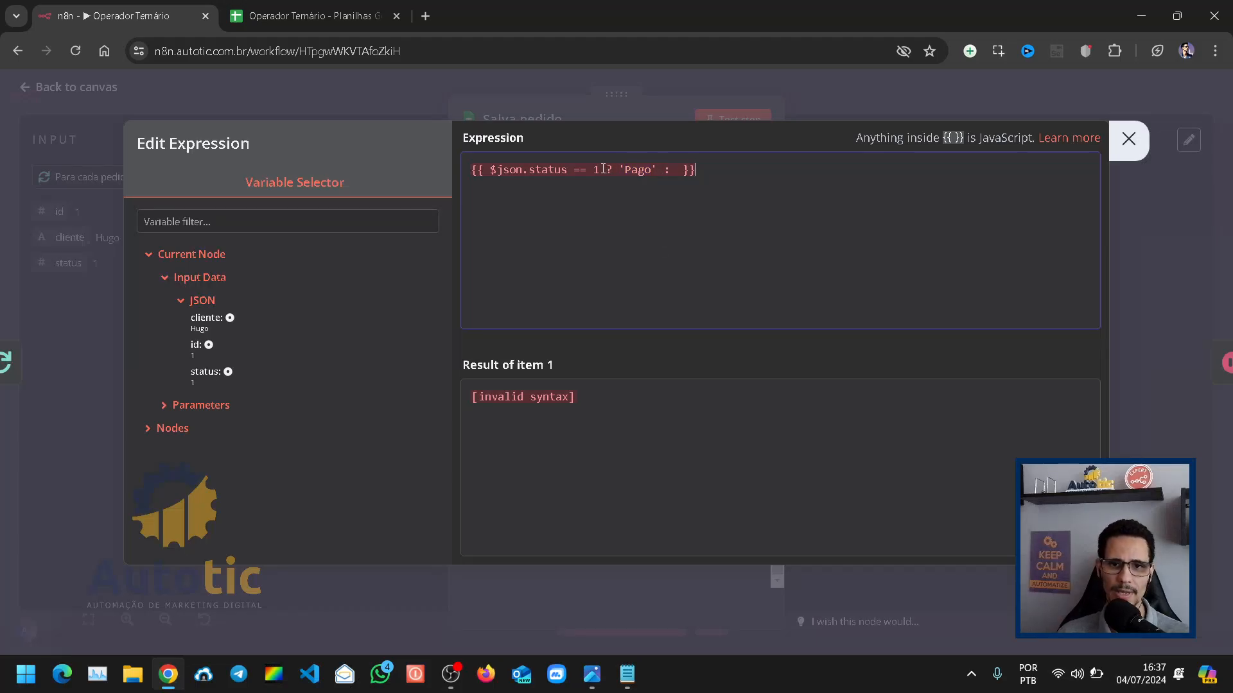
# Step: Copy the condition $json.status == 1 into the empty false branch after 'Pago' :
pyautogui.moveTo(595, 169); pyautogui.dragTo(493, 170)
pyautogui.hotkey('ctrl', 'c')
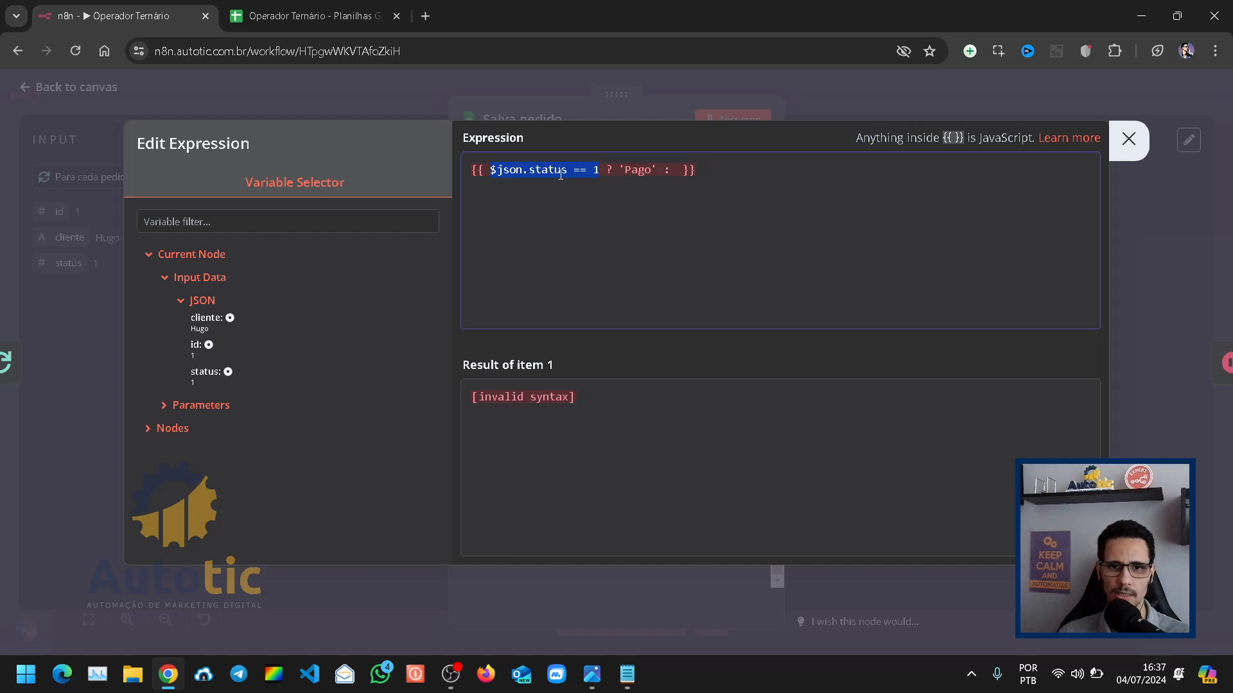
pyautogui.click(677, 172)
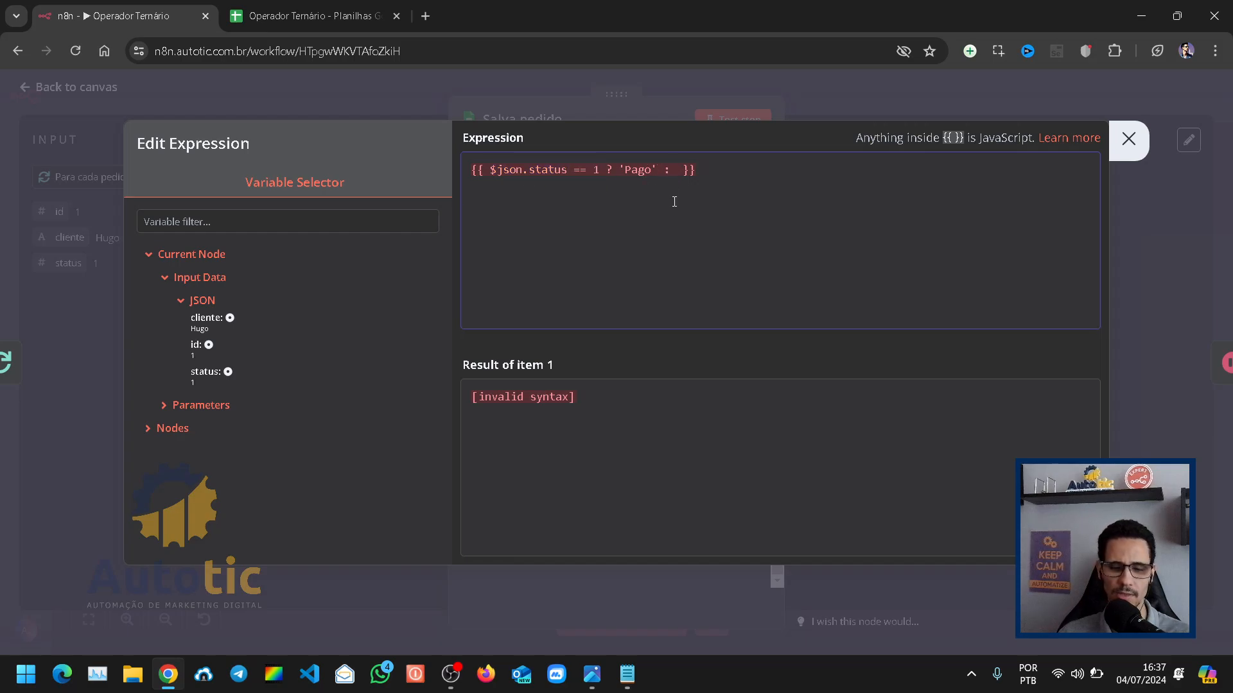
pyautogui.hotkey('ctrl', 'v')
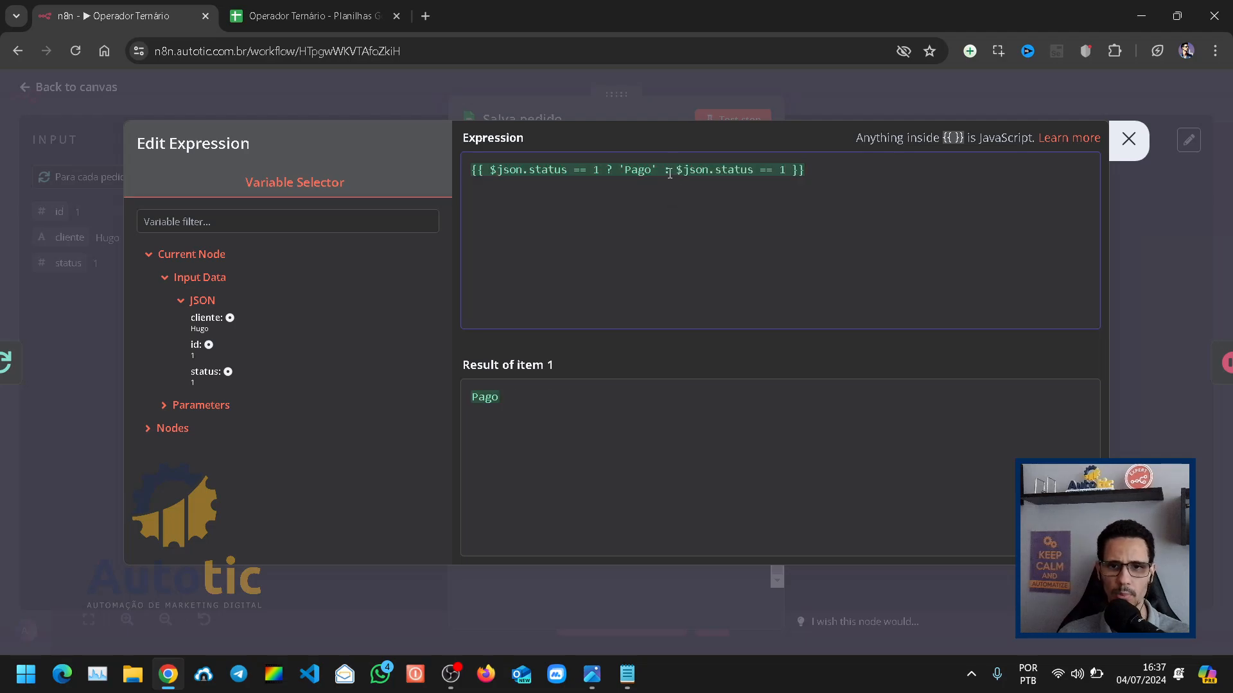
pyautogui.doubleClick(671, 172)
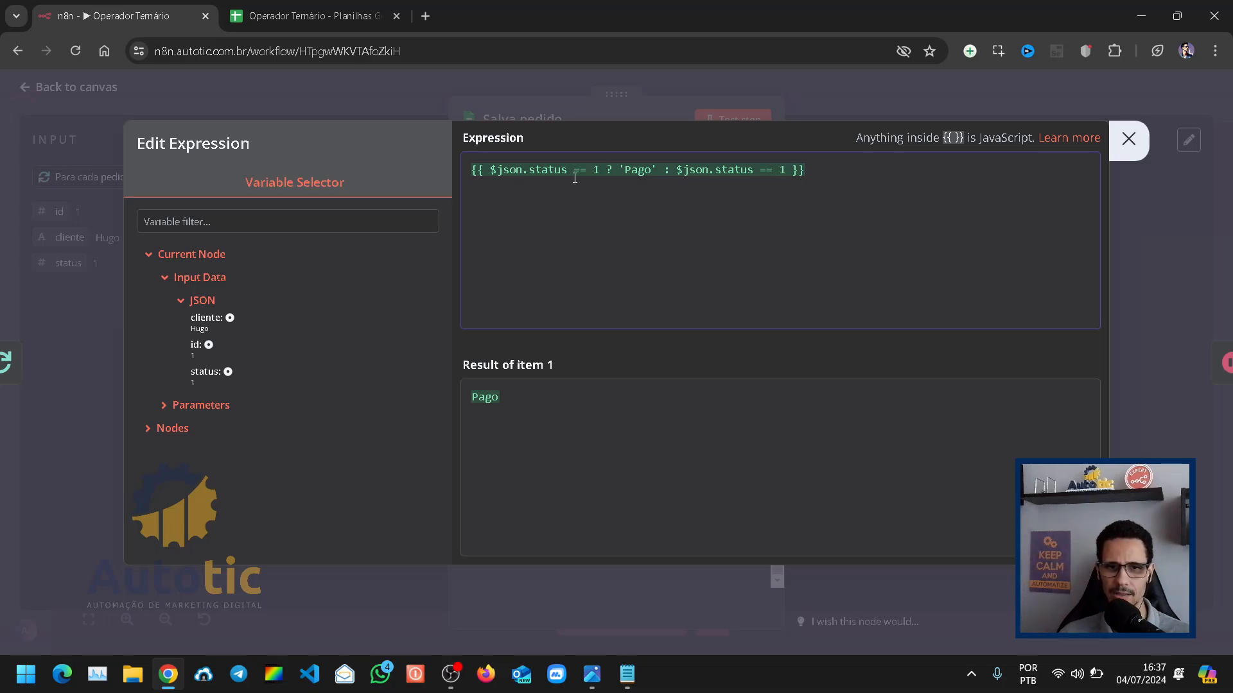
pyautogui.moveTo(625, 170); pyautogui.dragTo(671, 174)
pyautogui.click(659, 181)
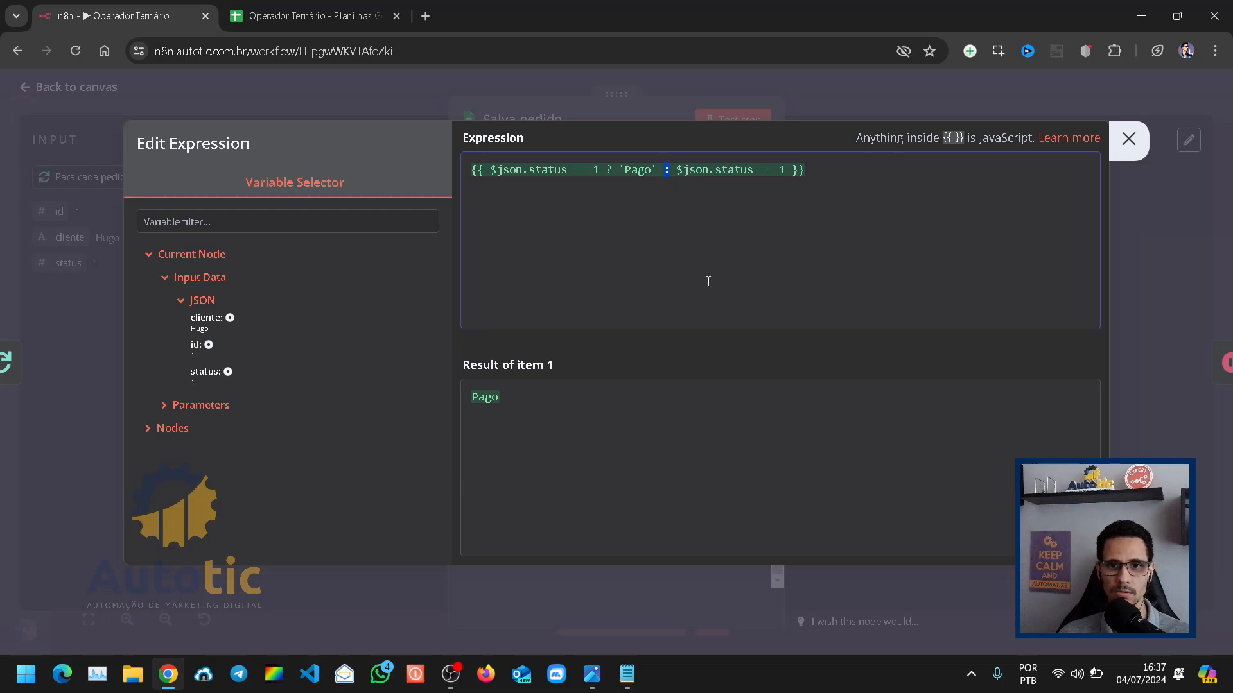
# Step: Change the nested condition to compare the status with 2 and add the true branch ? 'Pendente'
pyautogui.click(726, 188)
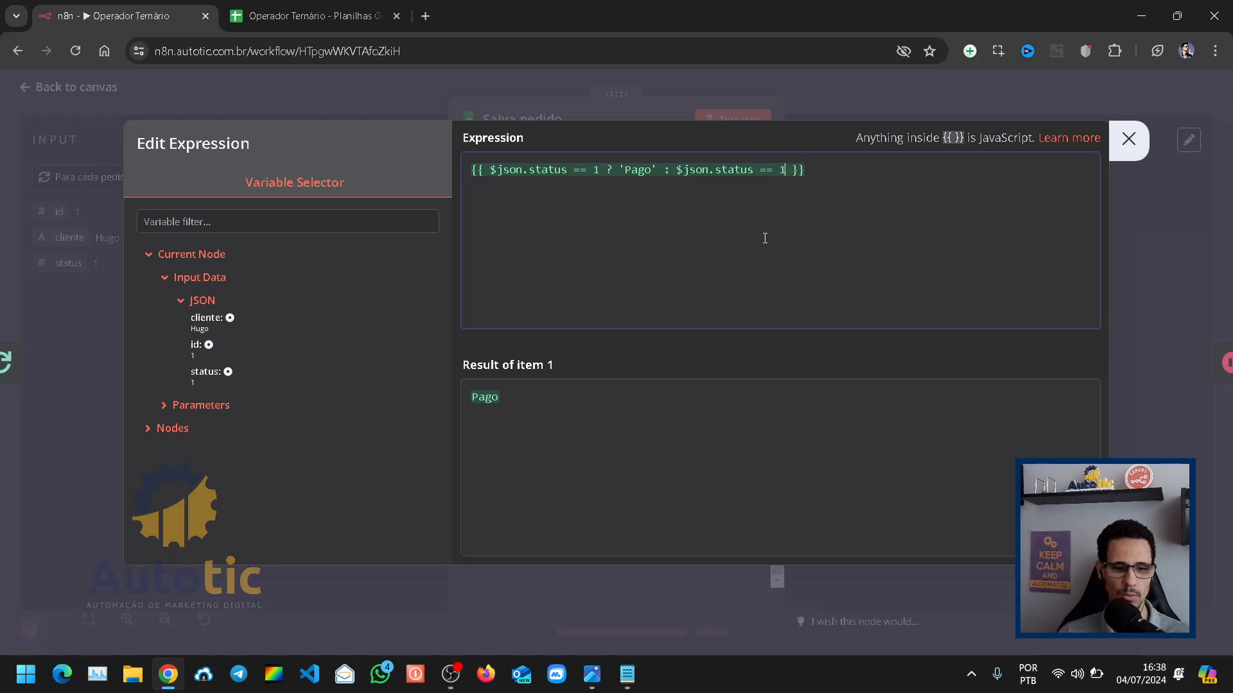
pyautogui.press('BackSpace')
pyautogui.write('2')
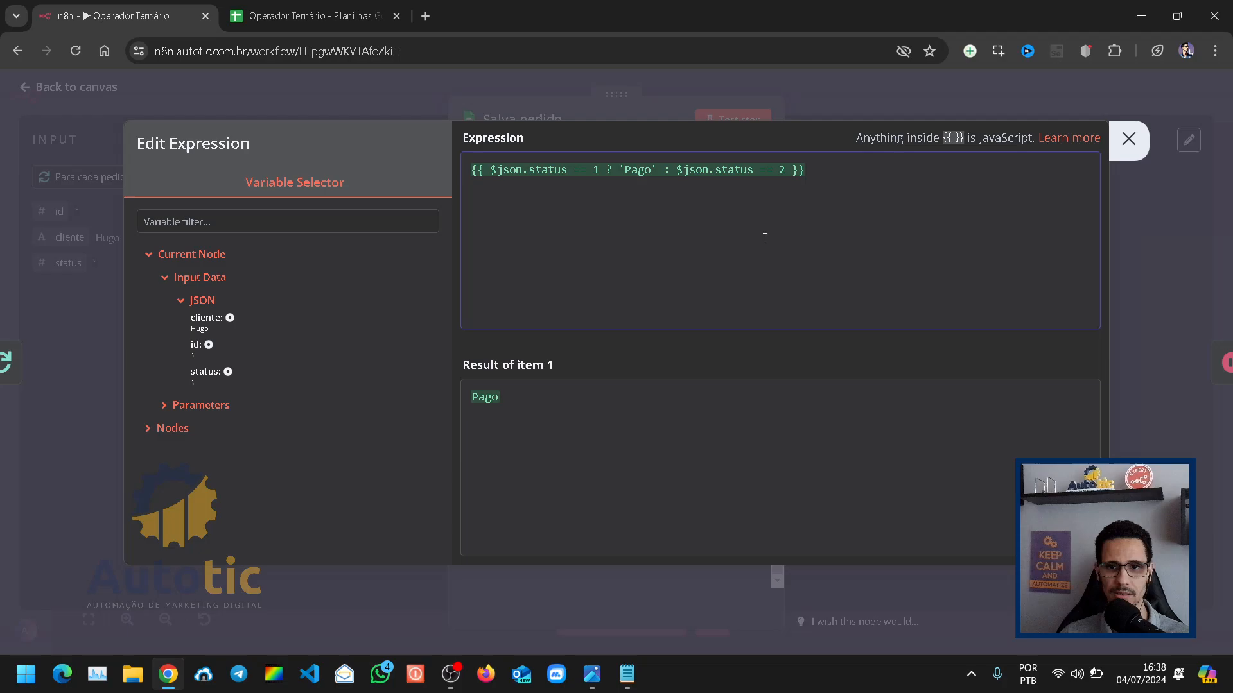
pyautogui.write(' ?')
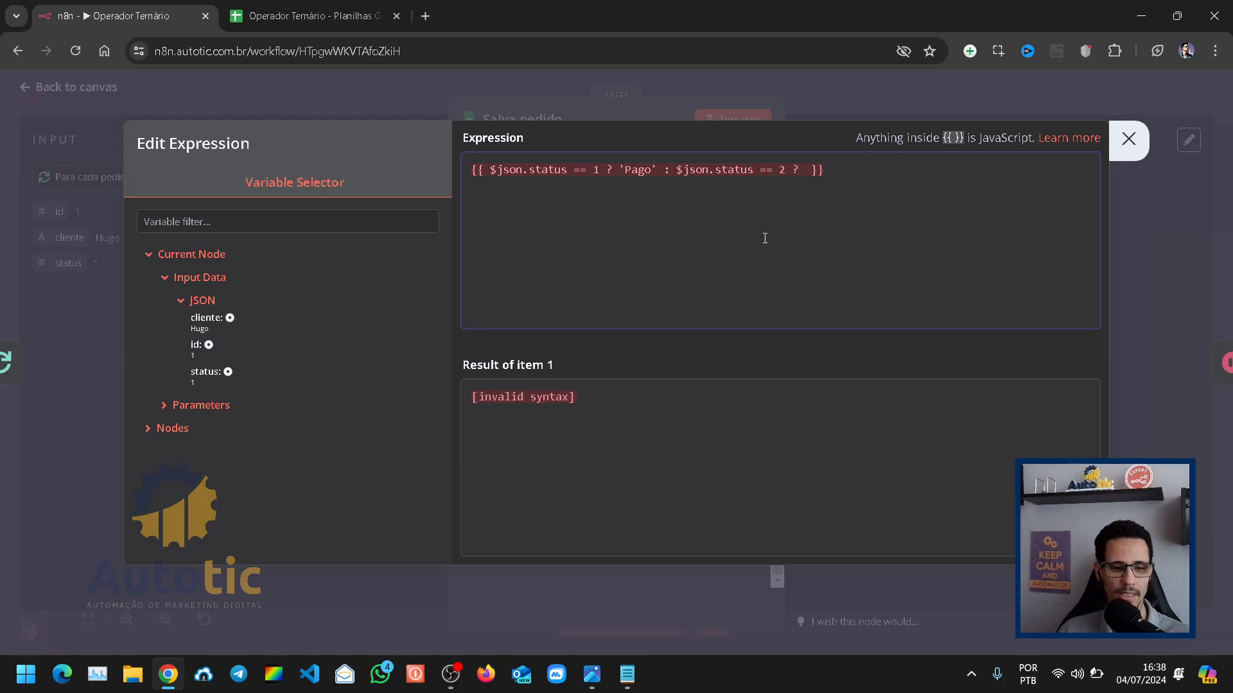
pyautogui.write(" ''")
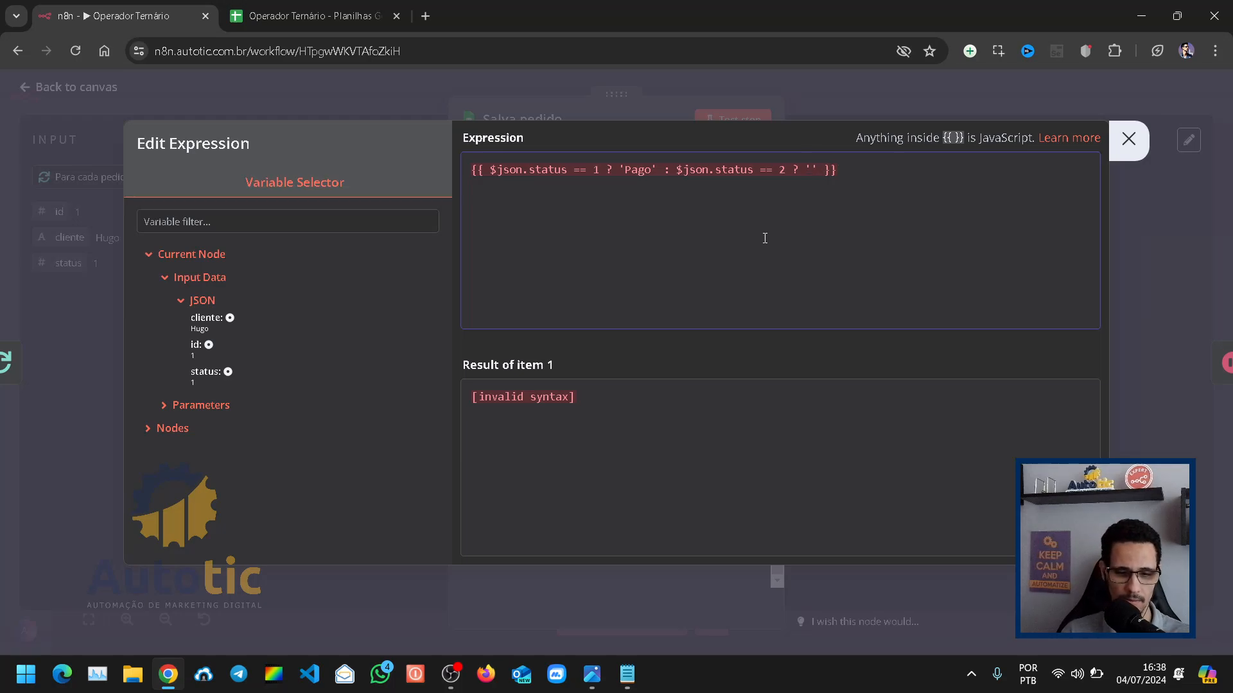
pyautogui.write('C')
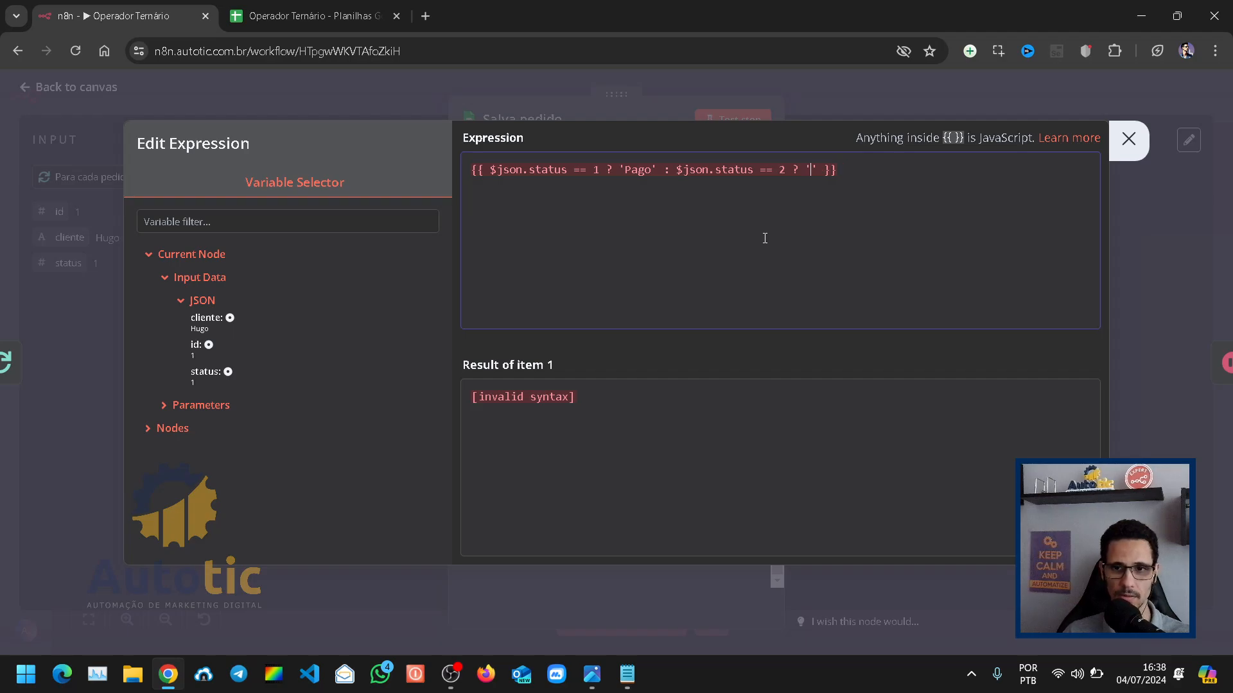
pyautogui.write('Pendente')
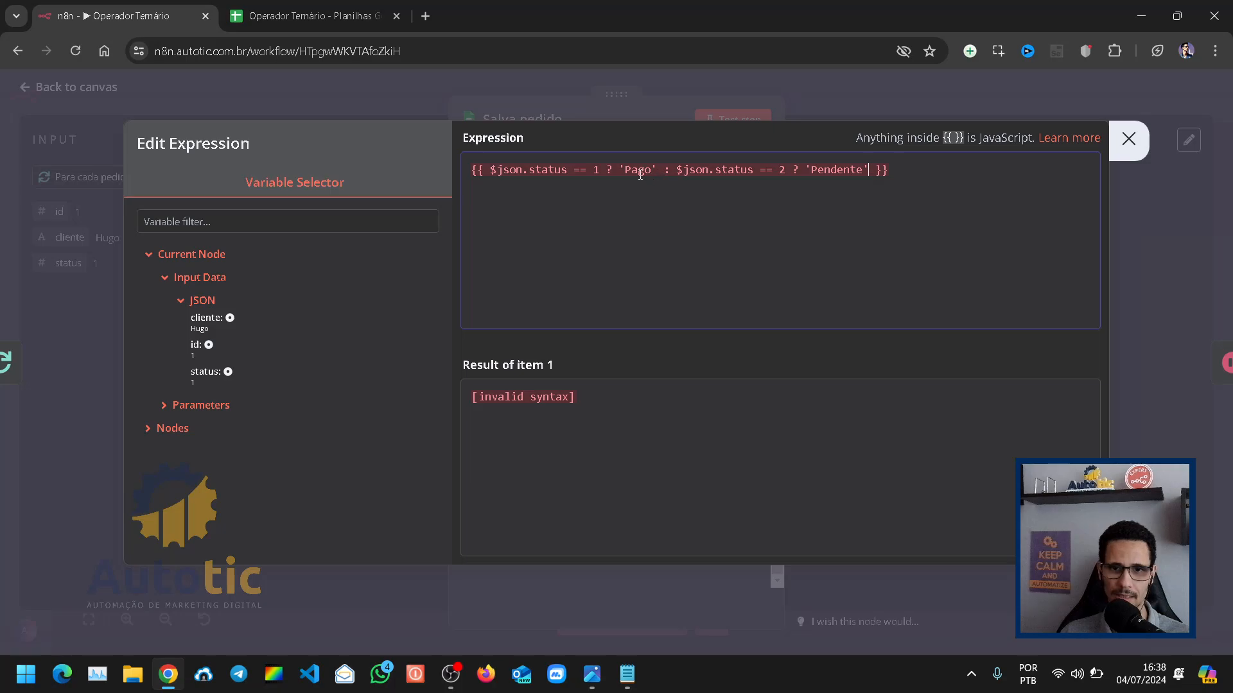
# Step: Chain a third condition after 'Pendente' in the expression: : $json.status == 3 ? 'Cancelado'
pyautogui.moveTo(599, 171); pyautogui.dragTo(493, 172)
pyautogui.hotkey('ctrl', 'c')
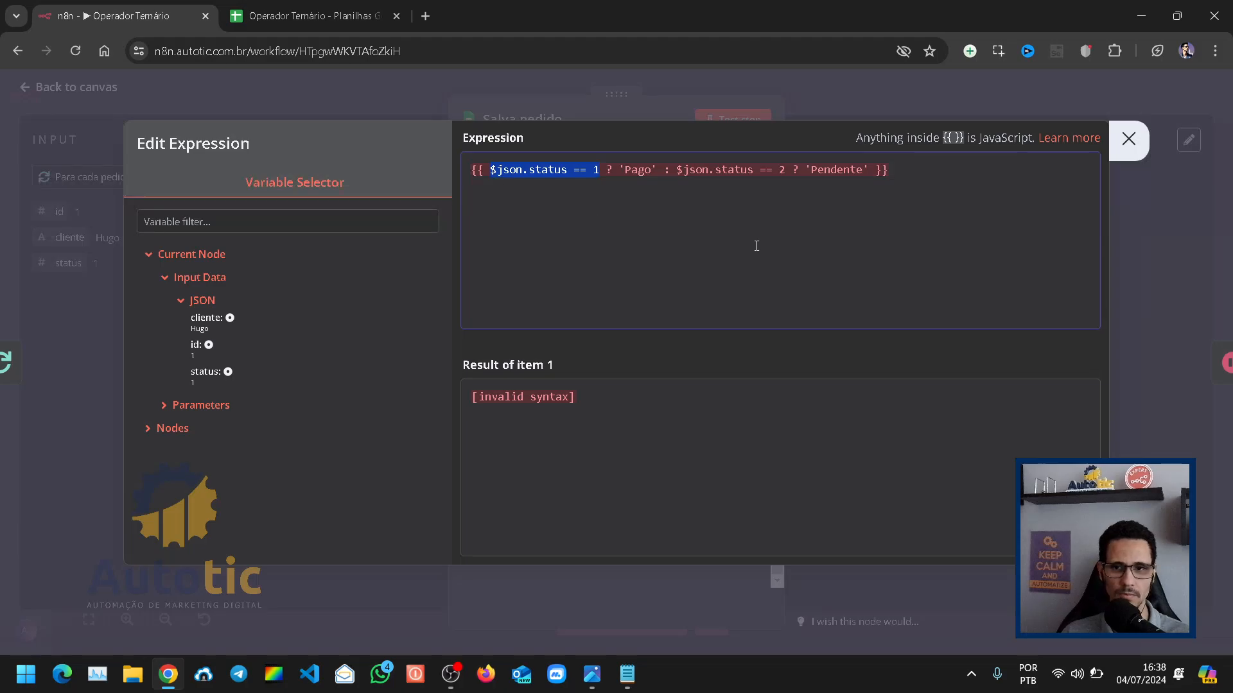
pyautogui.click(852, 213)
pyautogui.click(866, 171)
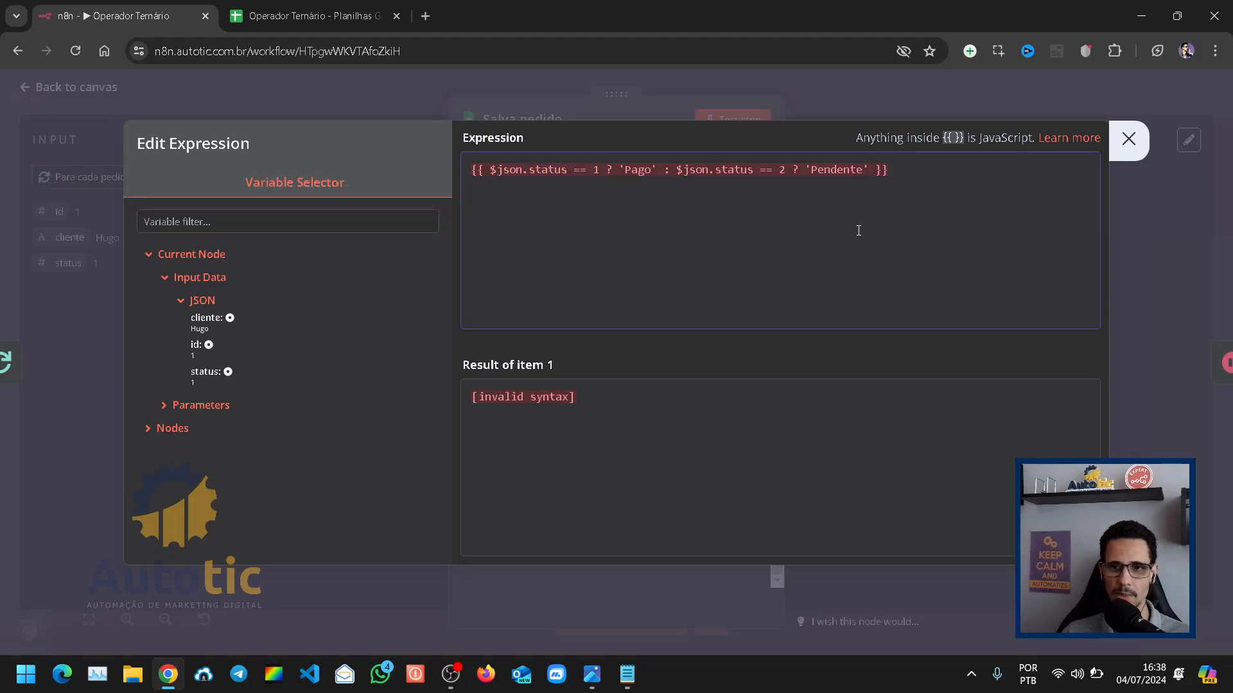
pyautogui.write(':')
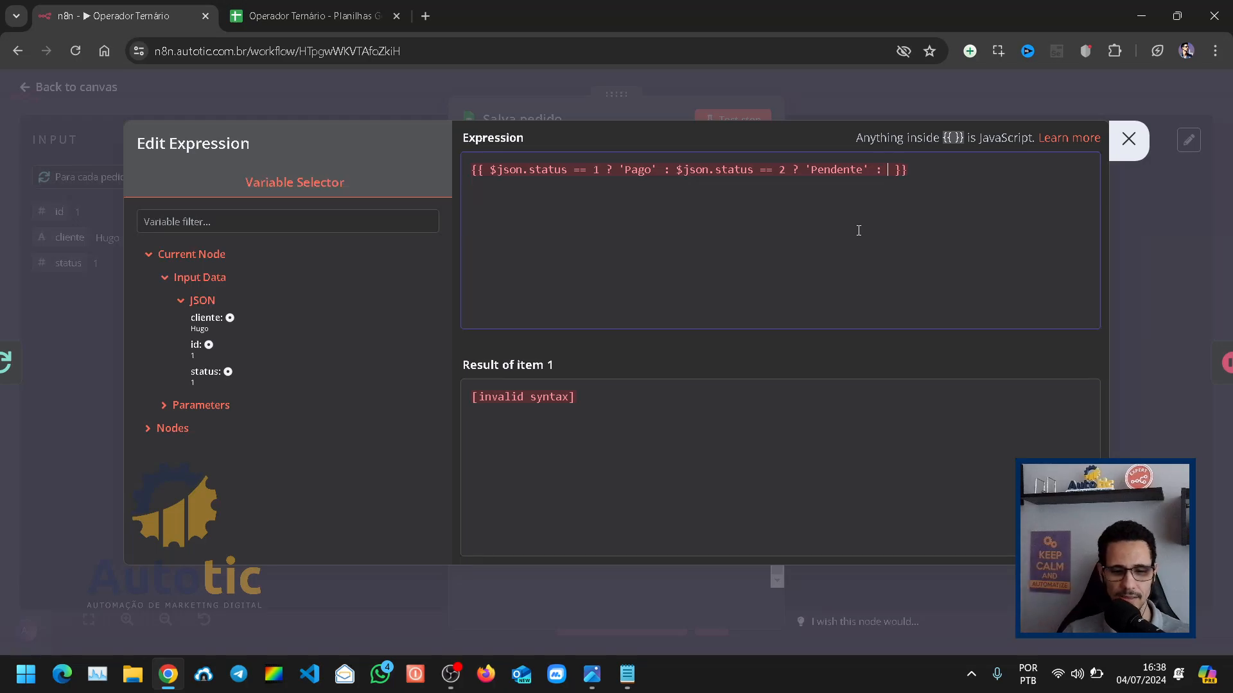
pyautogui.hotkey('ctrl', 'v')
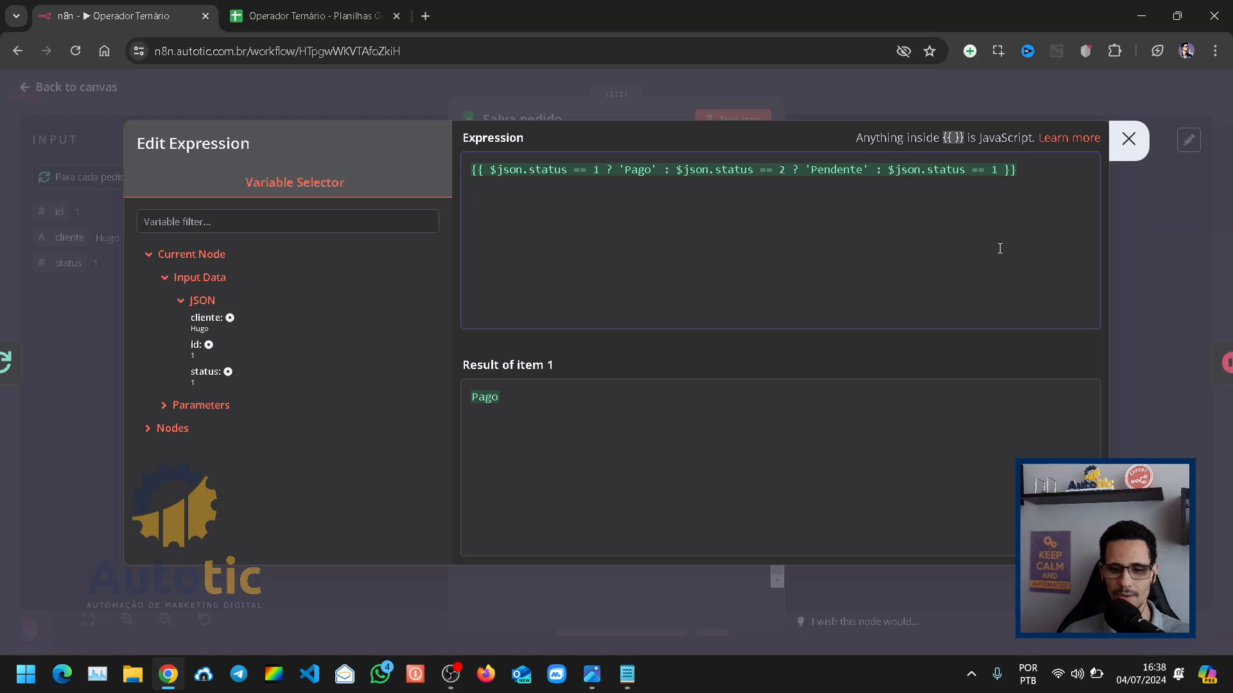
pyautogui.press('BackSpace')
pyautogui.write('3')
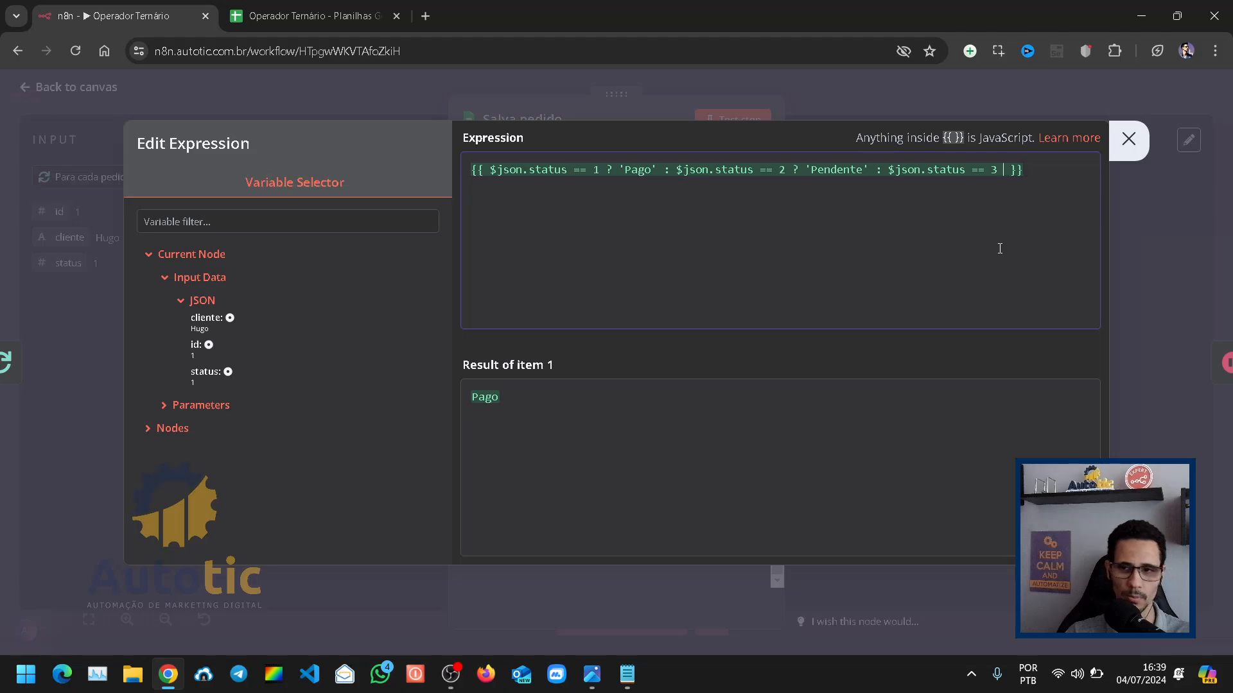
pyautogui.write(' ?')
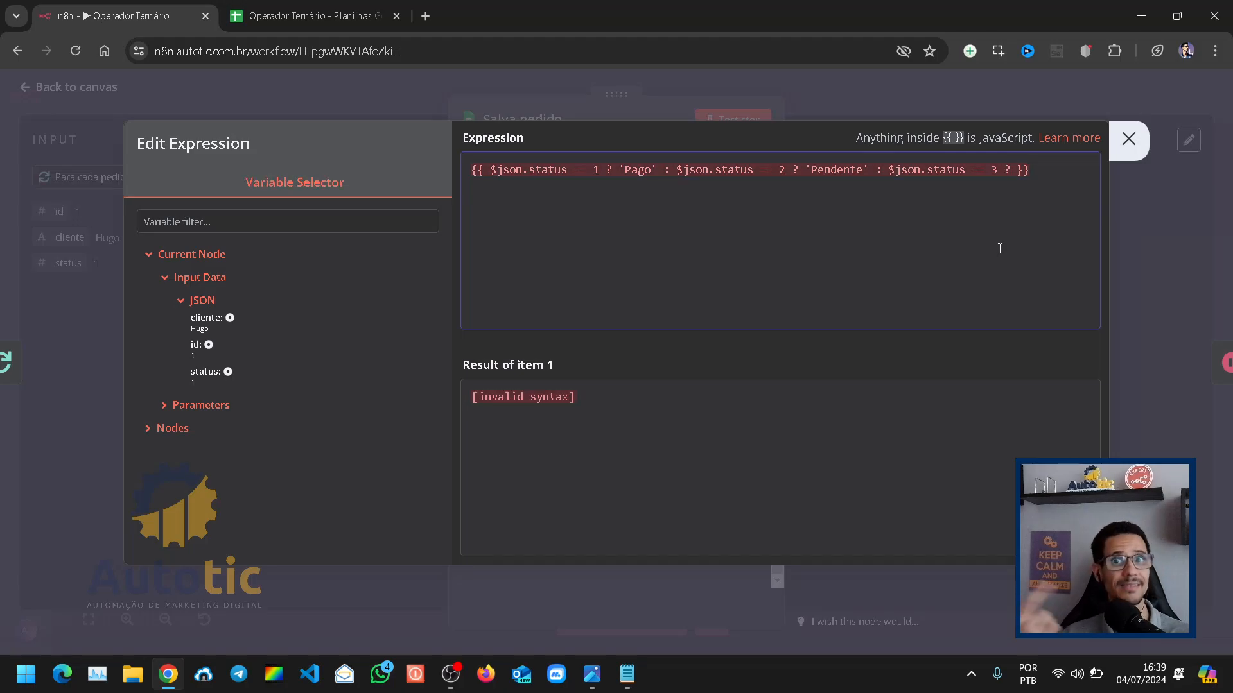
pyautogui.write(" '' ")
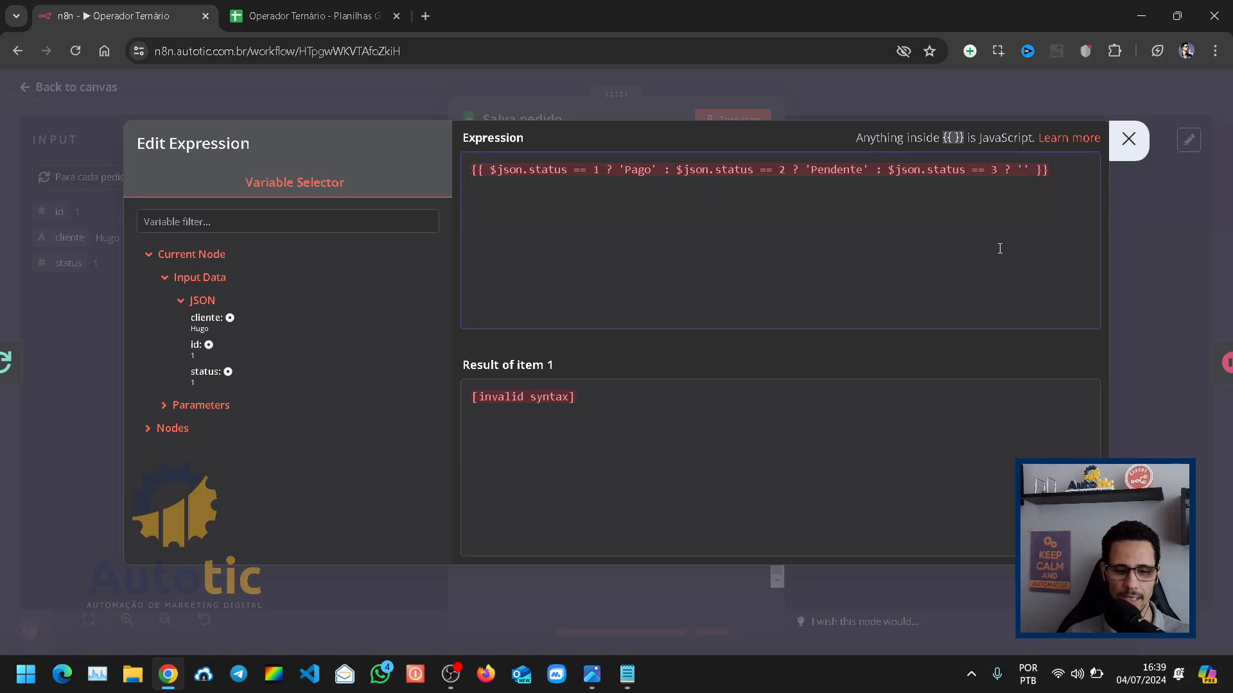
pyautogui.write('Cancelado')
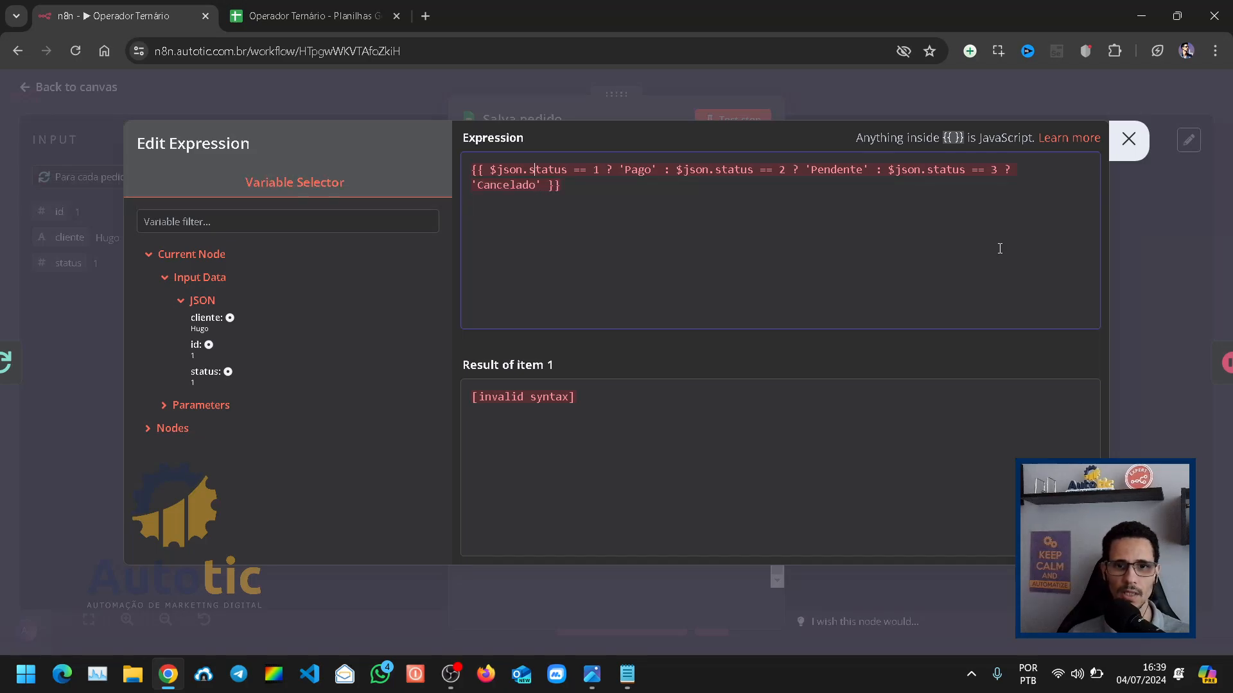
# Step: Close the chained ternary with the final false branch : 'Não definido'
pyautogui.press('Up')
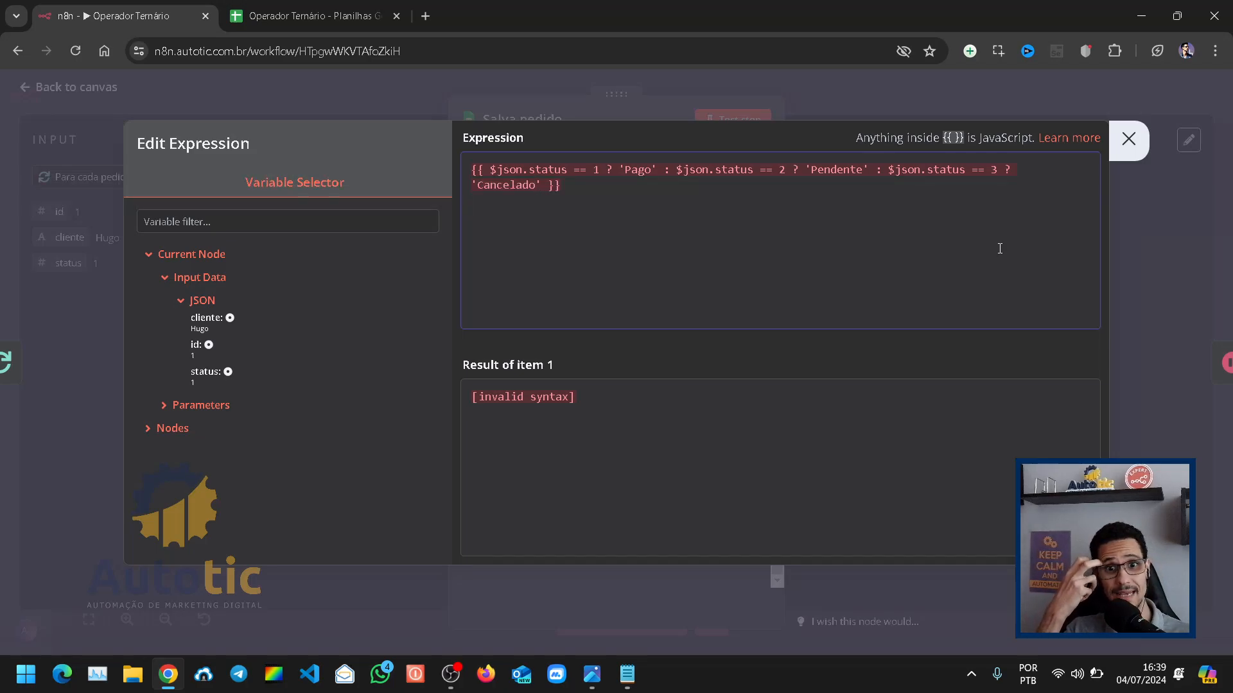
pyautogui.press('Down')
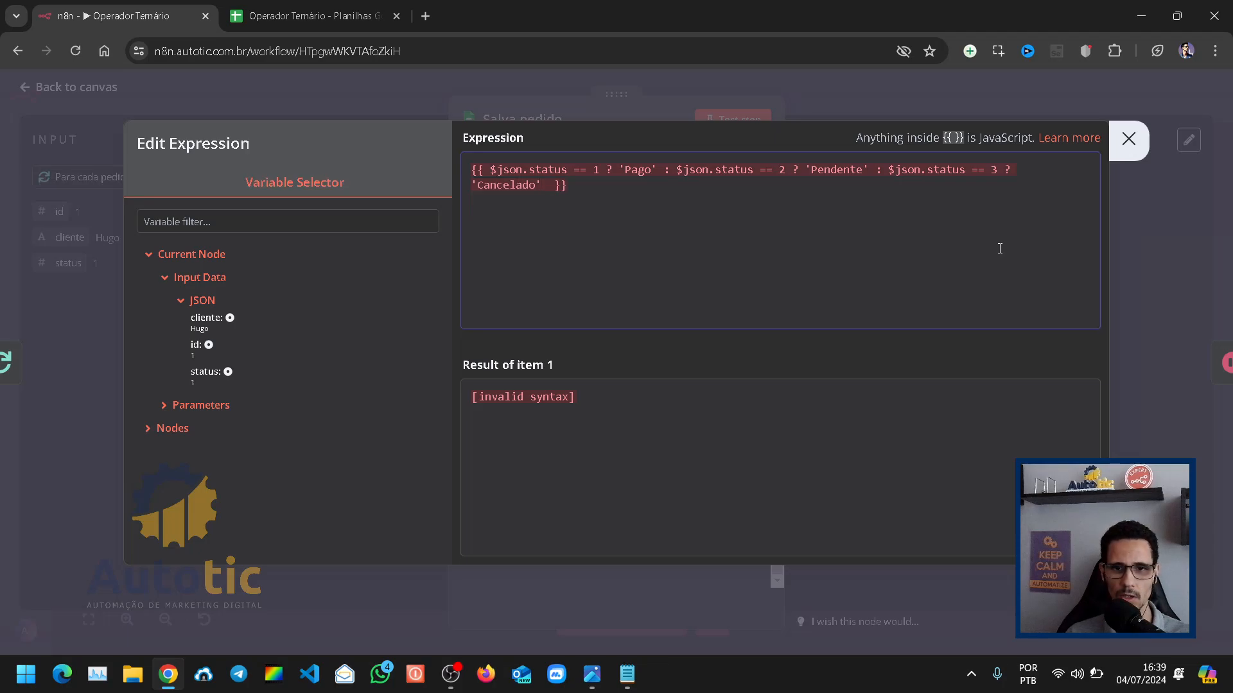
pyautogui.write(': ')
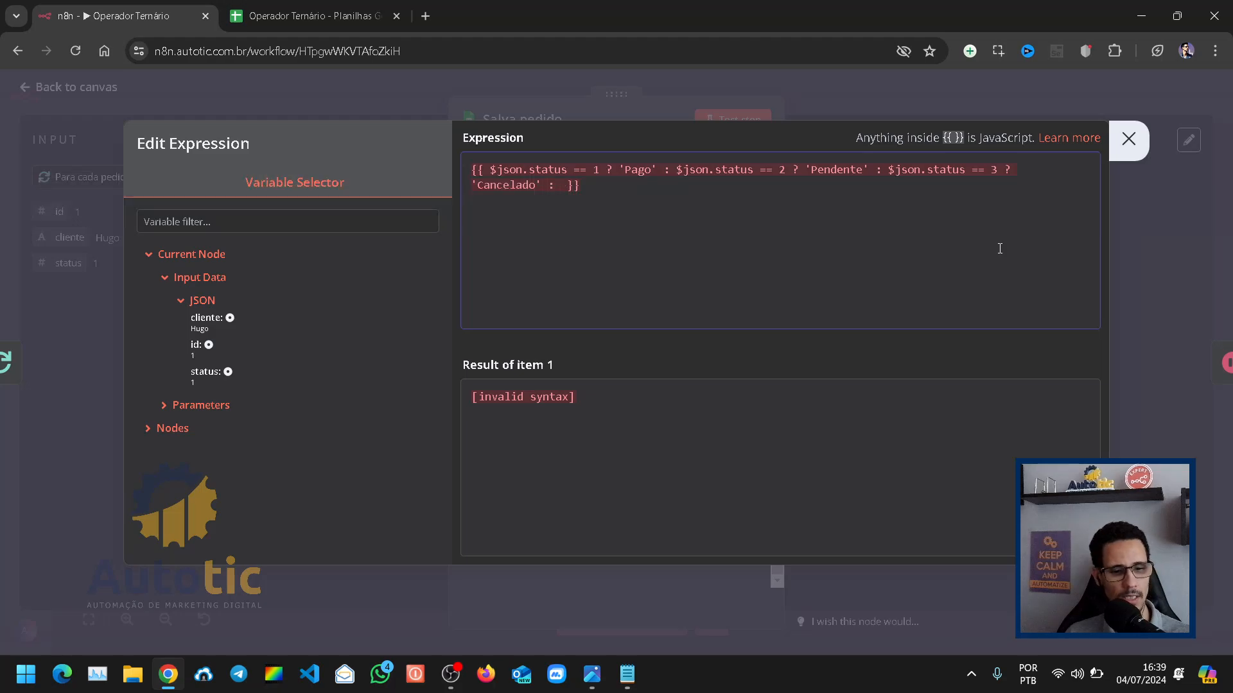
pyautogui.write("'")
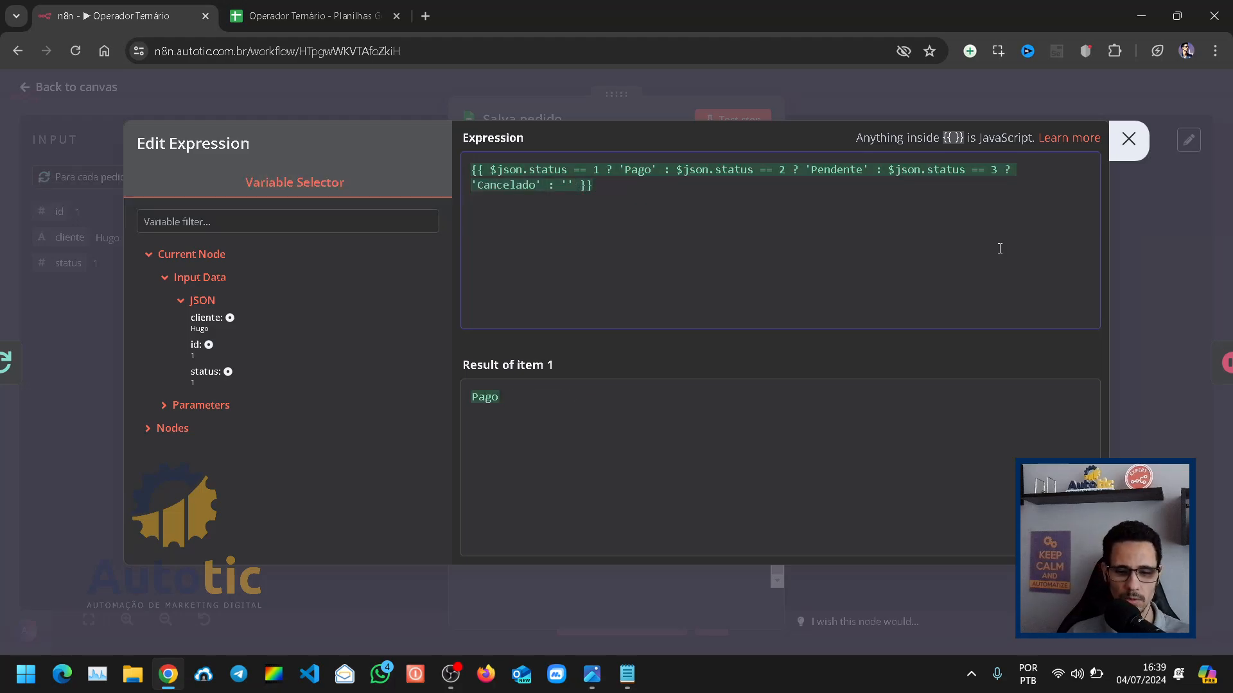
pyautogui.write('Não definid')
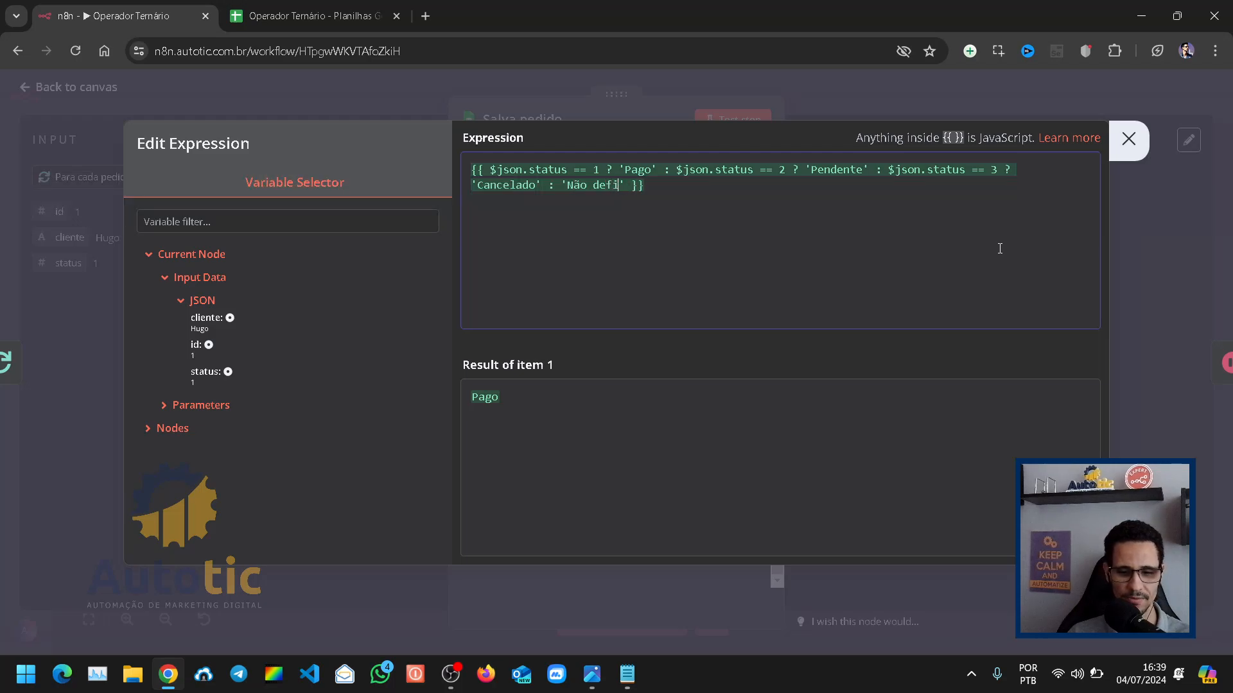
pyautogui.write('o')
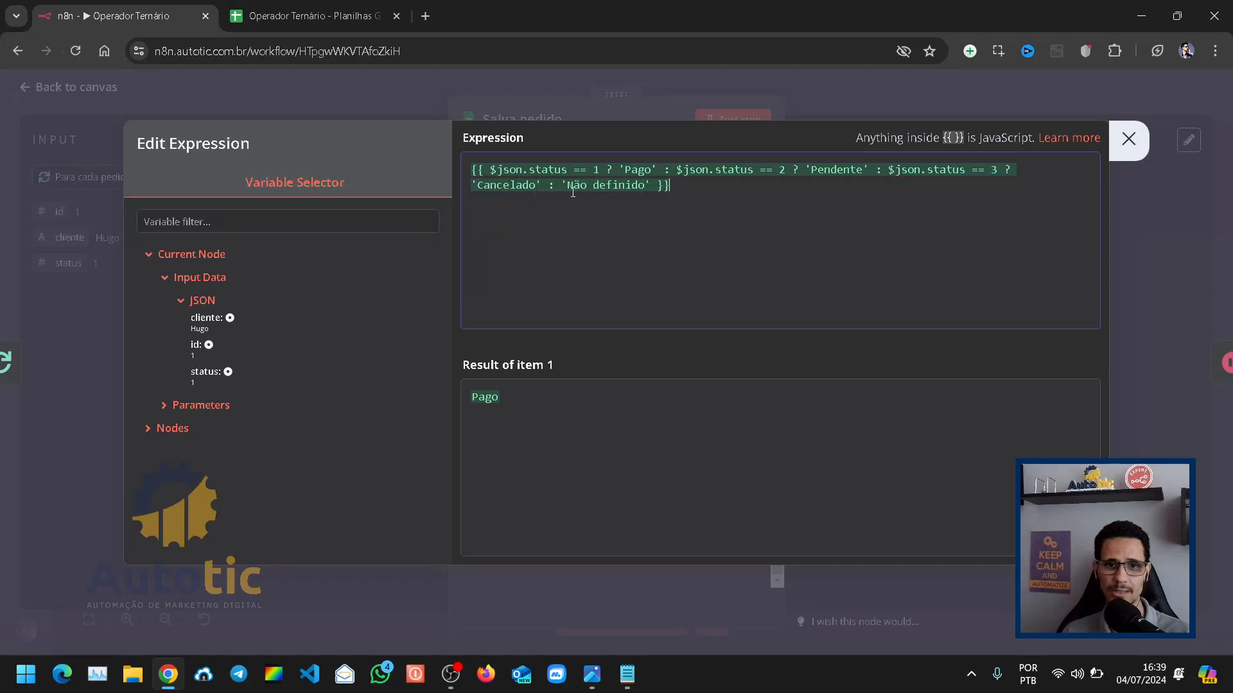
# Step: Replace the final false value of the status expression with 'Reembolsado'
pyautogui.moveTo(581, 189); pyautogui.dragTo(644, 190)
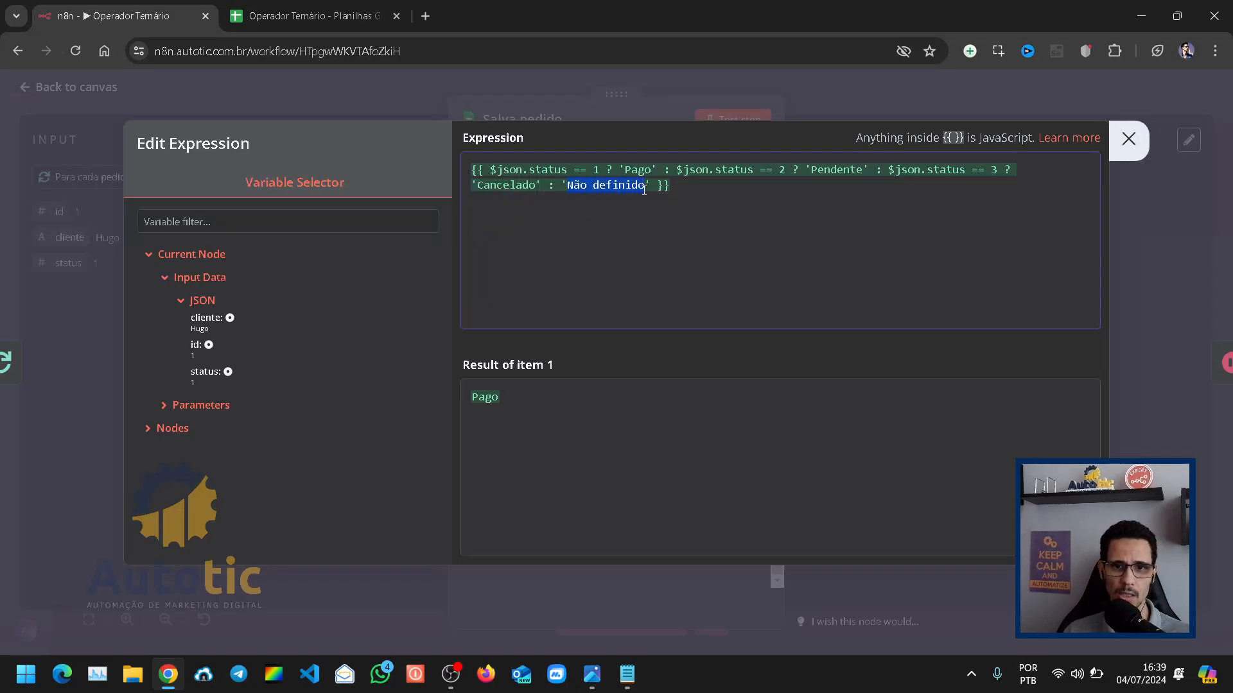
pyautogui.write('Reembolsad')
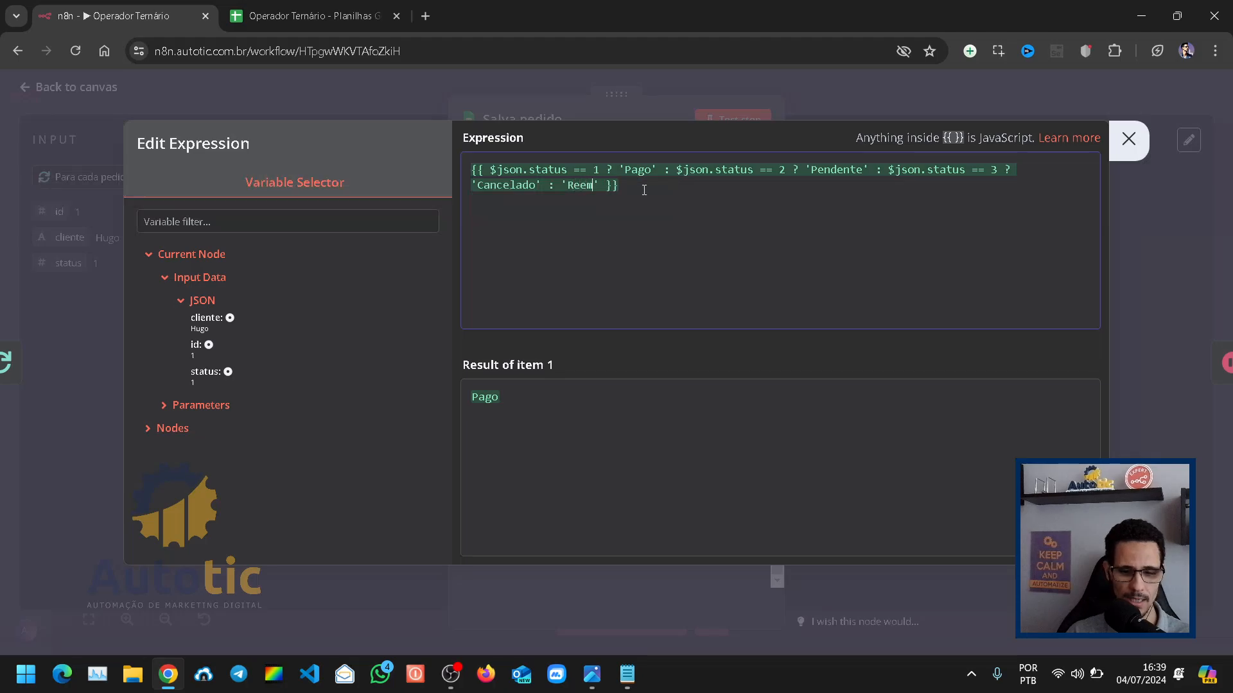
pyautogui.write('o')
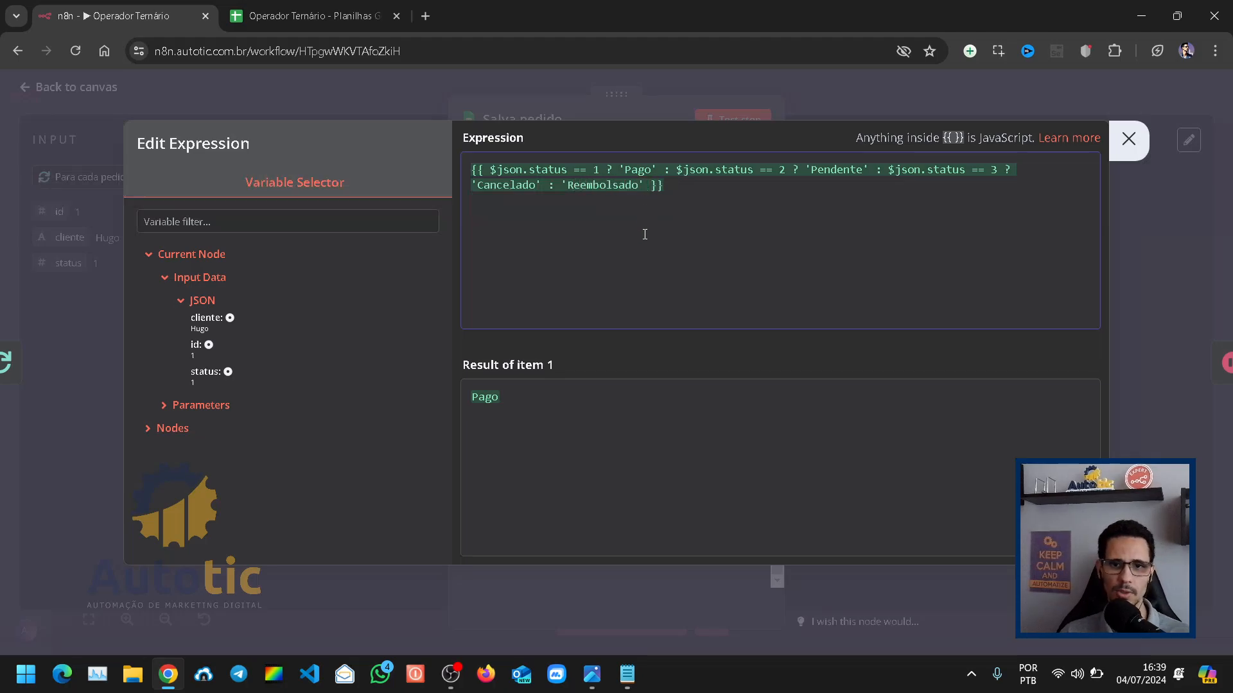
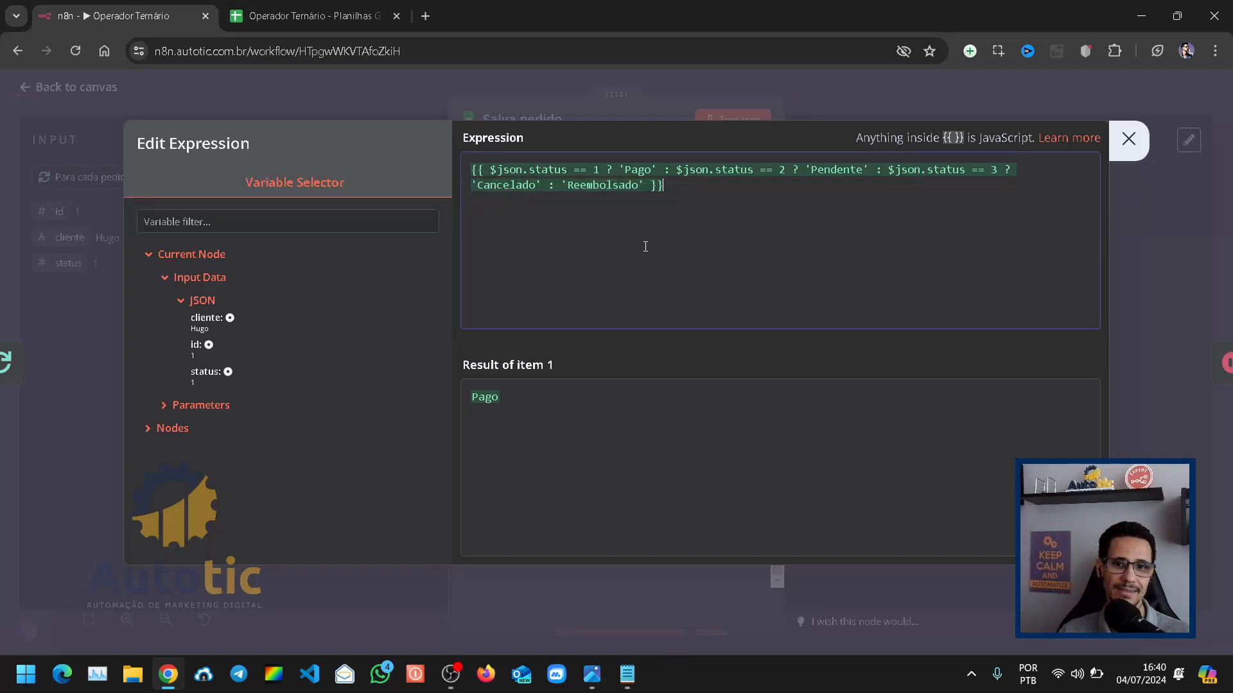
# Step: Switch to the Google Sheets order list and enter an extra status value of 5 in cell C6
pyautogui.click(601, 193)
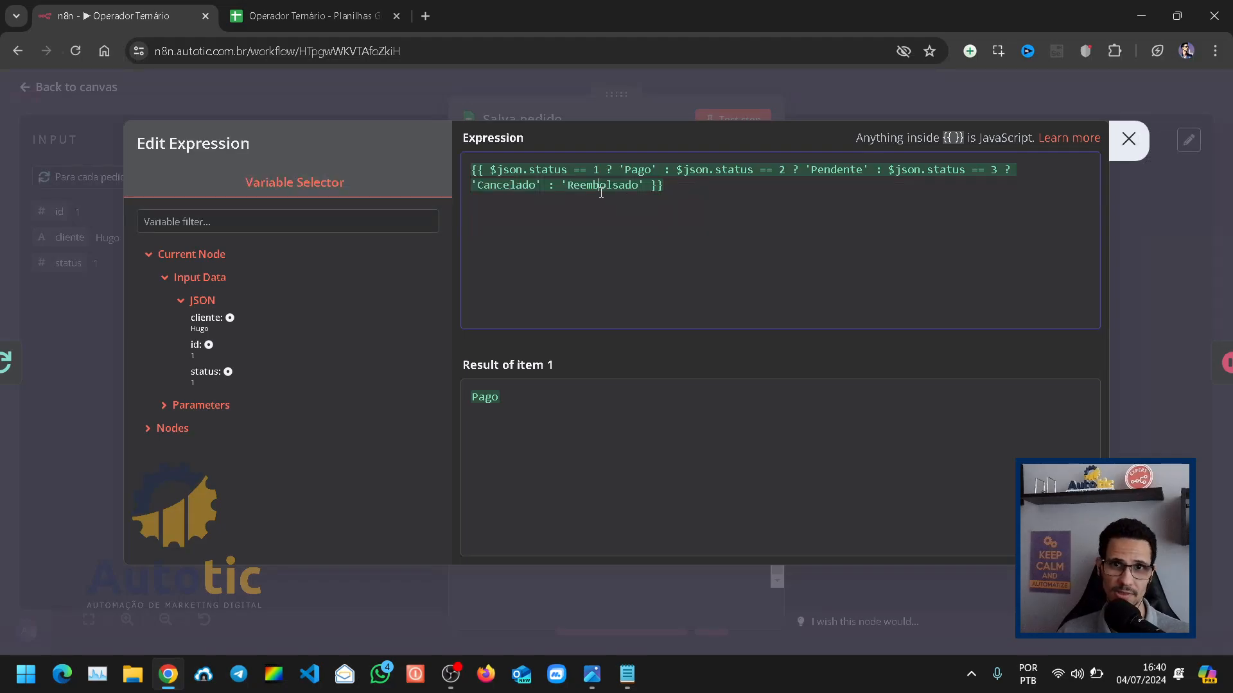
pyautogui.click(292, 9)
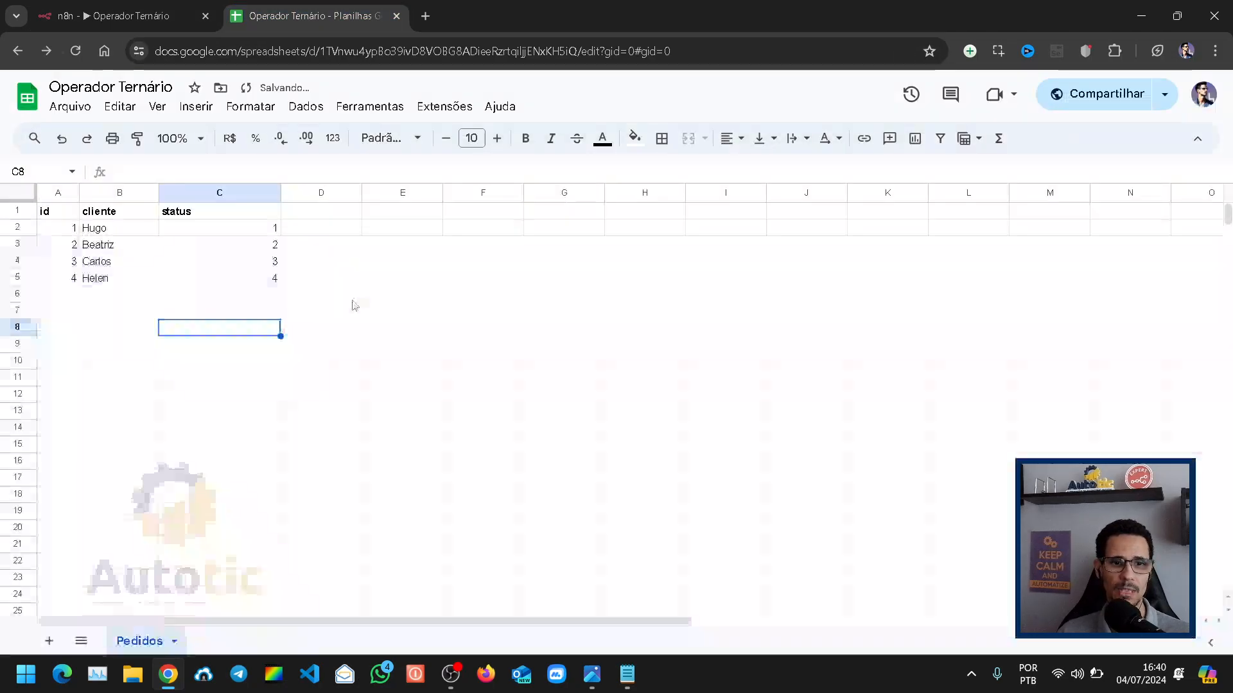
pyautogui.click(248, 299)
pyautogui.write('5')
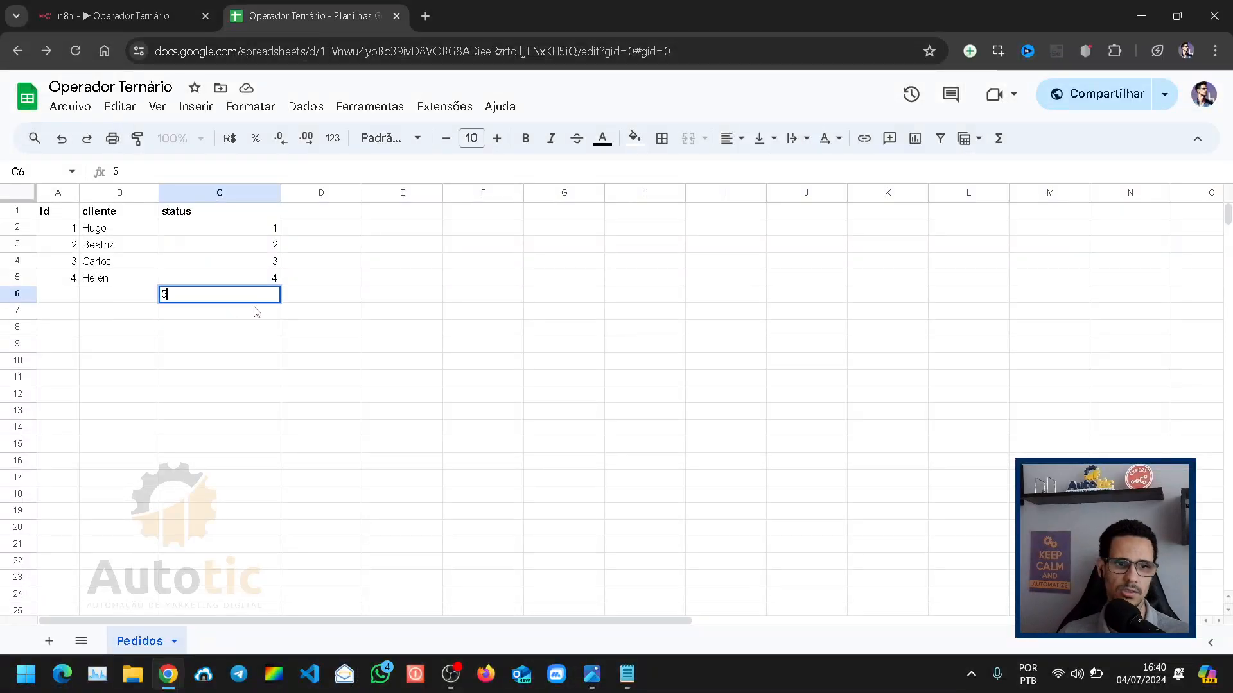
pyautogui.click(241, 348)
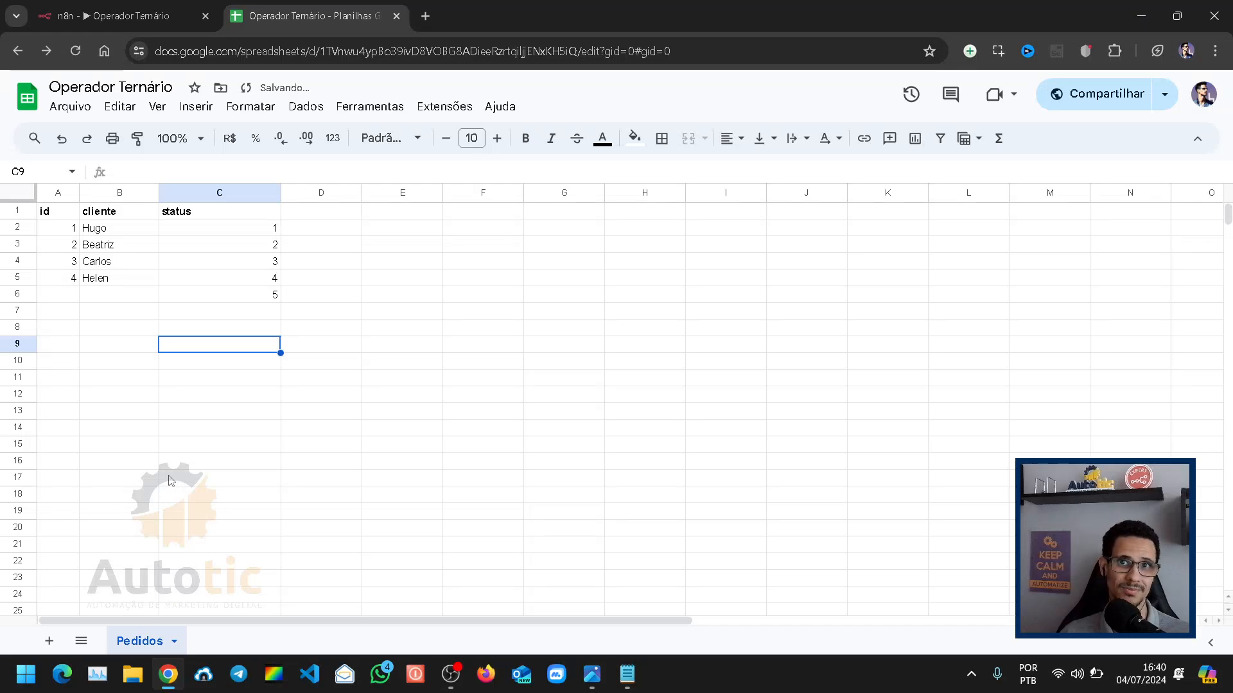
pyautogui.click(246, 297)
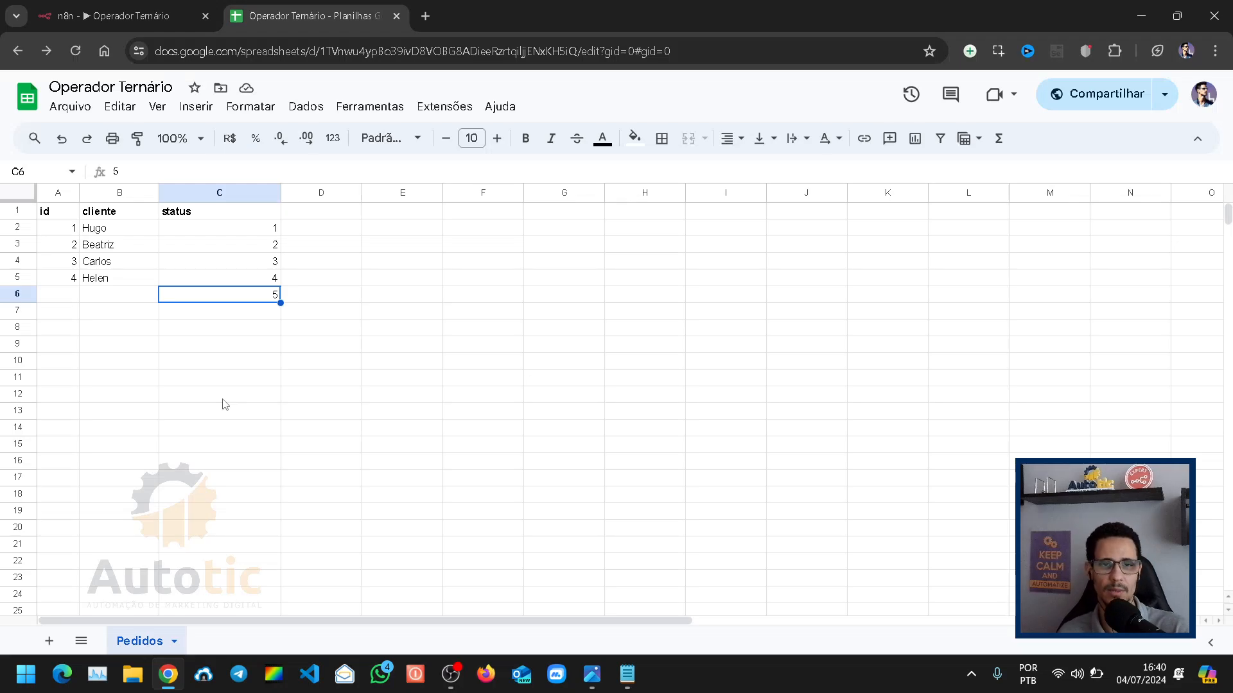
pyautogui.click(225, 278)
pyautogui.keyDown('shift'); pyautogui.click(233, 295); pyautogui.keyUp('shift')
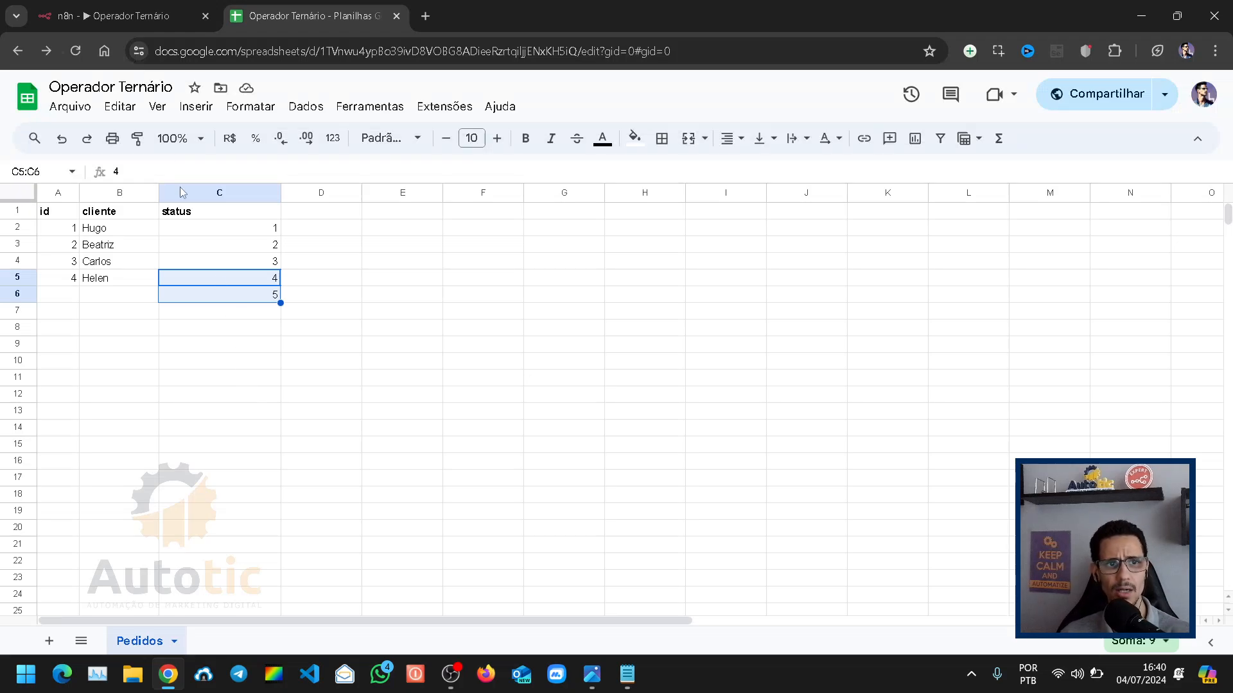
# Step: Back in n8n, replace the final 'Reembolsado' value of the status expression with the condition $json.status == 4
pyautogui.click(149, 14)
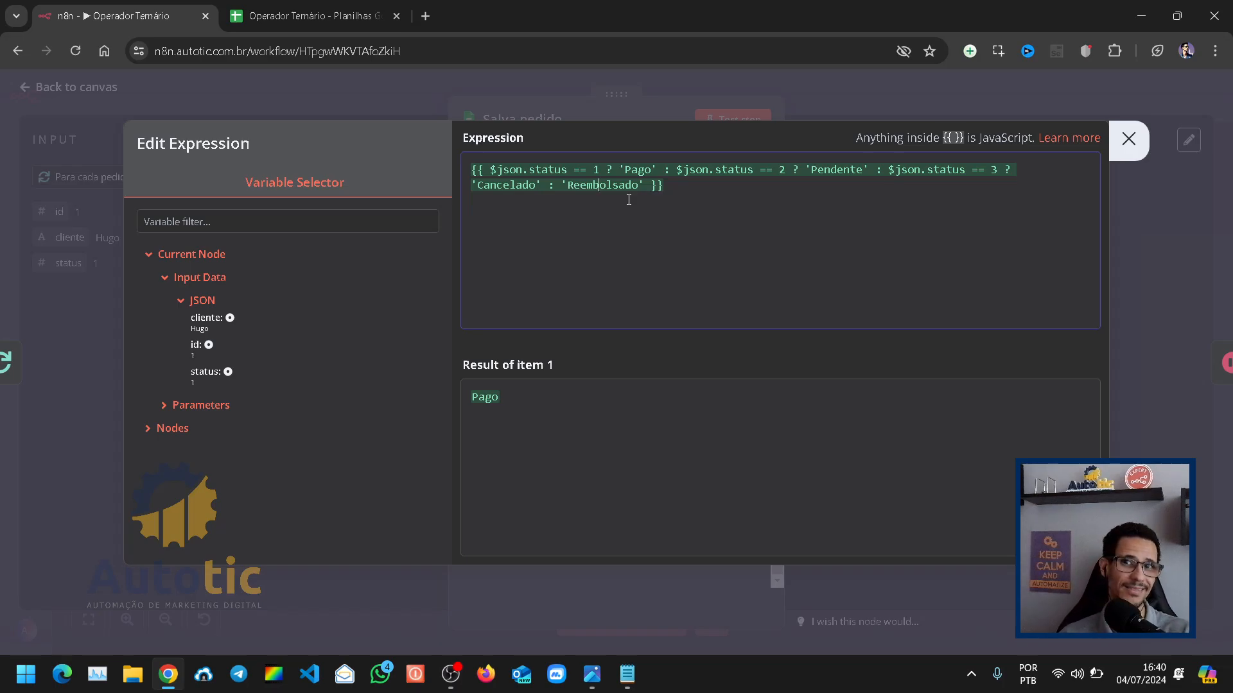
pyautogui.click(594, 204)
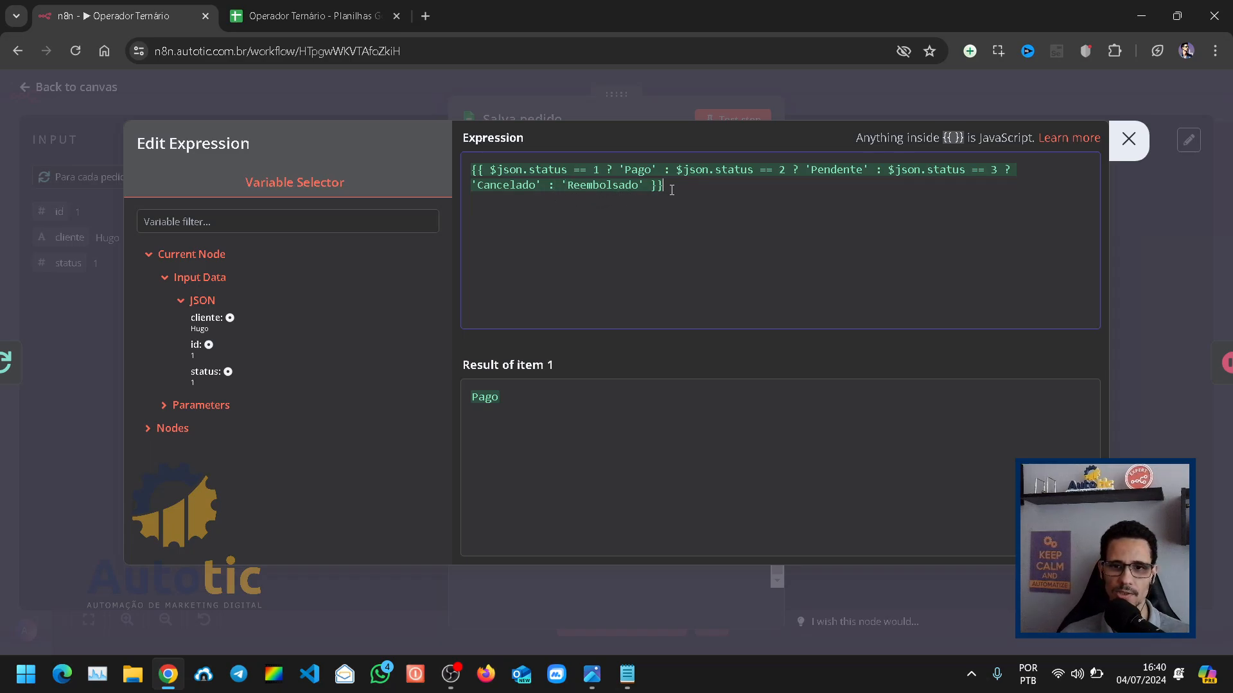
pyautogui.moveTo(599, 174); pyautogui.dragTo(491, 174)
pyautogui.hotkey('ctrl', 'c')
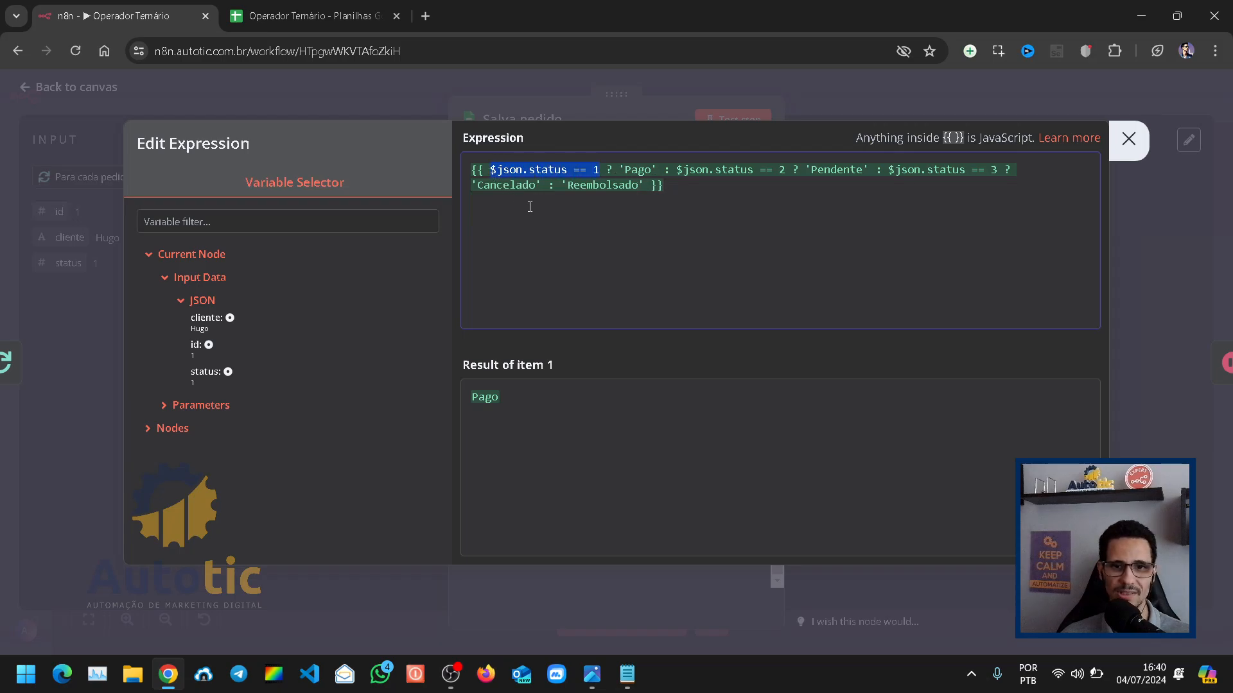
pyautogui.click(561, 188)
pyautogui.moveTo(561, 188); pyautogui.dragTo(643, 188)
pyautogui.hotkey('ctrl', 'v')
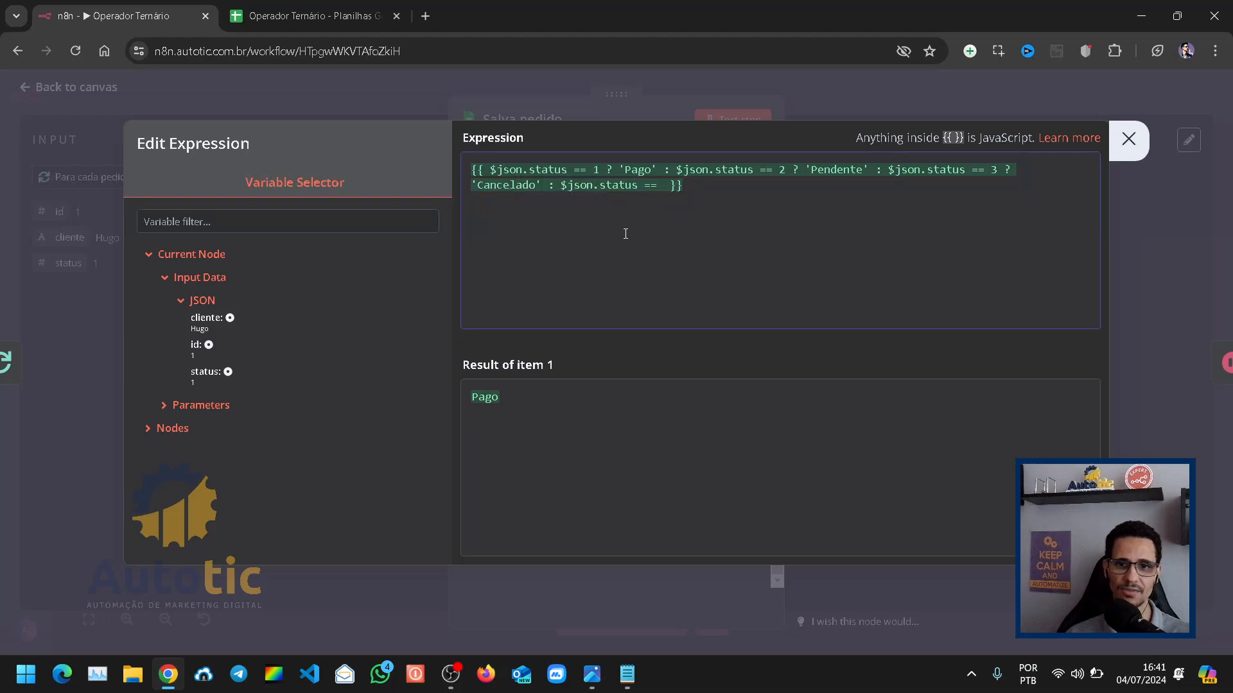
pyautogui.press('BackSpace')
pyautogui.write('4')
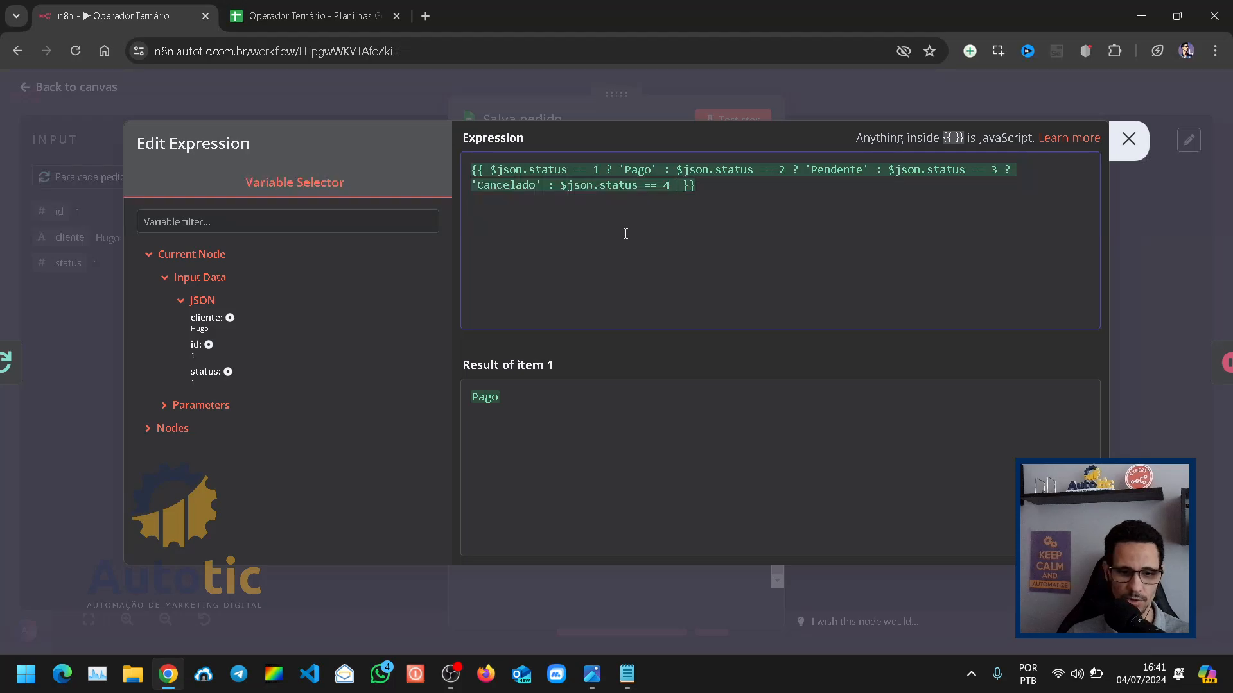
pyautogui.write(' ?')
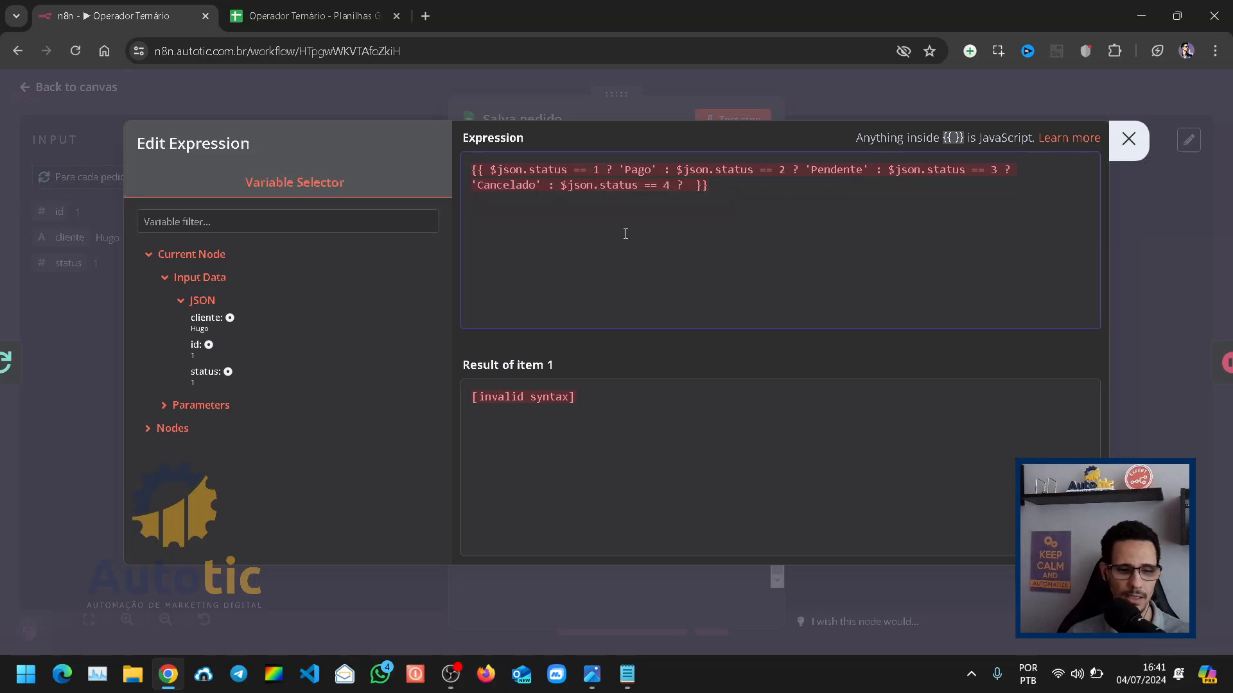
pyautogui.write(" '")
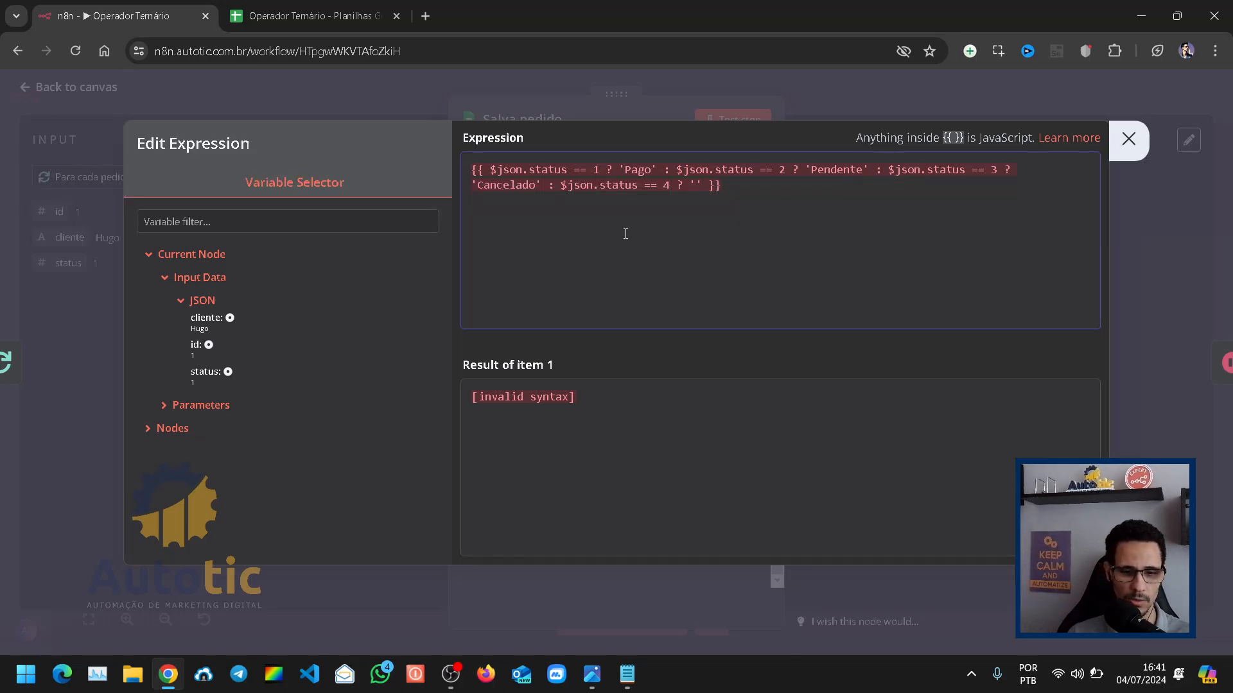
pyautogui.write('Reembols')
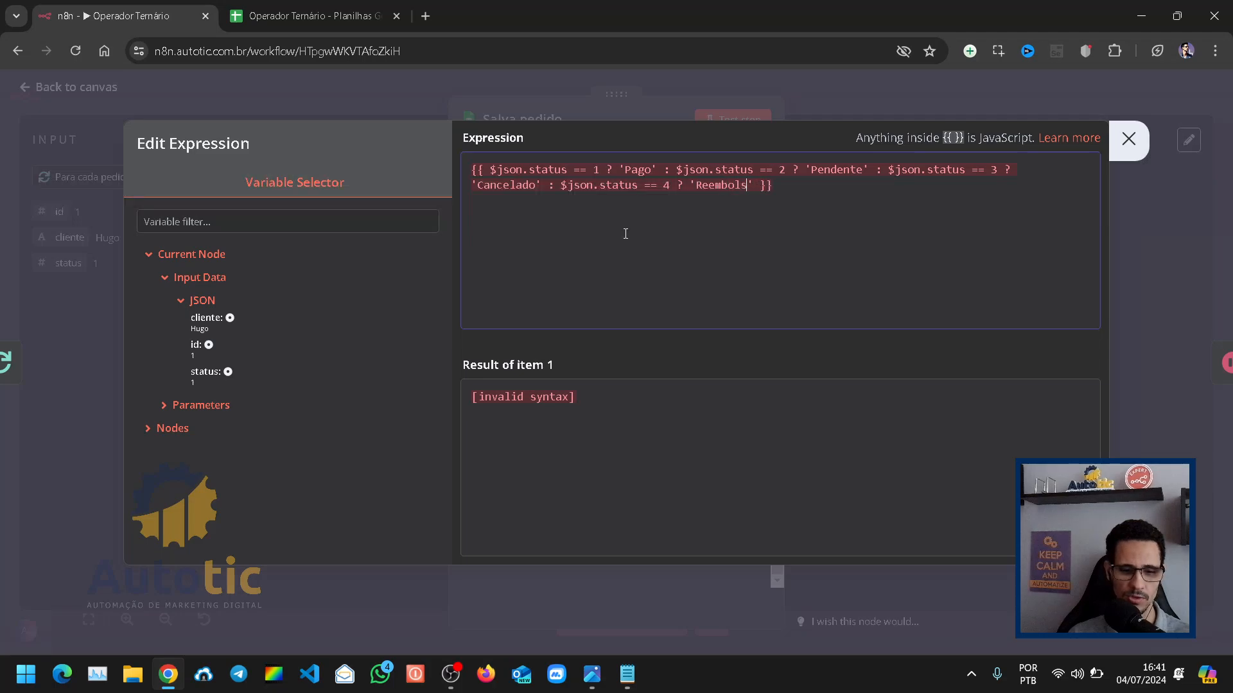
pyautogui.write("ado'")
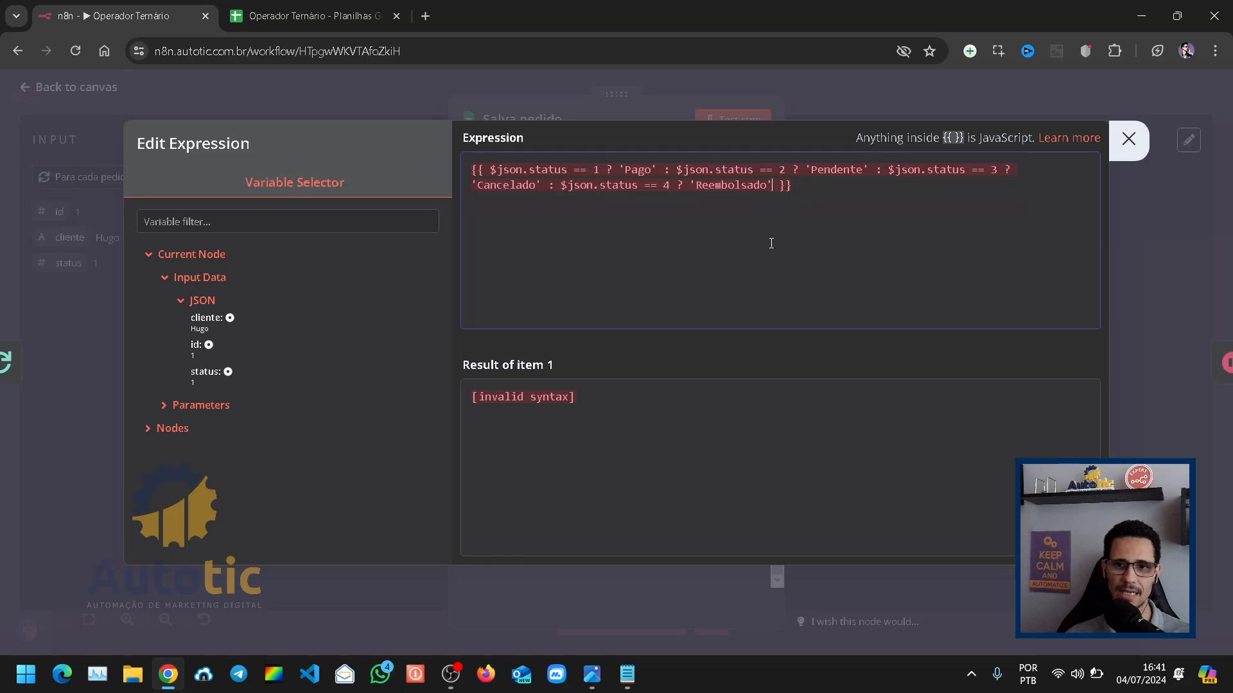
pyautogui.write(' :')
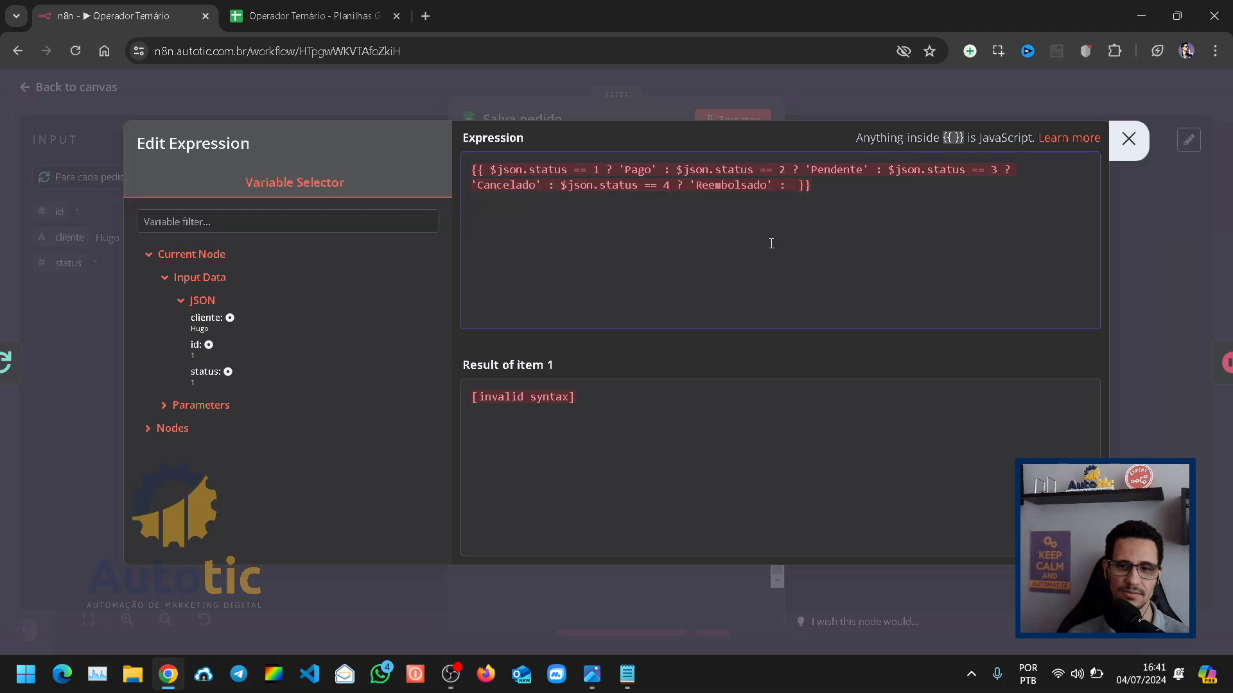
# Step: Complete the status 4 condition with the true branch ? 'Reembolsado' and an empty final false branch : ''
pyautogui.write("''")
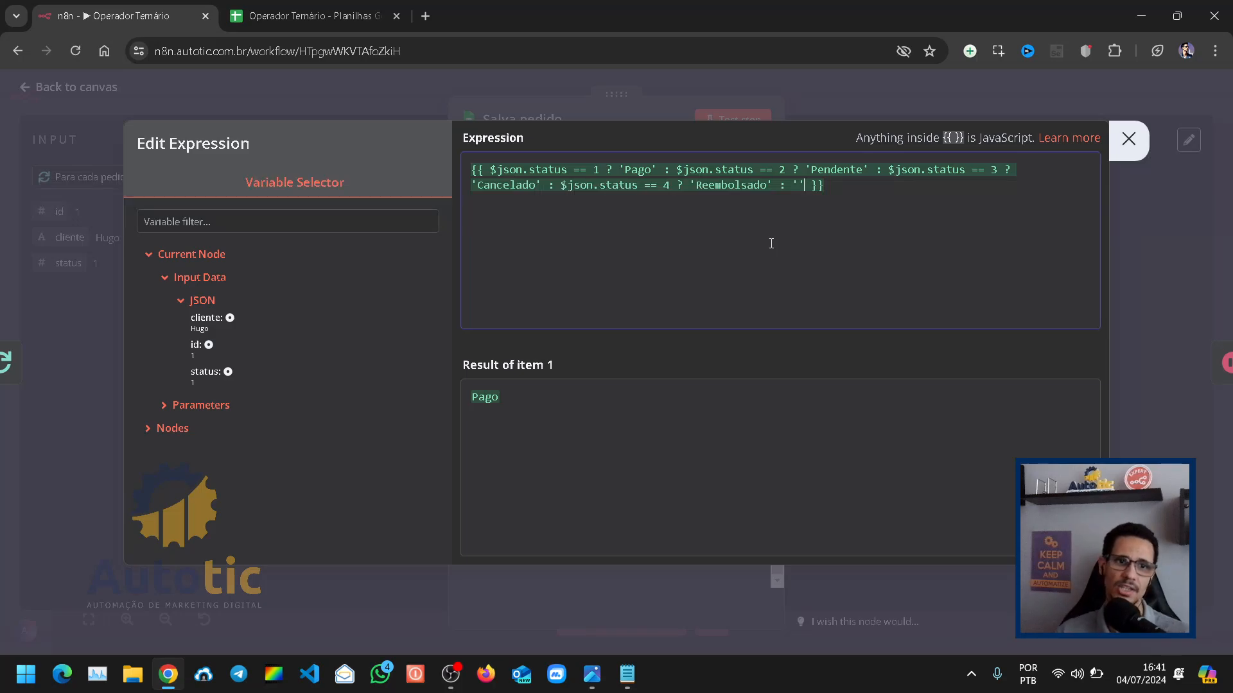
# Step: In the Google Sheets order list, clear the extra status value from cell C6
pyautogui.click(308, 15)
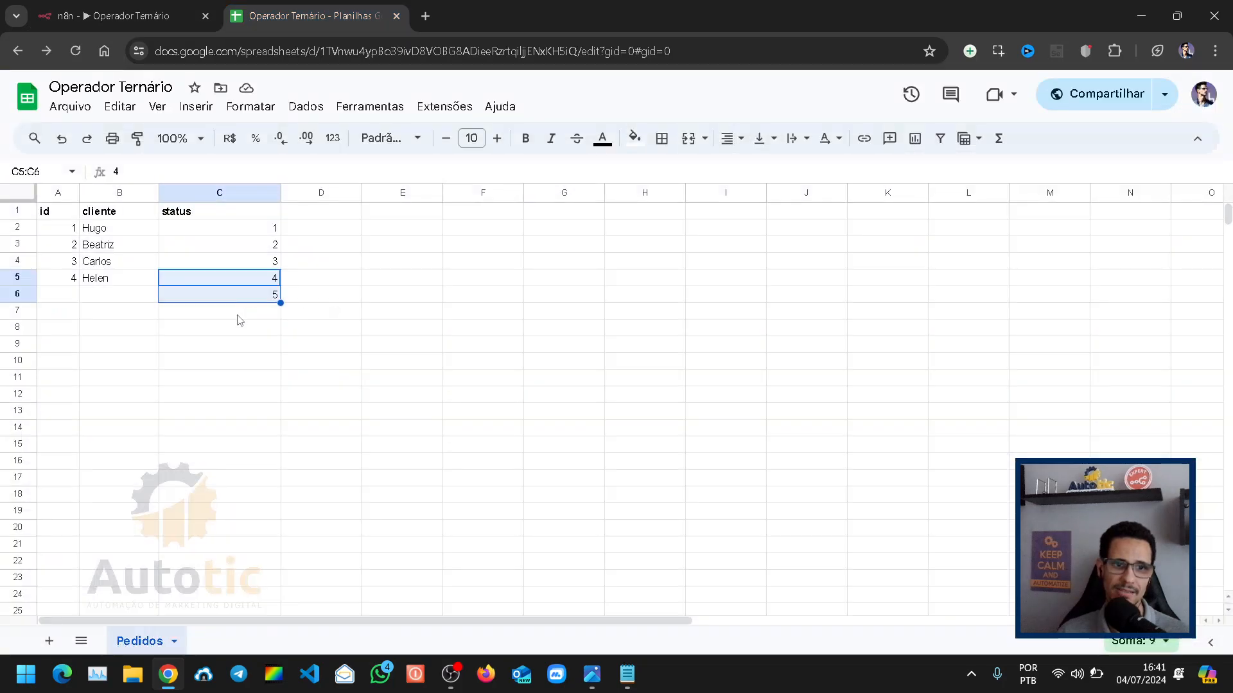
pyautogui.click(239, 320)
pyautogui.click(259, 298)
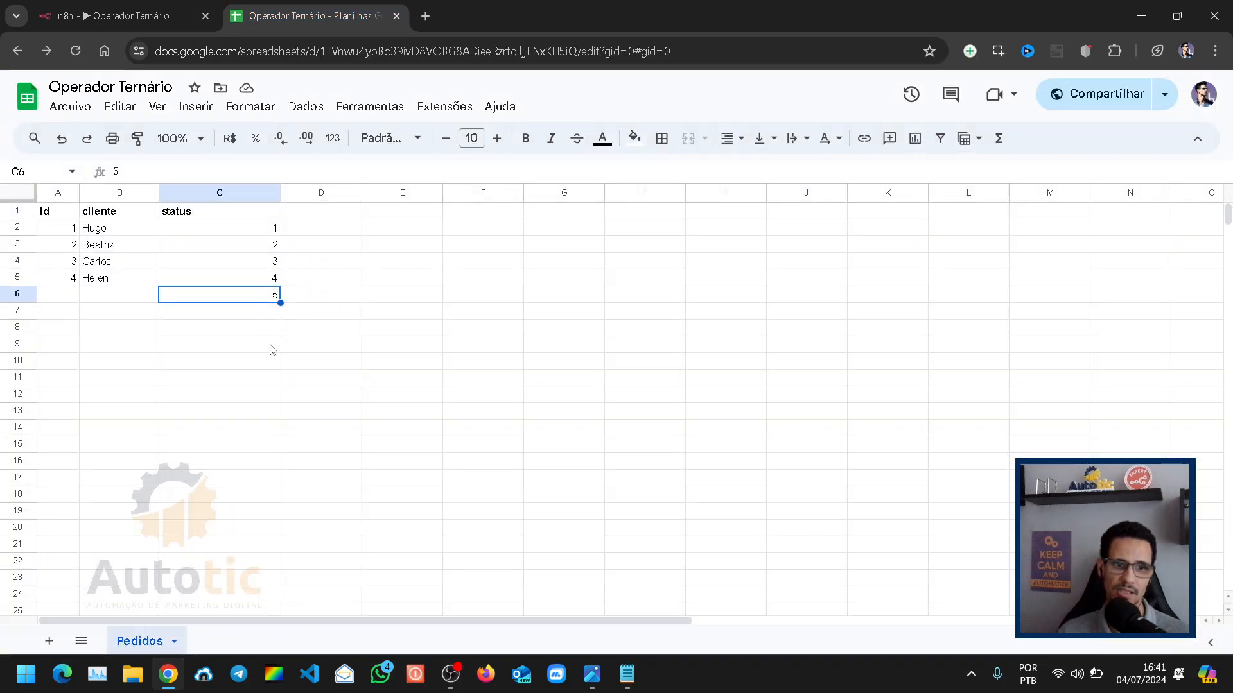
pyautogui.click(89, 15)
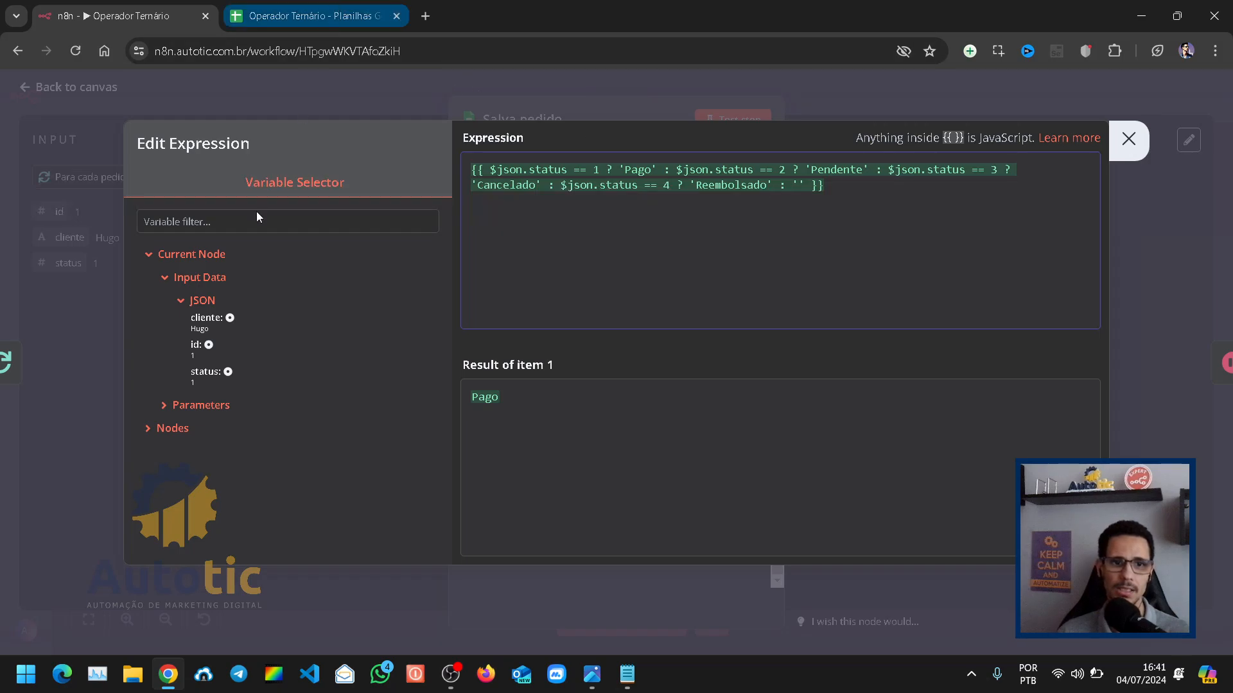
pyautogui.click(308, 16)
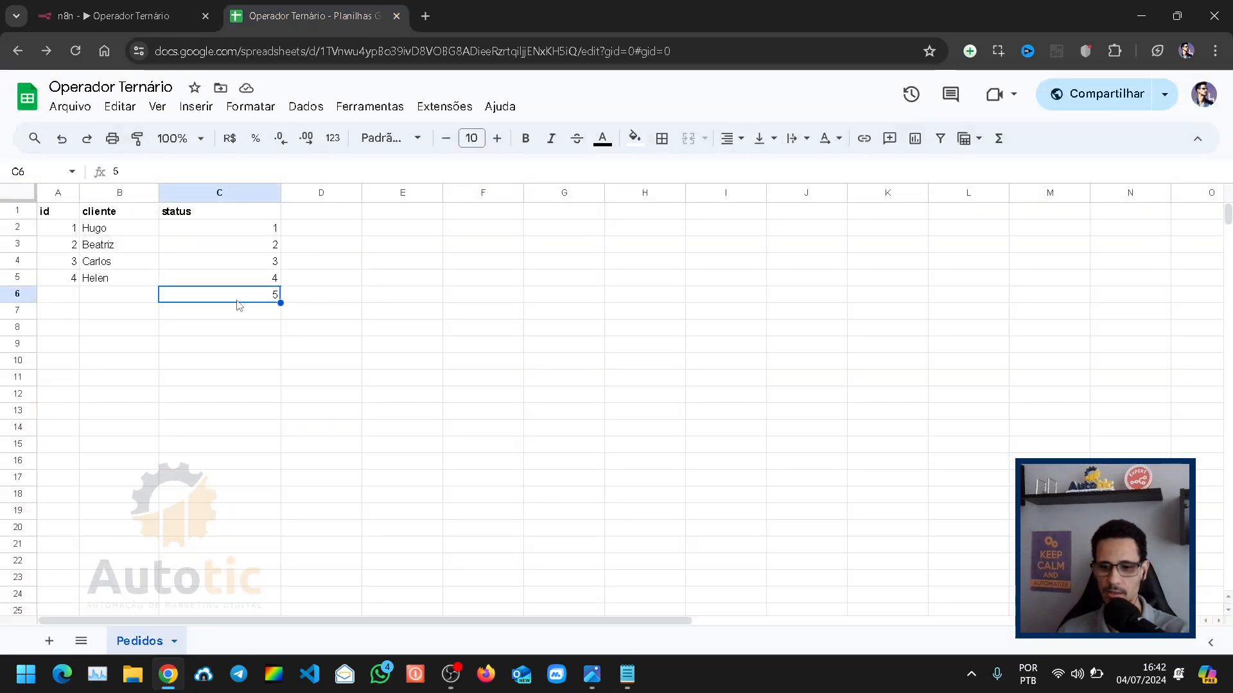
pyautogui.press('Delete')
pyautogui.click(215, 383)
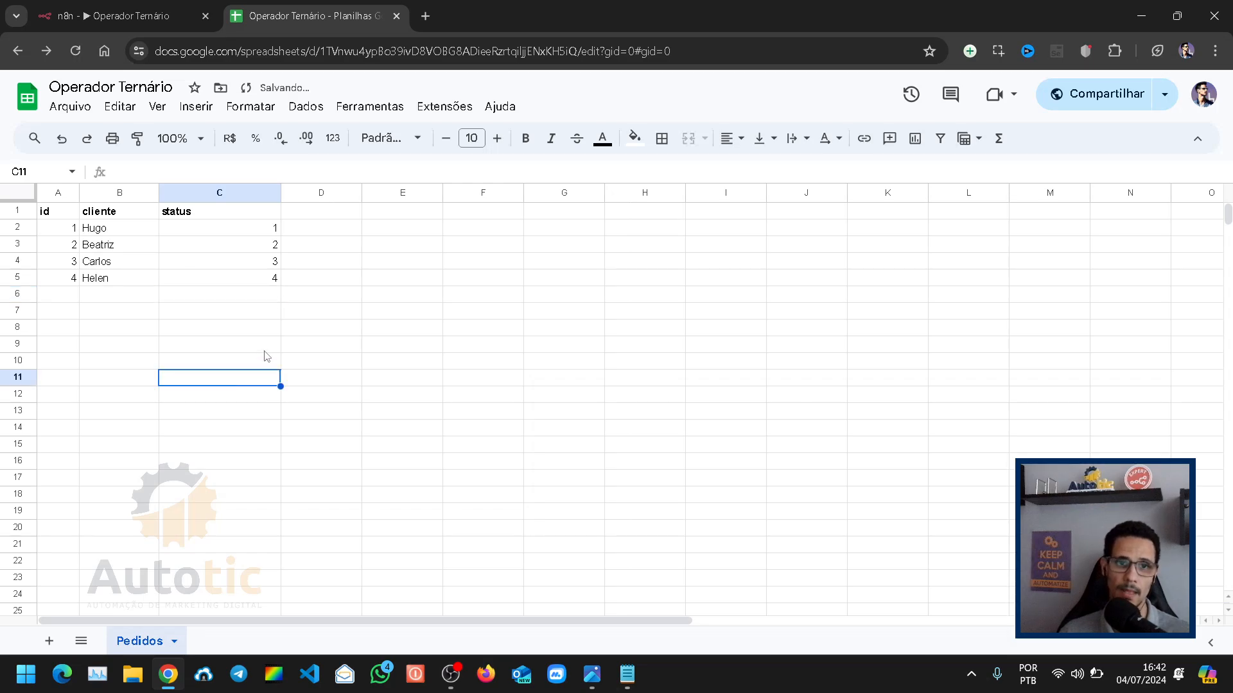
pyautogui.click(249, 297)
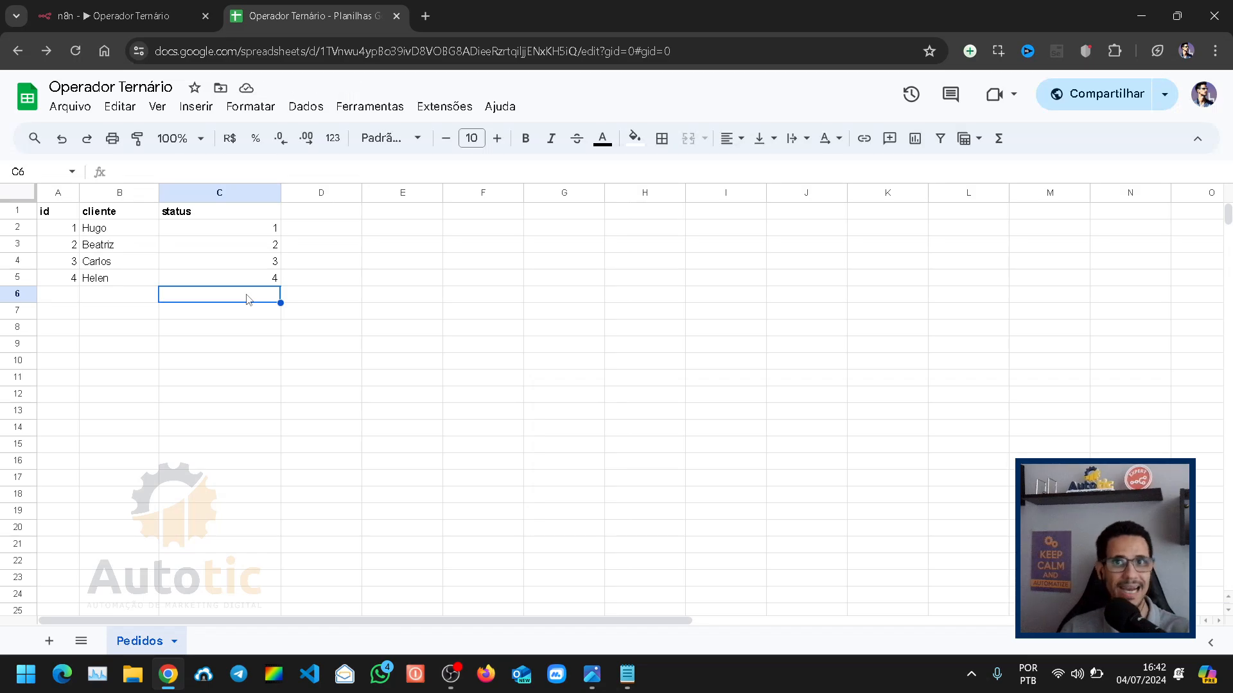
# Step: Return to n8n, close the expression editor and the Salva pedido node, and fit the workflow to the canvas
pyautogui.click(110, 15)
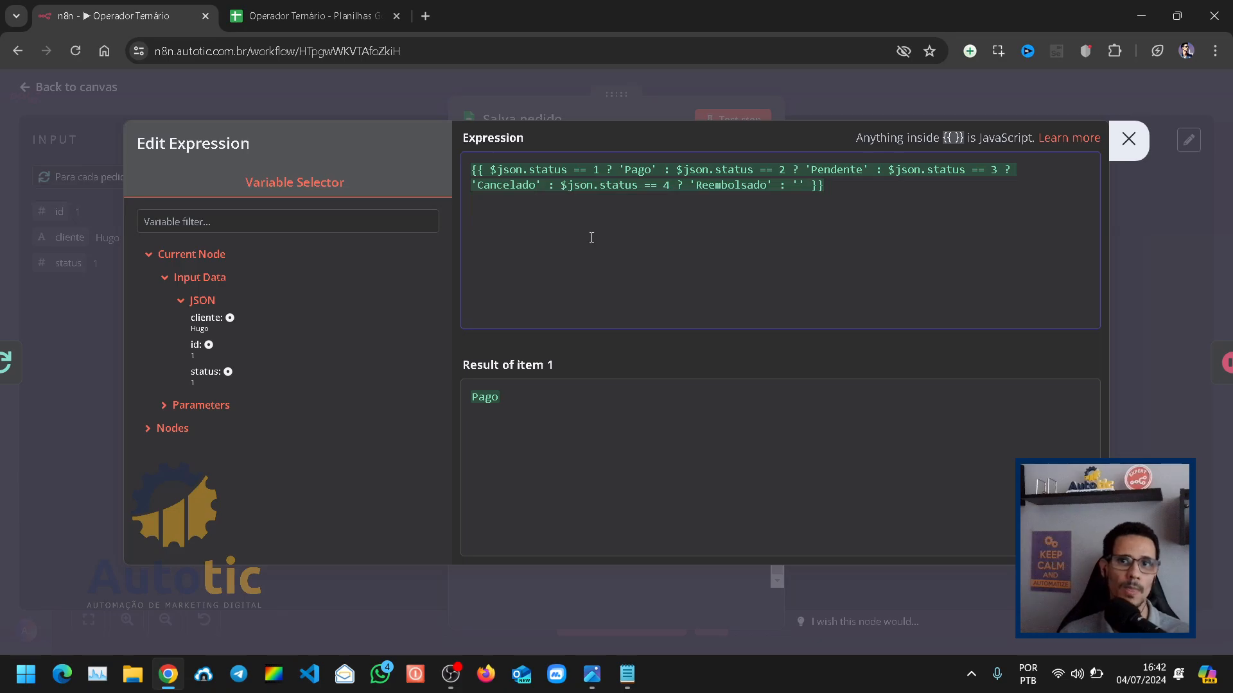
pyautogui.click(515, 82)
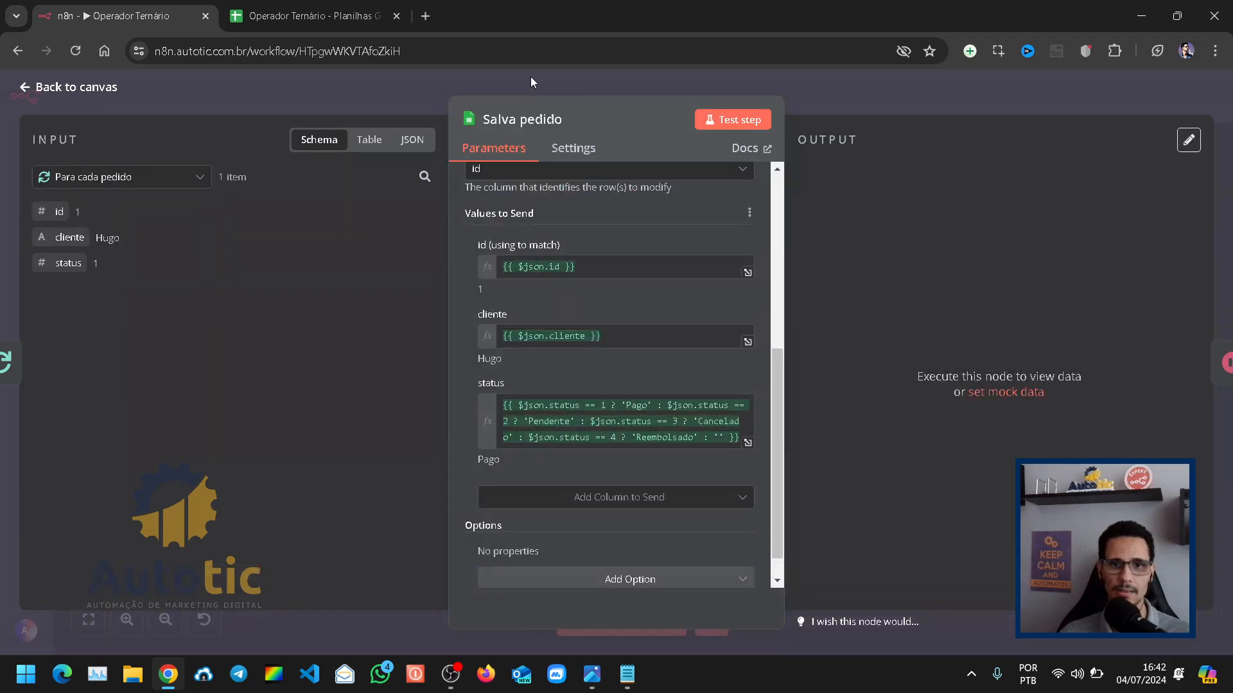
pyautogui.press('Escape')
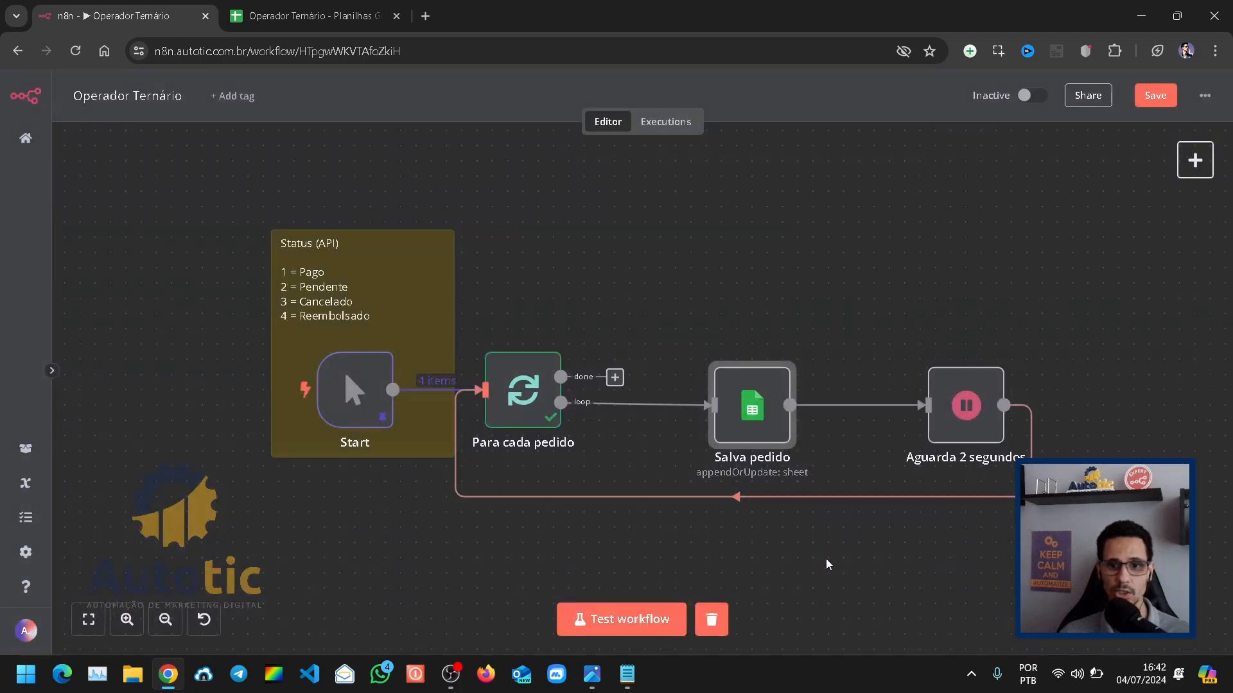
pyautogui.click(93, 625)
# Step: Check the order sheet's current status column, save the Operador Ternário workflow in n8n and run a test execution
pyautogui.click(296, 23)
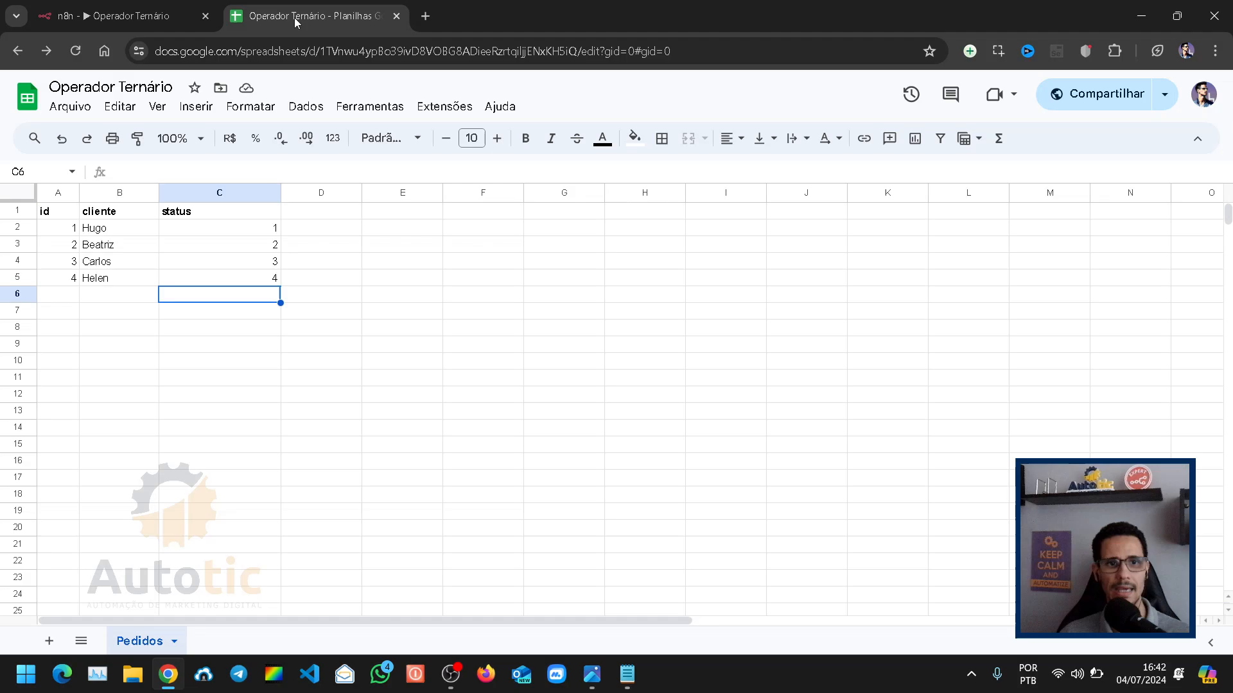
pyautogui.click(178, 332)
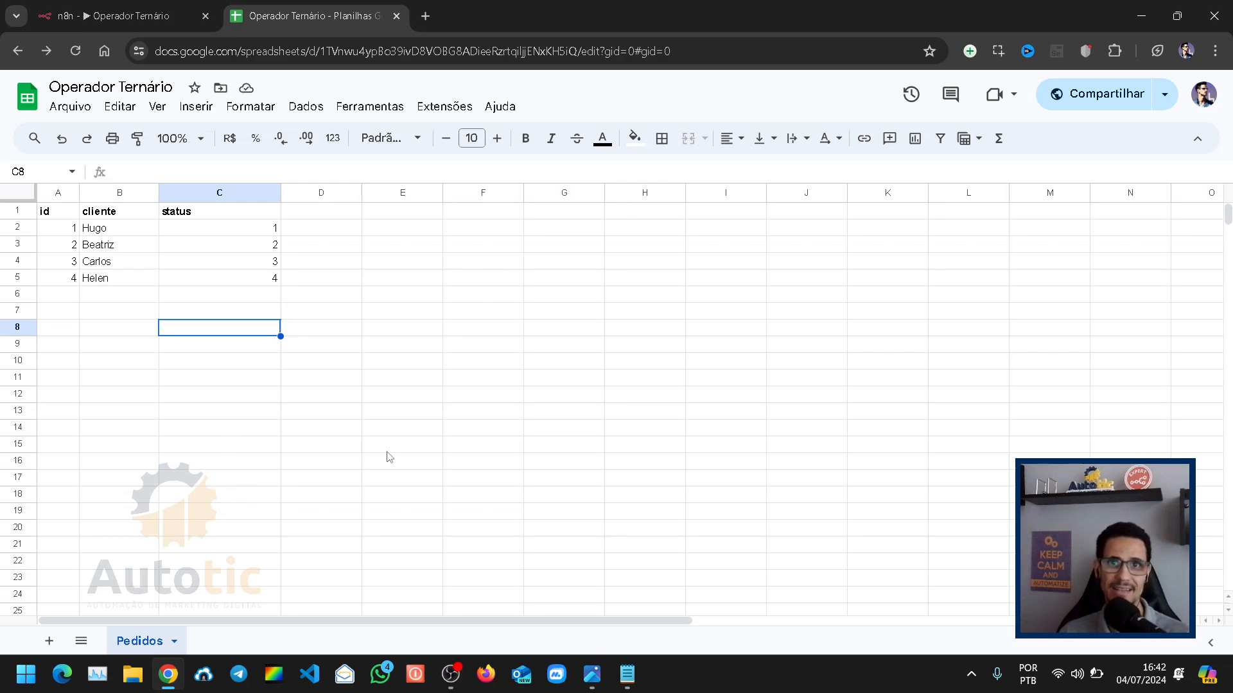
pyautogui.click(127, 11)
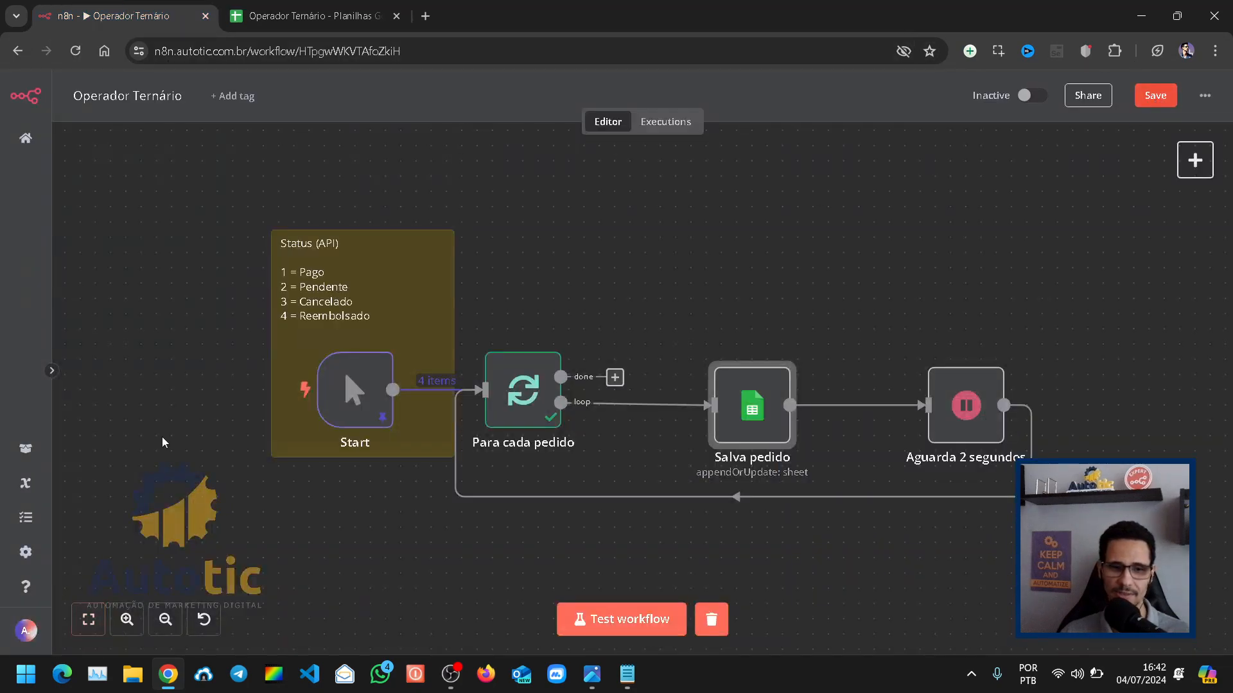
pyautogui.hotkey('ctrl', 's')
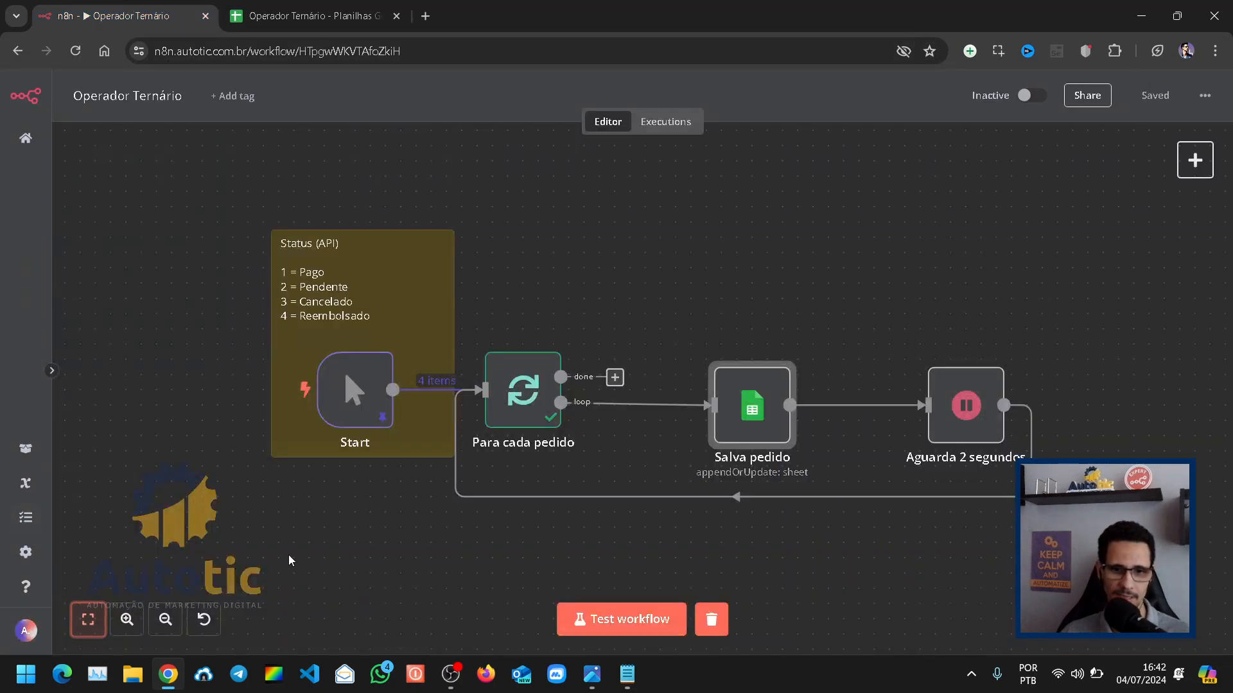
pyautogui.click(619, 620)
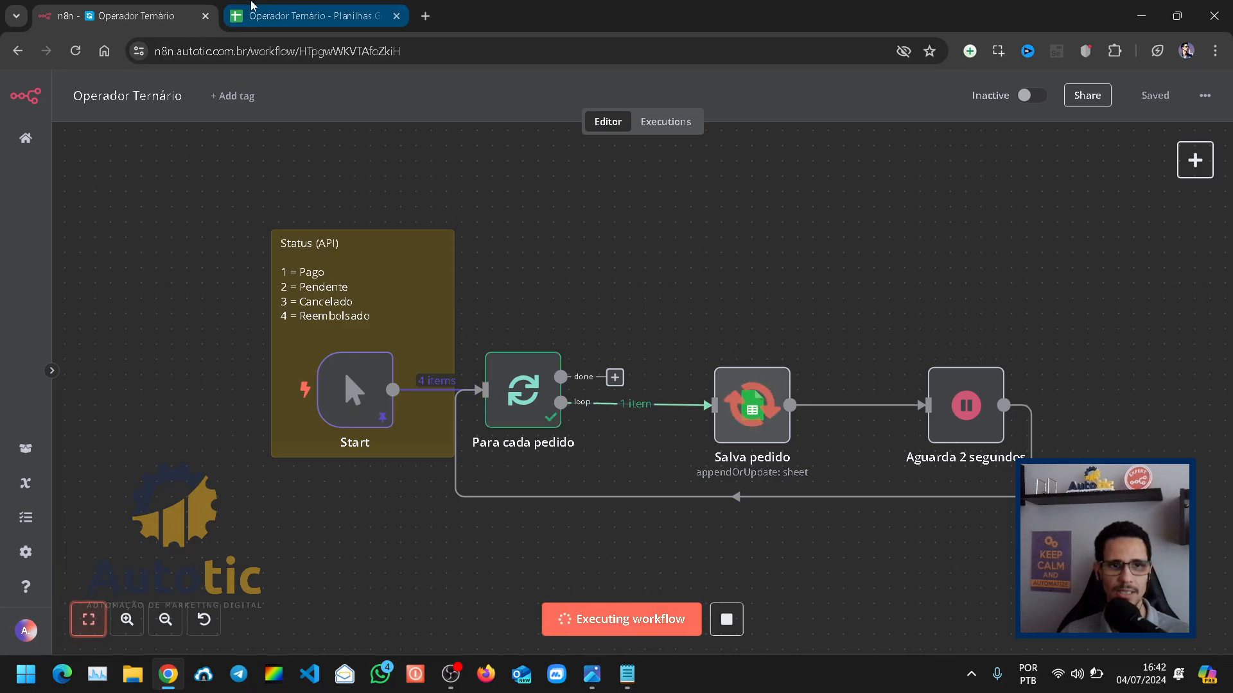
# Step: Examine the status column in the Google Sheets order list while the test runs, and return to the n8n workflow
pyautogui.click(301, 16)
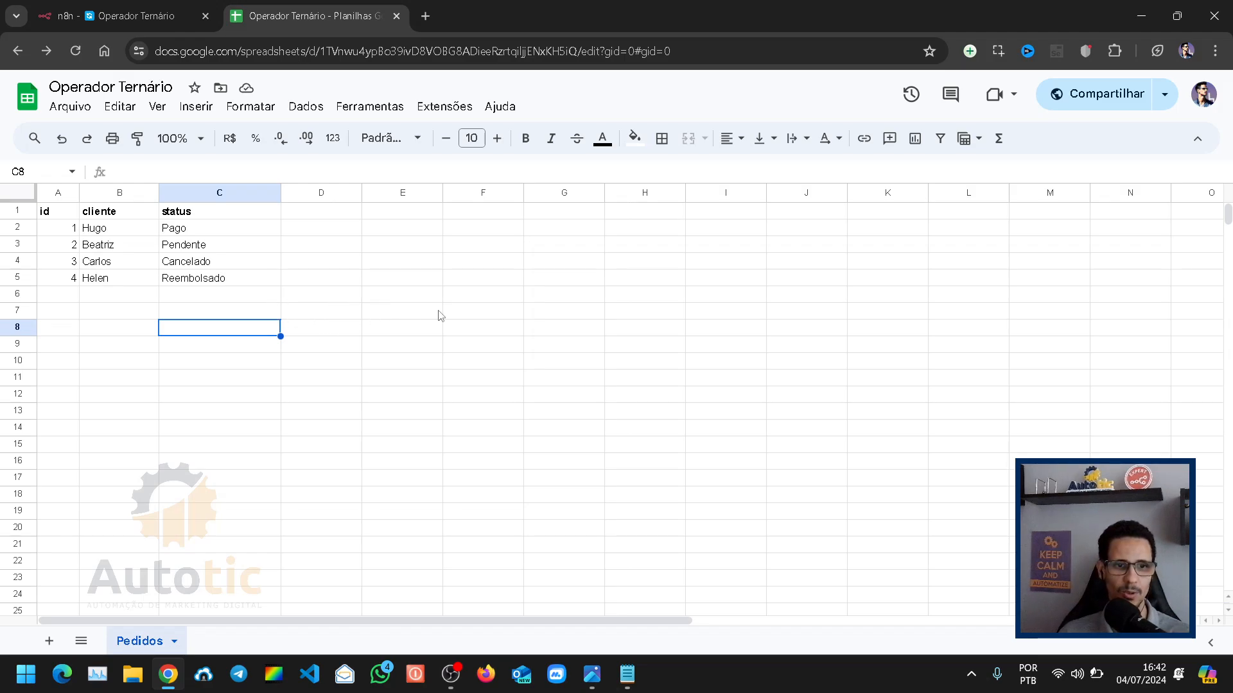
pyautogui.click(145, 15)
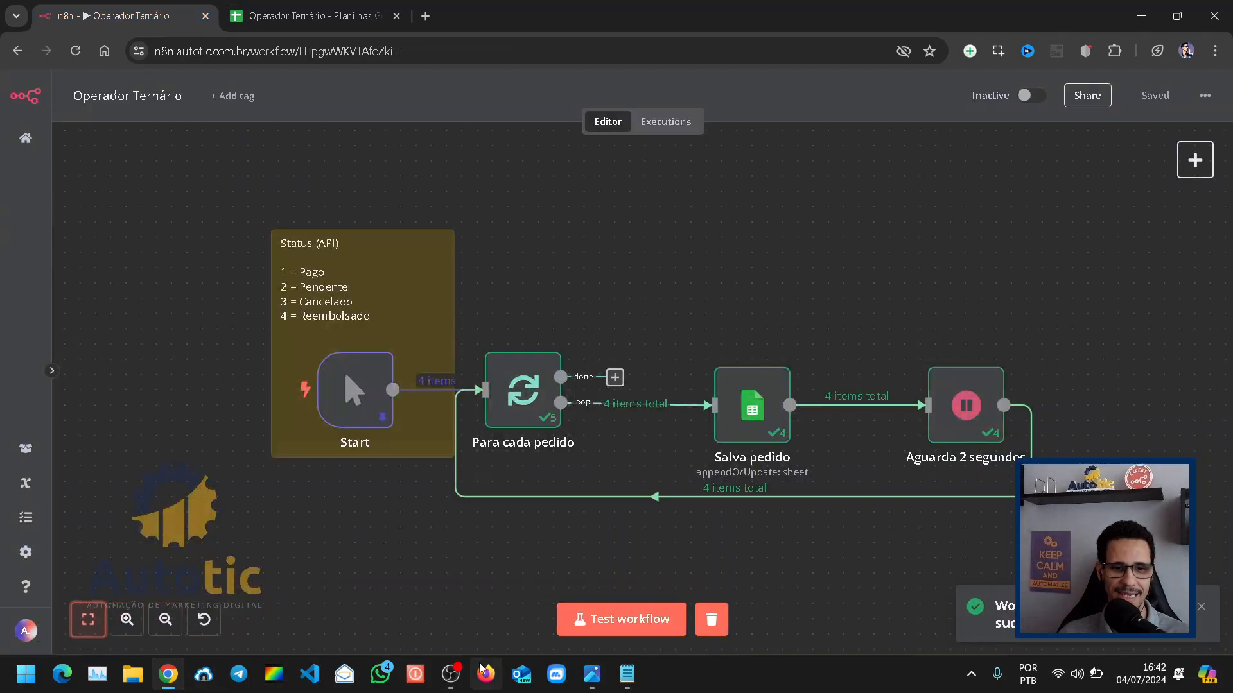
pyautogui.click(450, 671)
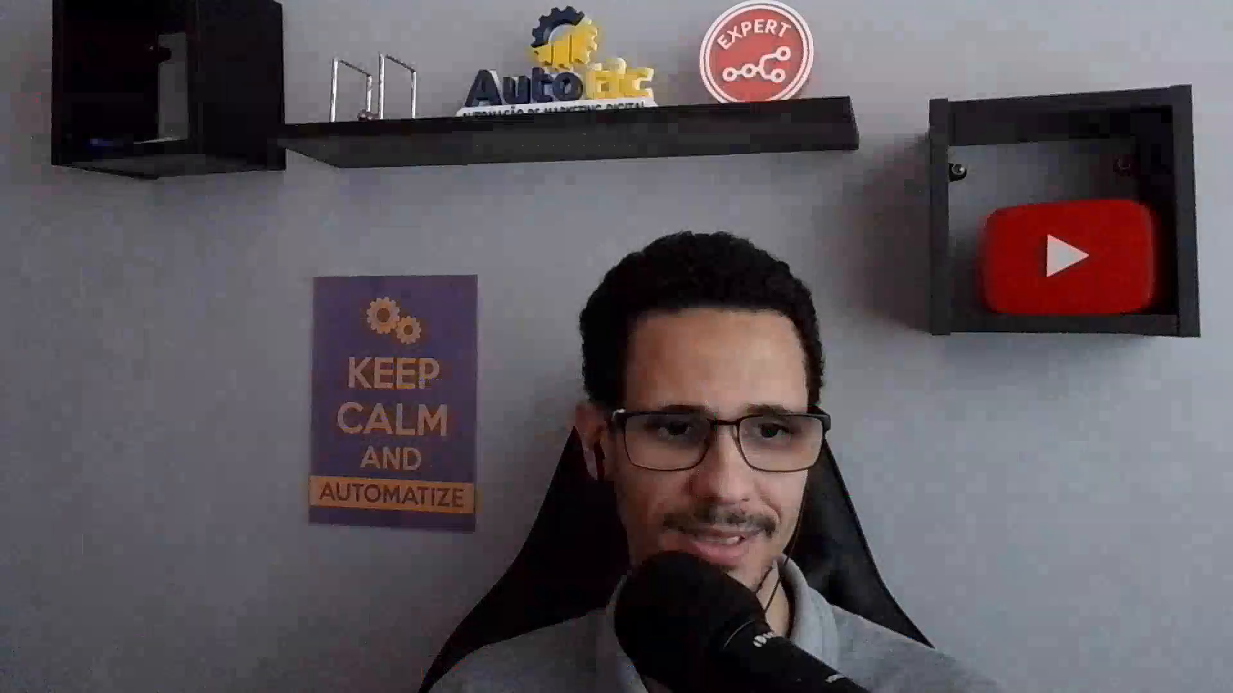